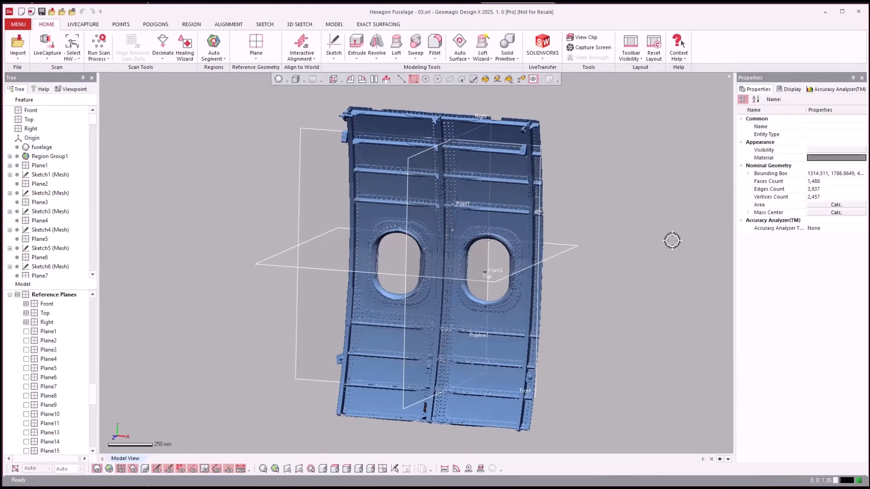
Roll the feature history back to before Plane1 so only the fuselage mesh and its region group are active.
right_click(36, 166)
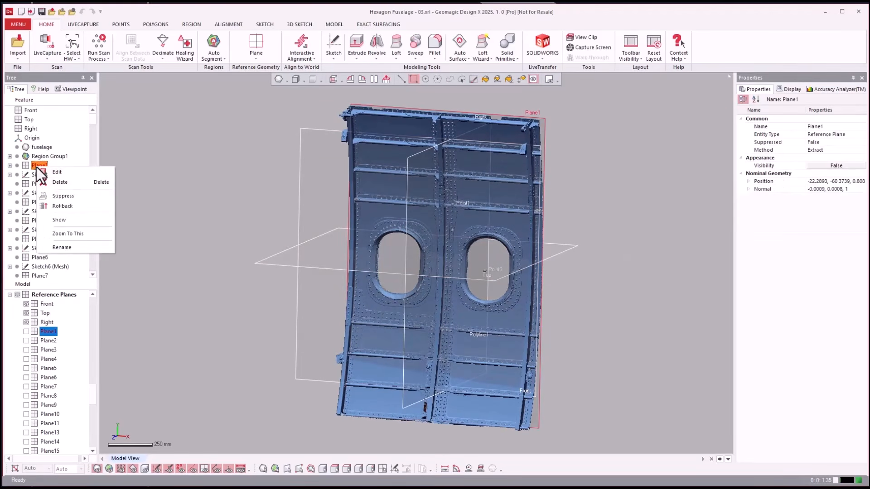
left_click(58, 206)
left_click_drag(225, 213, 86, 180)
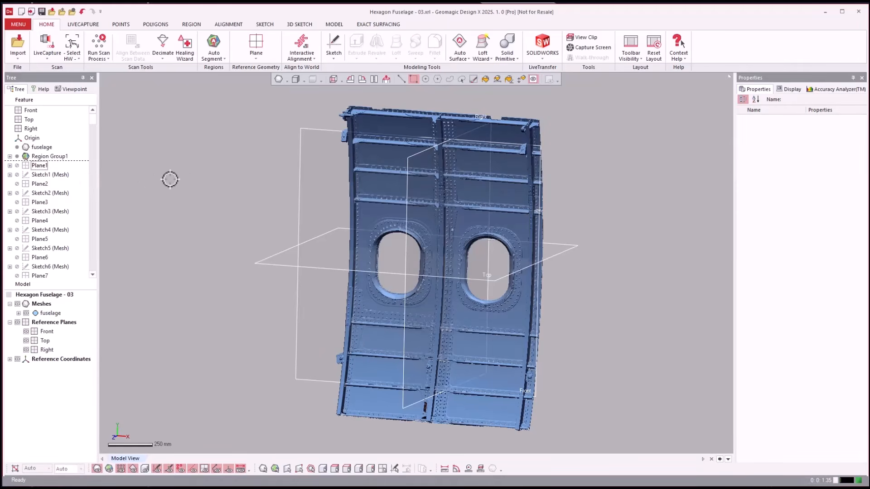
right_click_drag(170, 179, 138, 178)
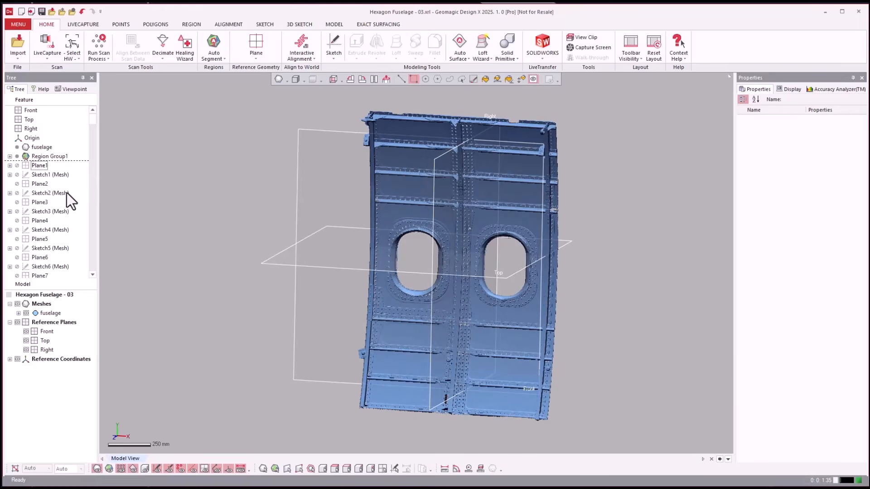
Roll the feature history forward to the Loft2 feature.
left_click(34, 167)
scroll(37, 191, "down", 3)
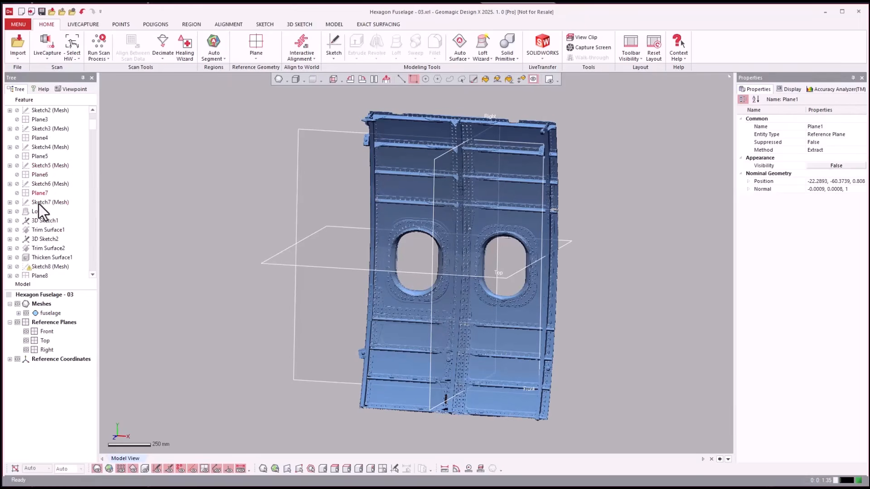
left_click(39, 213)
right_click(40, 212)
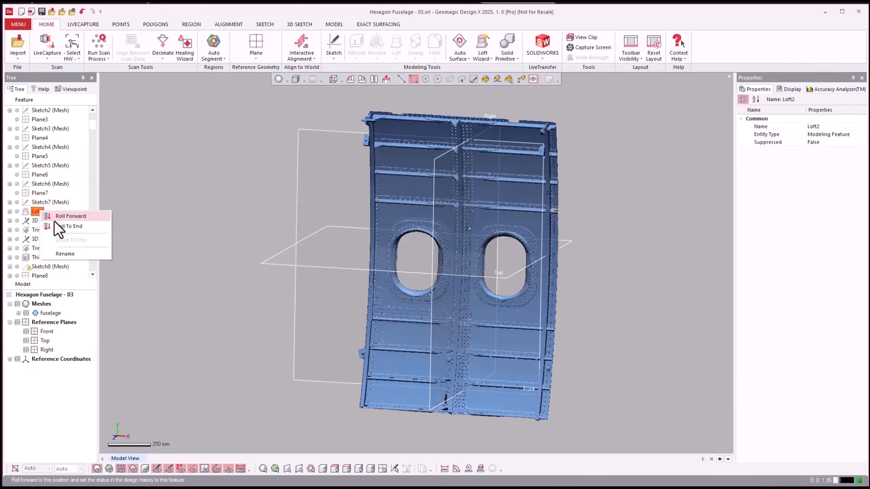
left_click(55, 219)
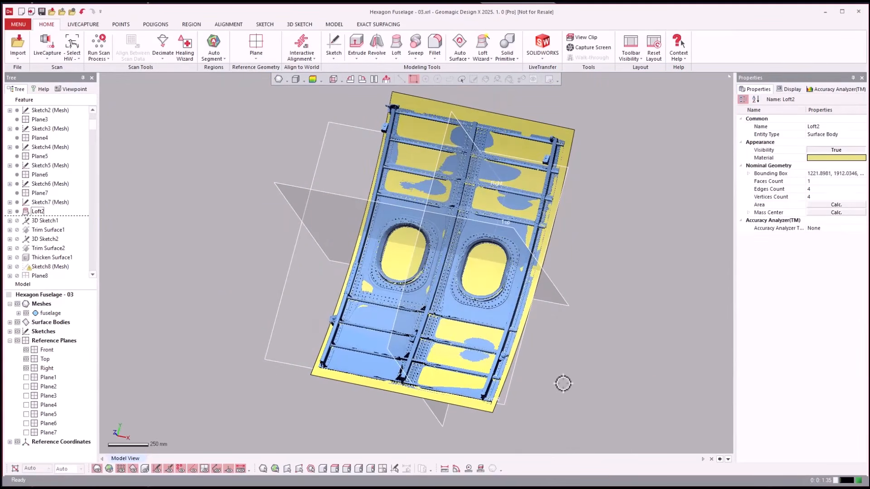
Hide the Loft2 surface body so that only the fuselage mesh is displayed.
left_click(10, 323)
left_click(26, 332)
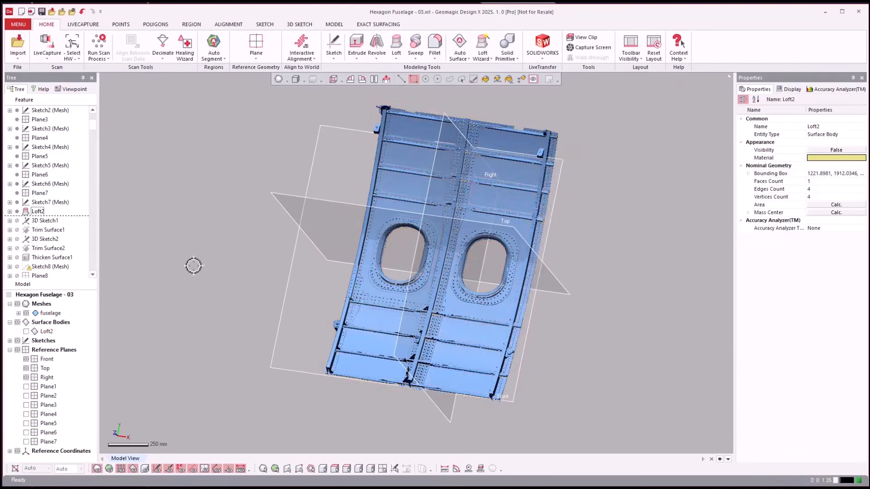
right_click_drag(194, 265, 256, 302)
scroll(234, 265, "up", 6)
right_click_drag(306, 389, 324, 208)
Switch mesh selection to extend over similar faces and select the recessed skin panel in the corner bay.
left_click(467, 101)
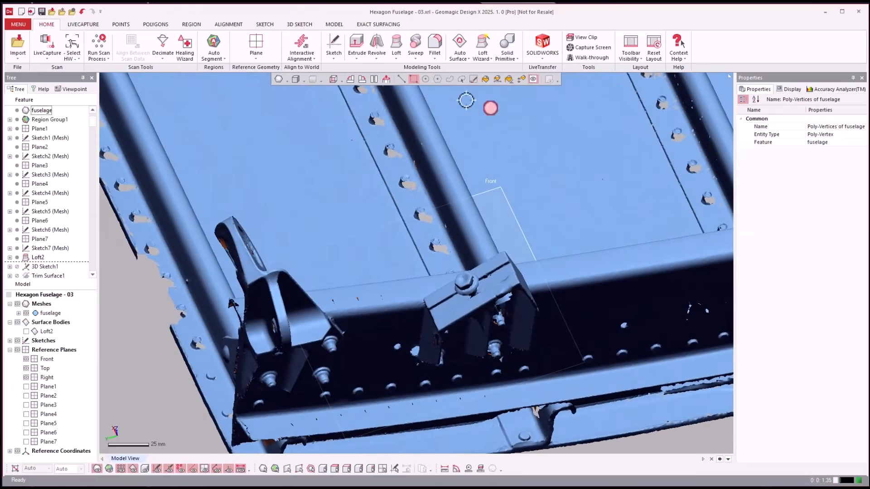
left_click(521, 79)
left_click_drag(315, 182, 324, 137)
scroll(325, 137, "down", 5)
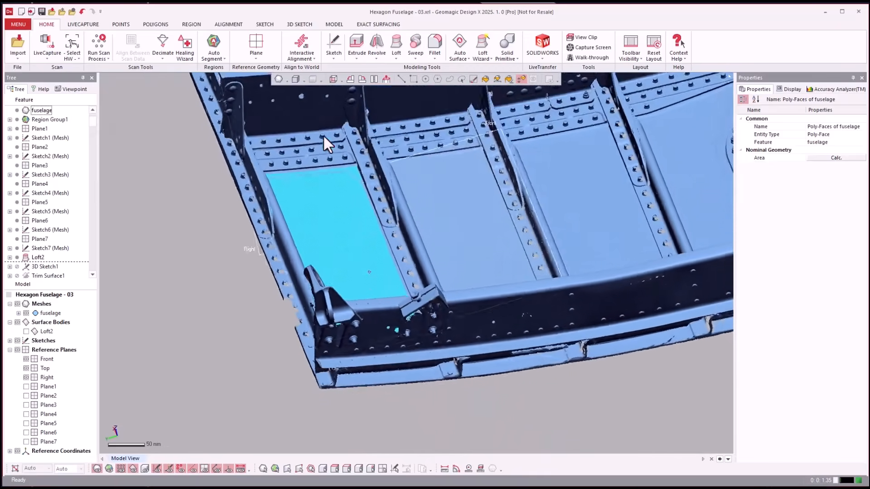
right_click_drag(325, 137, 458, 240)
Add the neighbouring recessed skin panels to the selection, continuing along the bays around the window and beyond it.
left_click(460, 225)
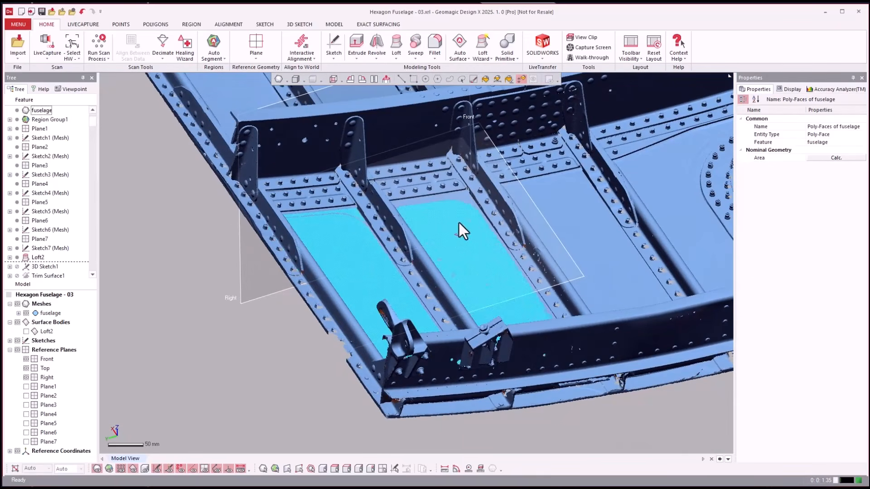
left_click(572, 207)
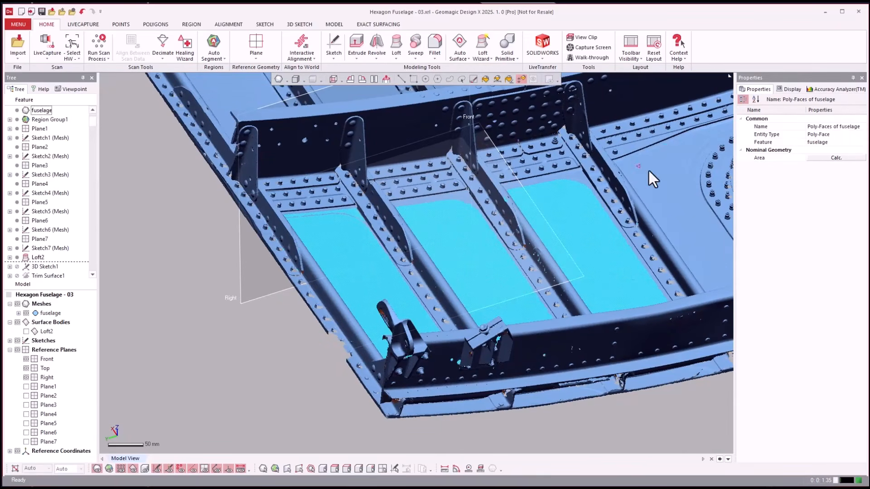
left_click(657, 156)
right_click_drag(538, 323, 607, 310)
left_click(630, 285)
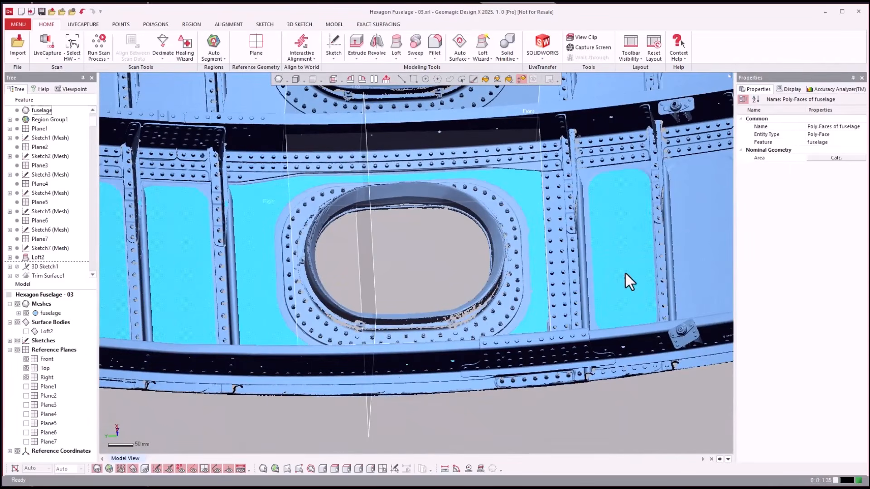
left_click(698, 216)
Select the raised skin borders around the recessed pockets of two adjoining bays next to the central frame.
right_click_drag(689, 217, 688, 214)
scroll(689, 215, "up", 5)
right_click_drag(544, 169, 368, 275)
left_click(368, 278)
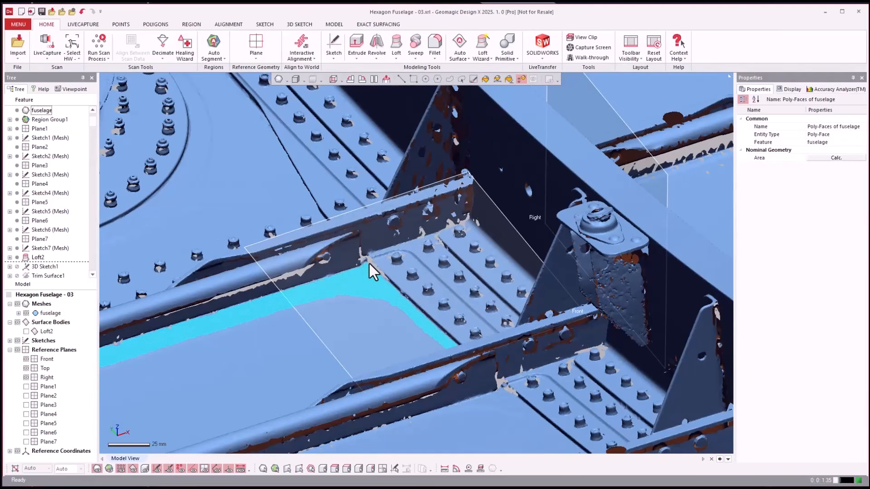
mouse_move(369, 264)
right_mouse_down()
mouse_move(344, 235)
mouse_move(519, 417)
mouse_move(352, 266)
right_mouse_up()
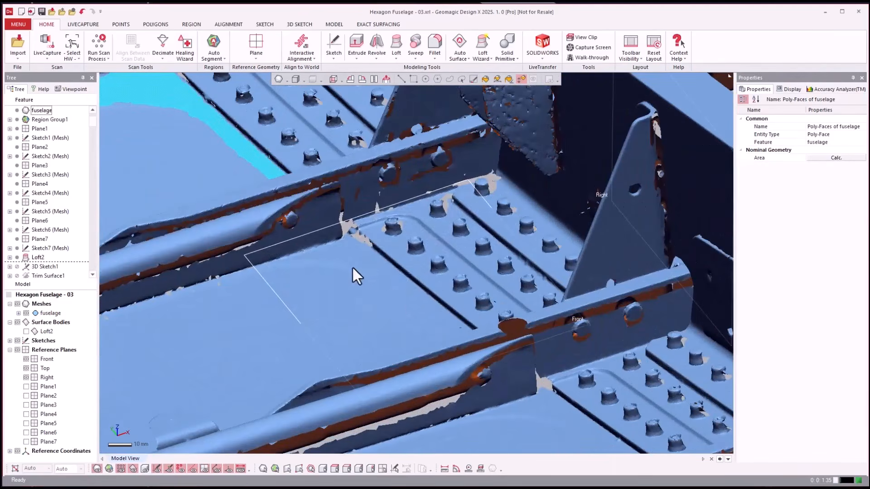
left_click(353, 249)
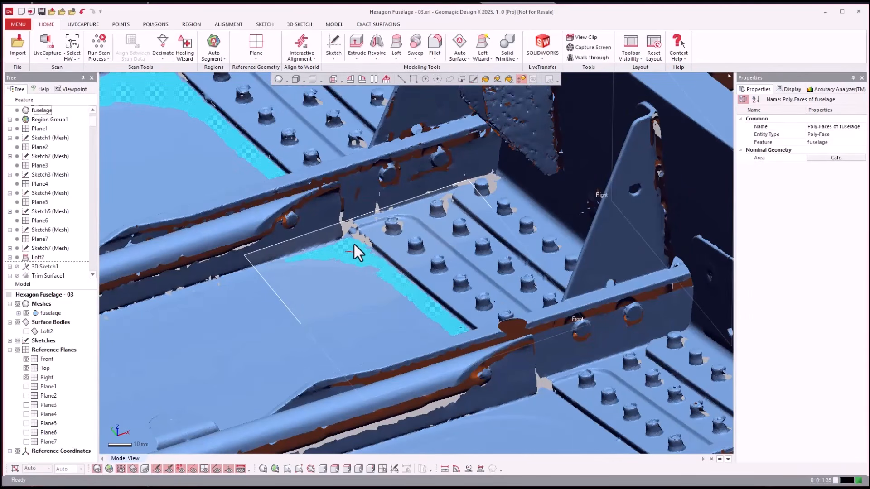
Add the raised skin border areas of the outermost bay to the mesh selection.
scroll(333, 274, "down", 3)
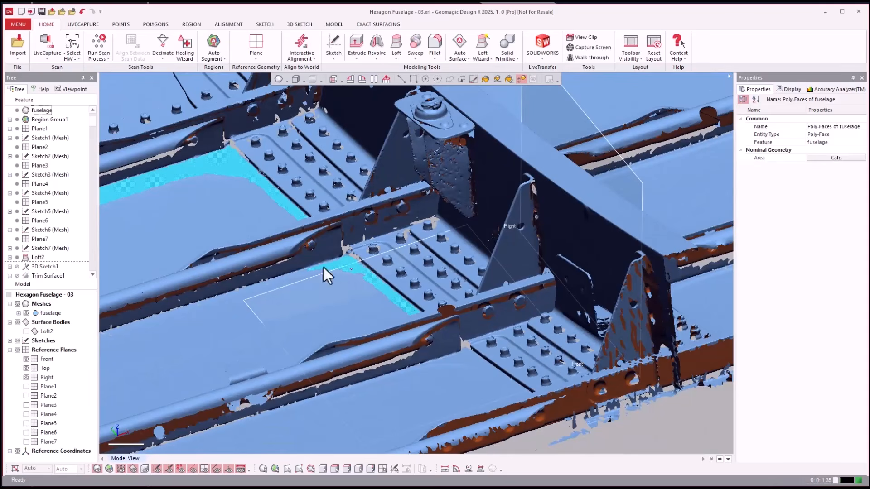
left_click(464, 350)
scroll(476, 321, "down", 2)
scroll(305, 369, "up", 3)
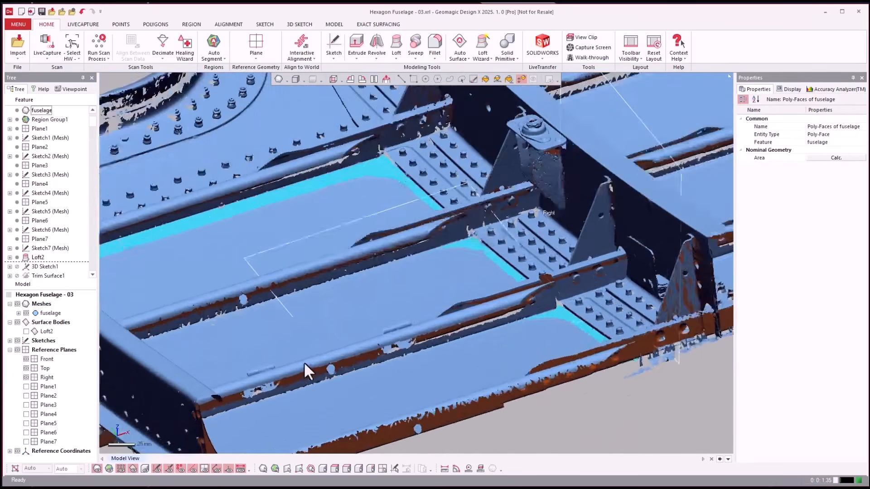
scroll(446, 347, "up", 3)
right_click_drag(449, 340, 562, 389)
left_click(222, 341)
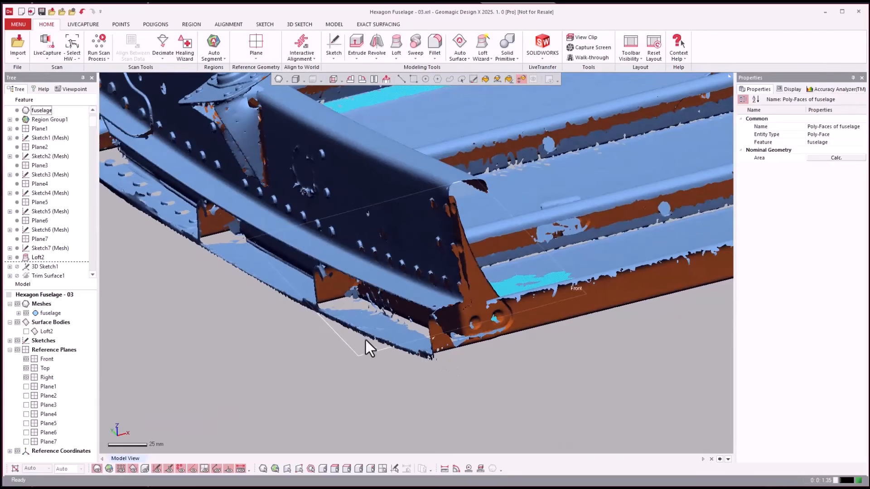
Select the three adjoining skin strips on the outer side of the end frame, starting near the panel corner.
right_click_drag(387, 322, 309, 281)
left_click(298, 286)
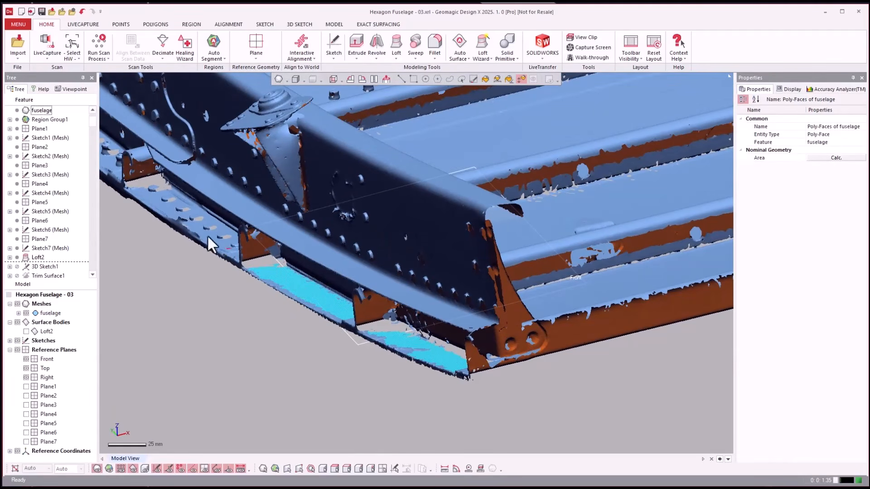
left_click(169, 206)
scroll(452, 289, "down", 3)
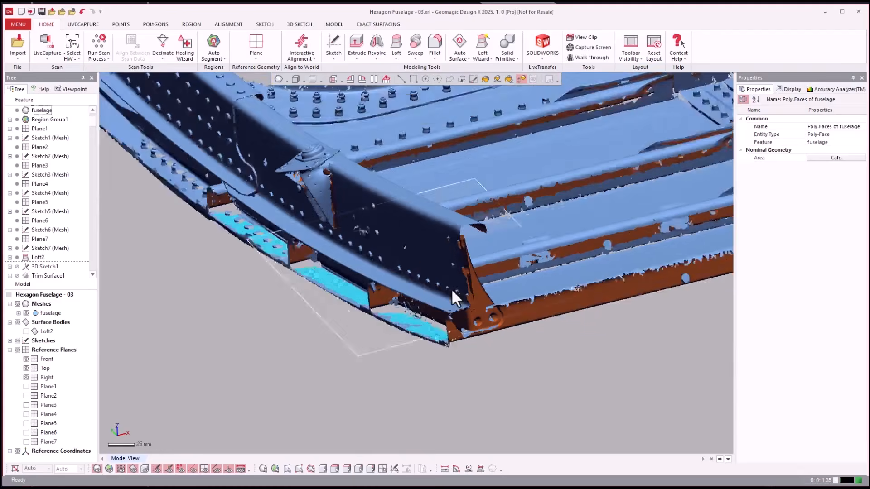
Select four consecutive outer skin strips farther along the same end frame, up to the other panel corner.
scroll(373, 293, "up", 5)
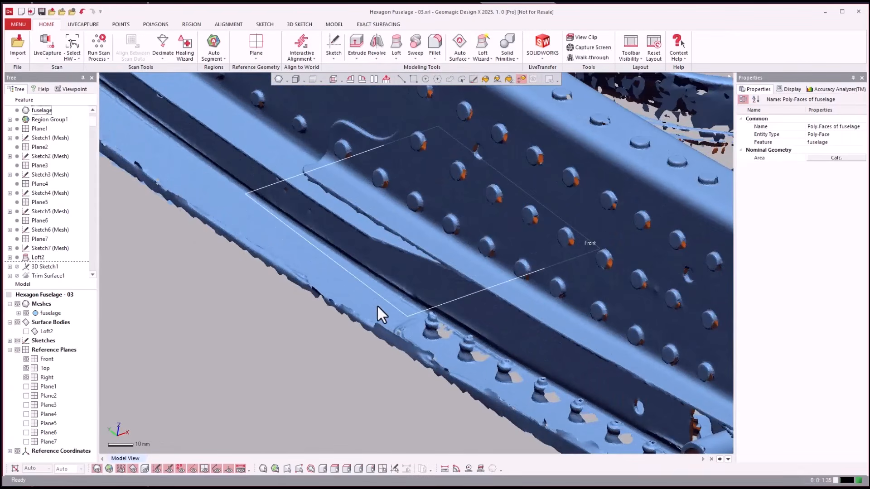
left_click(329, 276)
scroll(402, 314, "down", 3)
scroll(402, 314, "down", 3)
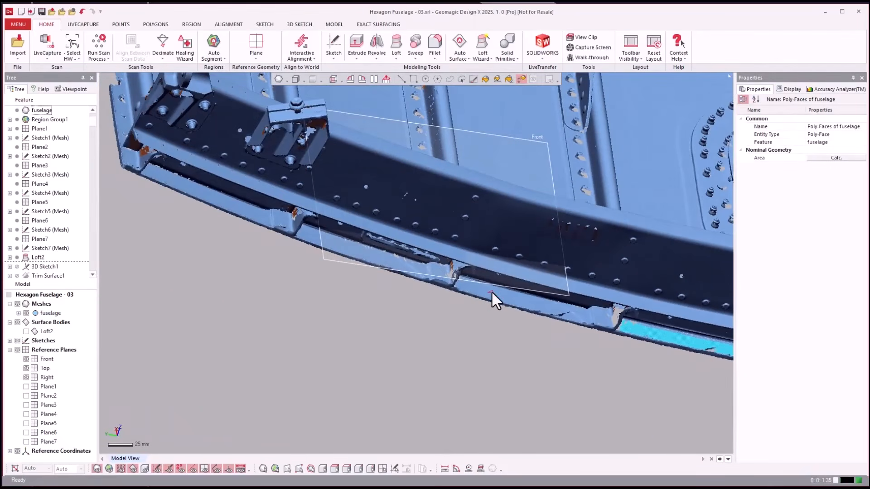
left_click(491, 292, "shift")
left_click(342, 254, "shift")
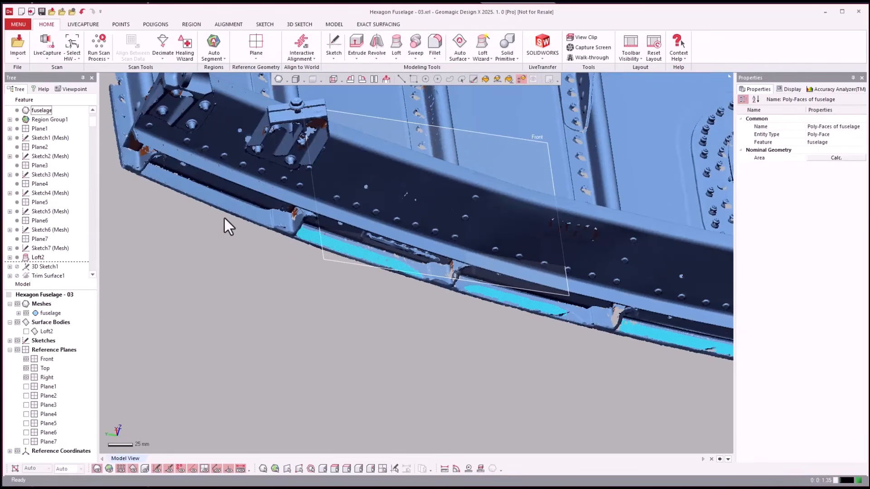
left_click(222, 200, "shift")
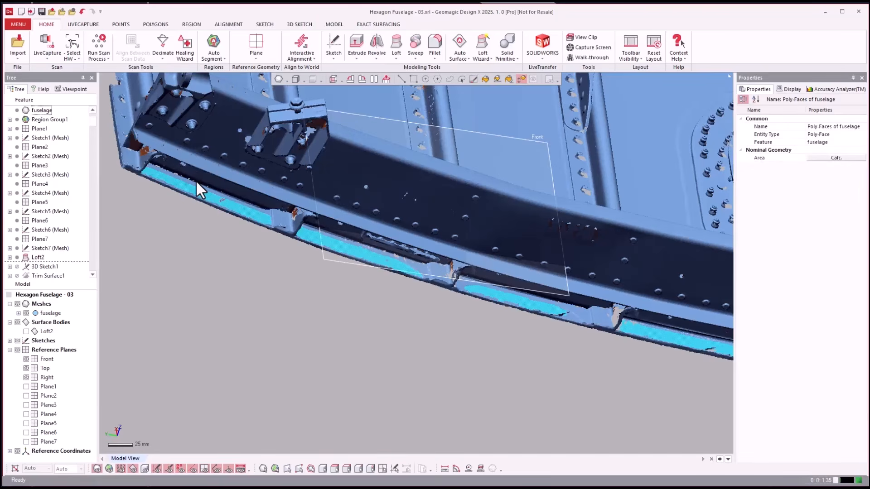
Select four consecutive skin strips outside the opposite end frame, from the panel corner inward.
scroll(197, 180, "down", 5)
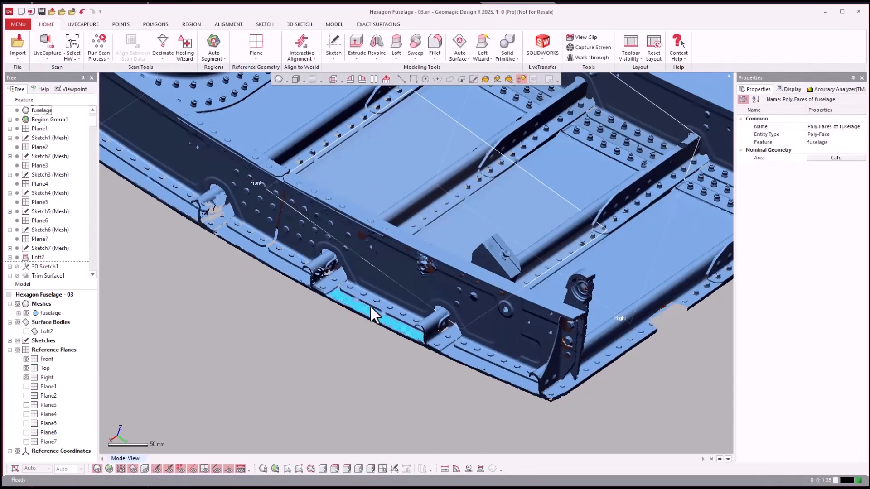
left_click(282, 265)
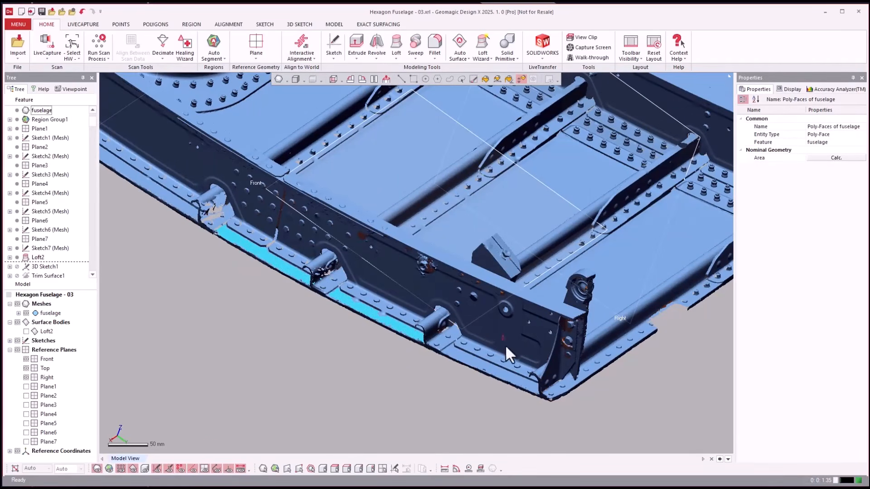
left_click(478, 363, "shift")
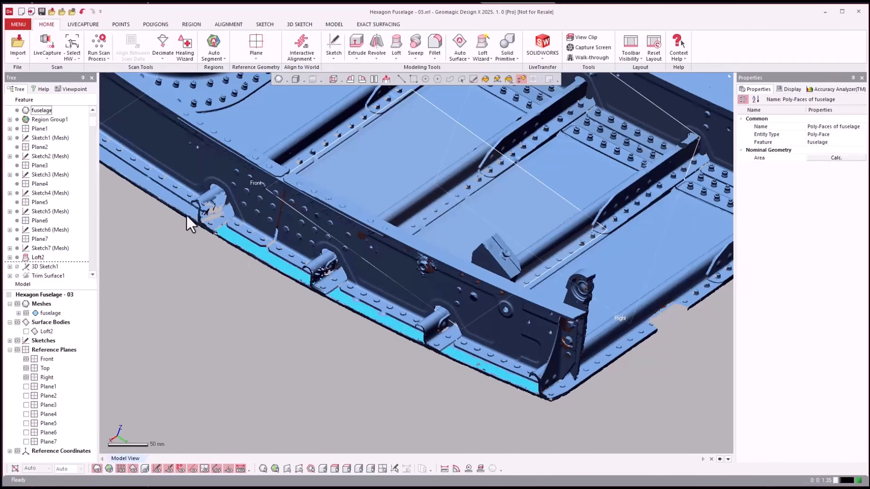
left_click(156, 188, "shift")
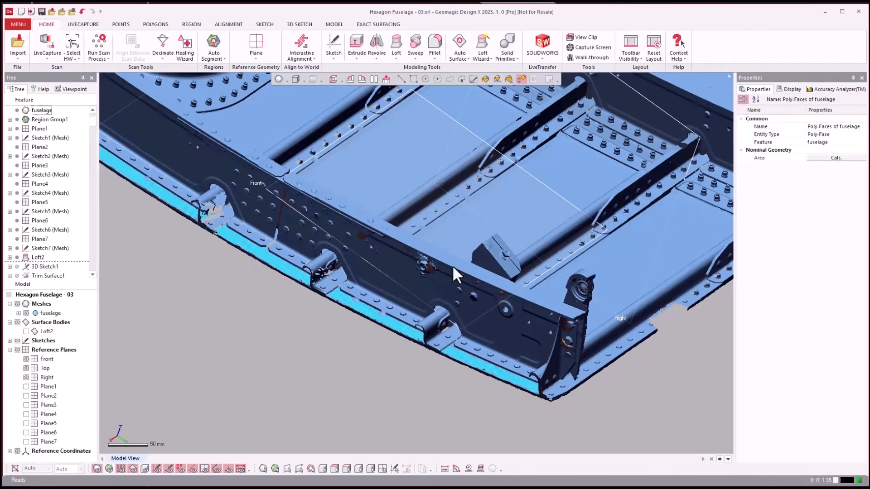
Select the outer skin strips along the frame beside the window opening and continue toward the far corner.
scroll(454, 265, "up", 3)
right_click_drag(454, 265, 284, 247)
left_click(281, 240, "shift")
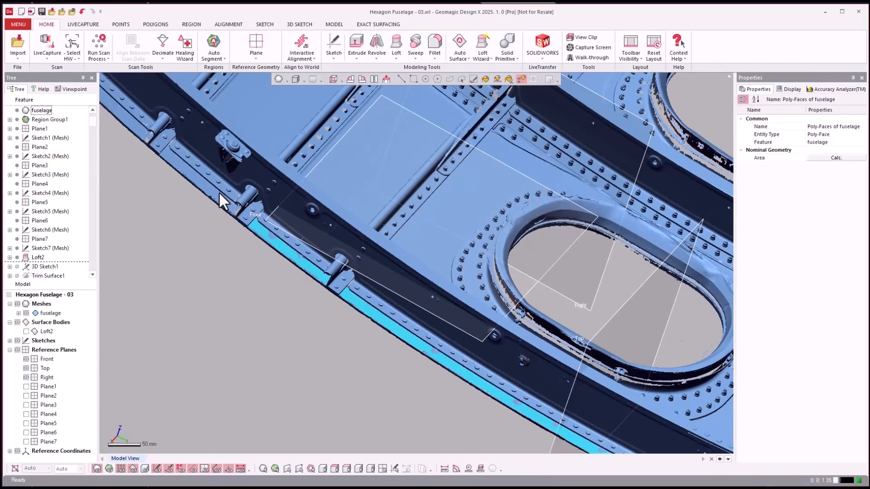
right_click_drag(220, 194, 510, 341)
left_click(237, 247, "shift")
Add the skin strips beside the middle frame's riveted plates to the selection, bay by bay, up to the stringer below the window opening.
scroll(359, 222, "up", 3)
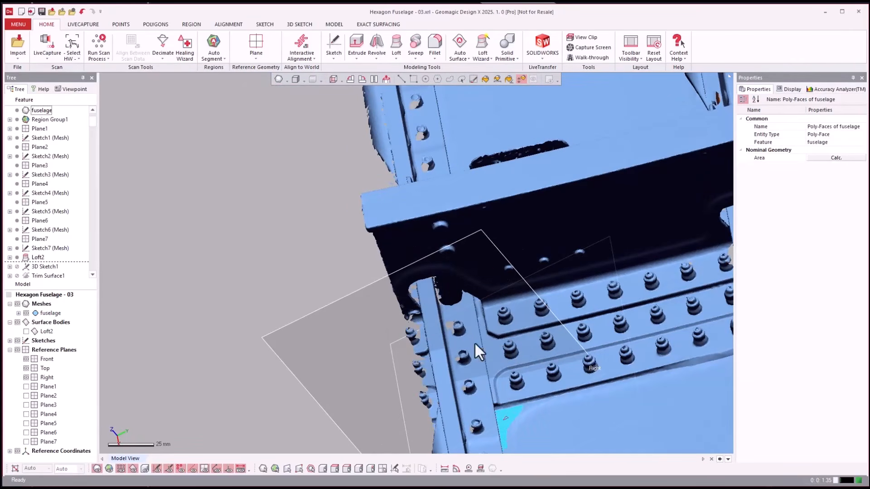
right_click_drag(497, 270, 476, 244)
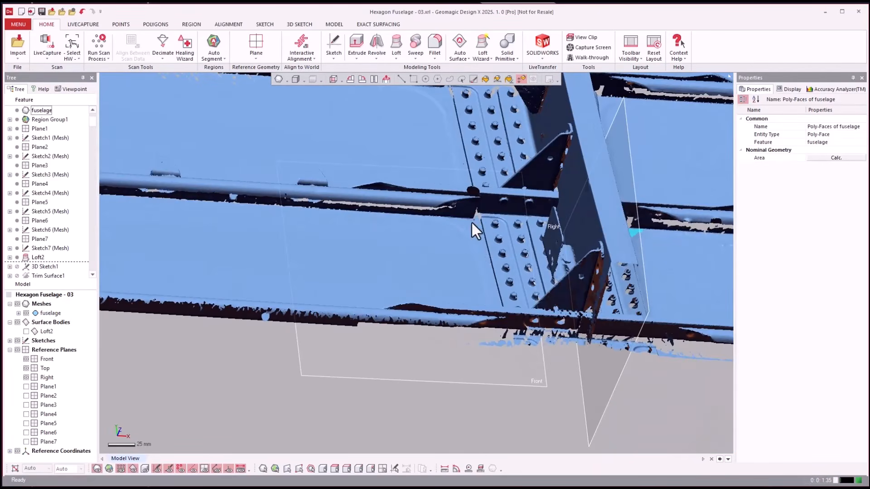
left_click(471, 222)
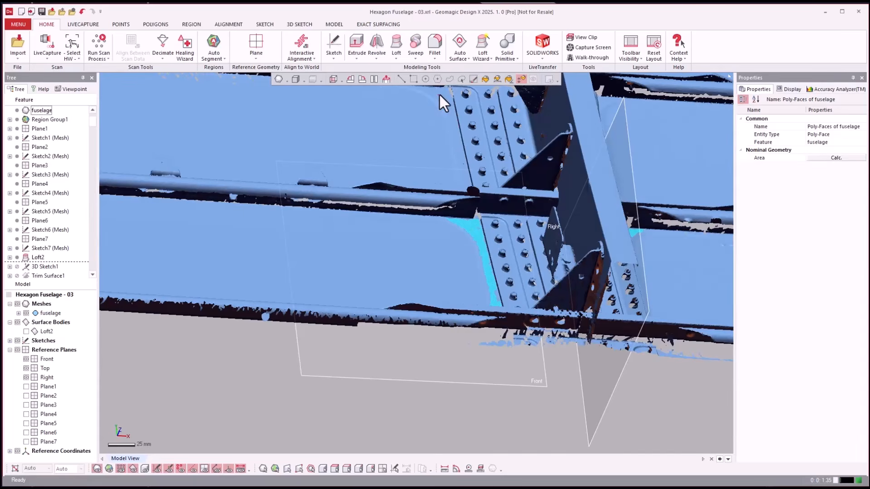
scroll(475, 246, "up", 4)
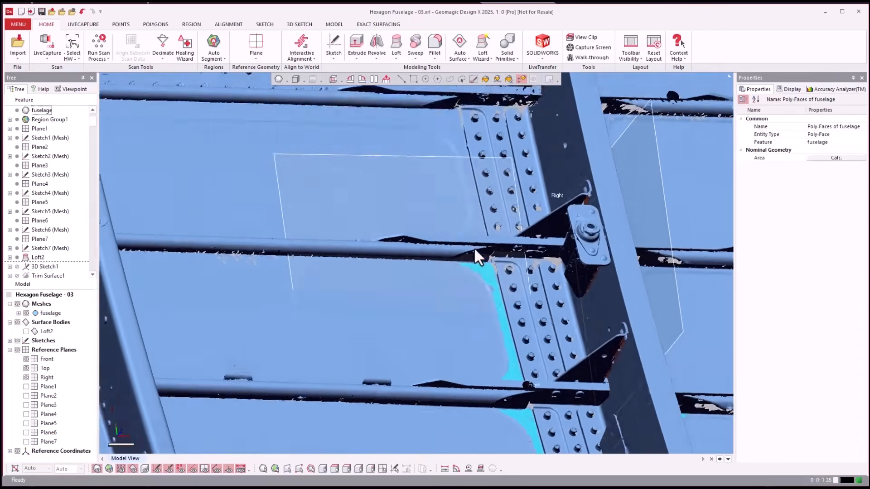
right_click_drag(474, 246, 478, 234)
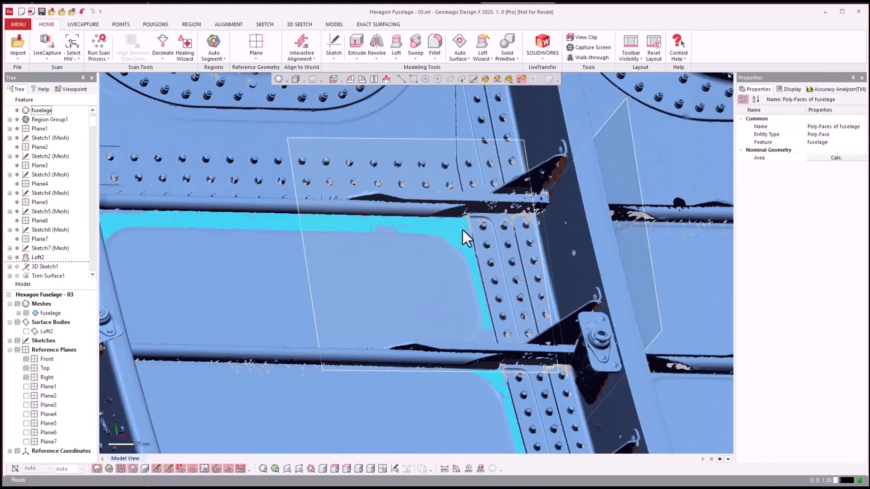
scroll(448, 252, "down", 4)
right_click_drag(447, 252, 459, 262)
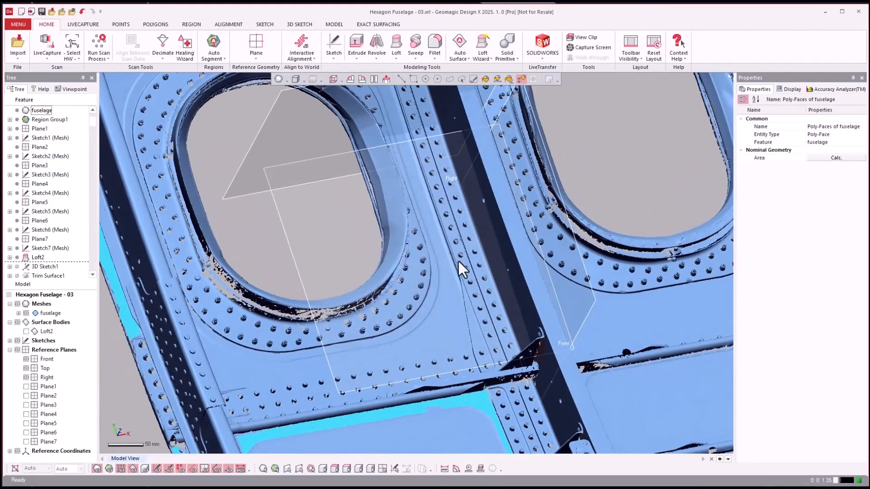
Add the skin strips beside the middle frame's riveted plates in the three bays beyond the window opening to the selection.
scroll(463, 293, "down", 3)
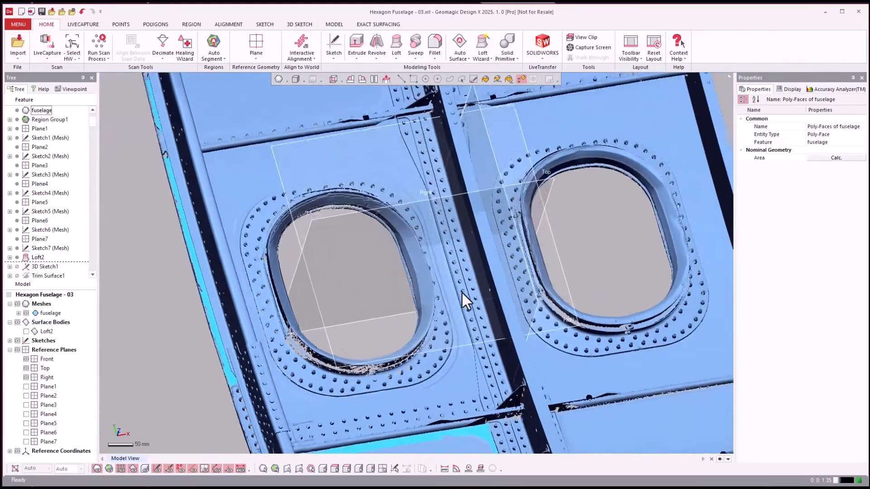
right_click_drag(462, 292, 398, 200)
scroll(399, 202, "up", 6)
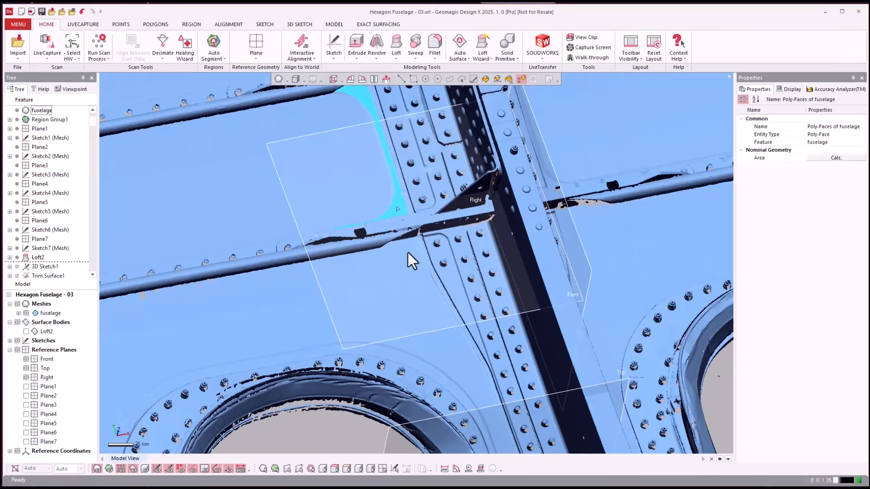
scroll(408, 252, "down", 3)
scroll(426, 249, "up", 2)
right_click_drag(426, 249, 379, 143)
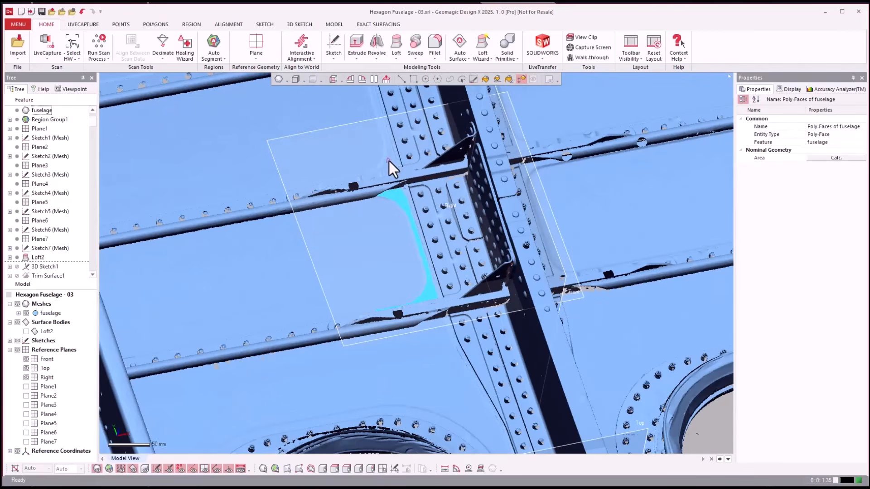
scroll(389, 151, "down", 3)
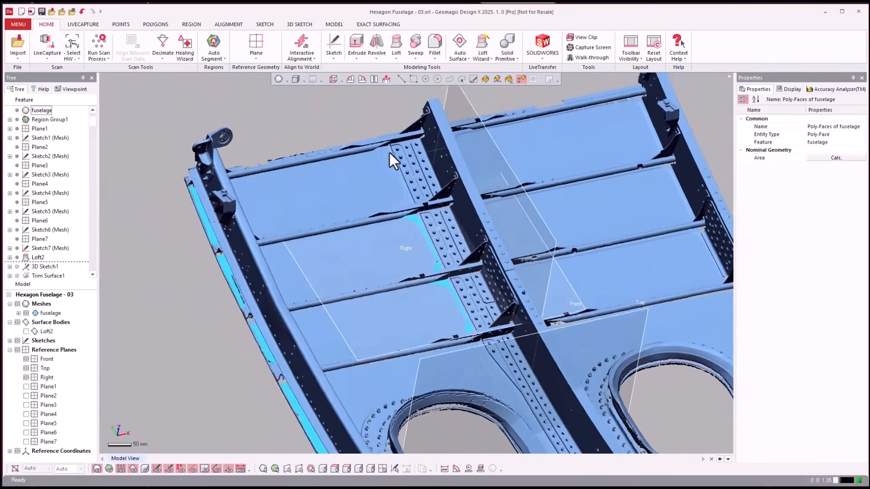
scroll(410, 213, "up", 5)
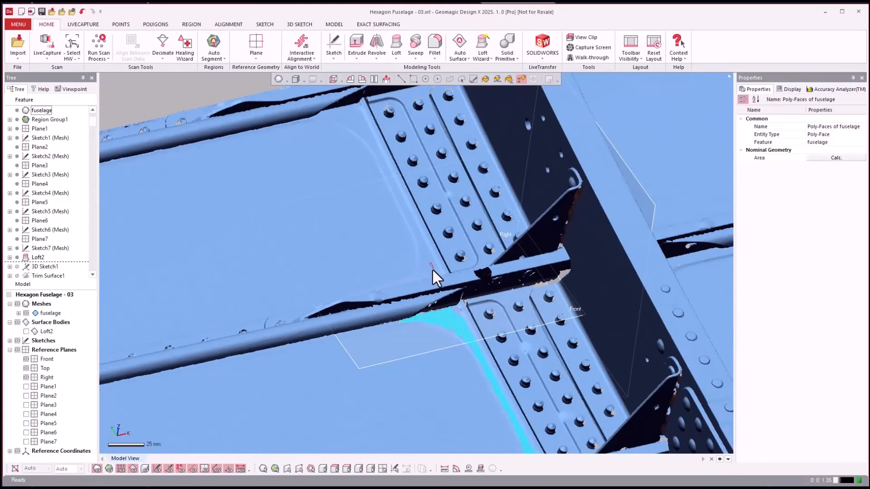
scroll(432, 263, "down", 4)
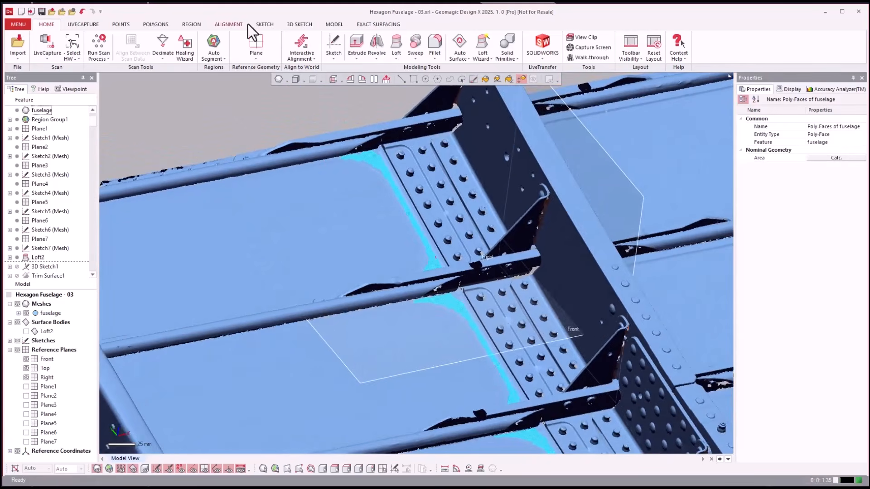
Insert a region from the selected mesh faces and select that freeform region.
left_click(190, 24)
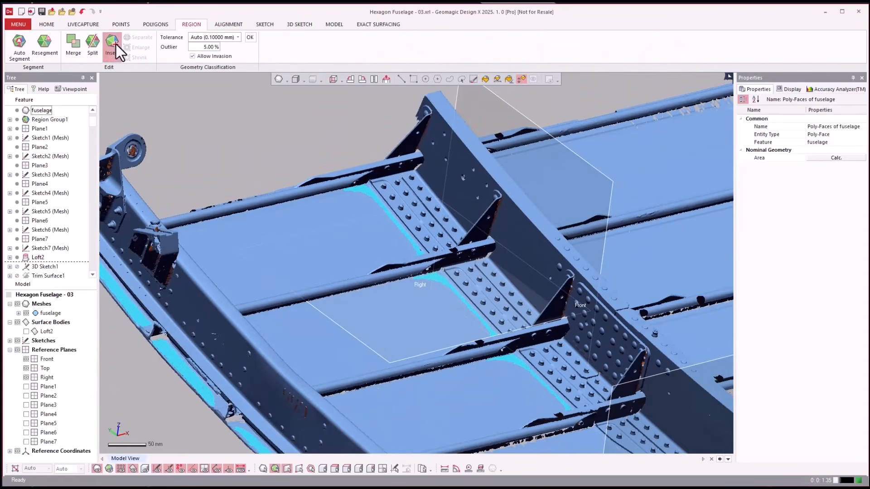
left_click(110, 42)
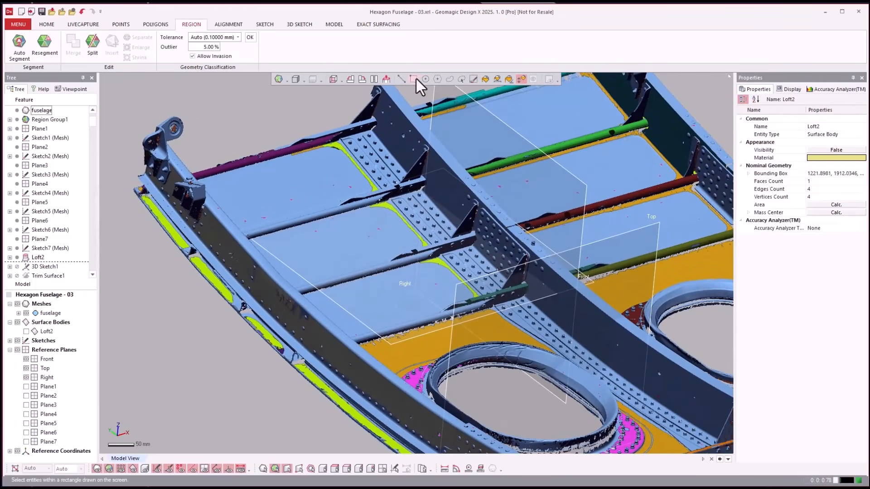
left_click(206, 284)
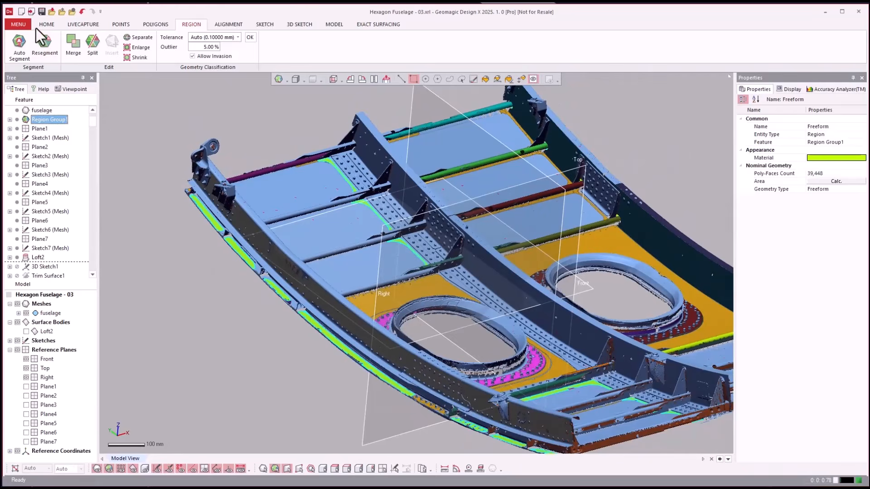
Start the Loft Wizard on the freeform region and turn its section planes to run lengthwise along the frames.
left_click(48, 21)
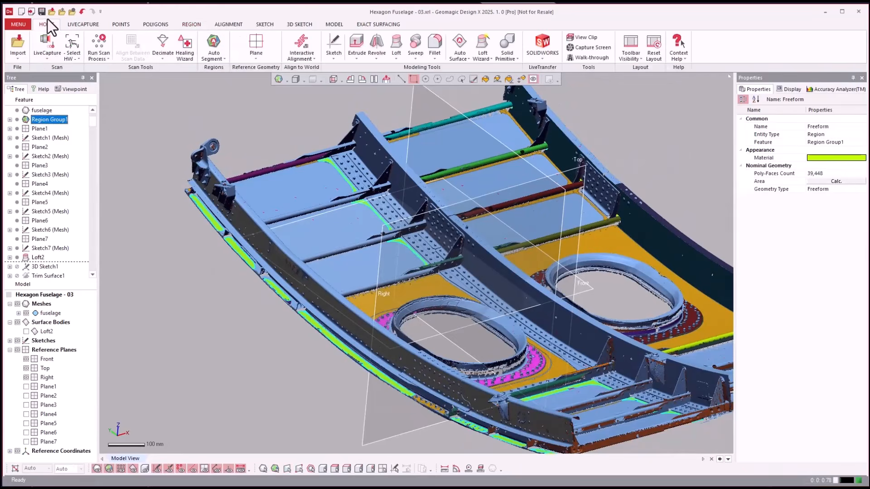
left_click(490, 61)
left_click(493, 74)
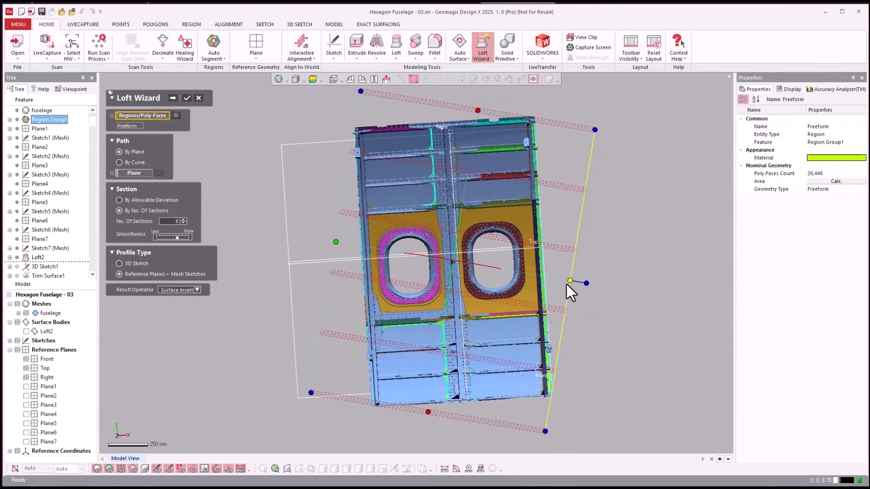
left_click_drag(570, 280, 434, 83)
left_click_drag(438, 150, 435, 114)
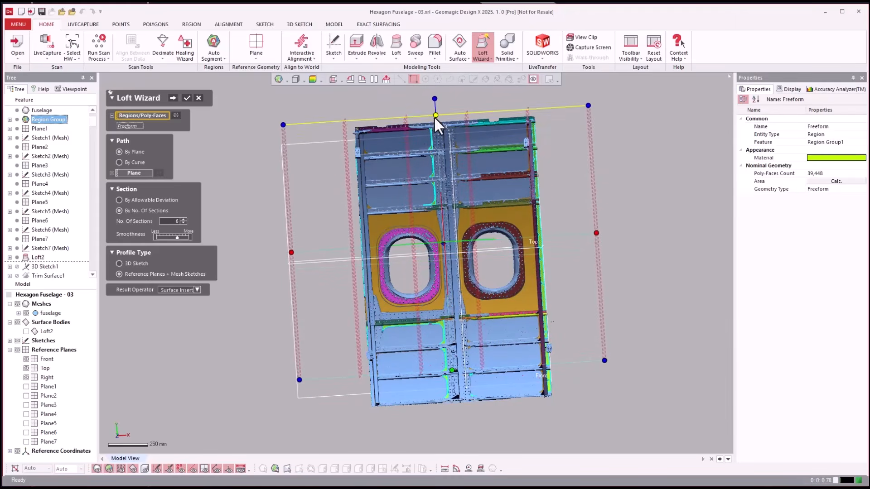
Resize the loft section box so it extends past both panel ends and ends just outside the two outer frames.
left_click_drag(453, 368, 455, 413)
left_click_drag(287, 275, 353, 268)
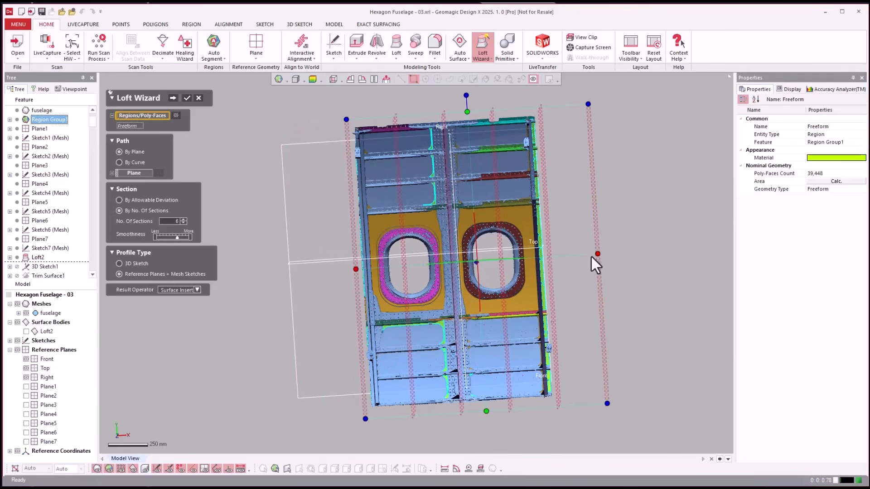
left_click_drag(597, 254, 554, 259)
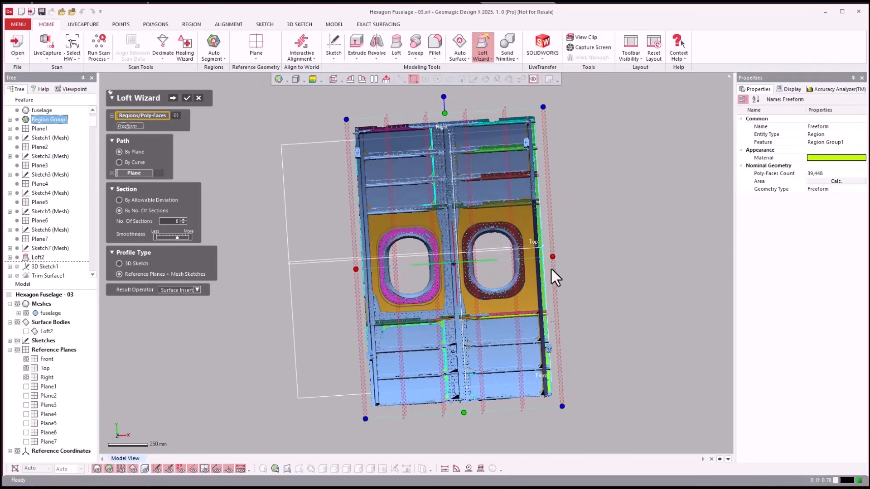
right_click_drag(551, 269, 534, 271)
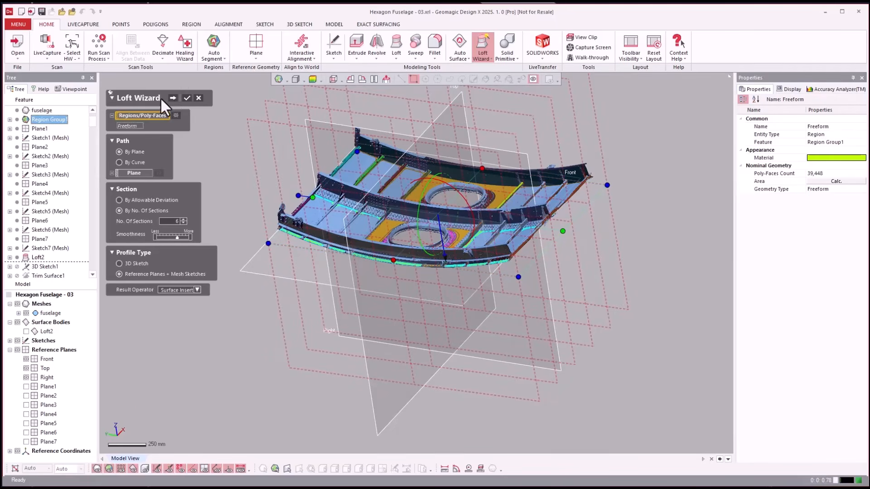
Advance to the loft preview, set the number of spline points to 100 and create the loft surface.
left_click(173, 99)
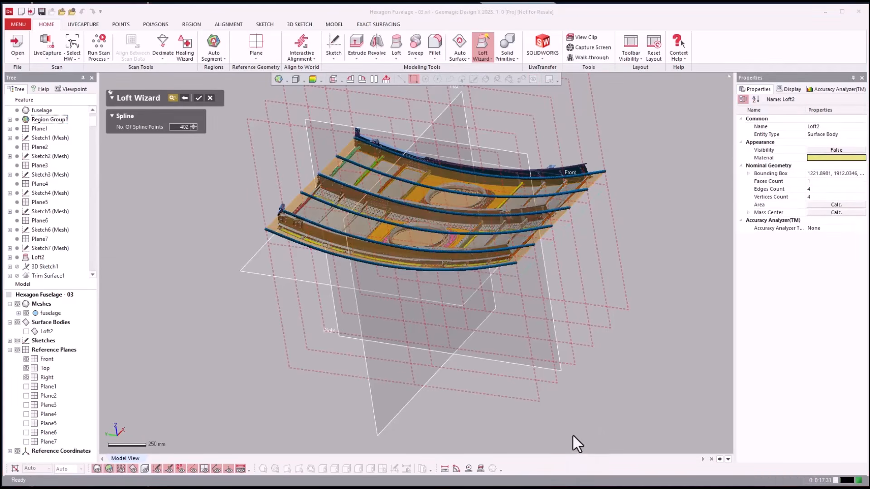
left_click(577, 428)
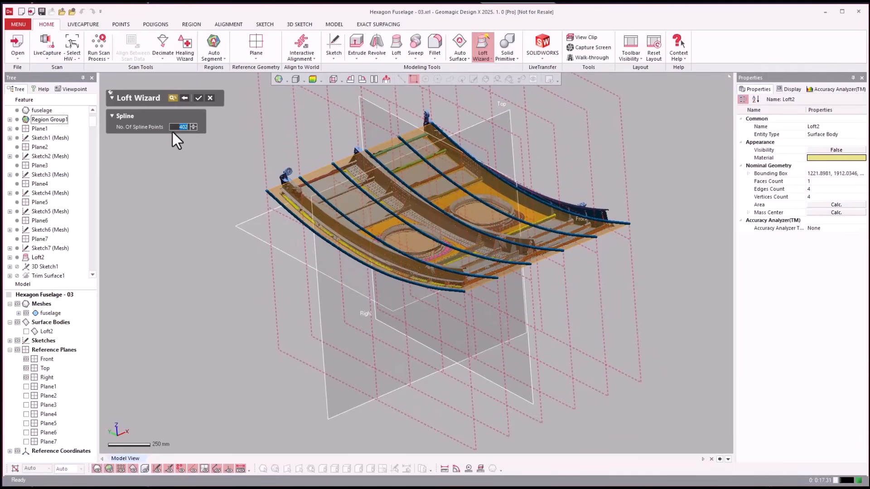
key("Return")
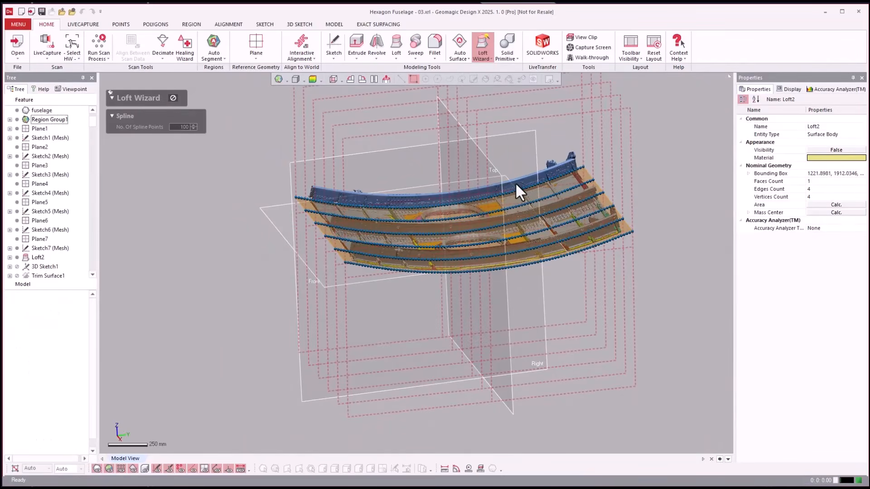
scroll(516, 183, "up", 10)
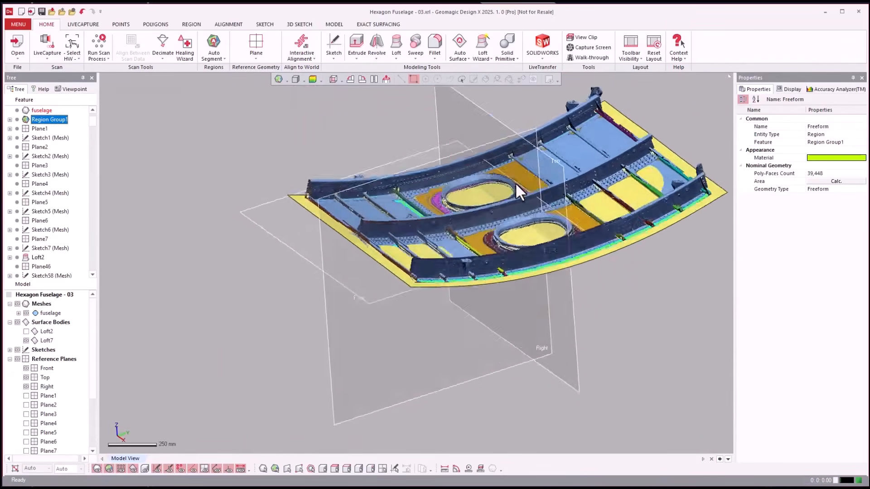
key("ctrl+f")
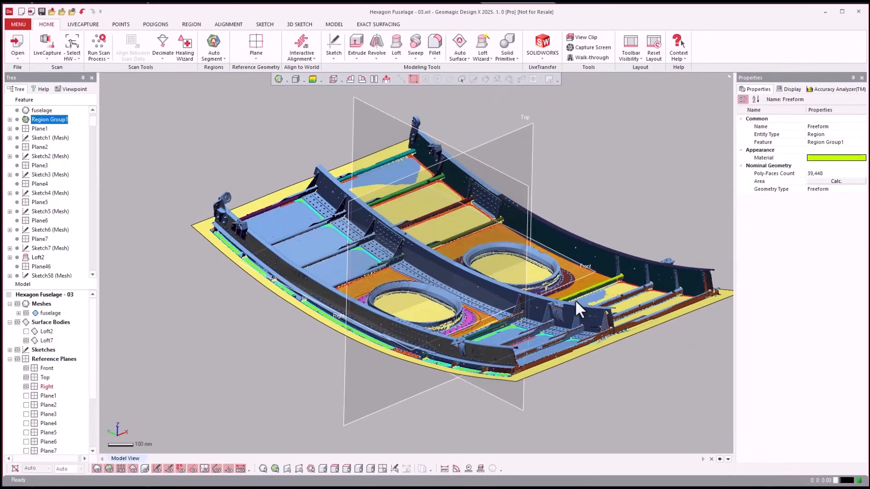
left_click(610, 365)
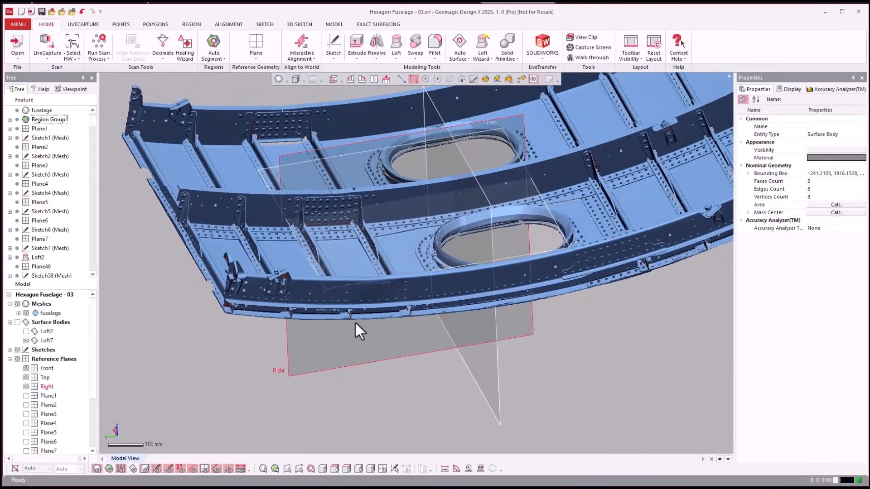
Start a new 3D sketch and begin a spline on the mesh at the panel corner, on the skin's outer curved edge.
scroll(260, 325, "up", 8)
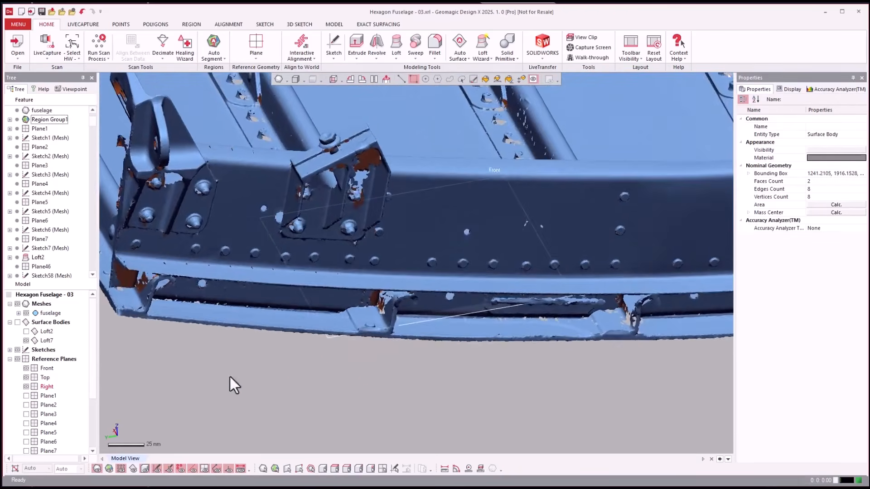
right_click(282, 350)
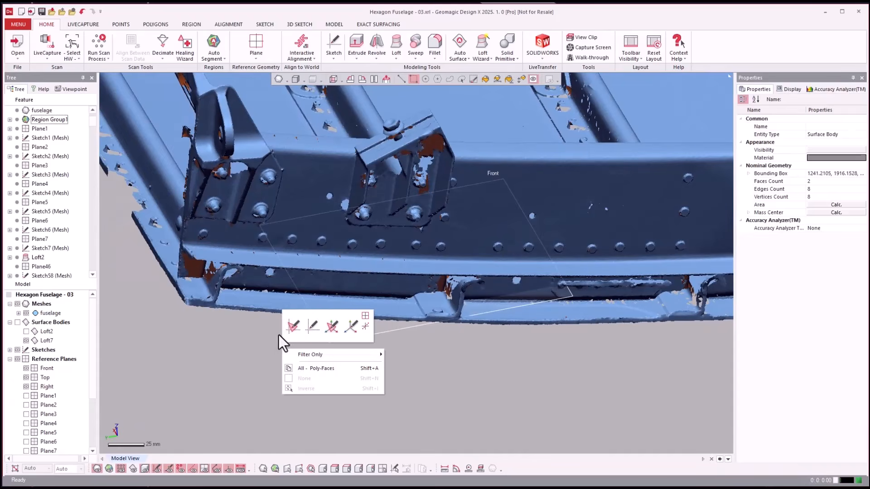
left_click(351, 326)
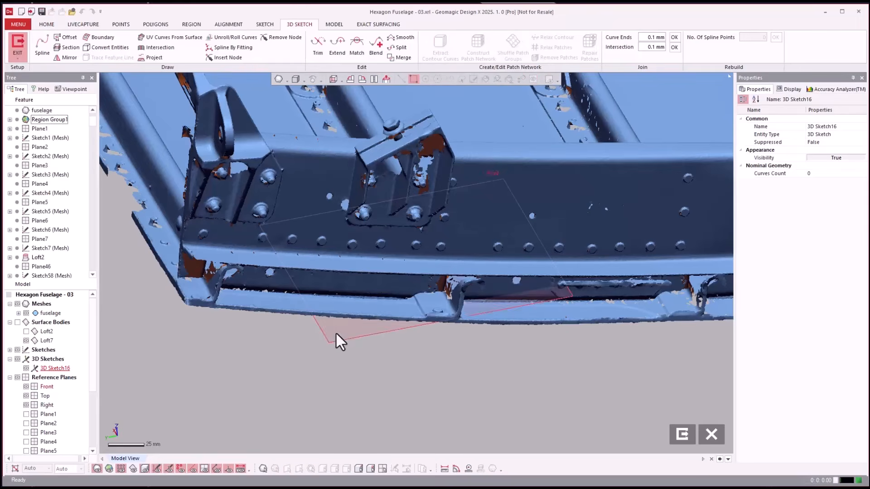
scroll(201, 311, "up", 5)
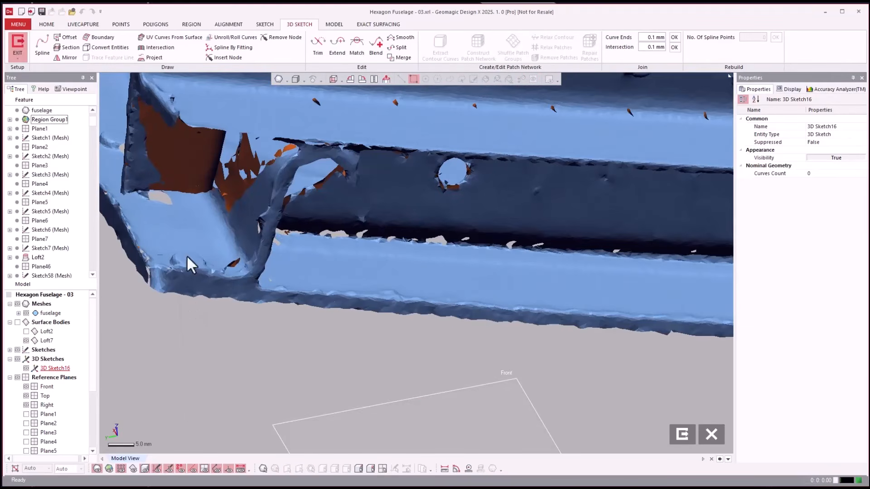
left_click(42, 45)
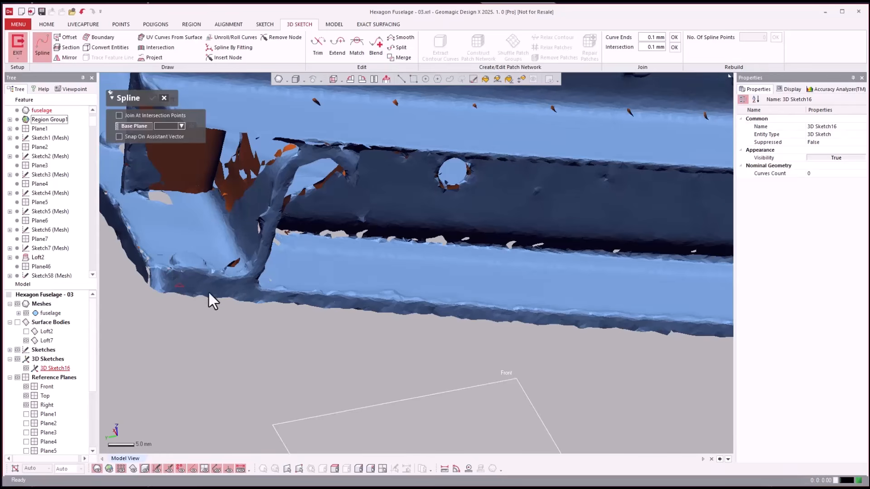
left_click(179, 285)
left_click(338, 295)
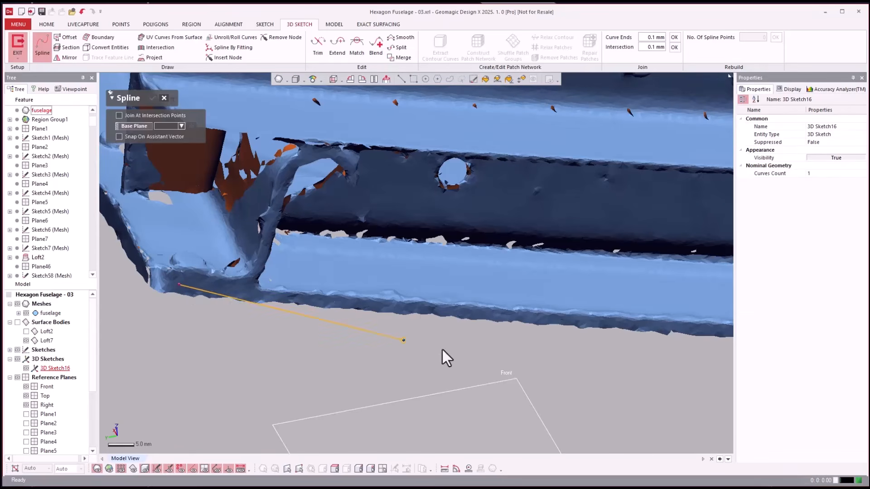
Continue the spline along the skin's curved edge, placing points at the first bracket and onward past the middle of the panel.
scroll(670, 330, "down", 3)
right_click_drag(670, 330, 129, 249)
scroll(507, 254, "up", 3)
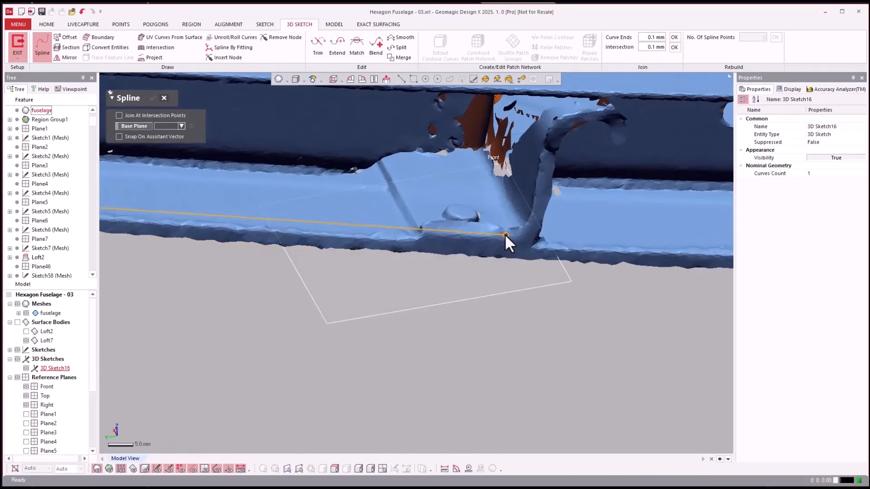
left_click(501, 250)
scroll(499, 257, "down", 5)
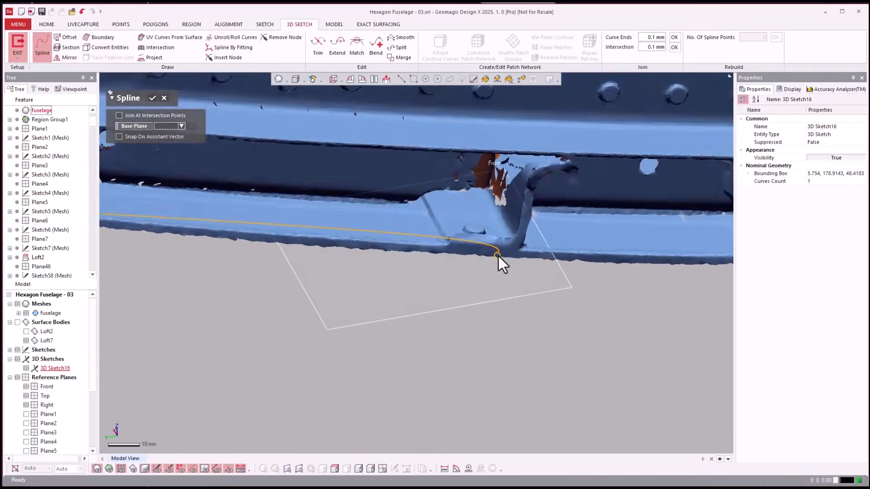
scroll(502, 257, "down", 1)
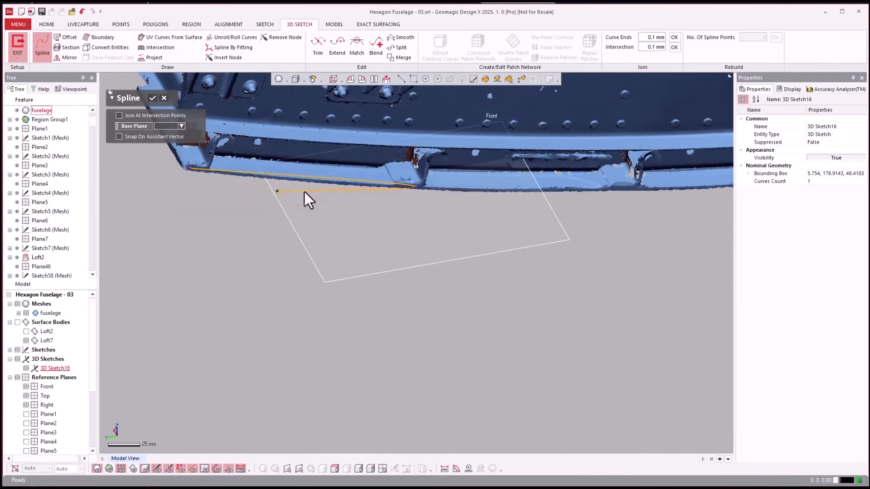
right_click_drag(441, 208, 411, 274)
scroll(335, 244, "up", 3)
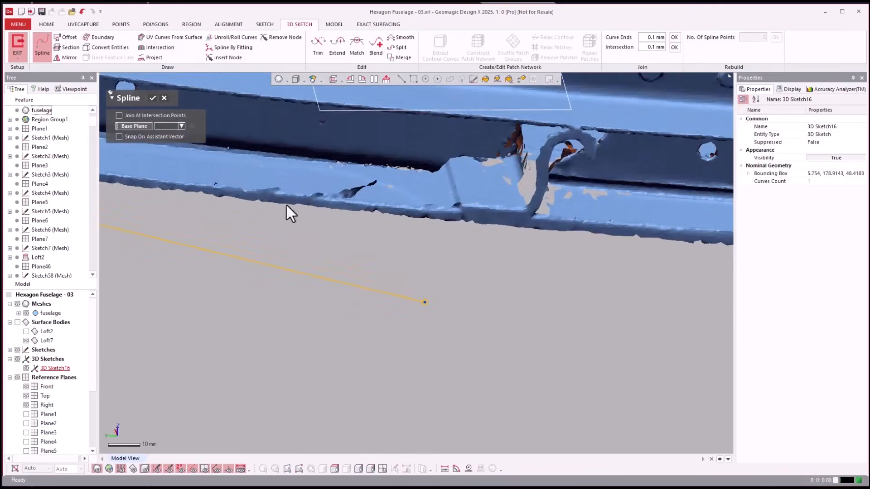
scroll(271, 189, "up", 2)
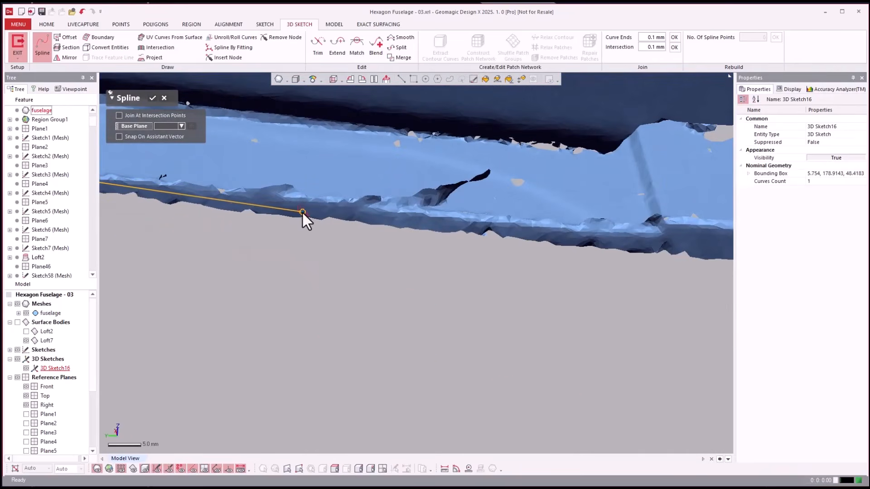
left_click(302, 212)
scroll(461, 238, "down", 5)
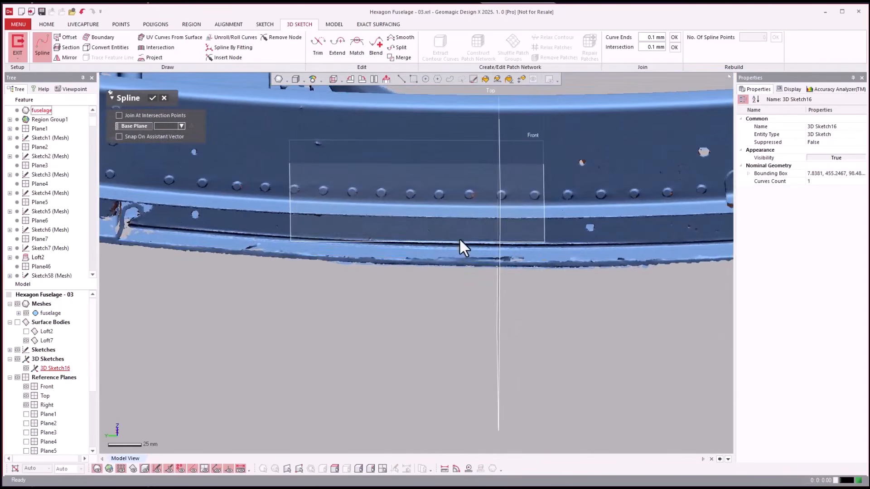
scroll(577, 263, "up", 3)
left_click(597, 254)
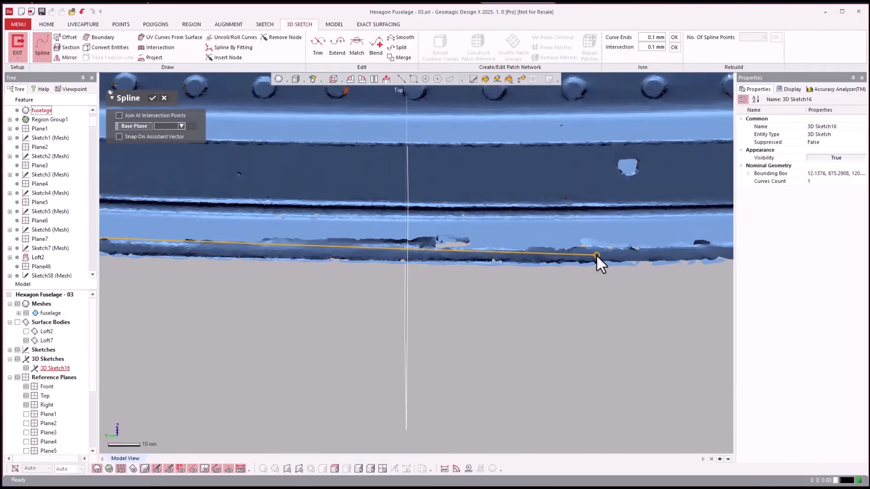
Place the remaining spline points along the curved edge up to the panel's far corner, finish the spline and exit the 3D sketch.
scroll(596, 255, "down", 3)
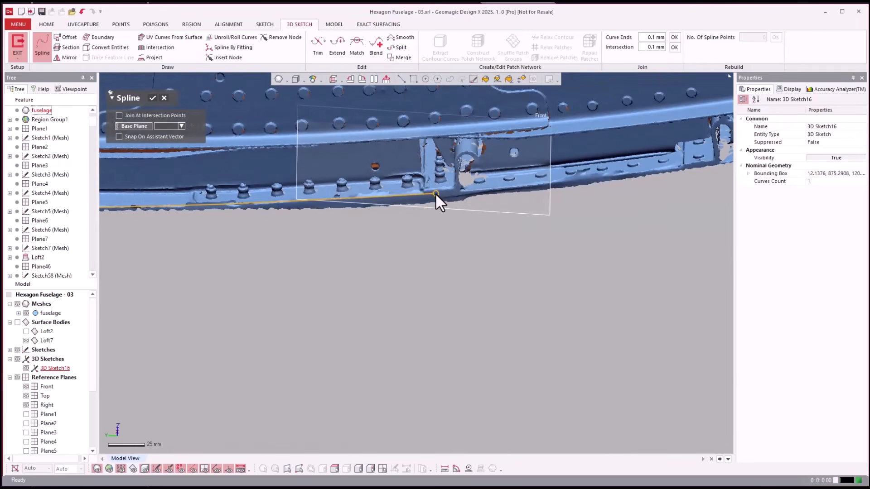
left_click(436, 194)
scroll(410, 188, "up", 1)
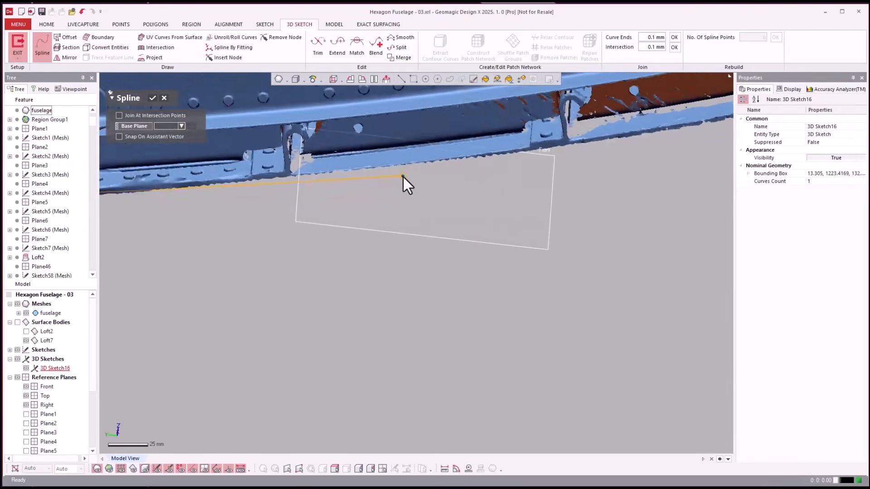
scroll(498, 154, "up", 3)
left_click(606, 126)
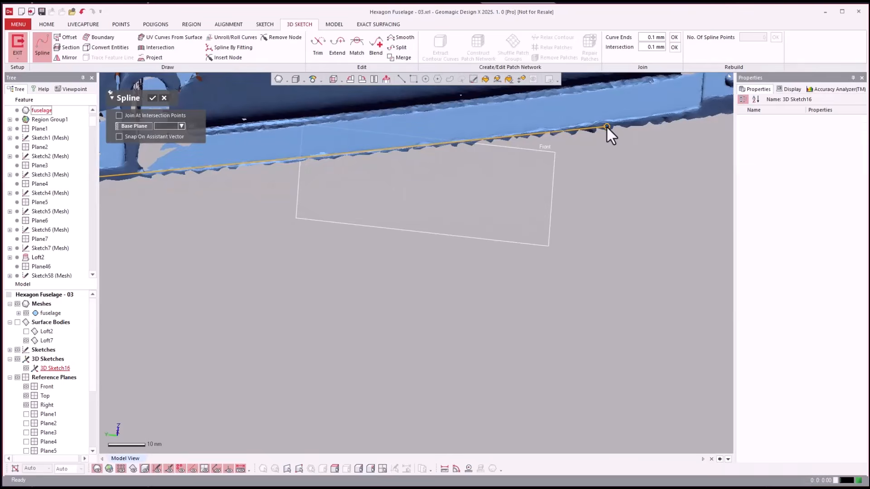
mouse_move(606, 126)
right_mouse_down()
mouse_move(562, 154)
mouse_move(452, 172)
mouse_move(372, 168)
mouse_move(320, 181)
right_mouse_up()
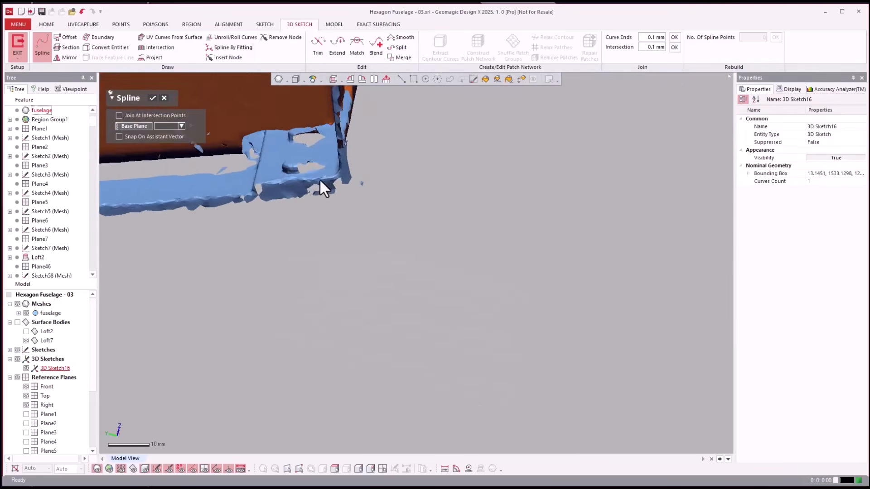
scroll(319, 180, "up", 3)
left_click(358, 180)
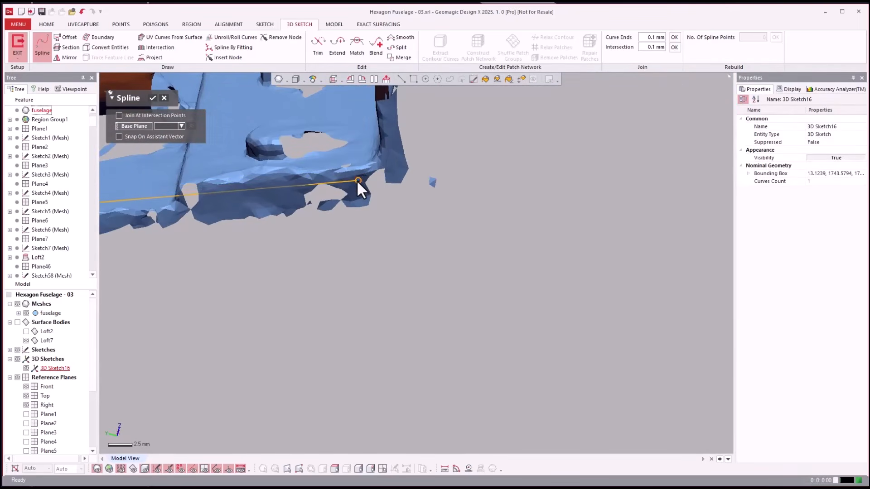
scroll(445, 207, "down", 5)
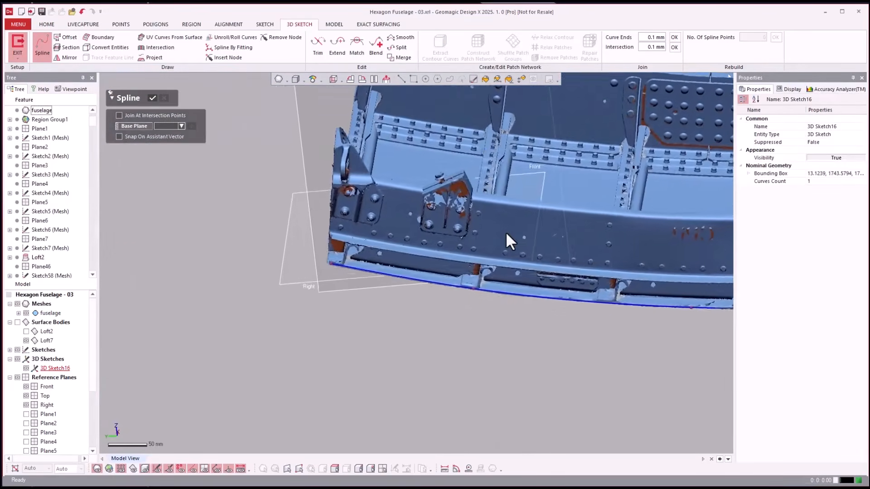
key("Escape")
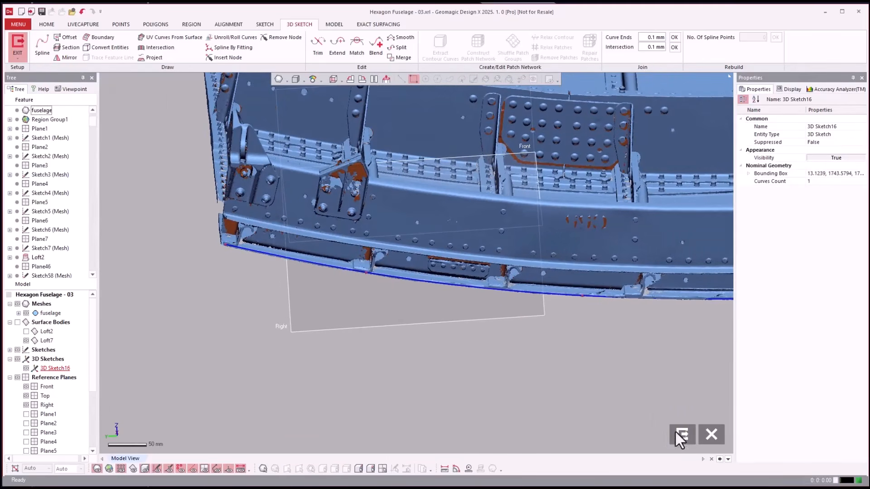
left_click(679, 434)
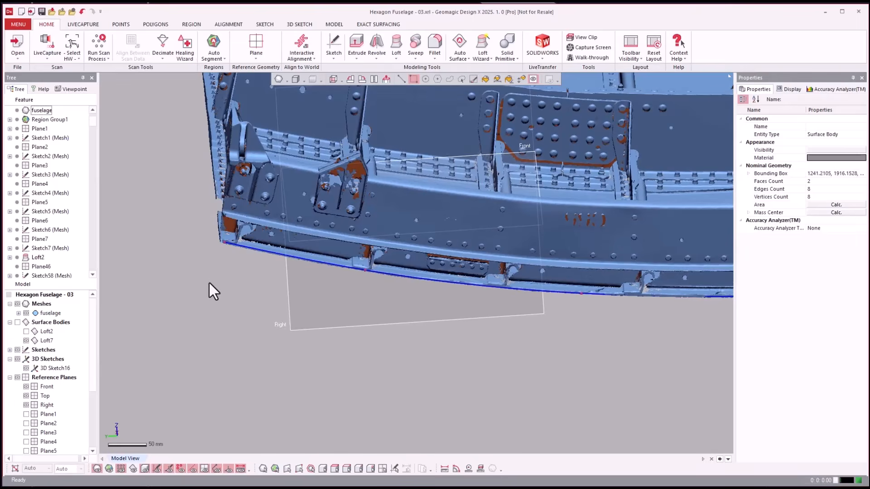
Hide the mesh and trim the loft surface with the 3D sketch spline, keeping the large body and discarding the narrow strip outside it.
key("ctrl+1")
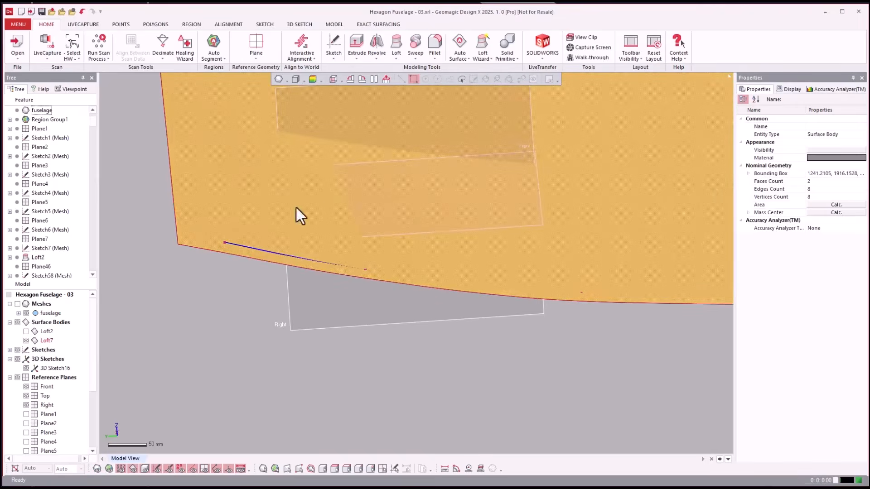
left_click(334, 25)
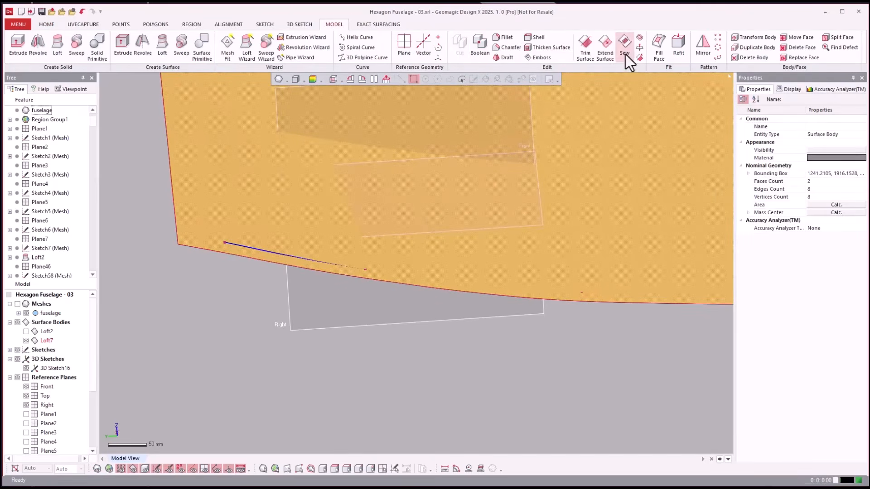
left_click(585, 45)
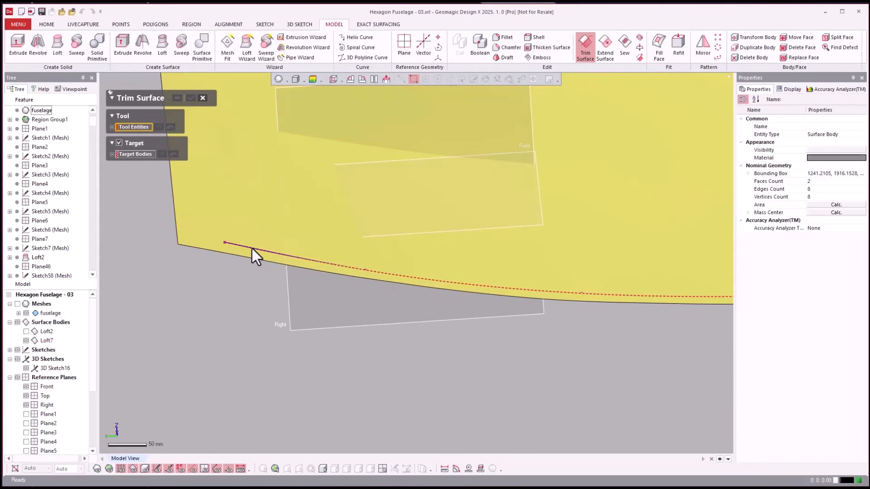
left_click(251, 249)
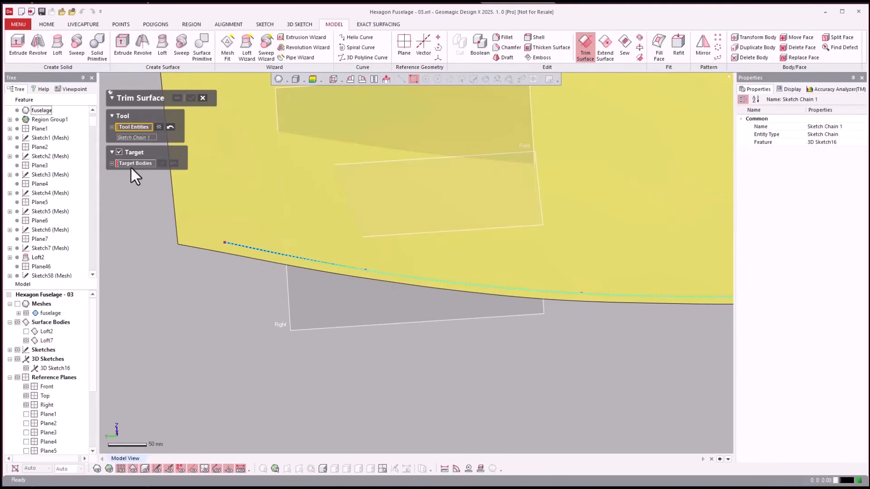
left_click(130, 165)
left_click(222, 186)
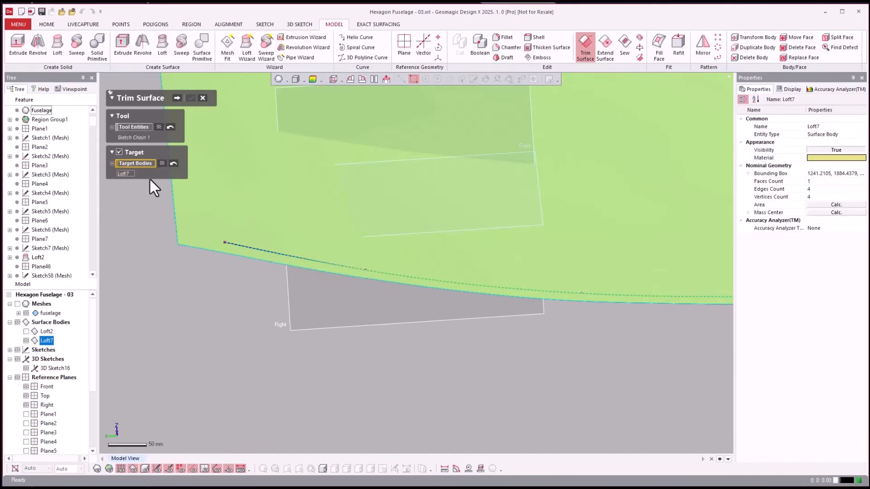
left_click(177, 98)
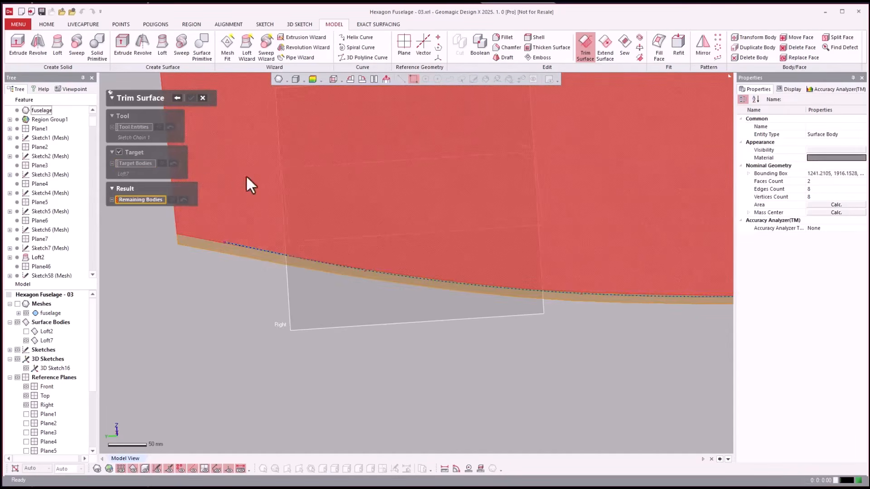
right_click_drag(294, 238, 367, 241)
left_click(368, 241)
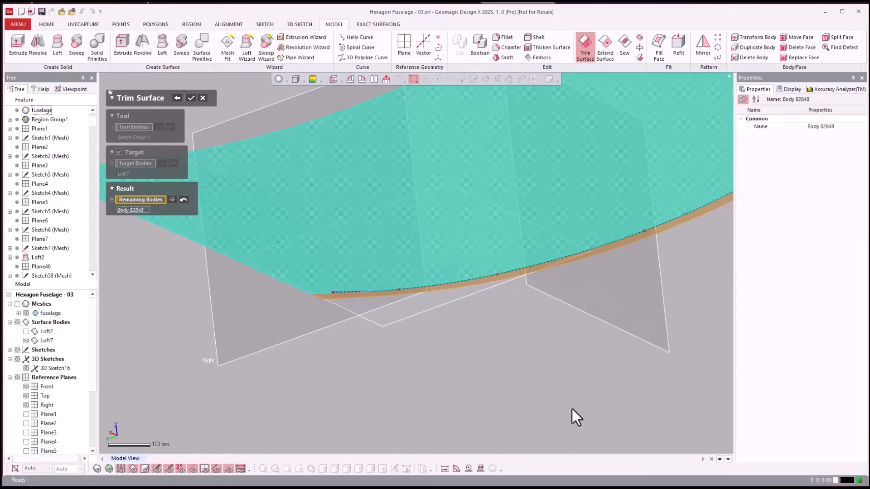
key("Return")
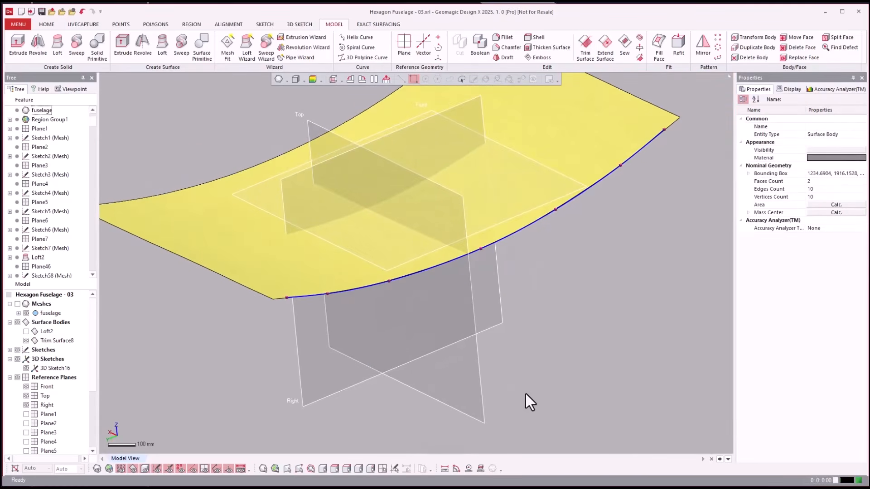
Show the mesh, start a new 3D sketch and begin a spline on the surface's edge beside the mesh corner.
key("ctrl+1")
scroll(499, 344, "up", 3)
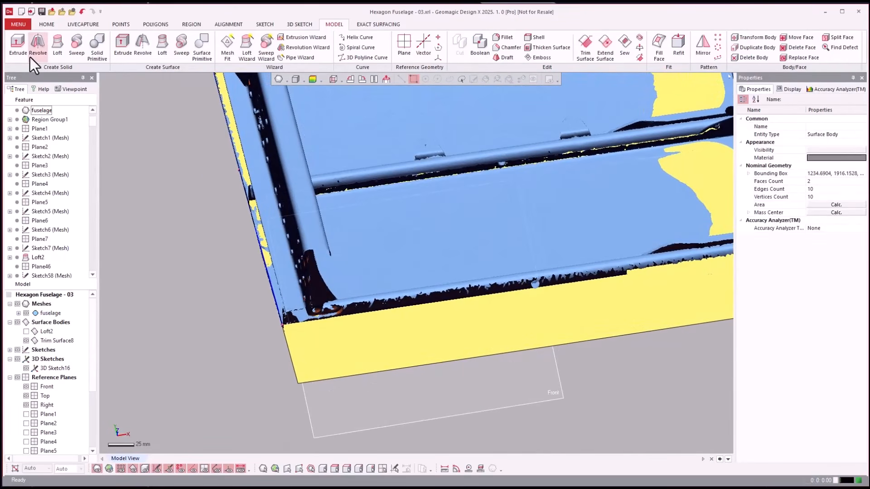
right_click(158, 202)
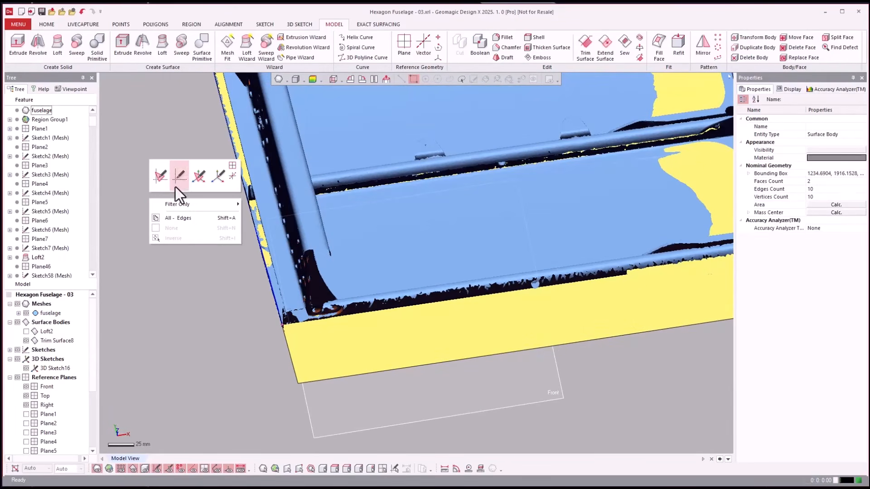
left_click(200, 176)
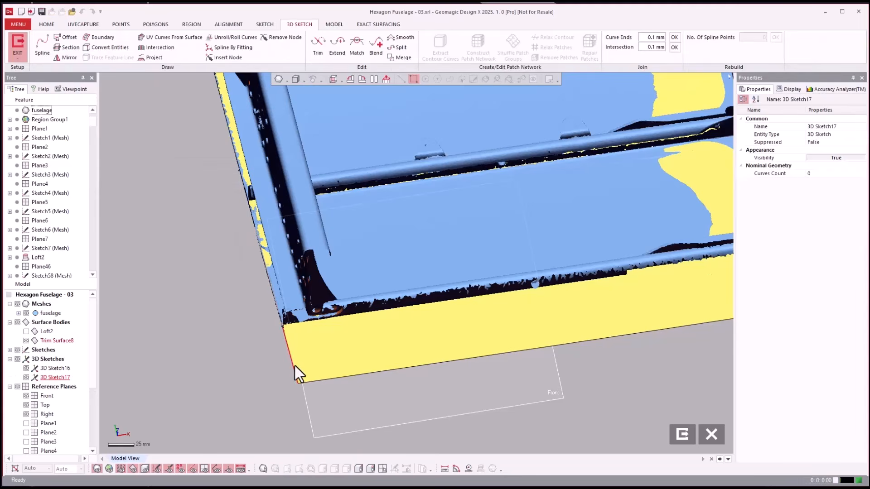
scroll(295, 364, "up", 3)
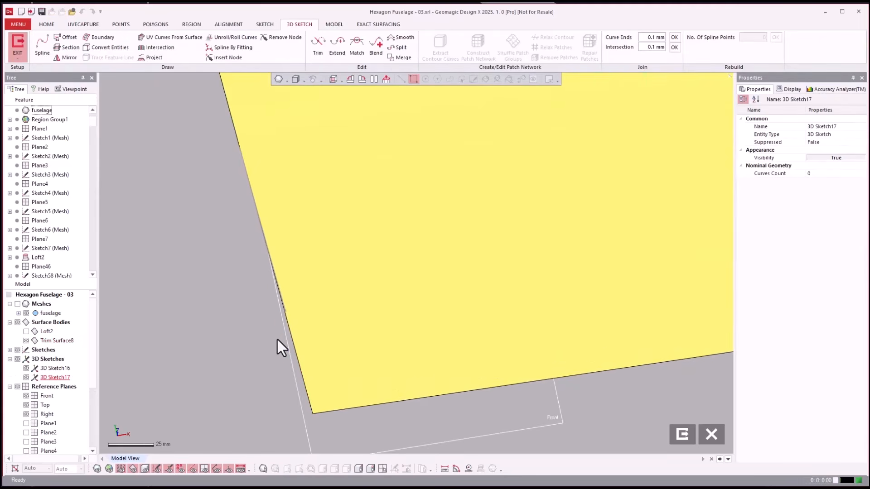
scroll(291, 323, "up", 2)
right_click_drag(292, 320, 466, 206)
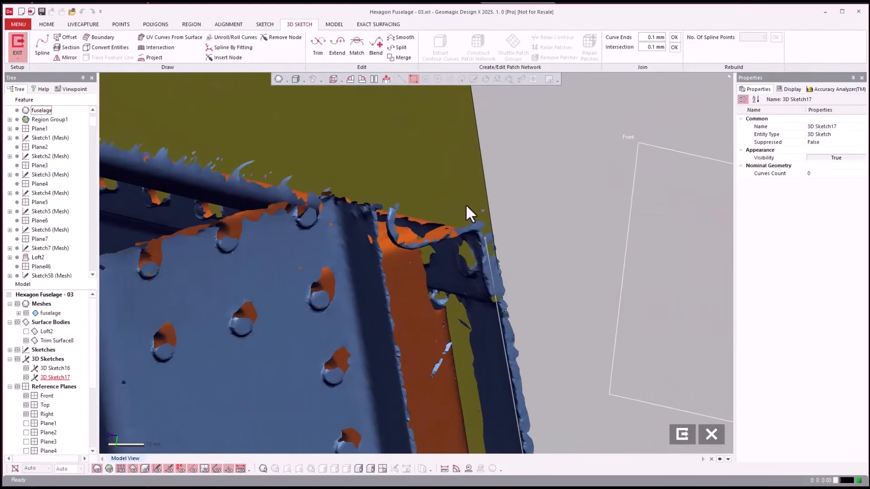
left_click(490, 221)
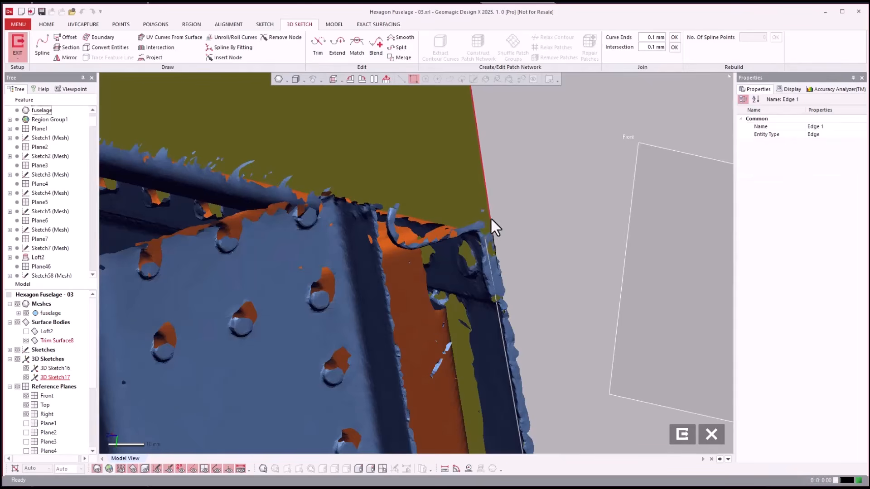
left_click(46, 45)
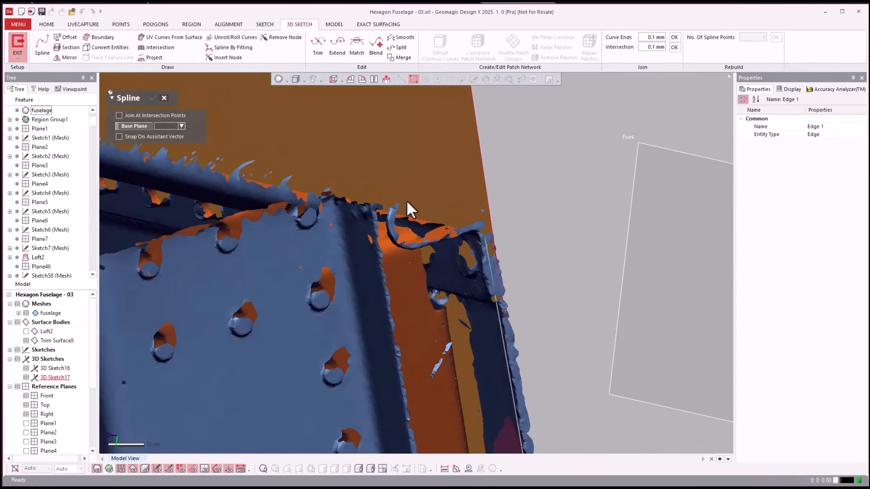
left_click(491, 222)
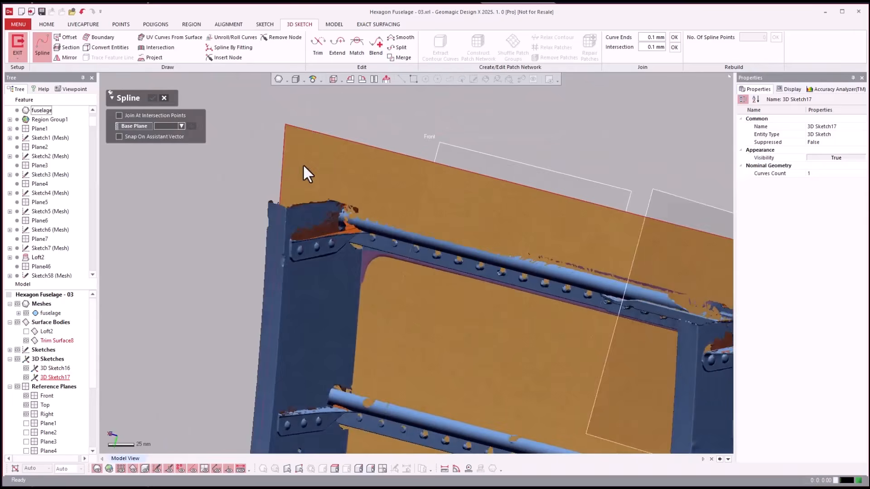
End the spline on the opposite surface edge, in line with the panel's straight end, and finish it.
right_click_drag(303, 164, 331, 214)
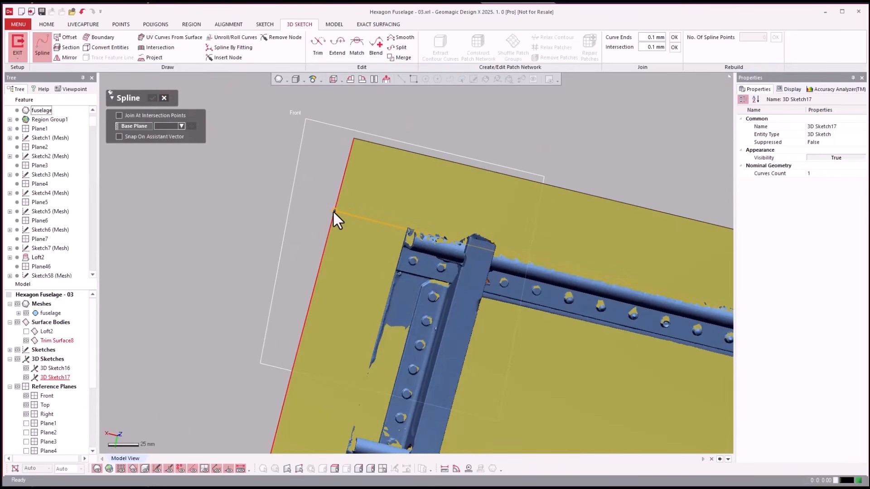
left_click(332, 208)
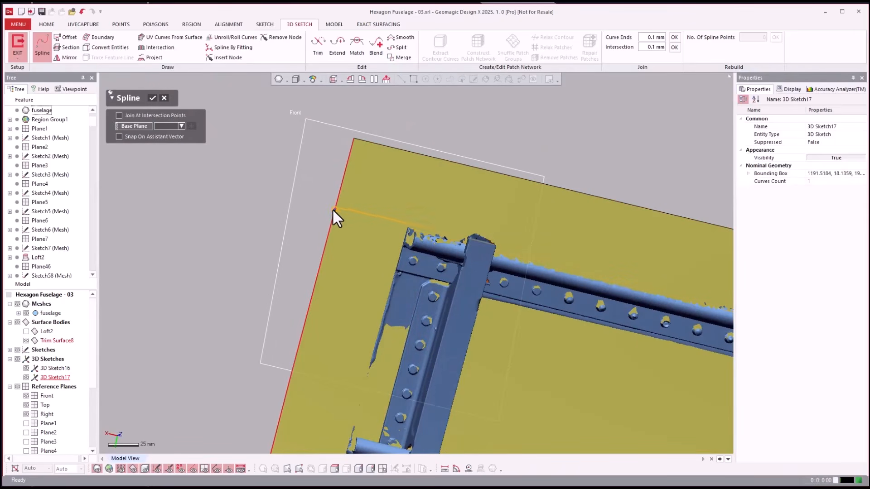
right_click_drag(438, 244, 340, 197)
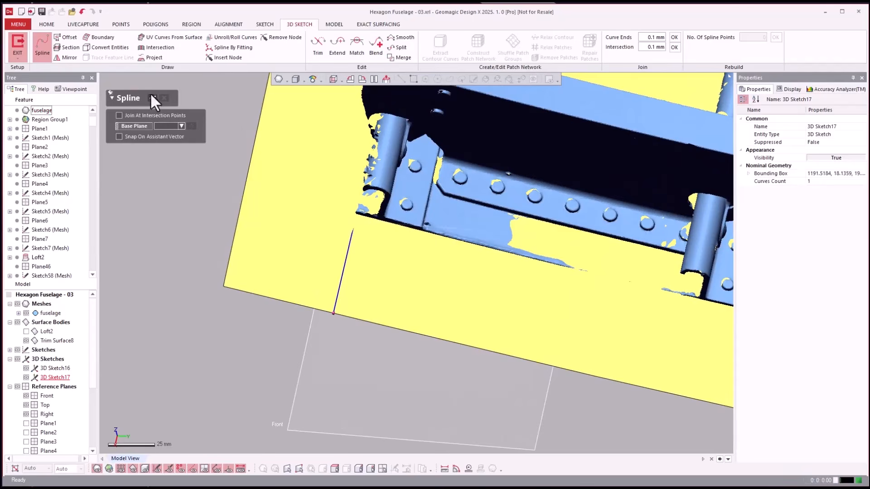
Begin a second spline on the surface's end edge and place its first points along the panel's other curved mesh edge.
left_click(241, 191)
left_click(312, 206)
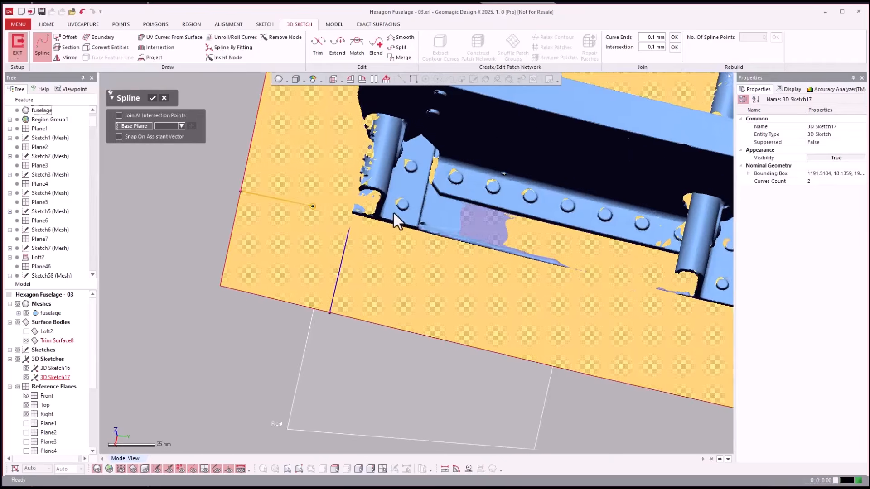
right_click_drag(393, 213, 575, 213)
right_click_drag(530, 177, 510, 254)
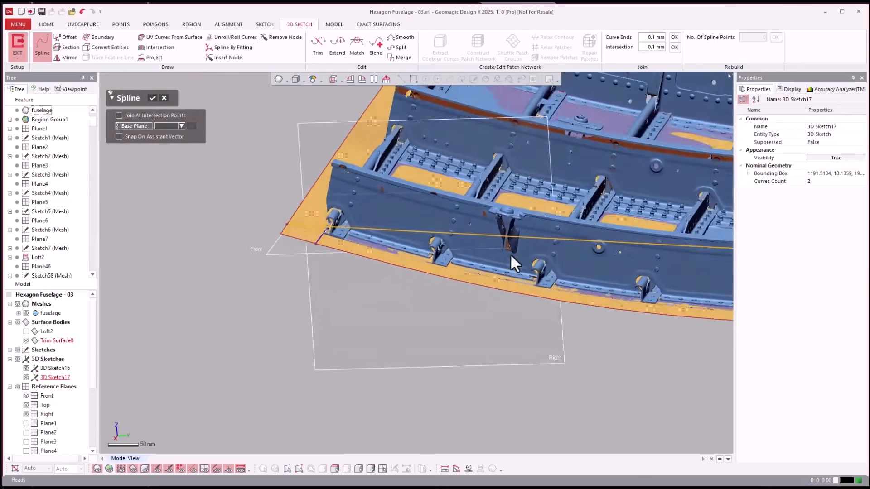
scroll(510, 254, "up", 10)
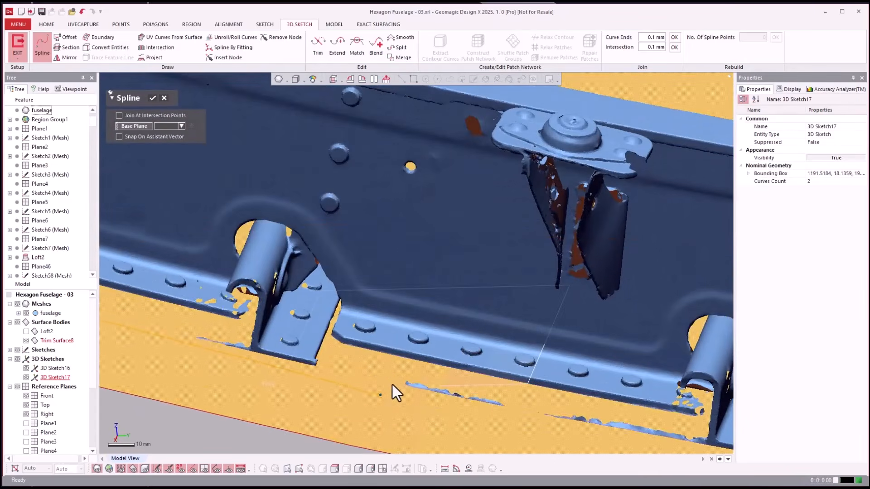
right_click_drag(392, 385, 399, 377)
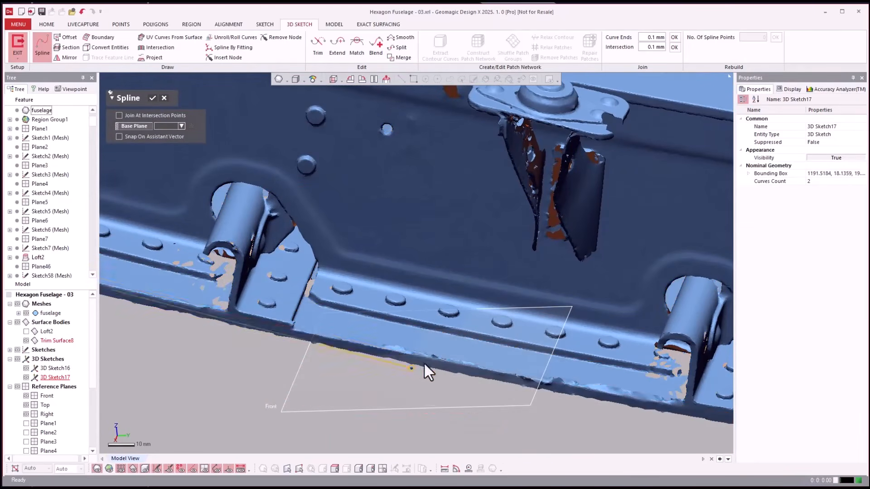
left_click(431, 360)
Continue the second spline along the curved mesh edge, placing points past the middle toward the panel's far corner.
right_click_drag(434, 366, 431, 181)
scroll(440, 365, "down", 3)
left_click(542, 238)
left_click(545, 208)
left_click(453, 189)
scroll(399, 177, "up", 4)
left_click(414, 169)
scroll(543, 220, "down", 4)
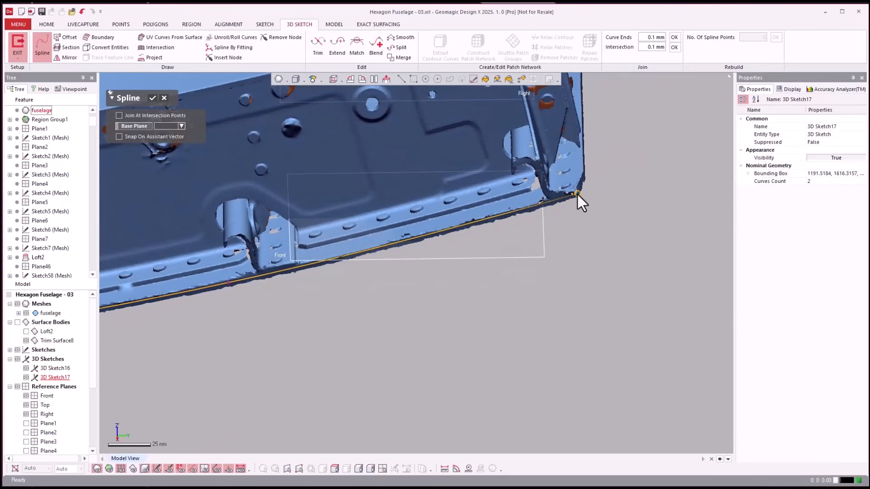
End the second spline on the surface's far end edge, finish it and exit the 3D sketch.
right_click_drag(580, 195, 601, 175)
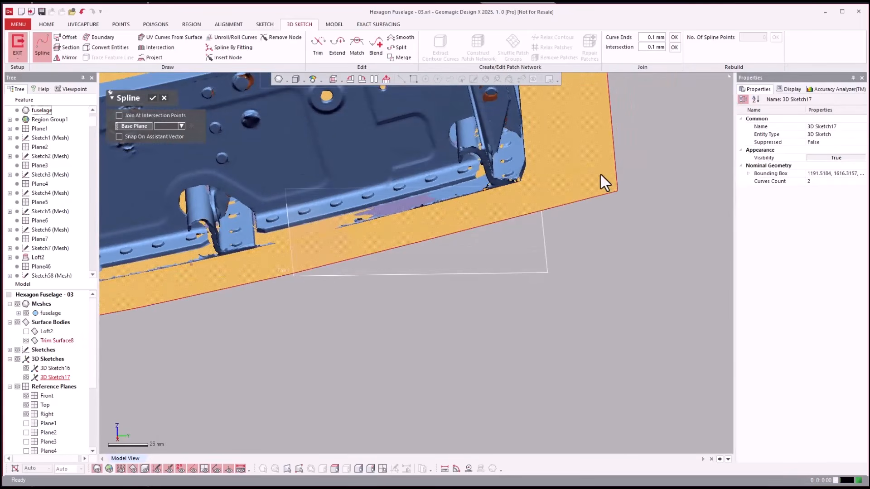
left_click(613, 157)
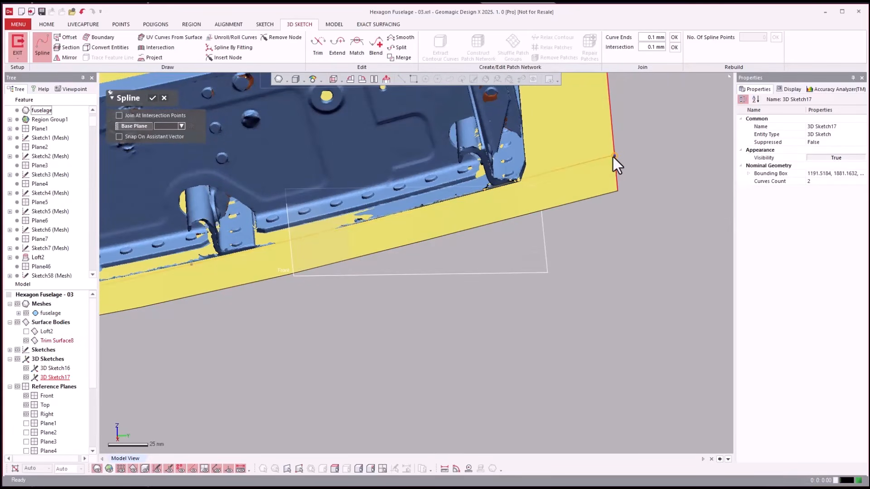
right_click_drag(660, 187, 582, 282)
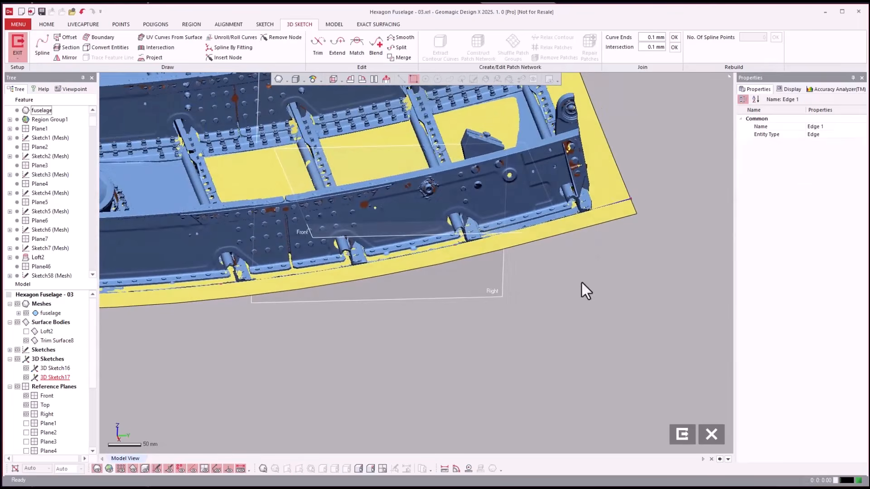
left_click(677, 433)
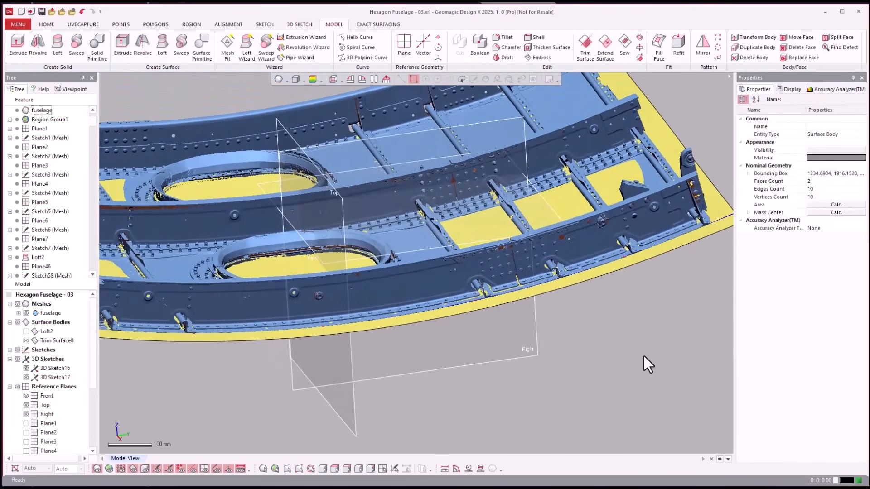
Hide the mesh and trim the surface with both 3D Sketch17 splines, keeping the large central body.
key("ctrl+1")
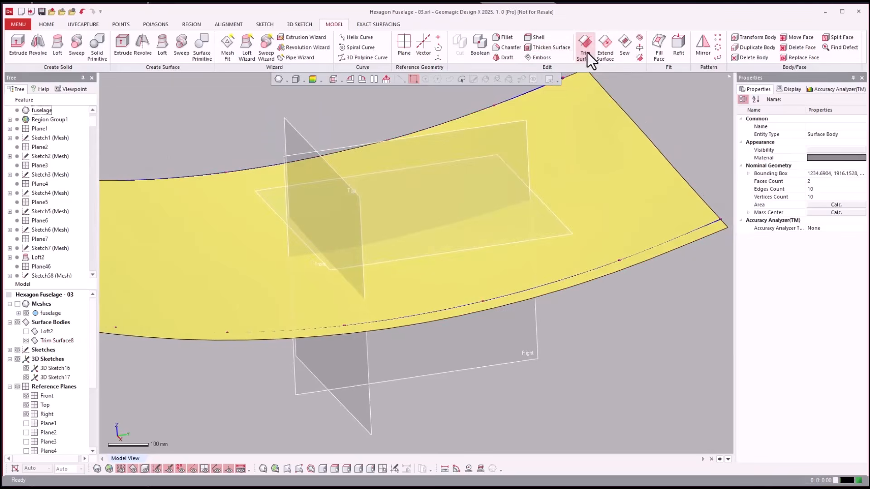
left_click(586, 46)
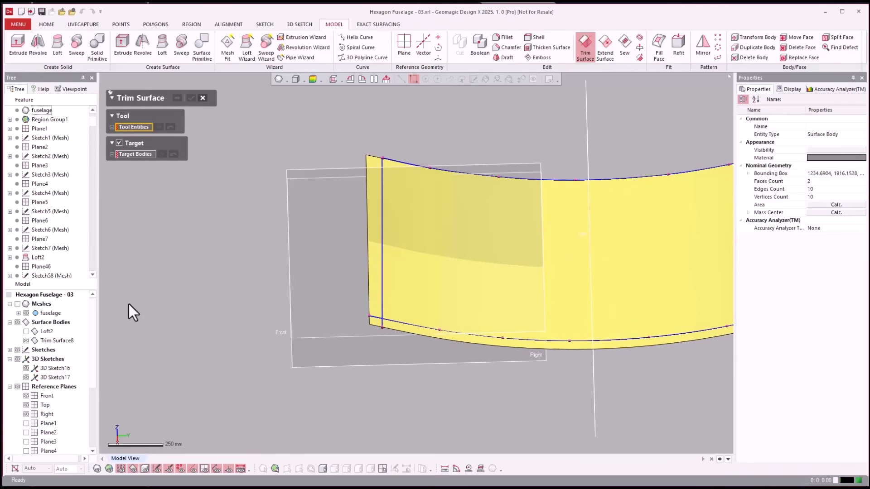
left_click(51, 380)
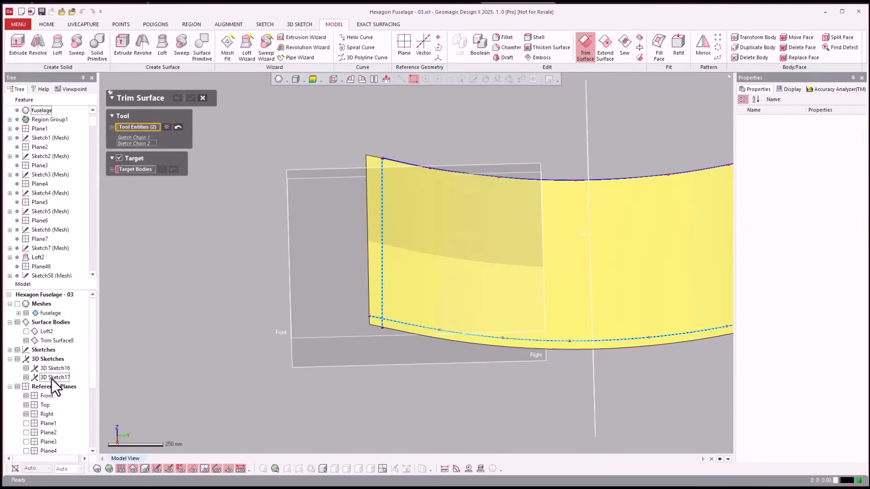
left_click(143, 169)
left_click(431, 225)
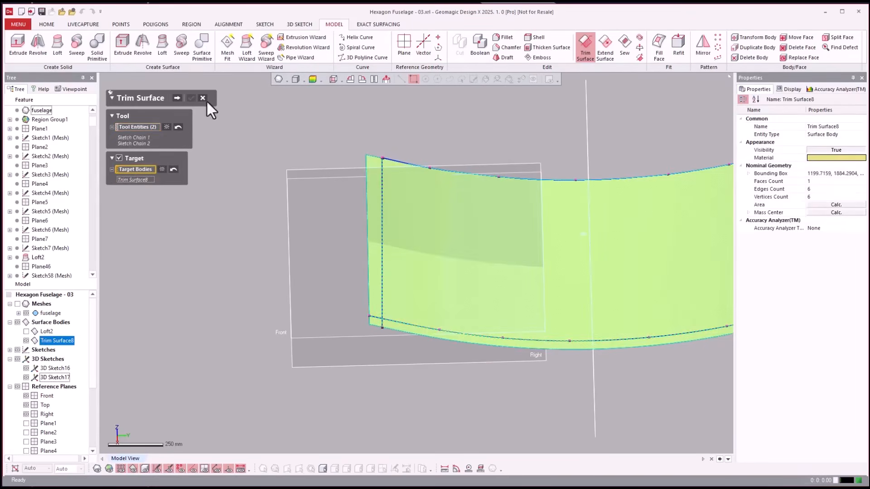
left_click(177, 98)
left_click(481, 244)
key("Return")
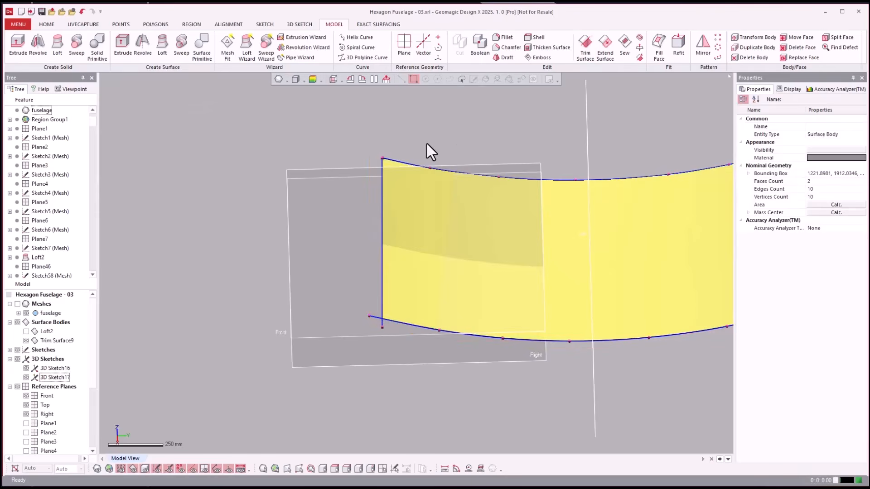
Show the mesh again and examine how the trimmed surface and sketch curves follow the panel's edges and corners.
key("ctrl+0")
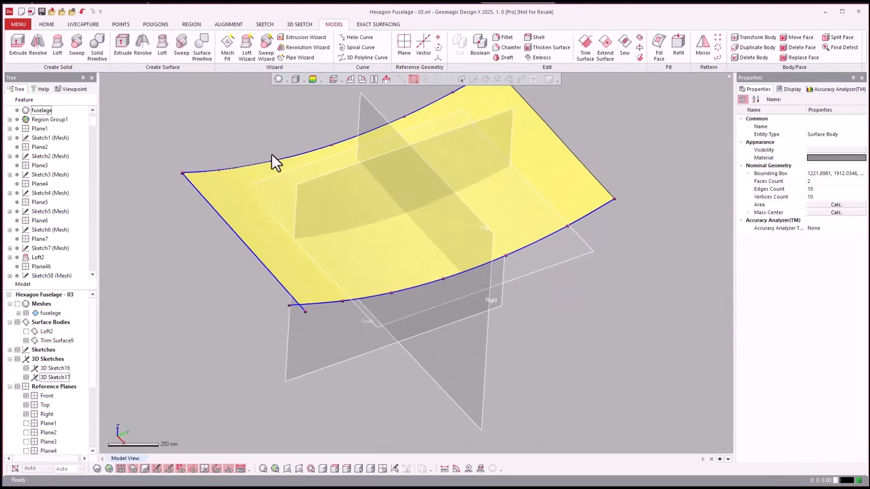
key("ctrl+1")
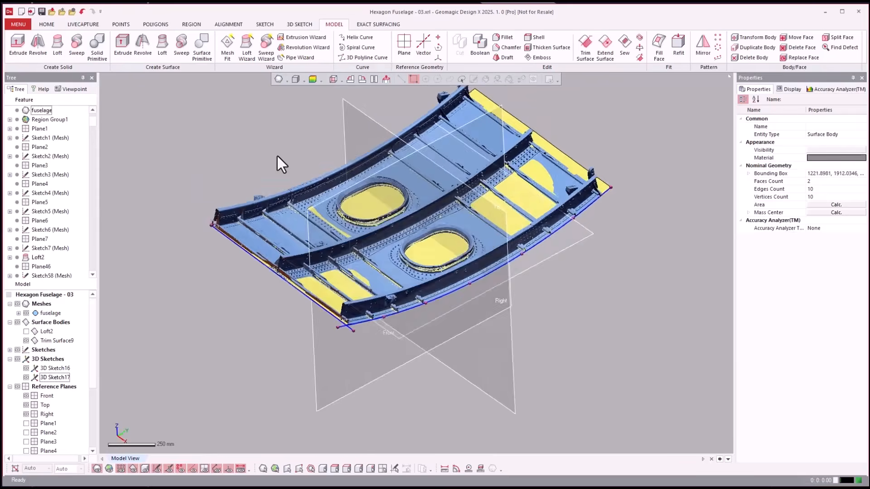
key("ctrl+1")
scroll(382, 173, "up", 6)
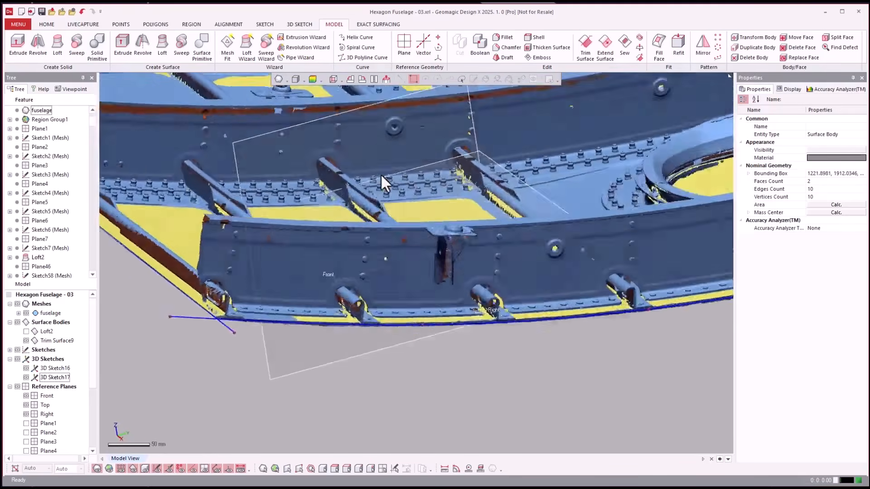
right_click_drag(381, 173, 652, 350)
scroll(641, 301, "down", 3)
scroll(652, 367, "down", 3)
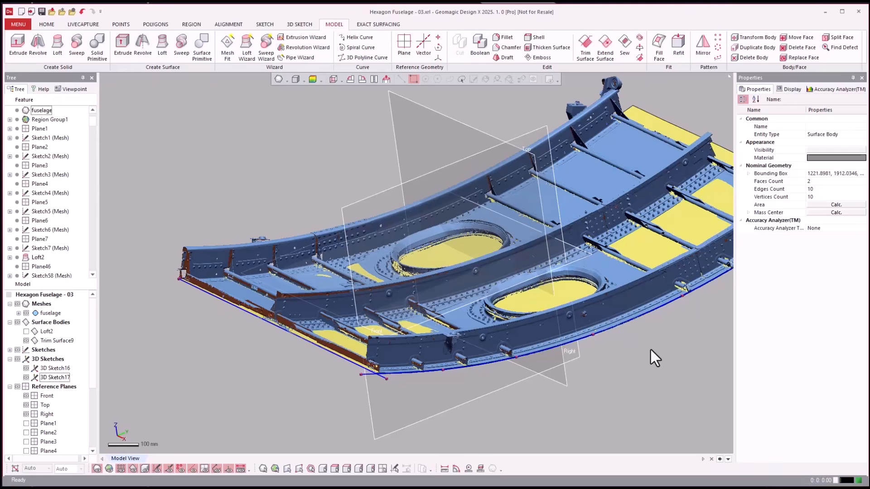
scroll(654, 310, "up", 5)
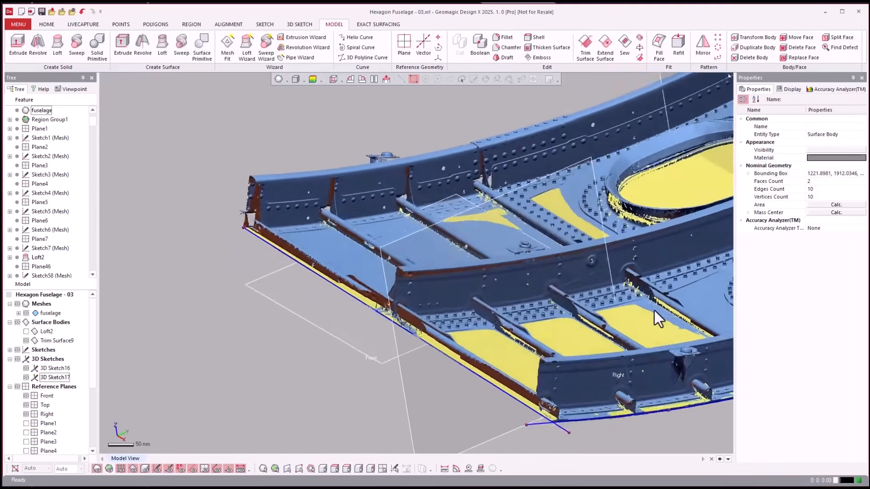
scroll(654, 309, "up", 3)
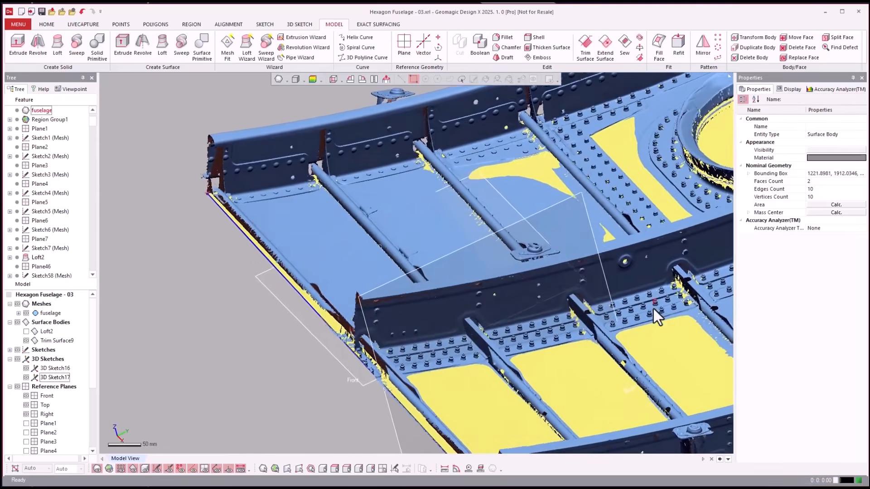
scroll(610, 281, "up", 1)
right_click_drag(608, 280, 381, 240)
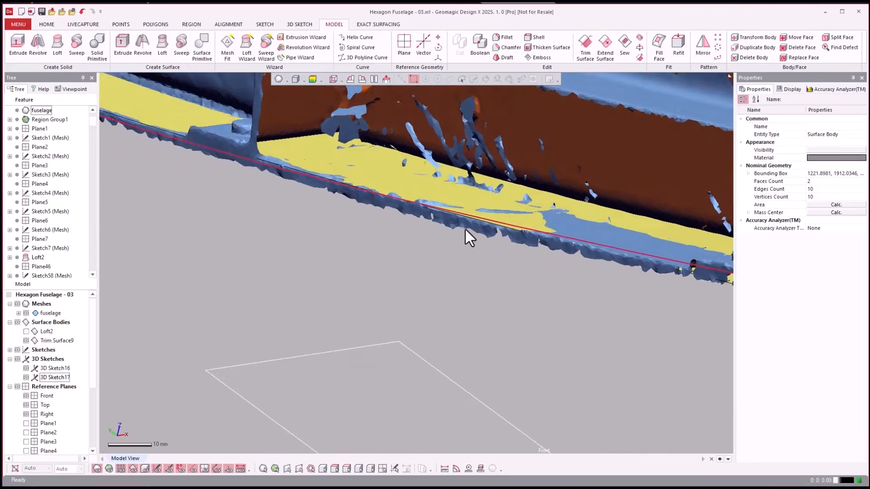
scroll(466, 230, "down", 3)
scroll(428, 250, "up", 5)
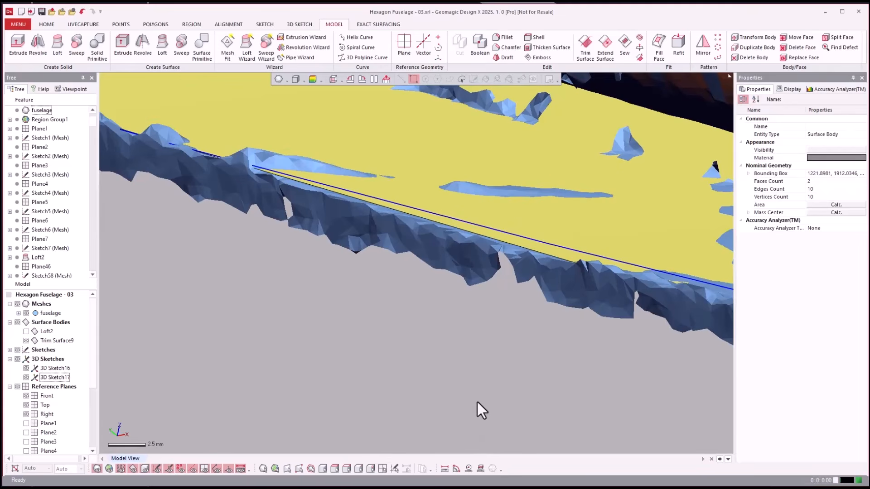
Measure the linear distance across the skin's thickness at the mesh's straight edge.
left_click(445, 470)
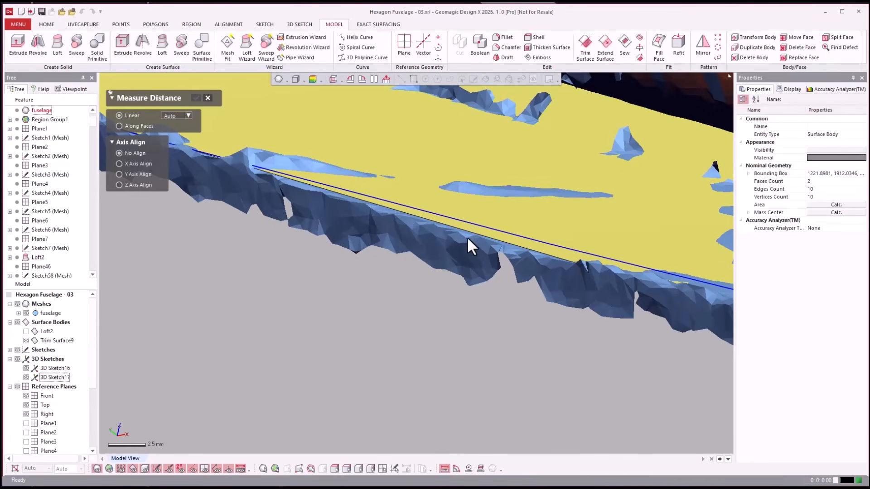
left_click(470, 286)
scroll(451, 294, "down", 3)
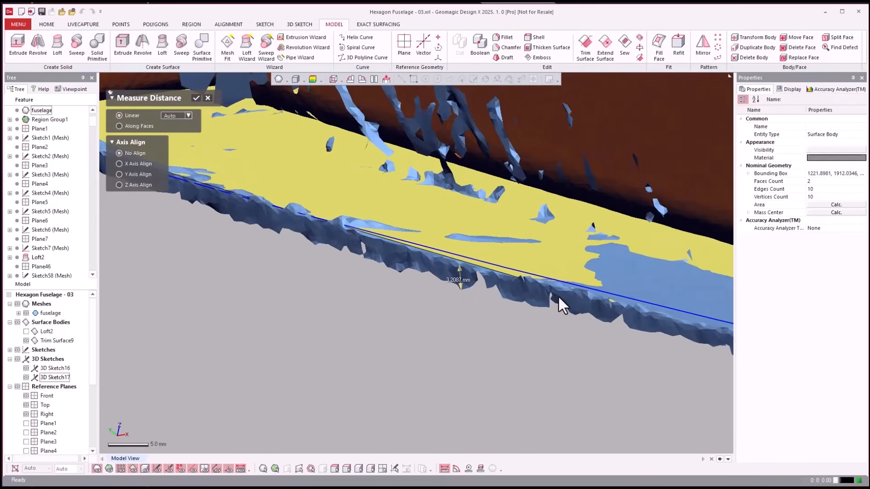
Start a mesh sketch on the Top plane and hide the mesh and the surface bodies to isolate the section curves.
right_click_drag(558, 295, 603, 257)
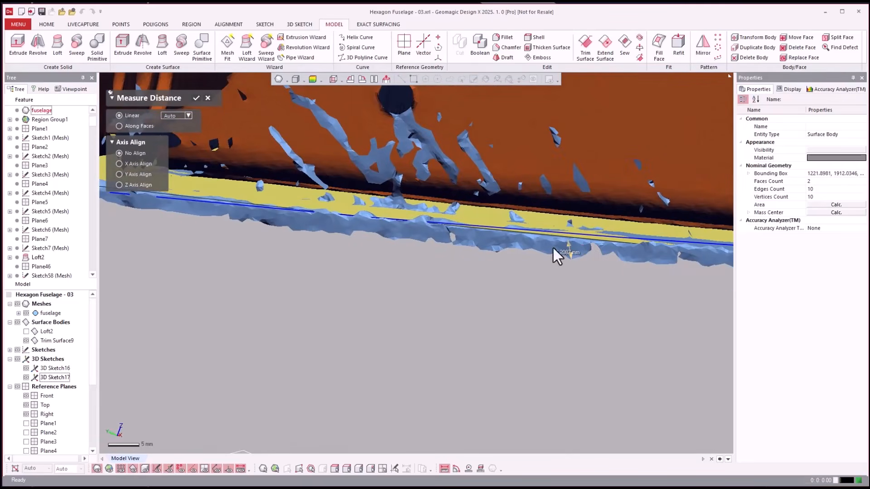
right_click_drag(553, 300, 530, 347)
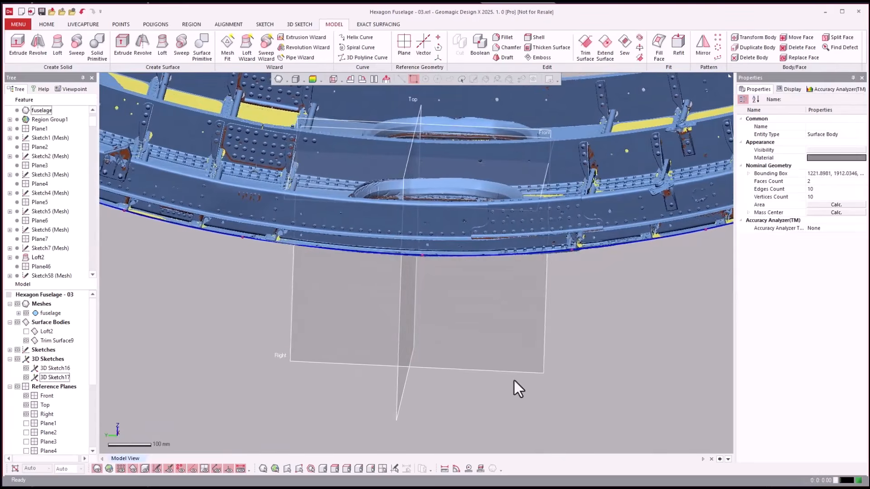
left_click(403, 302)
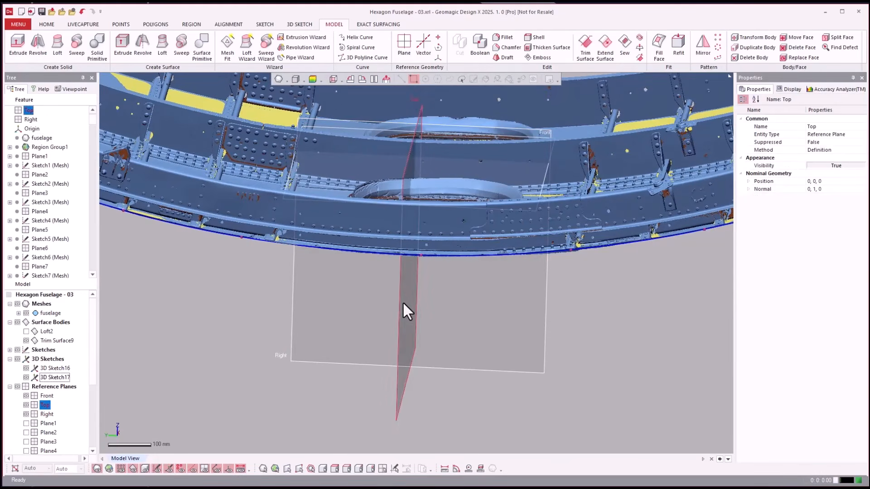
right_click(403, 303)
left_click(420, 284)
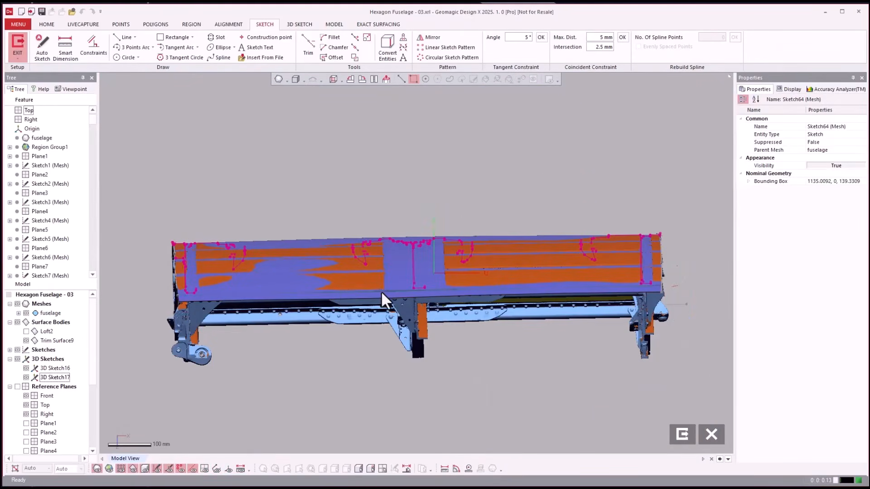
key("ctrl+1")
key("ctrl+4")
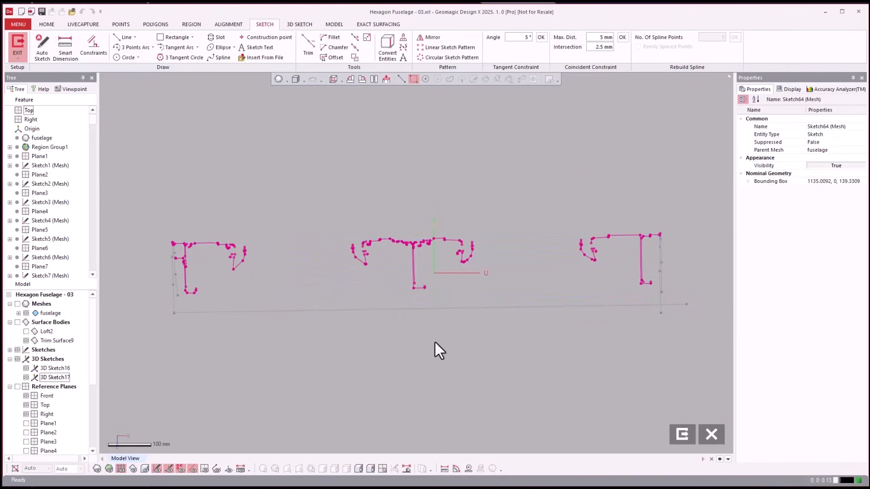
Fit a line about 5.7 mm long to the skin's short edge section at the positive-X end of the sketch.
scroll(164, 250, "up", 10)
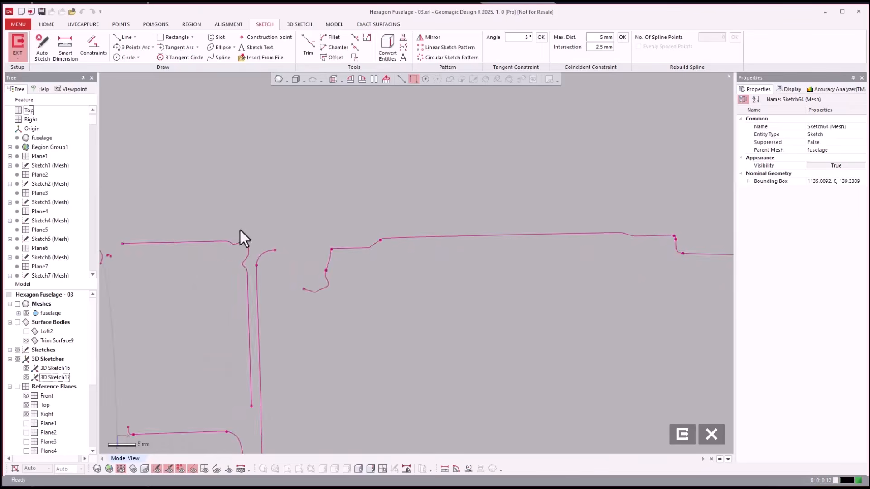
scroll(272, 223, "up", 6)
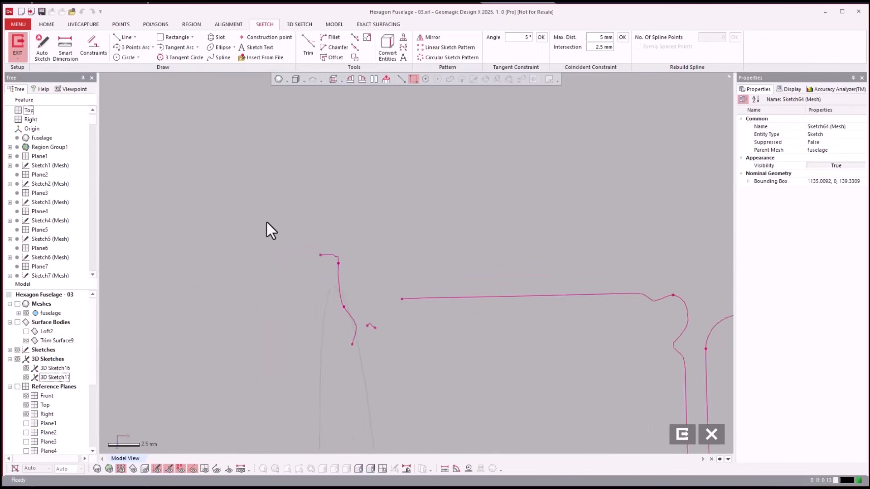
scroll(273, 219, "down", 12)
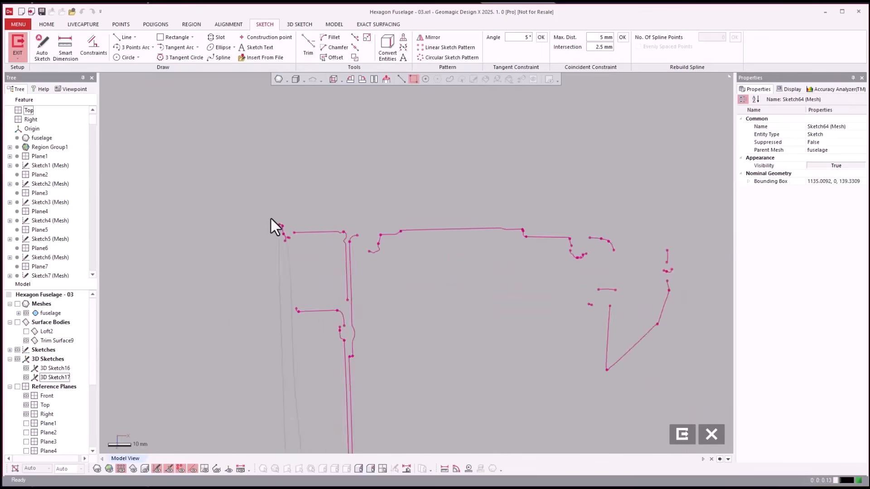
mouse_move(272, 214)
right_mouse_down()
mouse_move(583, 222)
mouse_move(640, 206)
mouse_move(694, 206)
mouse_move(789, 235)
right_mouse_up()
scroll(701, 221, "up", 12)
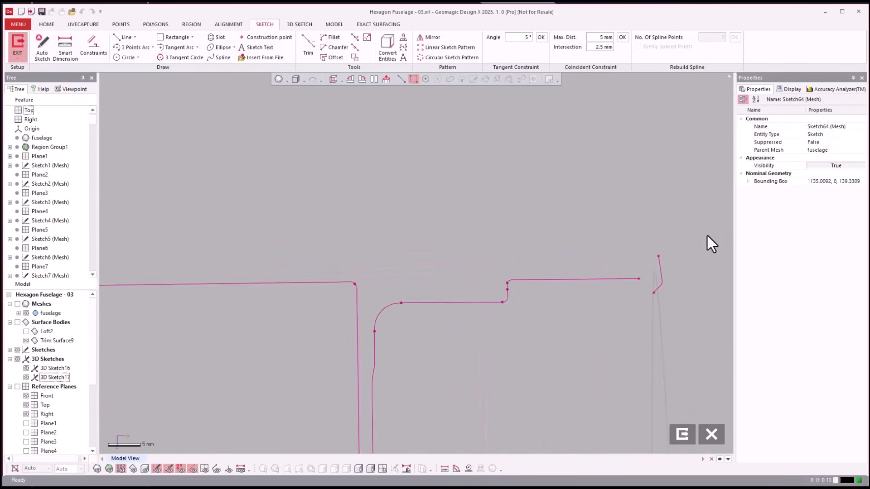
scroll(650, 246, "up", 2)
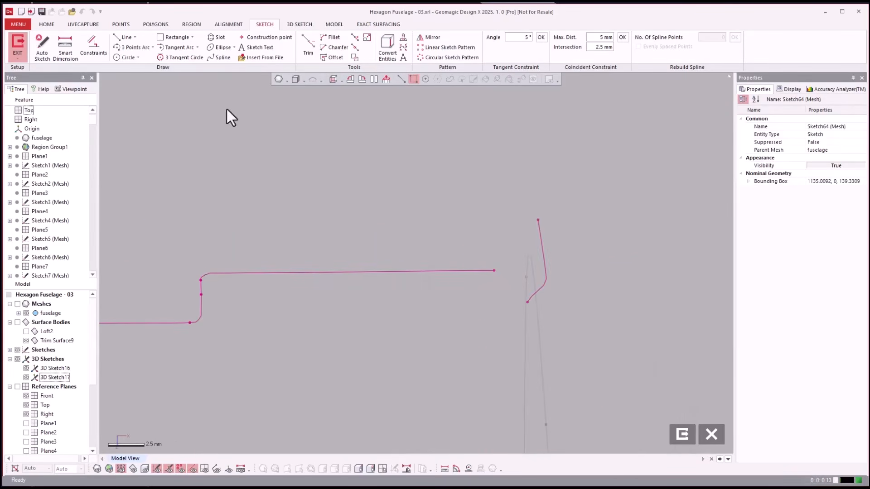
left_click(121, 39)
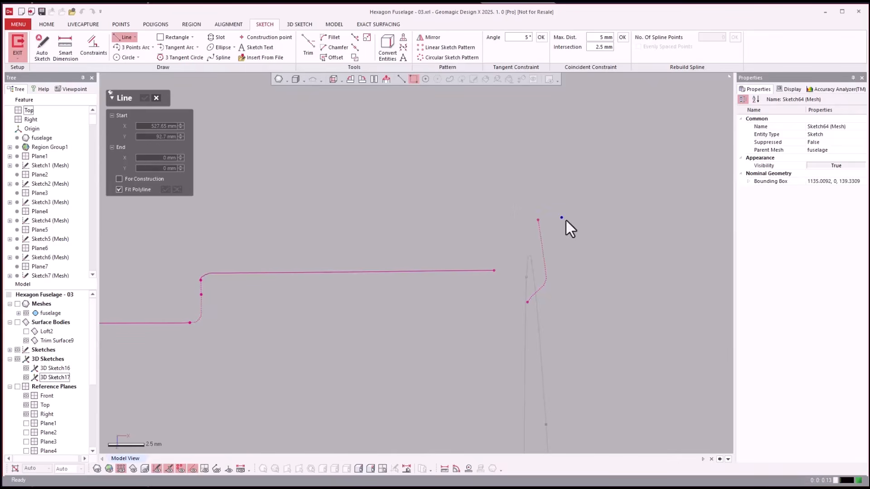
left_click_drag(566, 222, 508, 306)
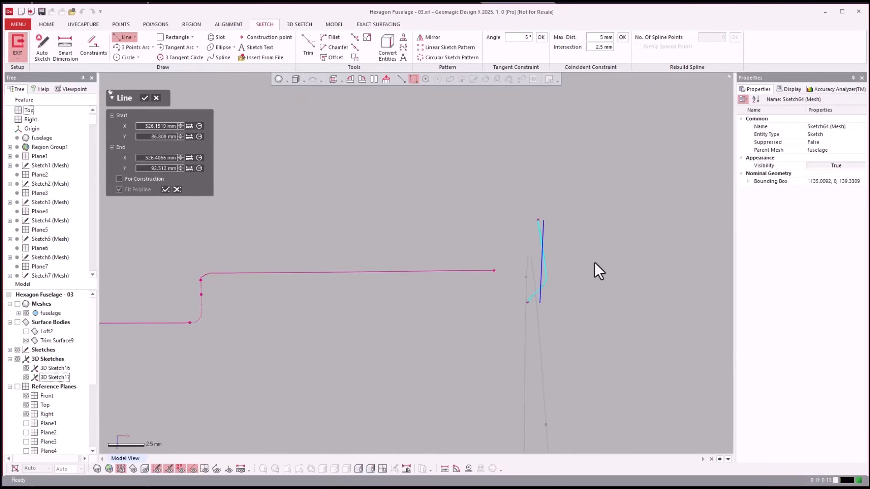
key("Return")
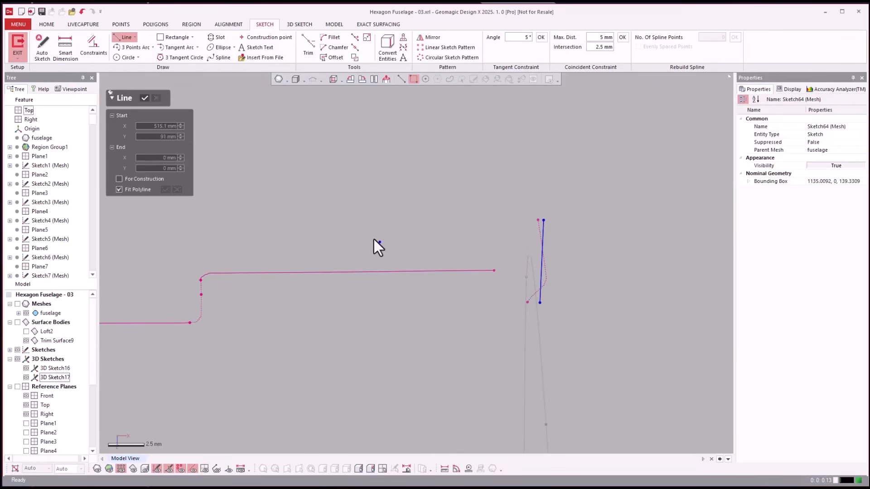
Fit a line to the skin's inner-face section and draw a near-parallel line about 16 mm long inward from the edge section's upper endpoint.
left_click_drag(375, 241, 464, 293)
key("Return")
left_click(536, 220)
left_click(539, 220)
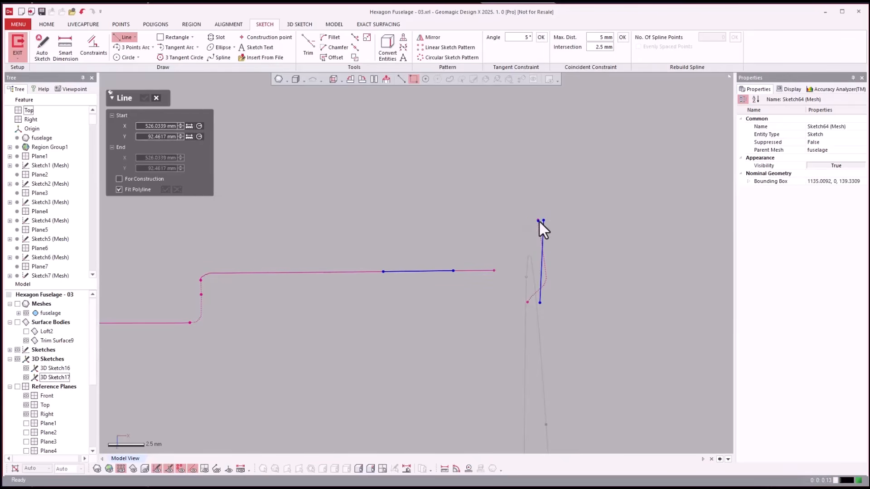
left_click(304, 224)
key("Escape")
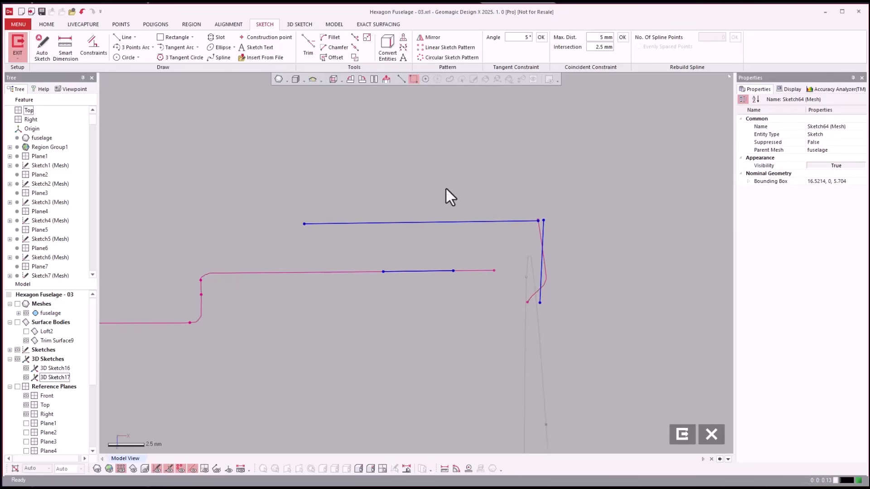
Dimension the distance between the two near-parallel lines and exit the sketch.
left_click(63, 46)
left_click(366, 223)
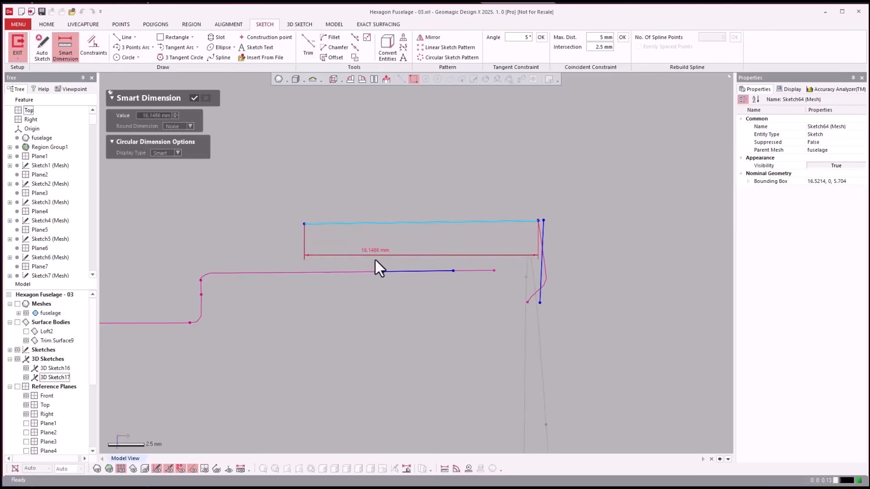
left_click(382, 271)
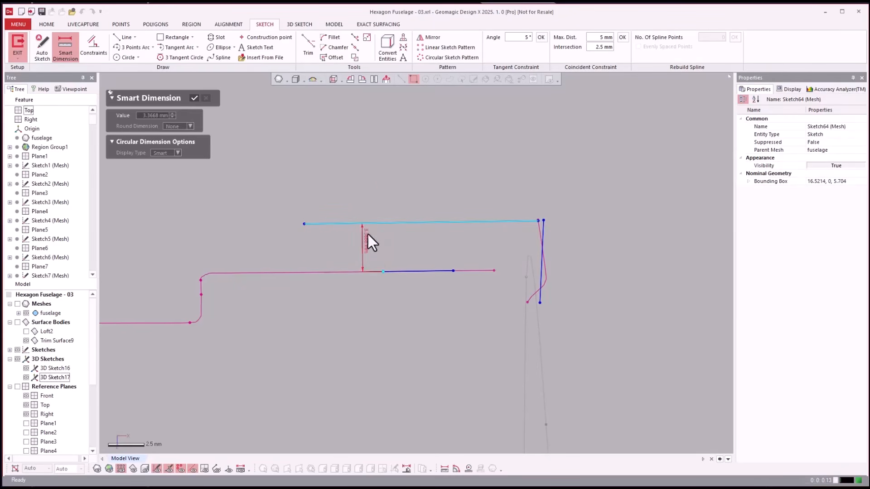
left_click(382, 167)
key("Escape")
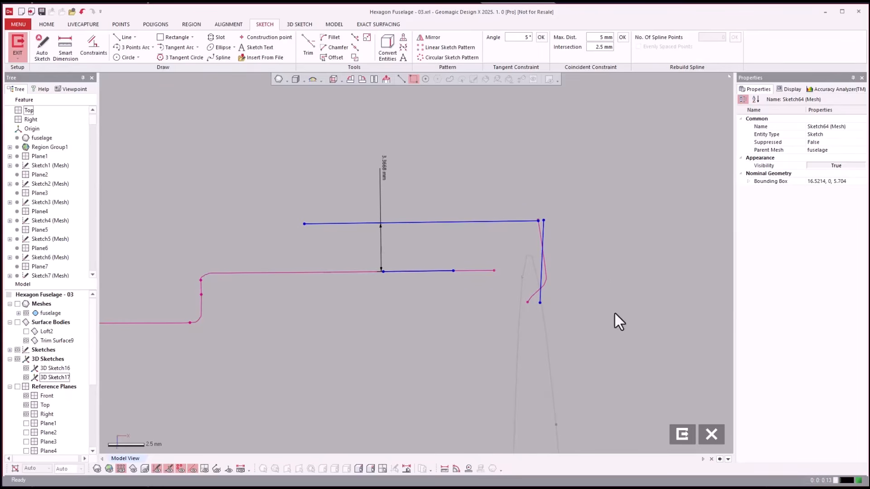
left_click(671, 429)
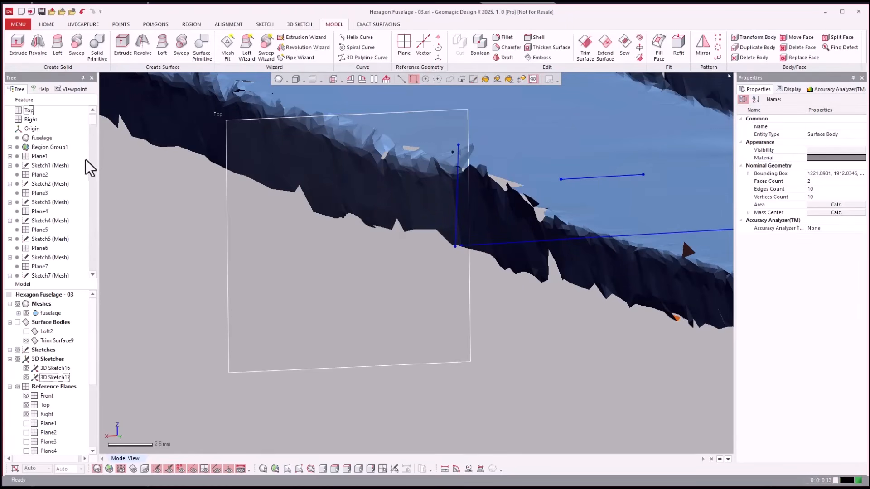
Reopen Sketch64 (Mesh) and resize the skin's edge line to about 4.4 mm so it ends at the mesh's inner edge.
mouse_move(93, 121)
left_mouse_down()
mouse_move(92, 157)
mouse_move(94, 141)
left_mouse_up()
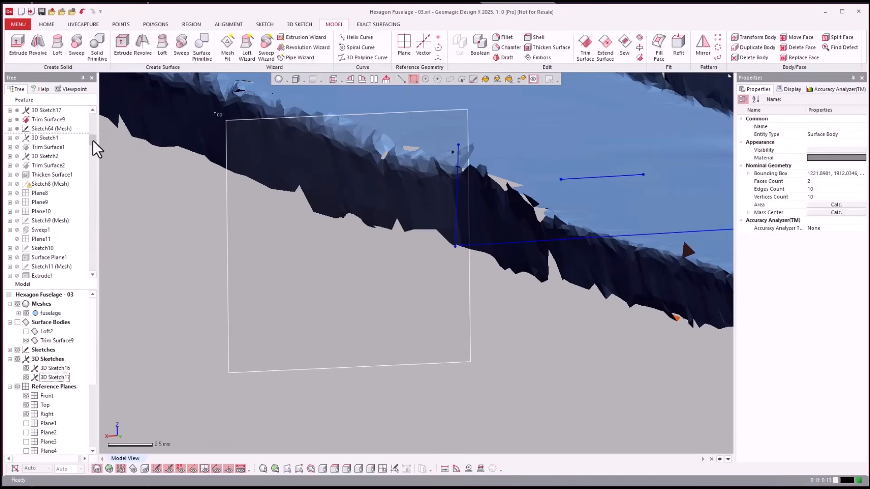
double_click(49, 129)
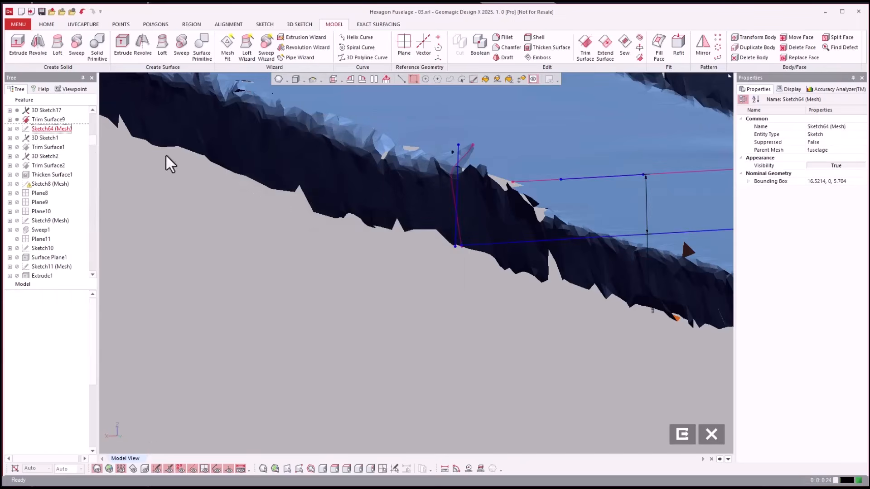
left_click(367, 37)
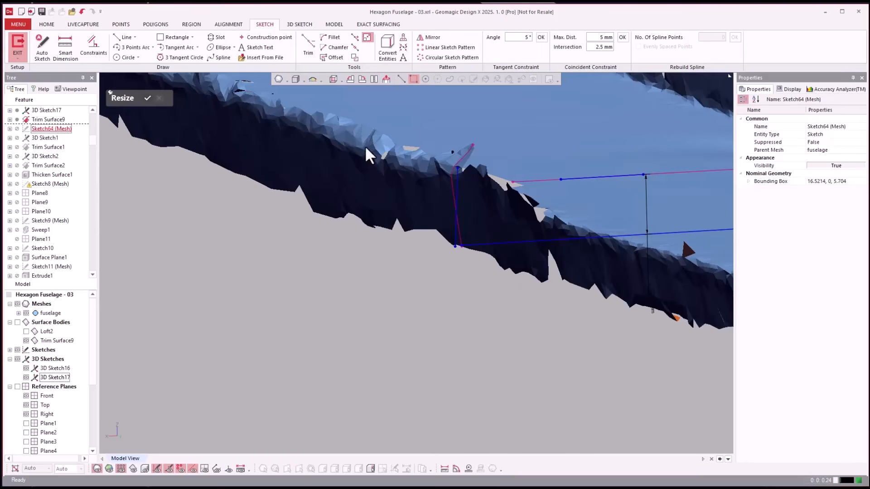
Dimension the resized edge line's length and exit the sketch.
left_click(58, 45)
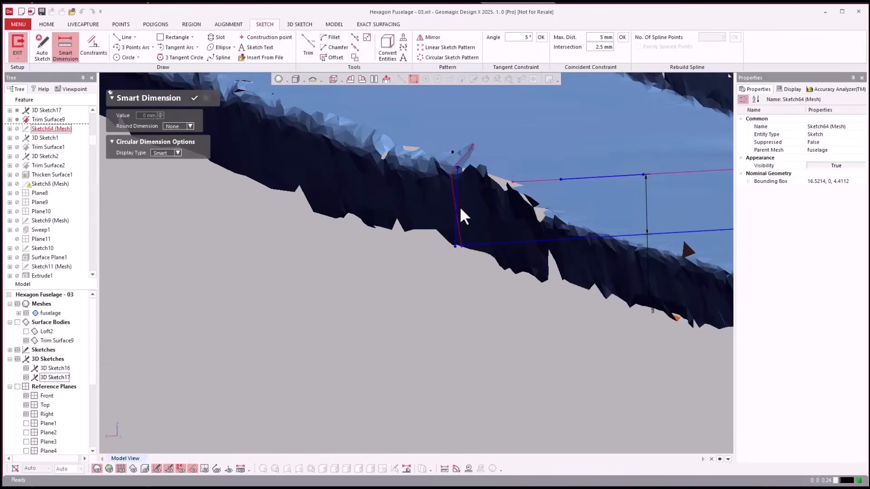
left_click(458, 199)
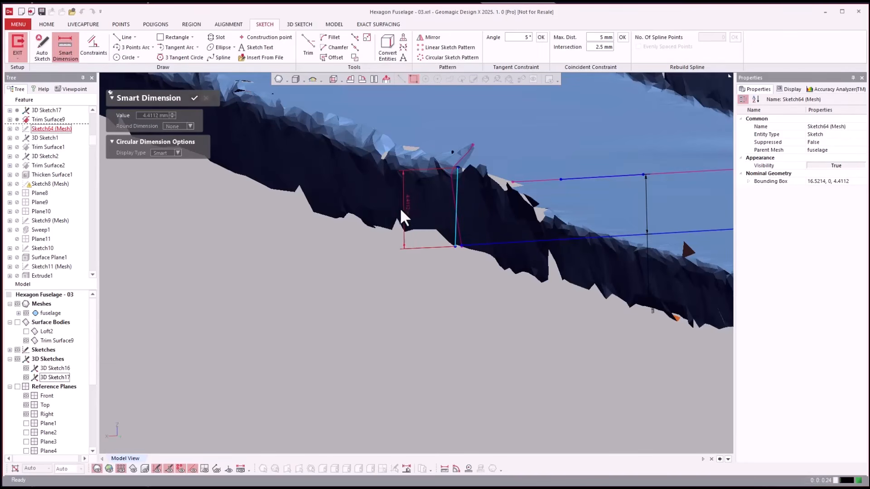
left_click(280, 219)
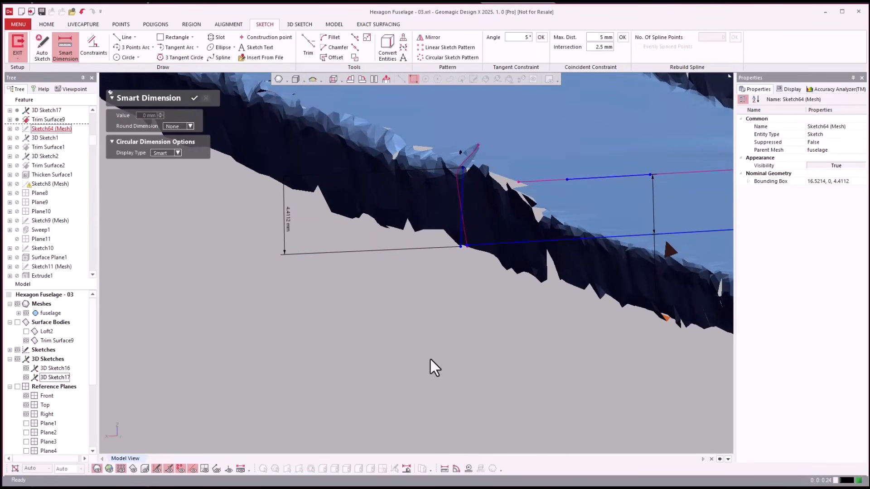
scroll(434, 358, "down", 5)
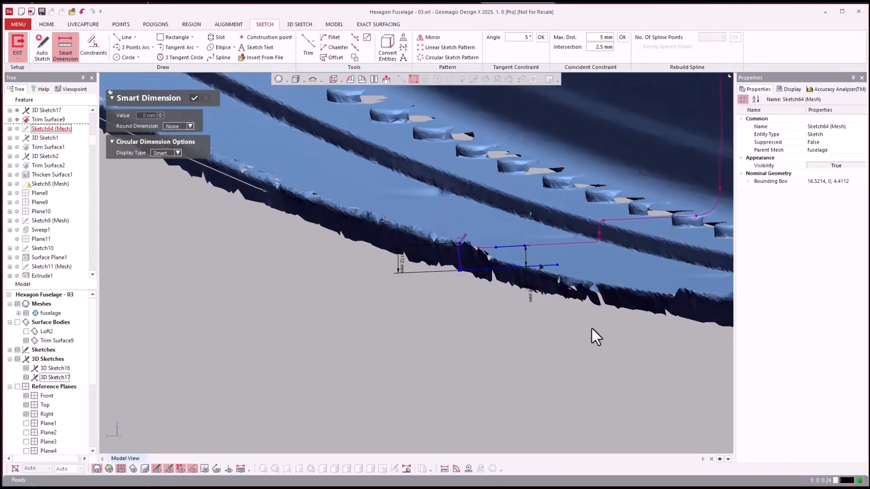
mouse_move(592, 328)
right_mouse_down()
mouse_move(529, 322)
mouse_move(333, 256)
right_mouse_up()
key("Escape")
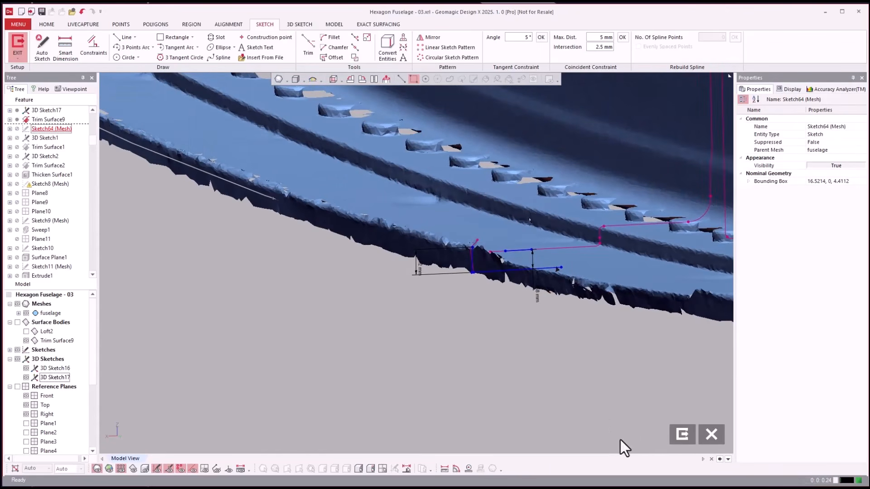
left_click(677, 442)
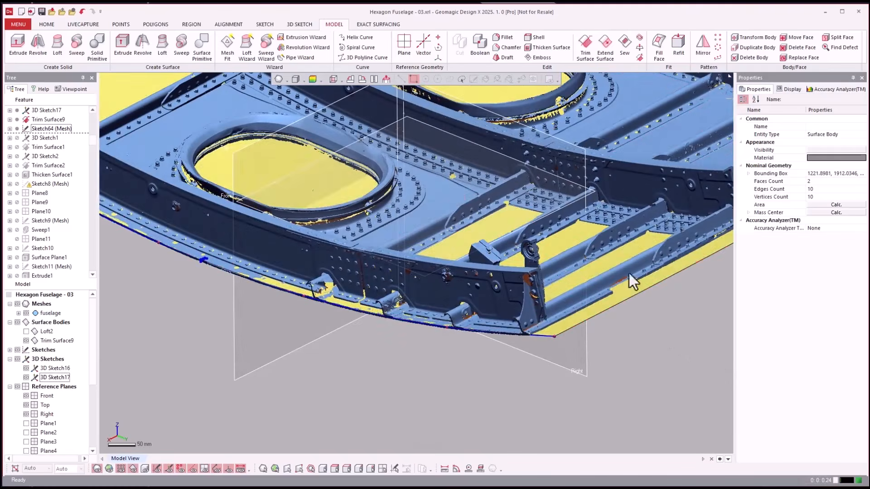
Thicken Trim Surface9 by 4.5 mm in Direction2 with the Insert result operator.
left_click(539, 47)
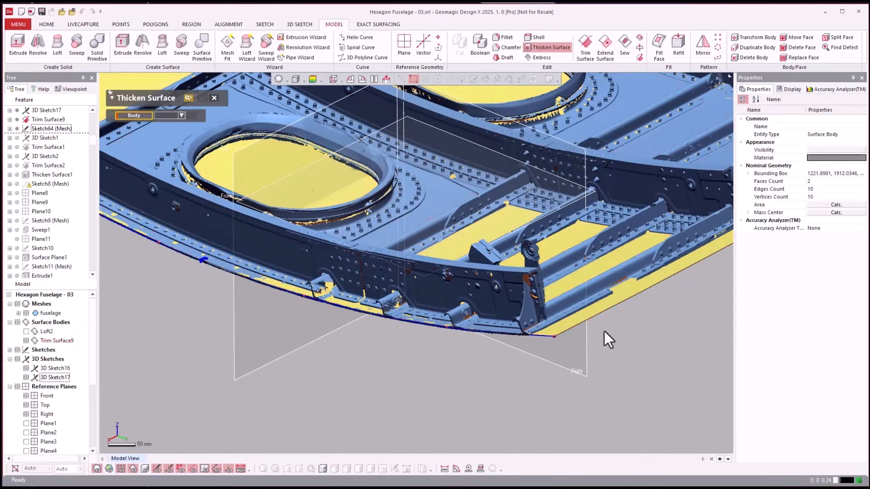
left_click(621, 295)
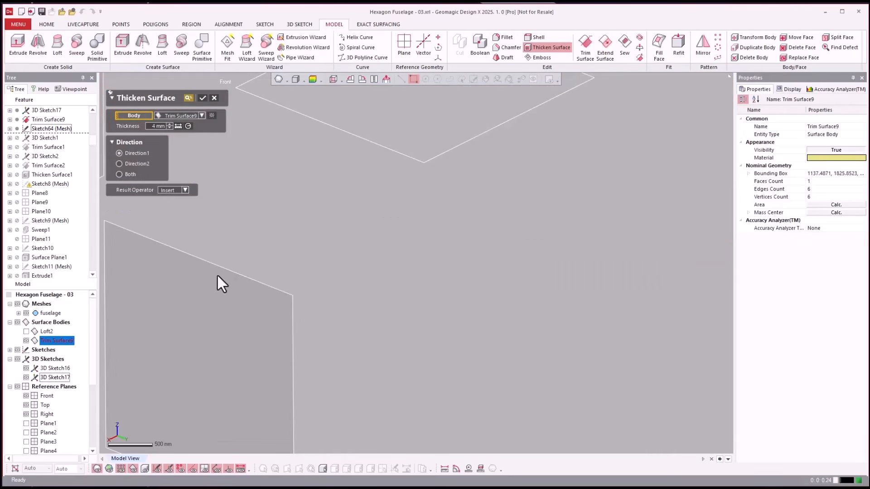
left_click(146, 126)
key("Return")
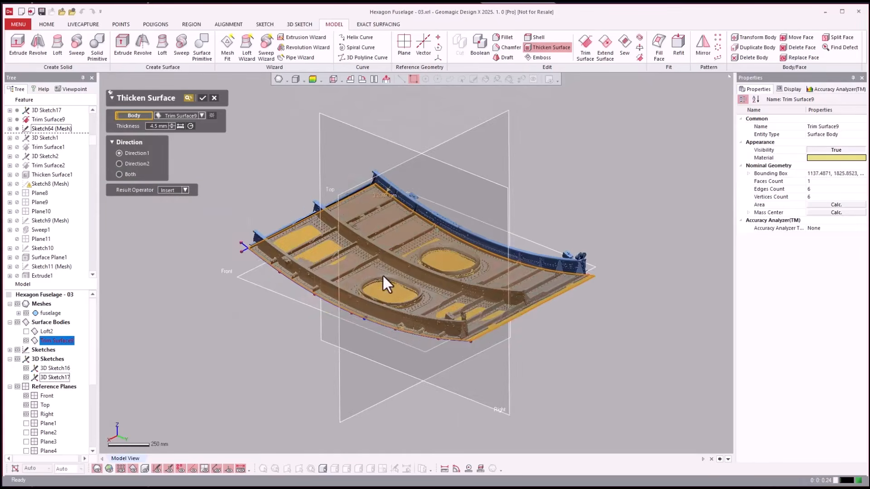
scroll(485, 344, "up", 5)
scroll(487, 347, "up", 2)
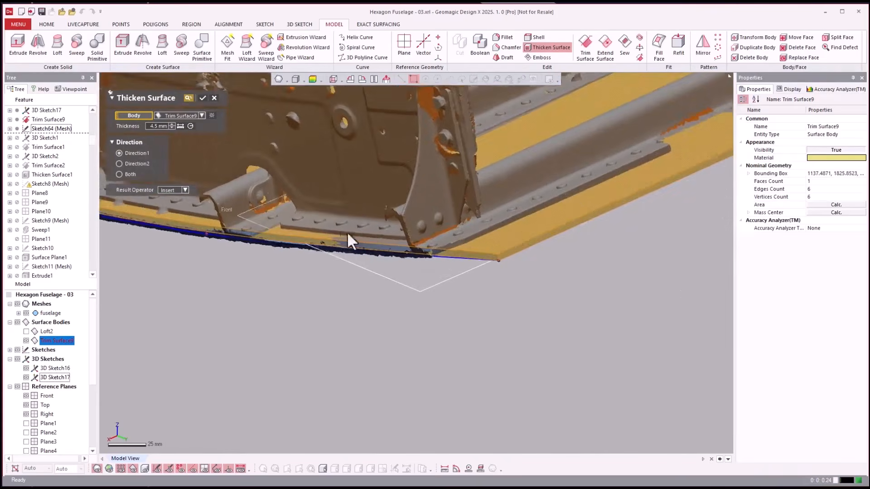
left_click(130, 163)
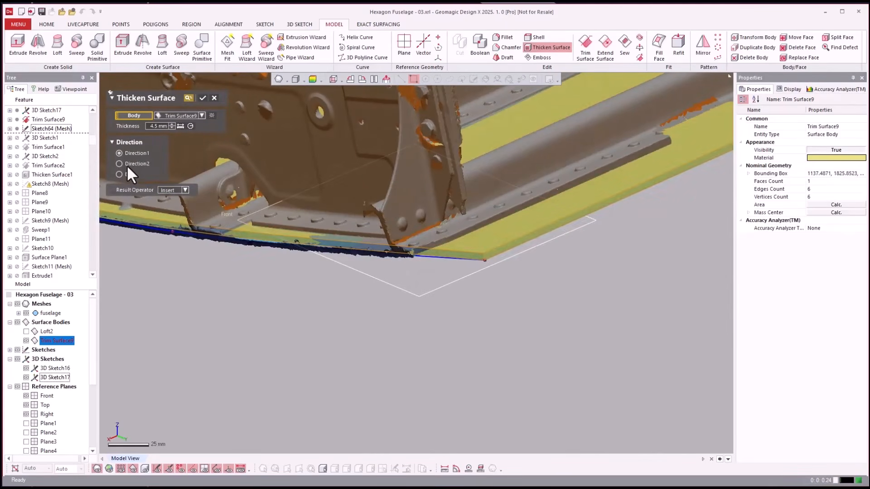
key("Return")
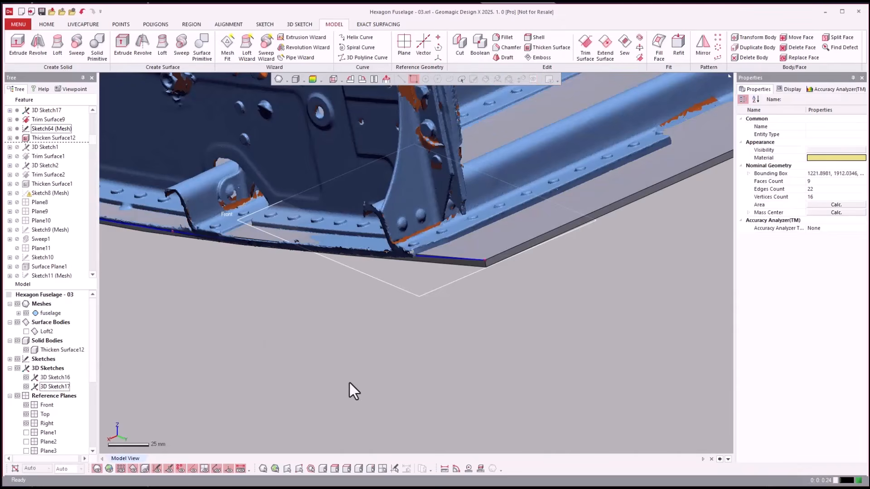
Reopen Thicken Surface12 to review its thickness and direction, accept it, and inspect the thickened skin against the mesh.
double_click(39, 137)
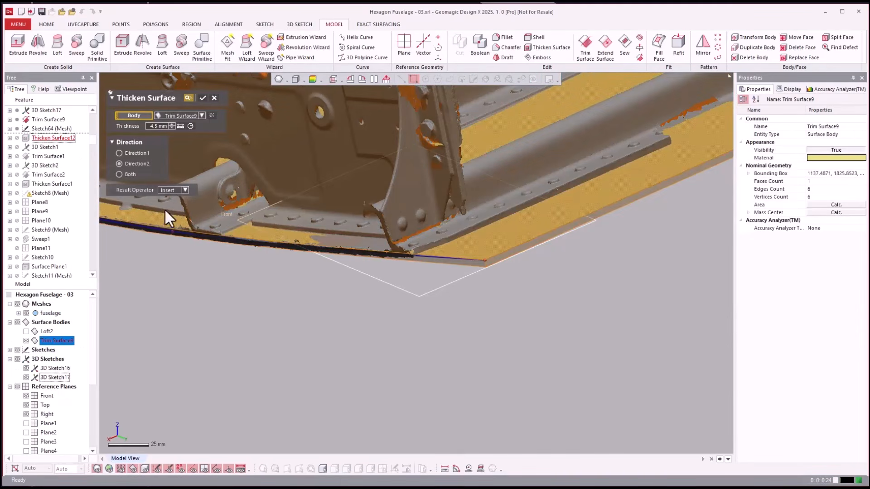
scroll(290, 272, "down", 6)
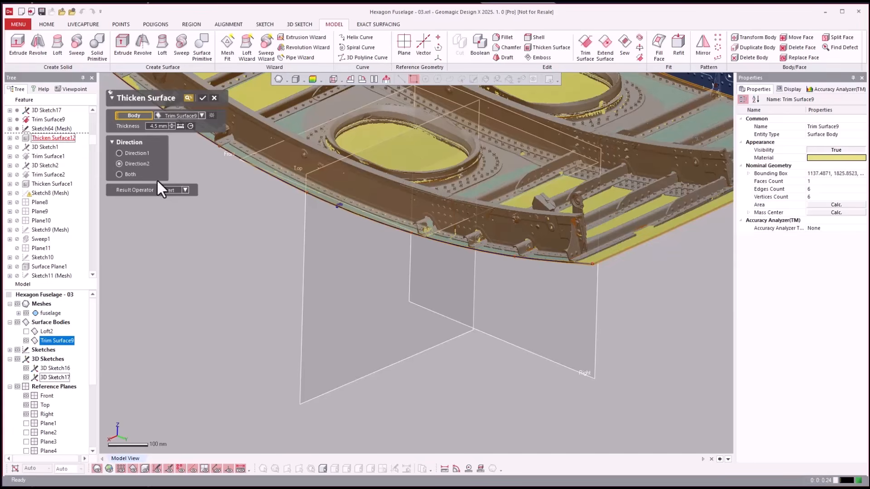
left_click(202, 98)
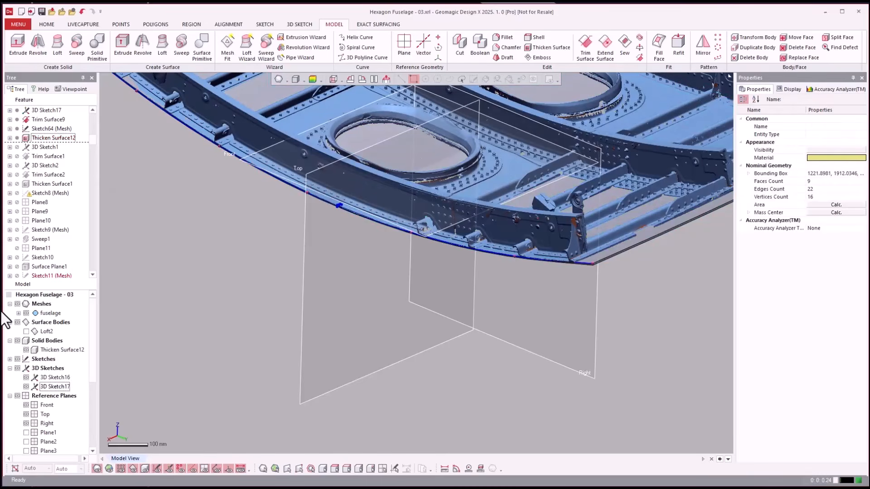
scroll(220, 314, "up", 5)
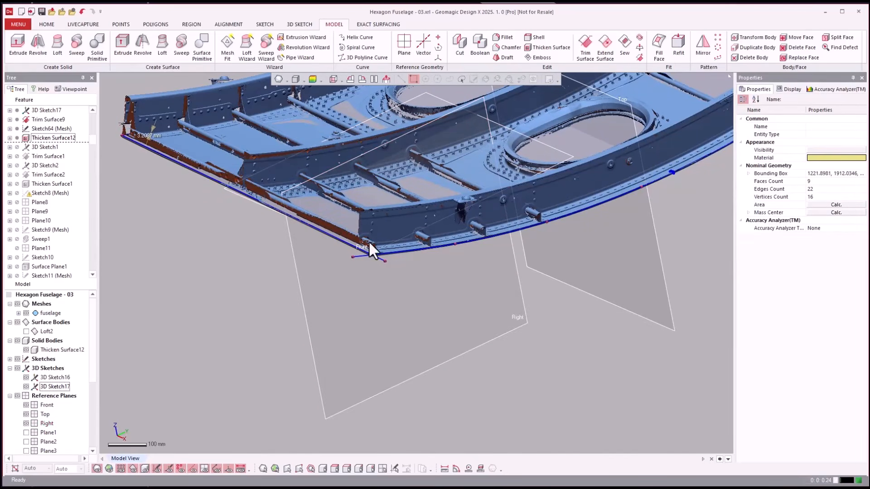
right_click_drag(376, 266, 327, 248)
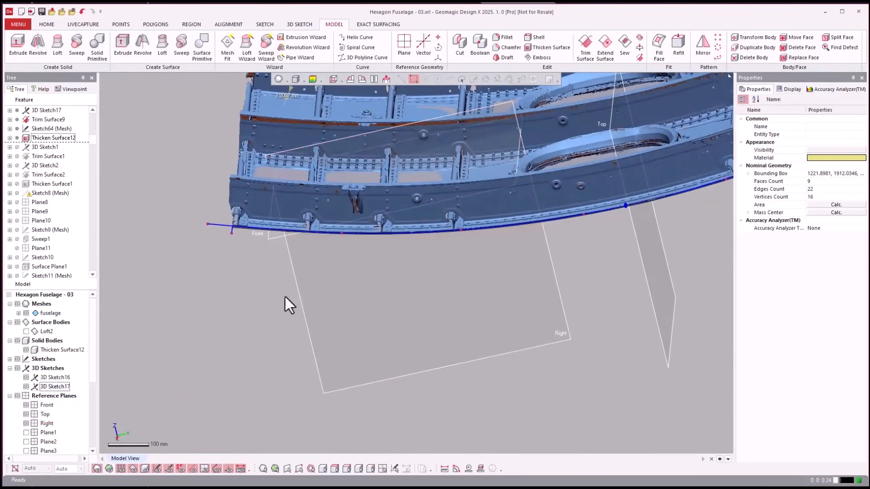
right_click_drag(284, 297, 259, 306)
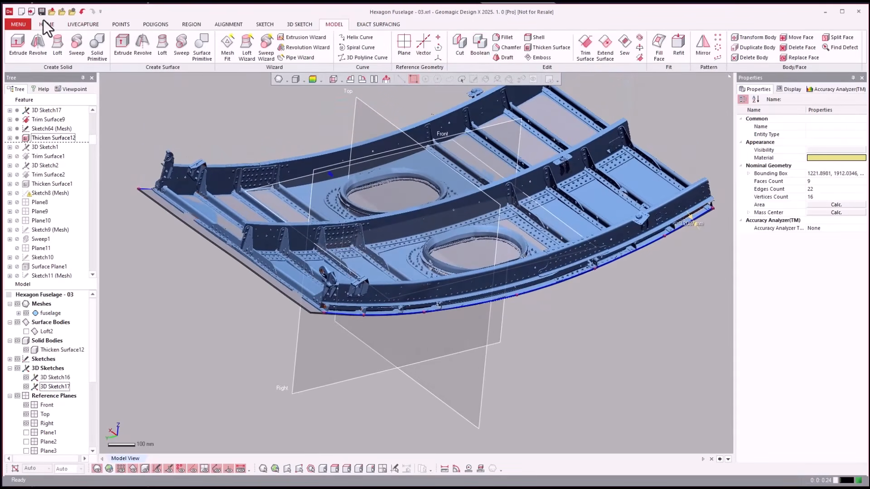
left_click(45, 23)
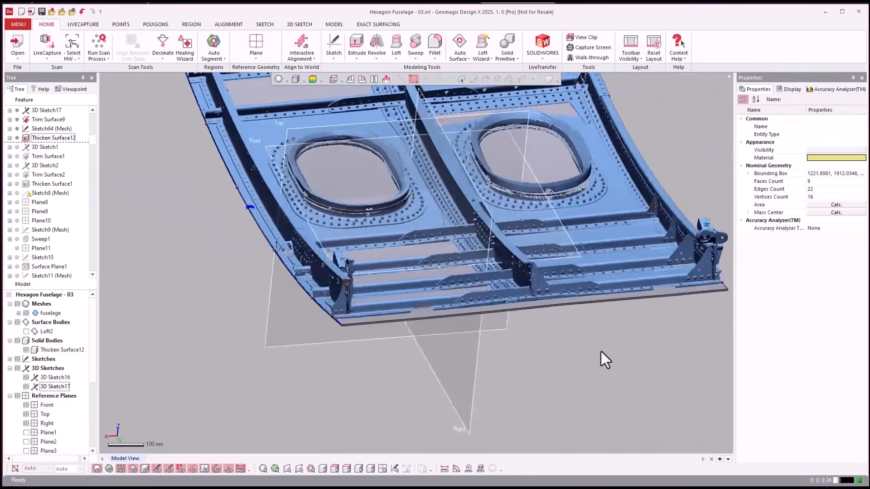
Delete Sketch64 (Mesh) and Thicken Surface12 from the feature history.
left_click(45, 129)
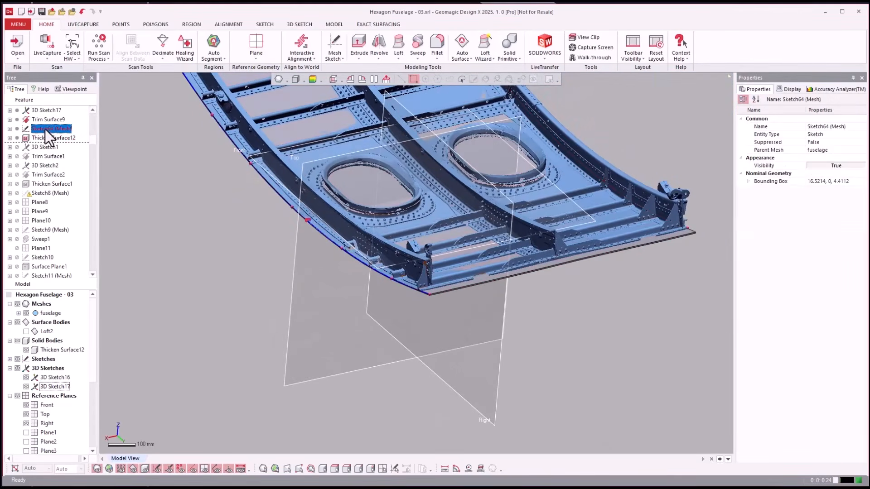
left_click(44, 135, "ctrl")
right_click(45, 135)
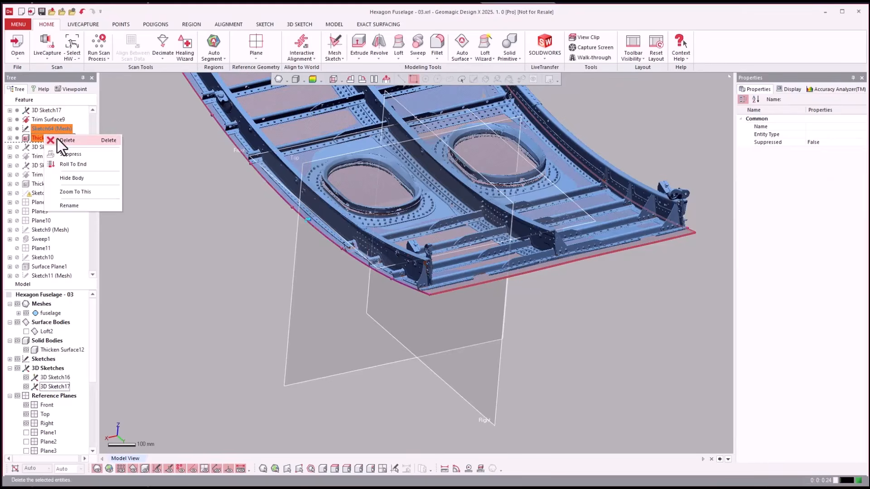
left_click(57, 139)
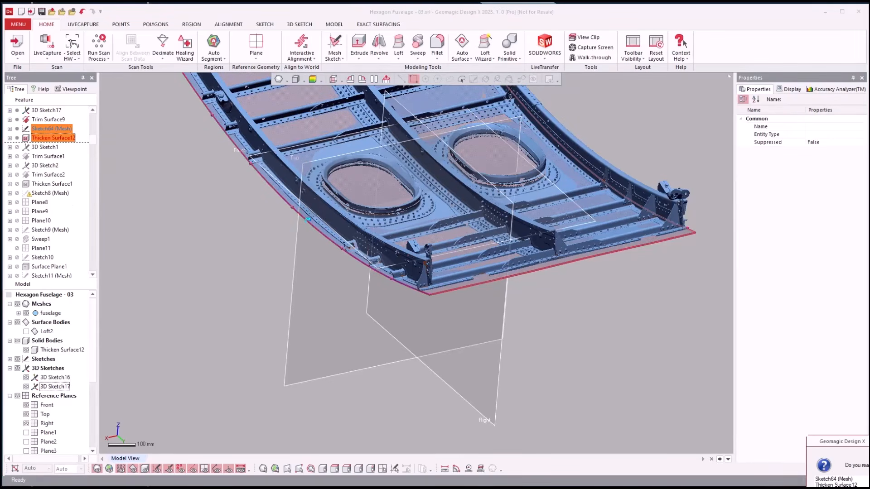
key("Return")
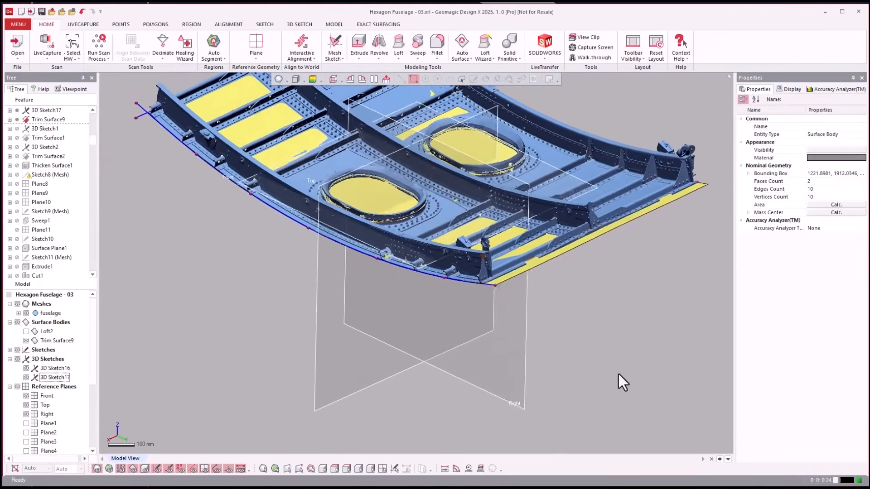
Roll the feature history forward to Thicken Surface1 to bring in the existing skin solid.
left_click(36, 116)
scroll(34, 123, "up", 6)
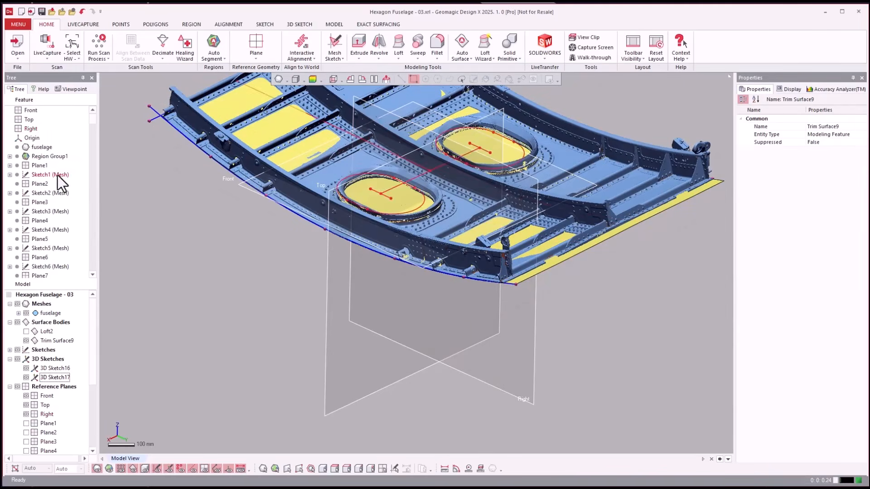
scroll(59, 190, "down", 2)
scroll(59, 203, "down", 3)
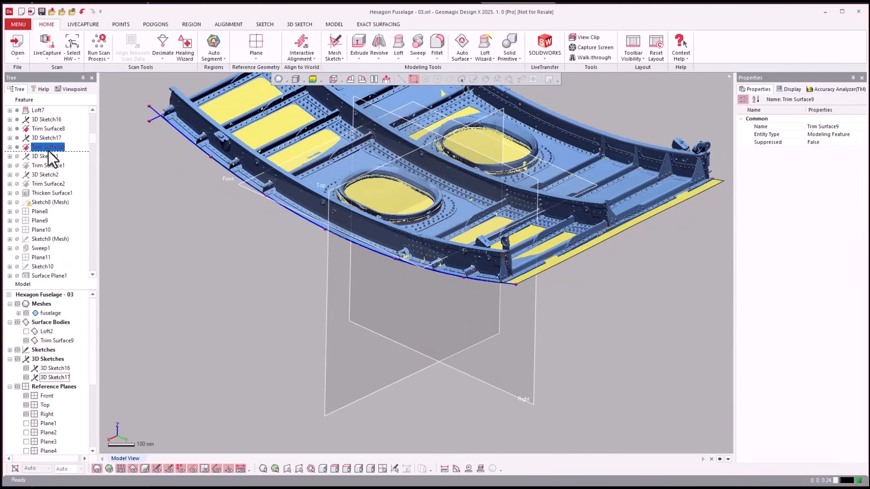
right_click(38, 166)
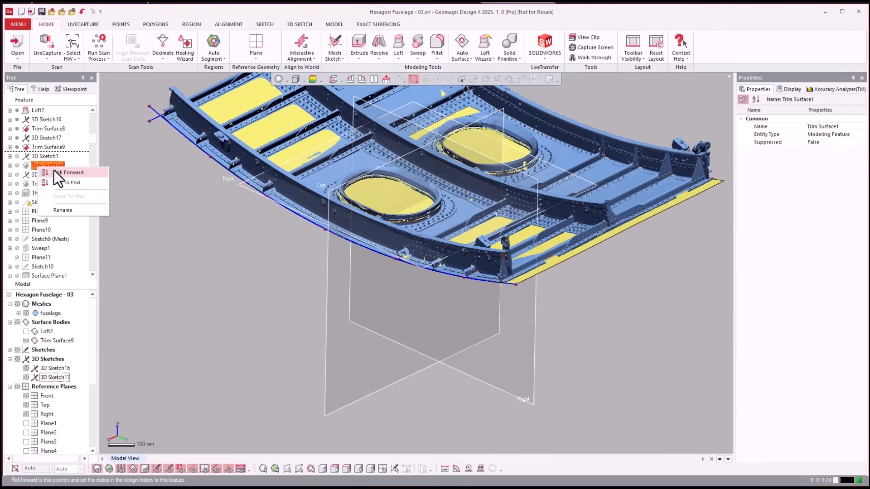
left_click(53, 170)
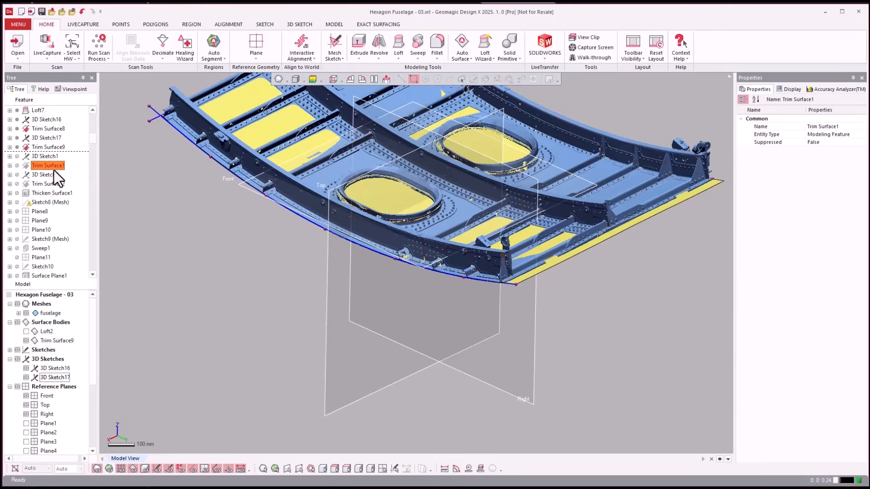
right_click(35, 192)
left_click(45, 195)
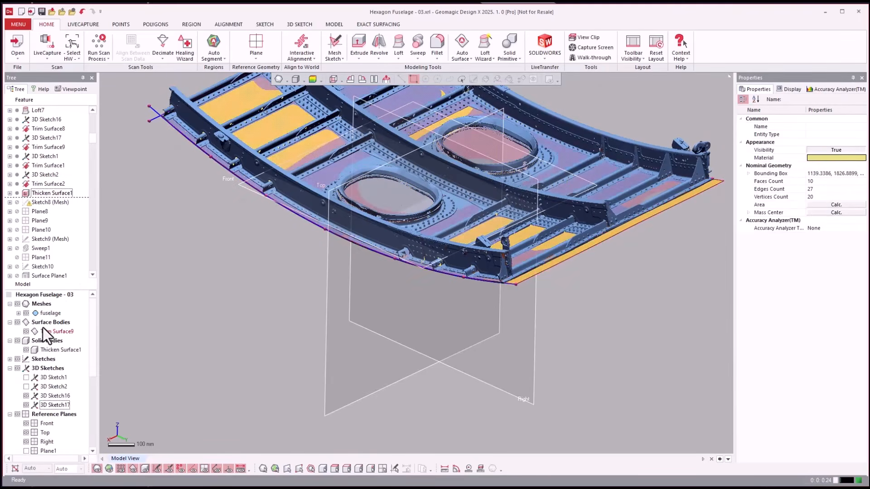
Hide the Trim Surface9 body along with 3D Sketch16 and 3D Sketch17.
left_click(26, 332)
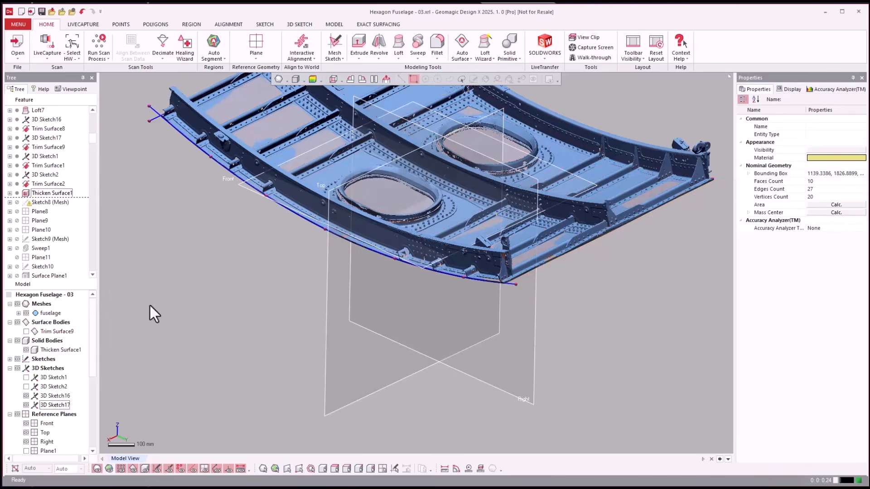
right_click_drag(246, 309, 203, 371)
left_click(26, 396)
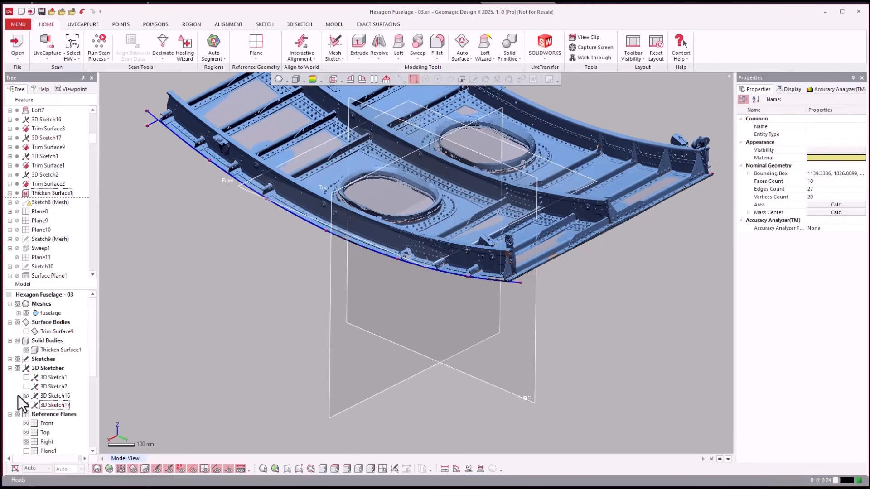
left_click(26, 405)
mouse_move(199, 359)
right_mouse_down()
mouse_move(227, 355)
mouse_move(194, 345)
right_mouse_up()
Roll the feature history forward to Sweep1 to bring in the swept frame.
left_click(60, 239)
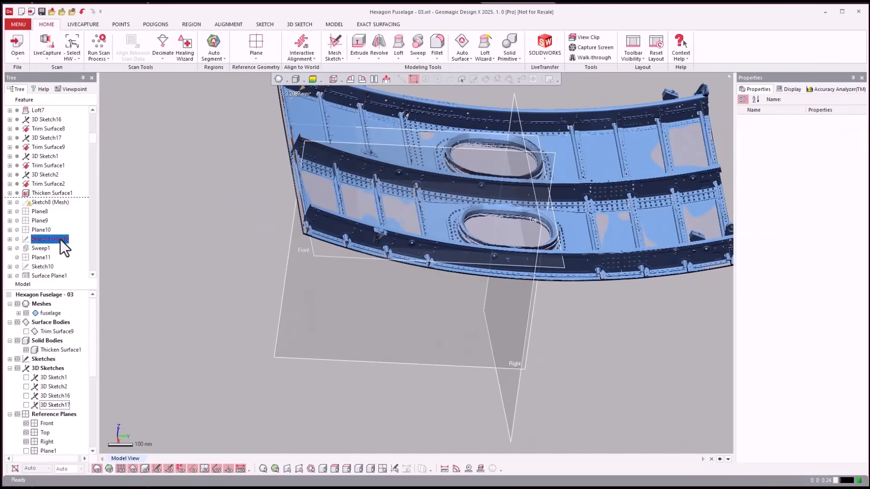
left_click(46, 248)
right_click(42, 249)
left_click(57, 253)
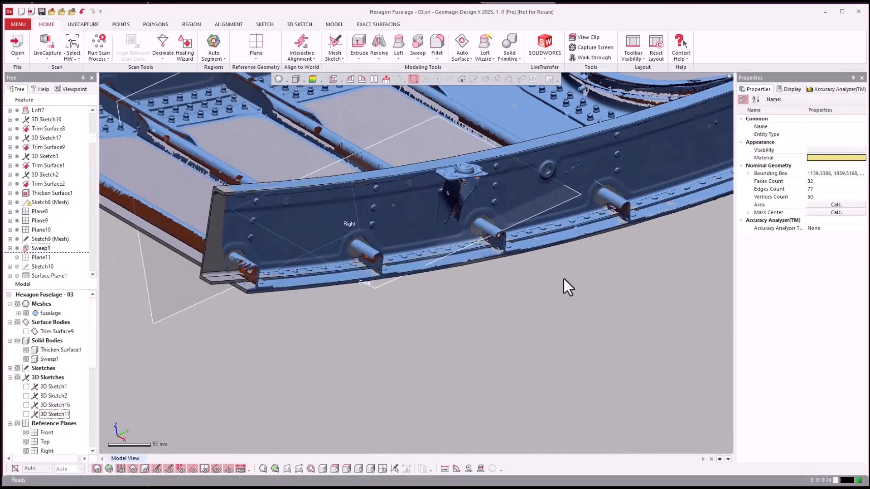
Hide the fuselage mesh to examine the swept frame alone, and show the mesh again for comparison.
key("ctrl+1")
right_click_drag(651, 354, 723, 262)
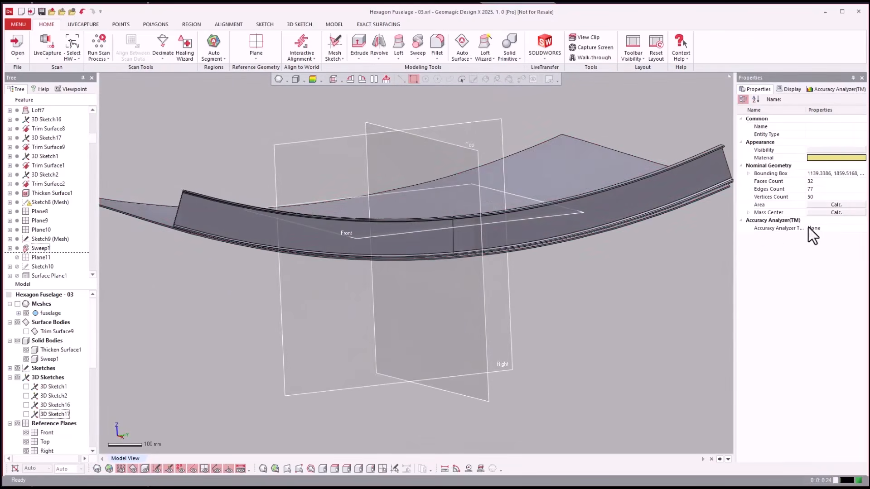
left_click(430, 152)
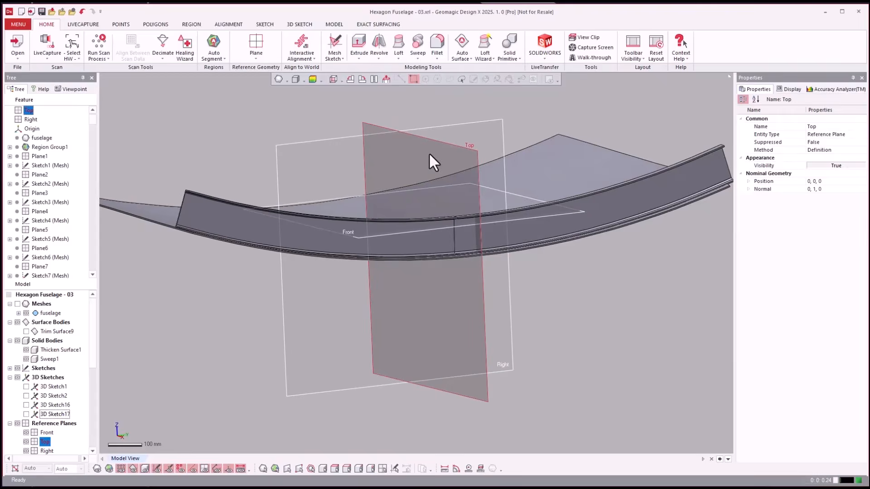
key("ctrl+1")
right_click_drag(429, 152, 429, 153)
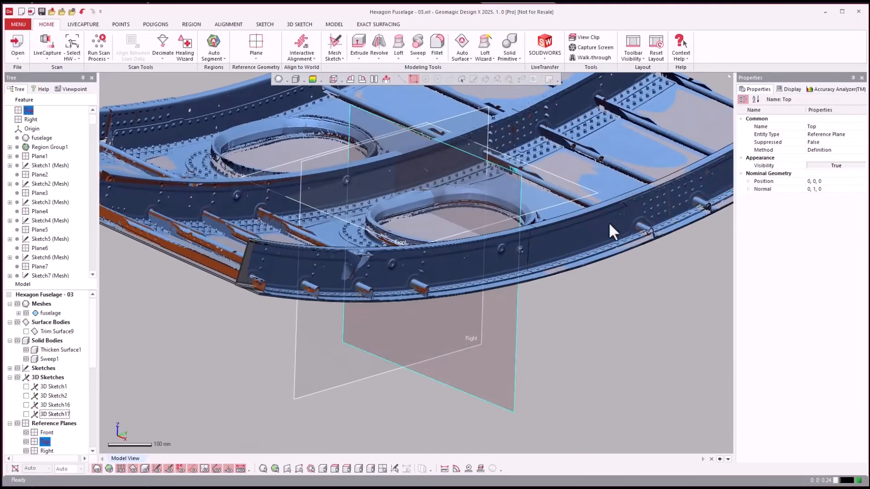
left_click(52, 139)
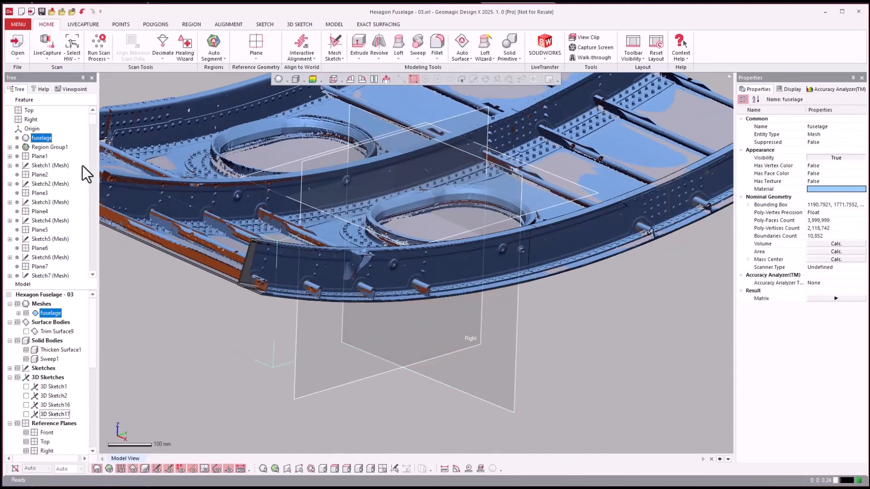
Open Sketch9 (Mesh), view it normal to its plane without mesh and solids, examine the frame profile's flanges and fillets, and exit.
scroll(46, 231, "down", 10)
scroll(44, 224, "down", 4)
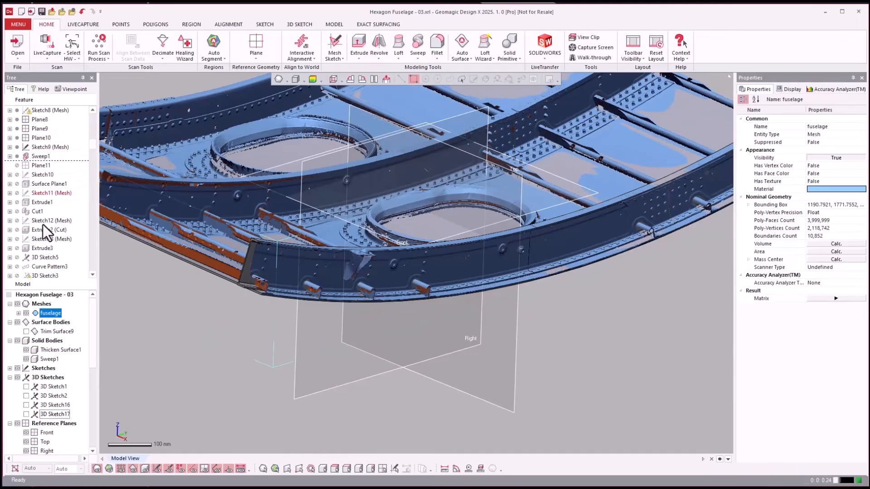
left_click(42, 149)
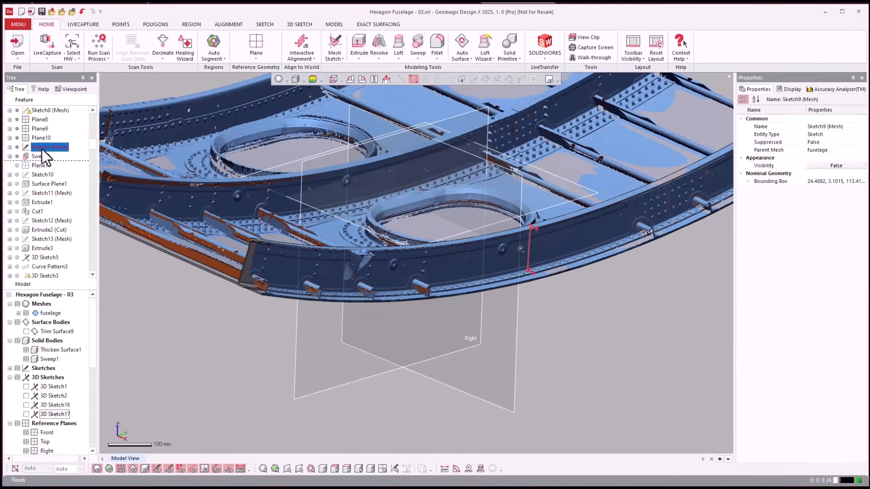
double_click(42, 148)
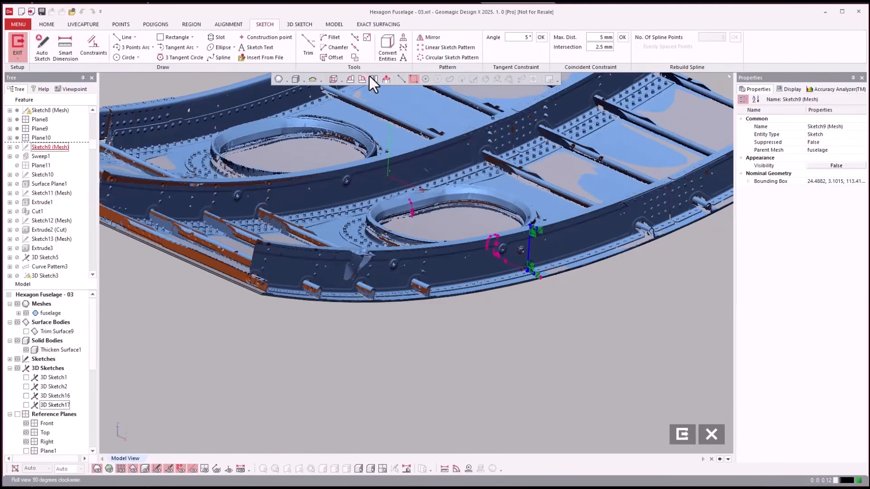
left_click(386, 78)
key("ctrl+1")
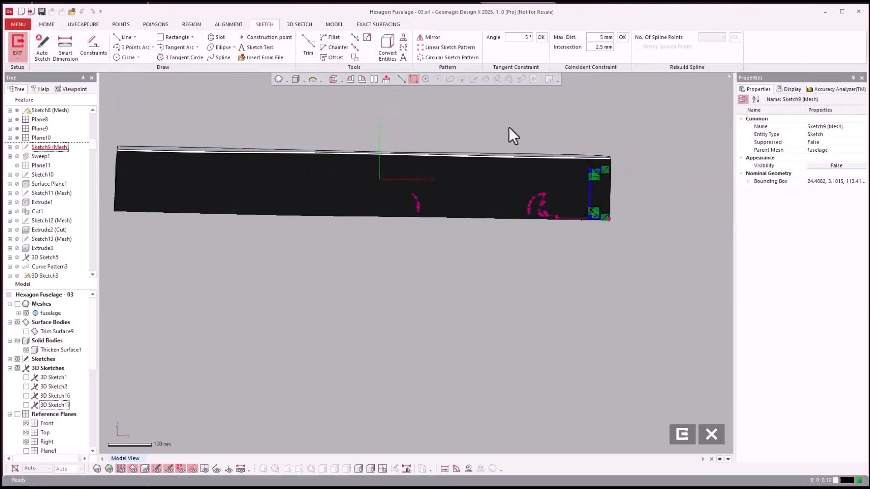
scroll(607, 130, "up", 5)
key("ctrl+5")
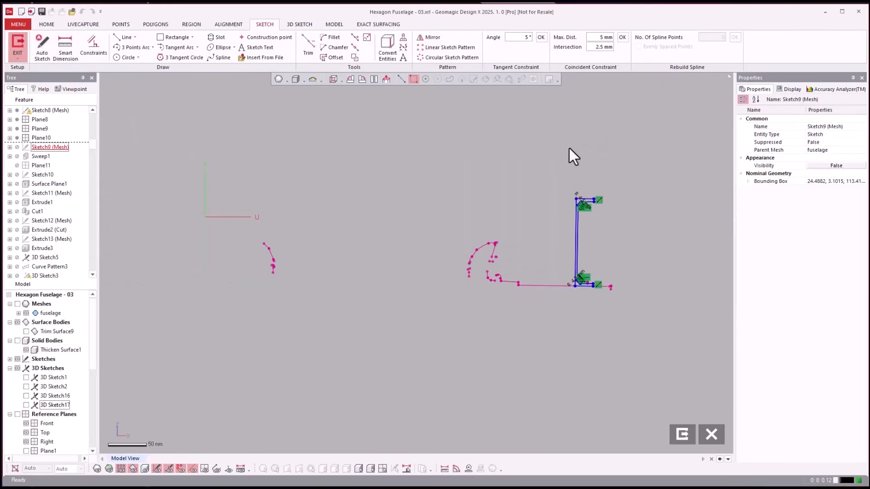
scroll(589, 204, "up", 8)
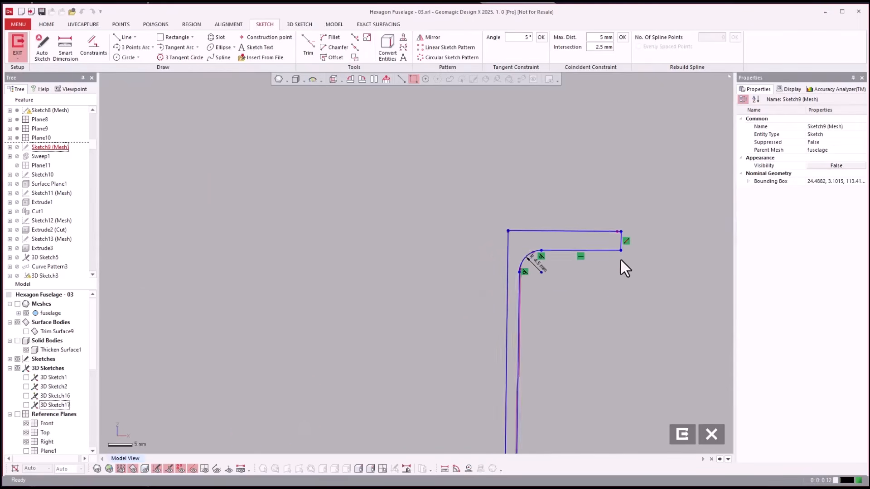
scroll(574, 204, "down", 5)
scroll(578, 367, "up", 8)
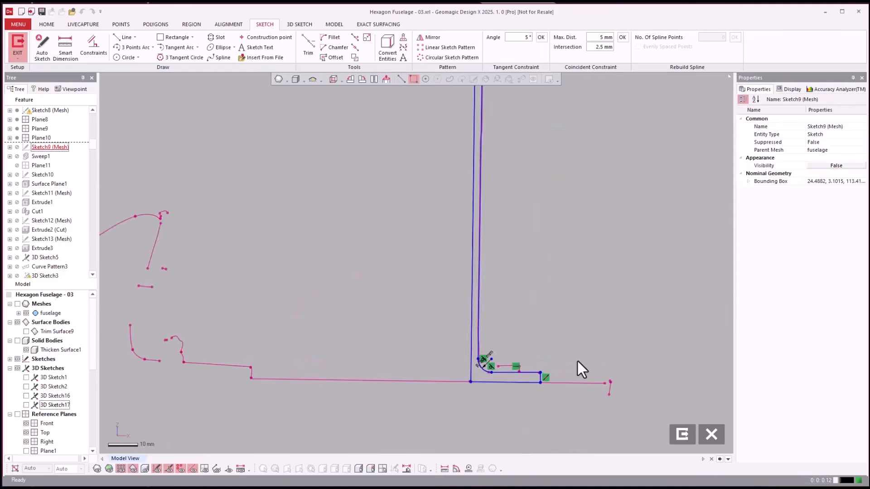
scroll(545, 357, "down", 3)
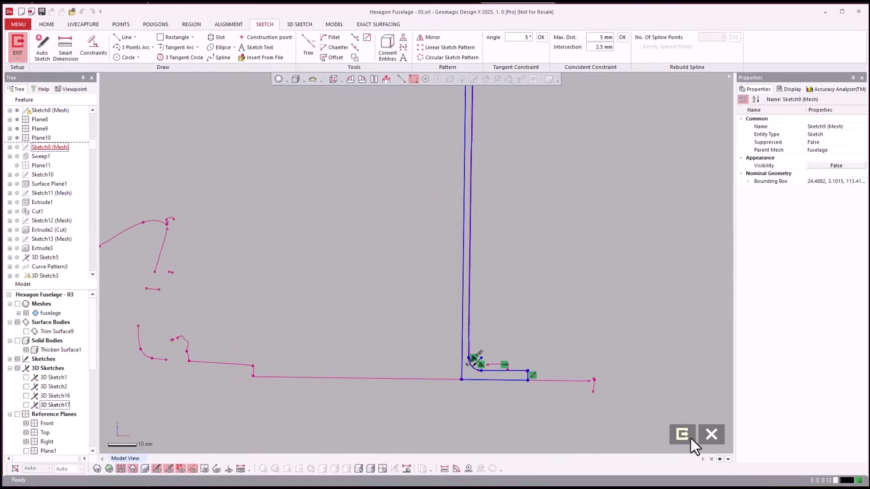
left_click(683, 435)
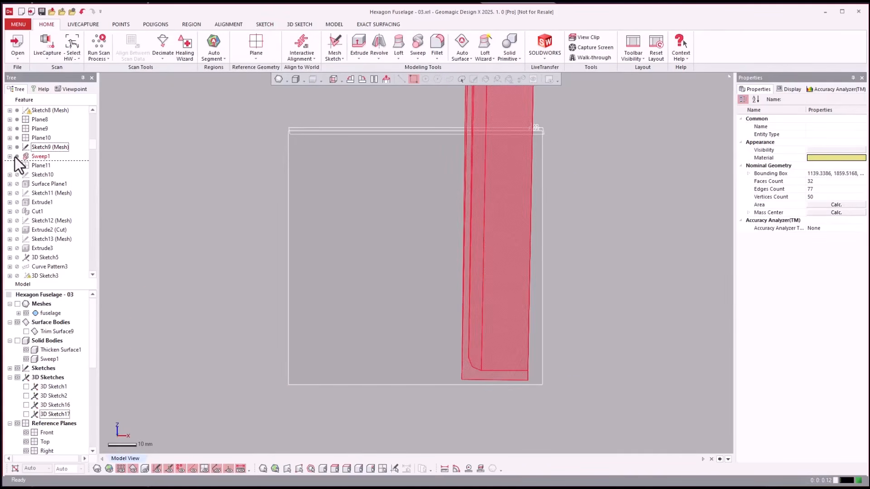
Expand Sweep1 and examine its two source sketches, the Sketch9 (Mesh) profile and the curved Sketch8 (Mesh) path.
left_click(10, 156)
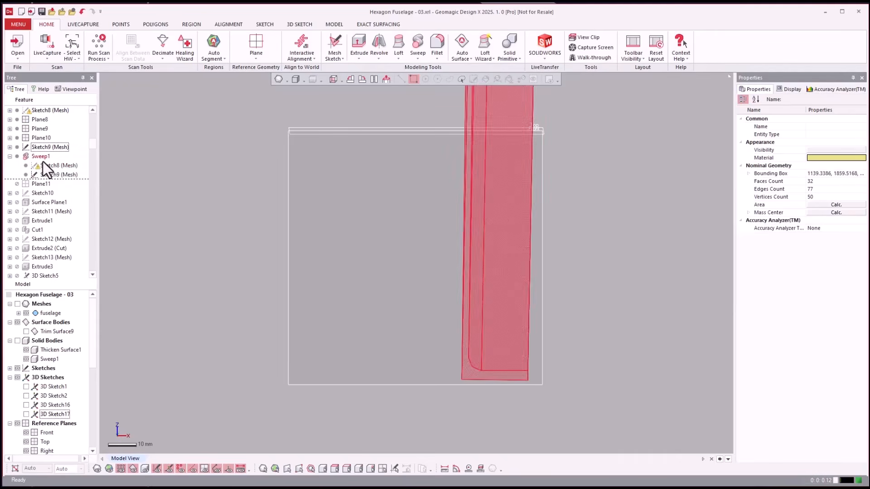
left_click(53, 165)
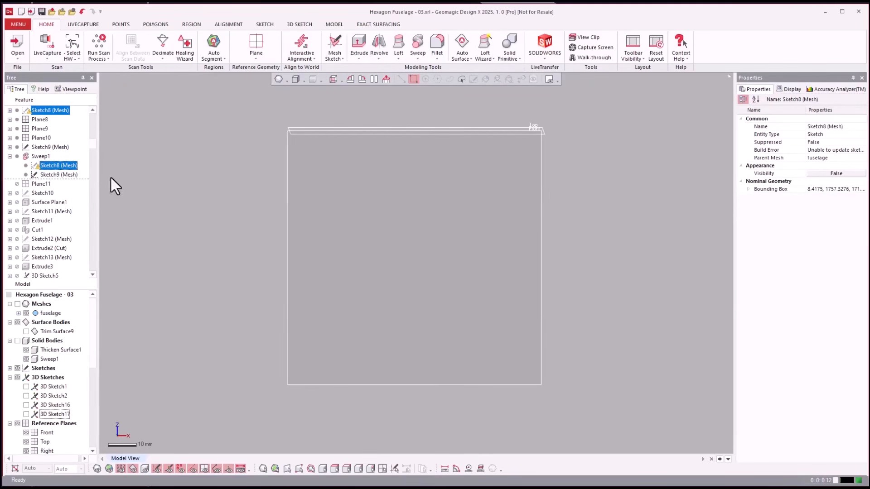
left_click(48, 175)
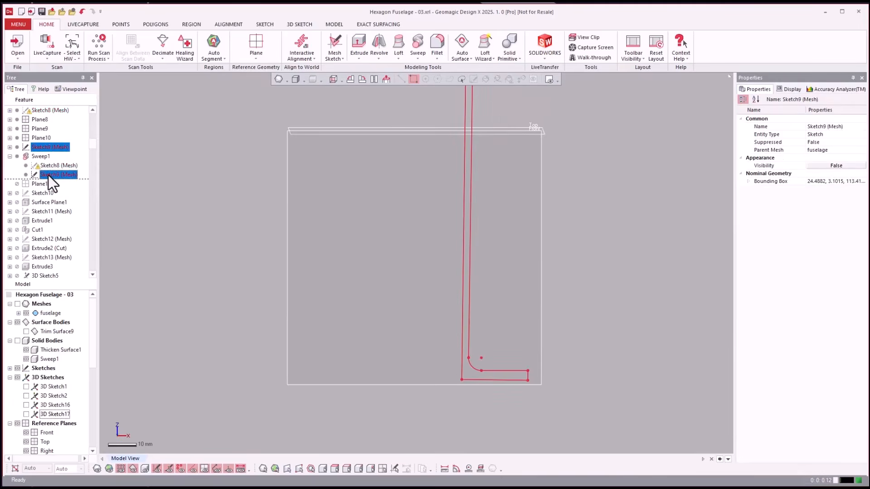
left_click(46, 165)
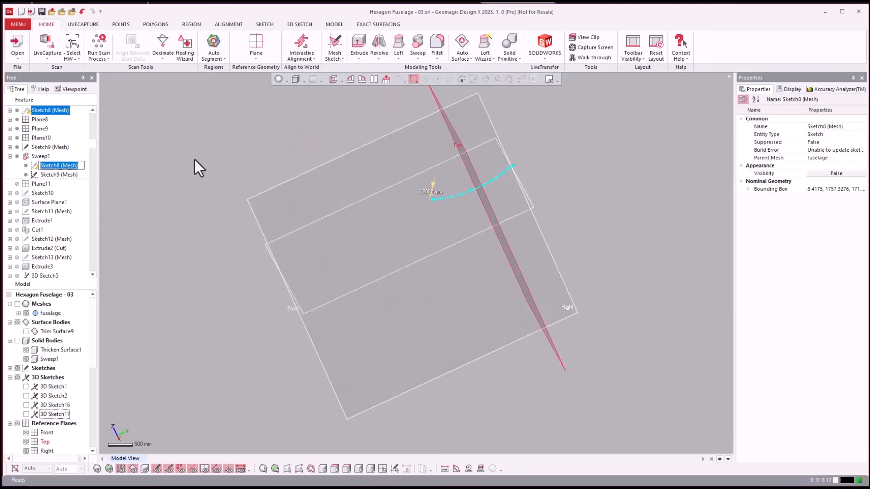
left_click(53, 167)
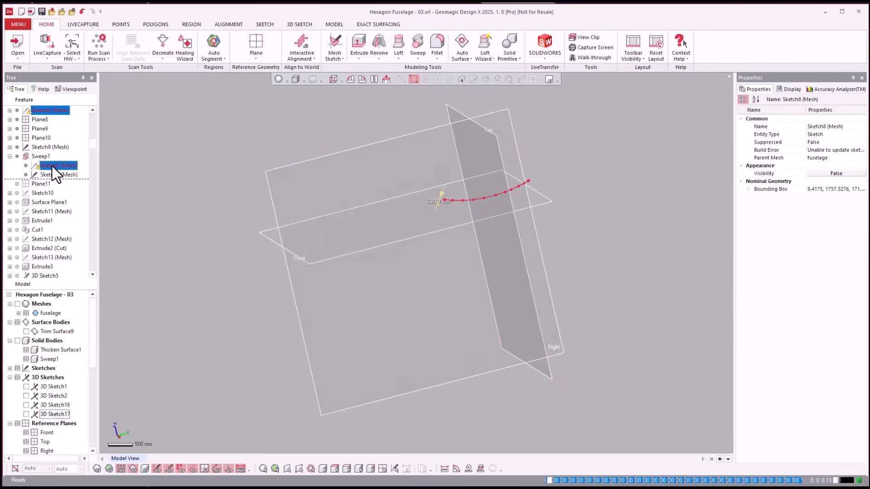
Open Sketch8 (Mesh) for editing, view it normal to its plane with the arc lying horizontally, and examine the path against the mesh section.
double_click(52, 167)
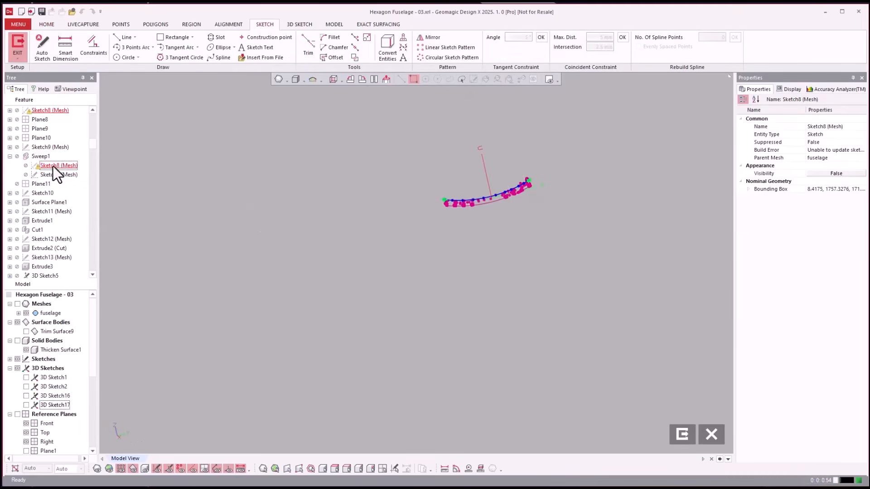
left_click(386, 81)
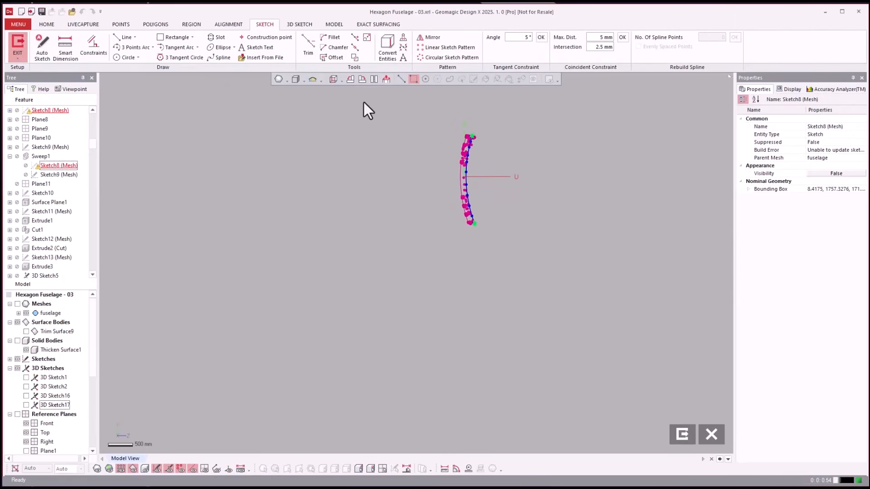
left_click(350, 80)
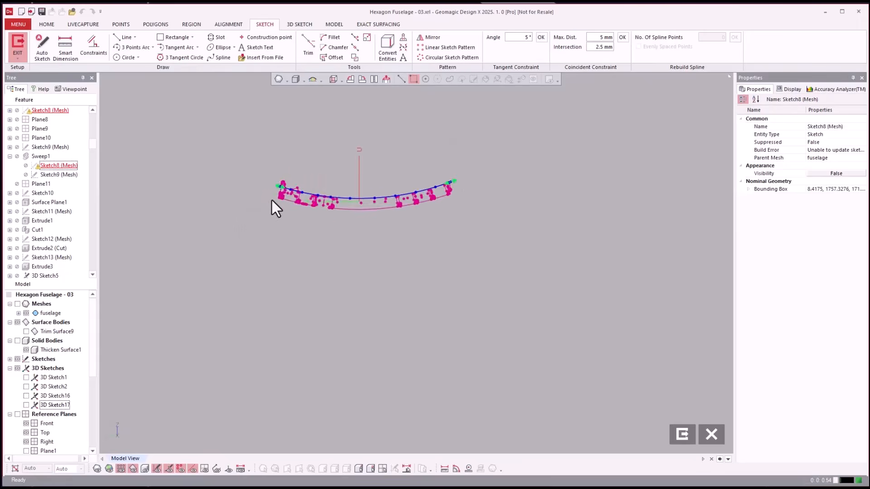
scroll(274, 206, "up", 10)
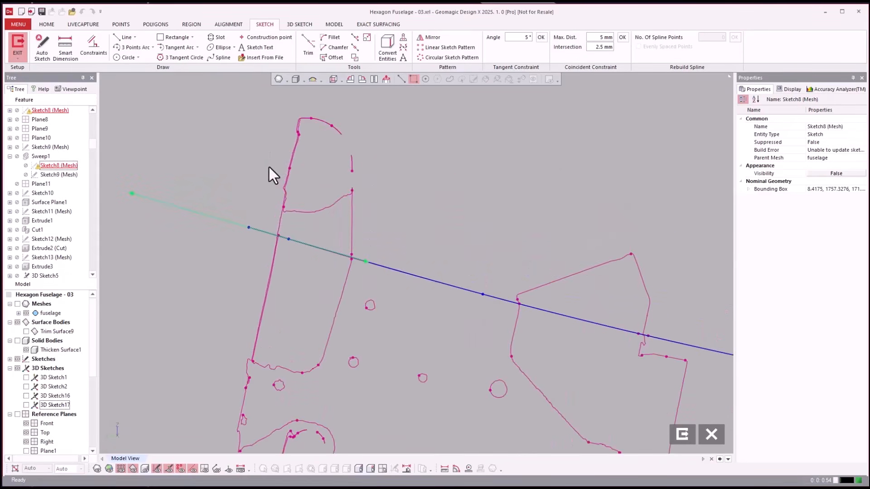
scroll(257, 167, "down", 5)
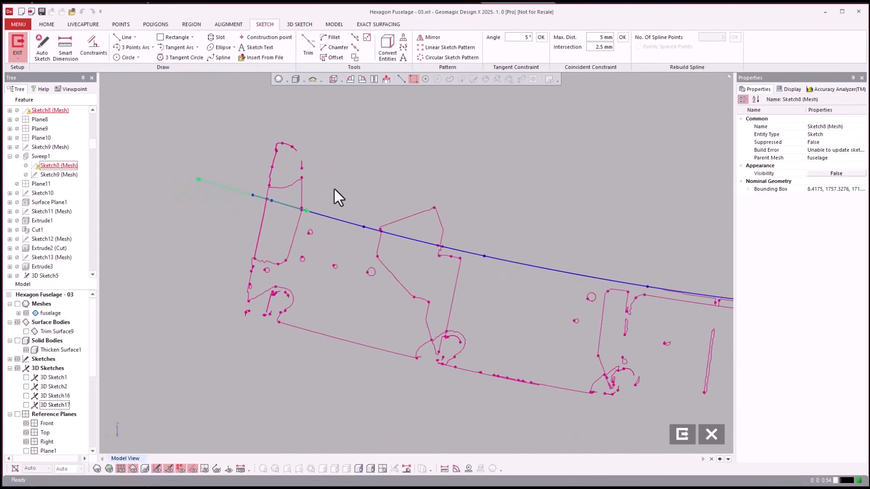
scroll(310, 205, "up", 3)
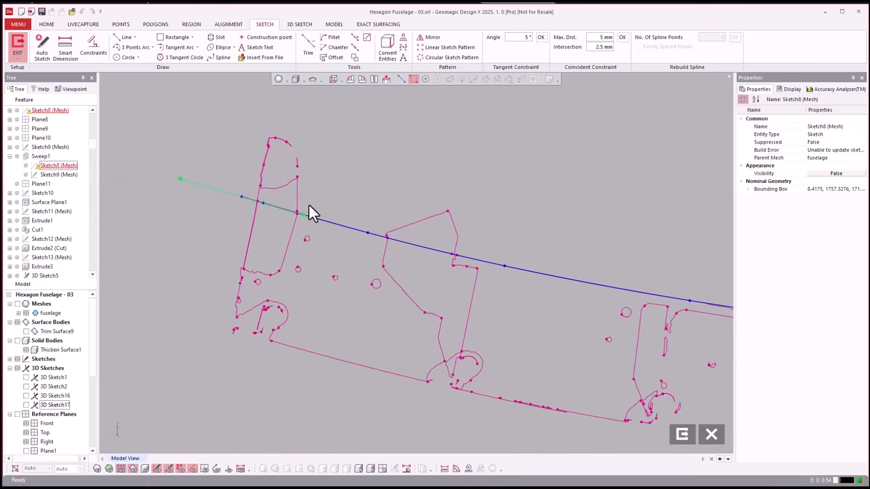
scroll(312, 208, "down", 3)
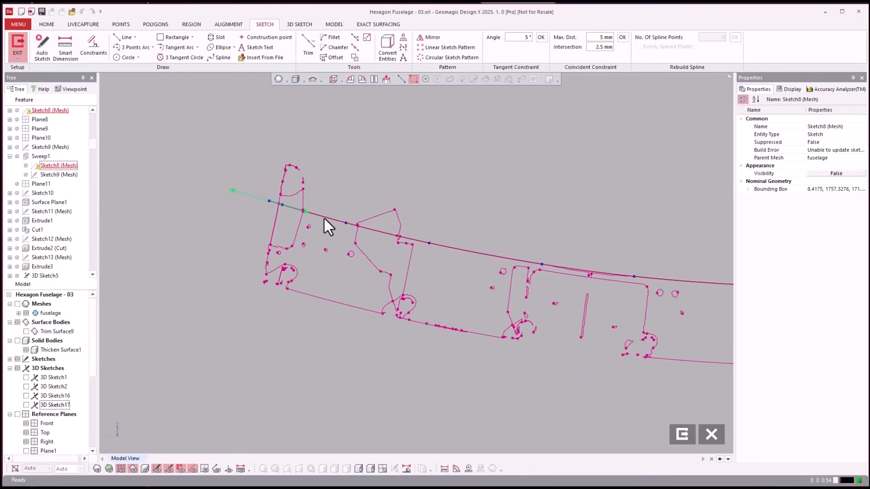
Try to fit a 10-point spline to the lower mesh section segments across the whole frame using Fit Polyline, and discard it.
left_click(220, 57)
scroll(270, 298, "up", 3)
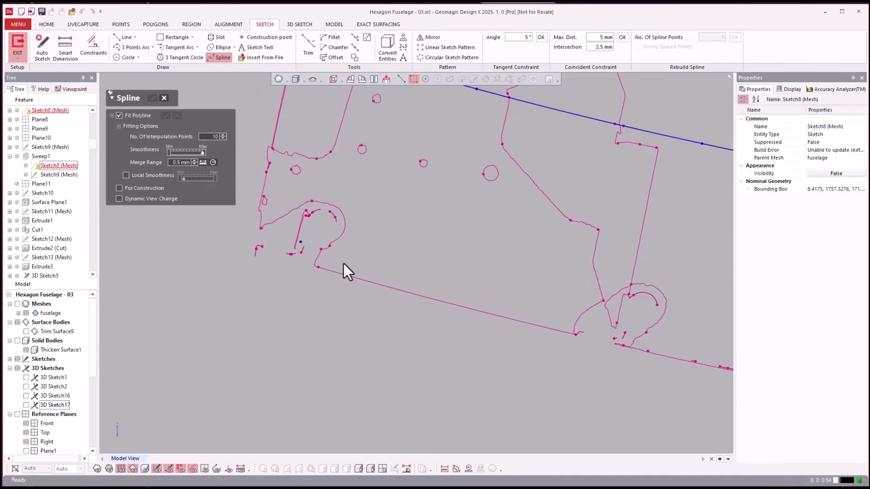
left_click(349, 278)
scroll(335, 290, "down", 4)
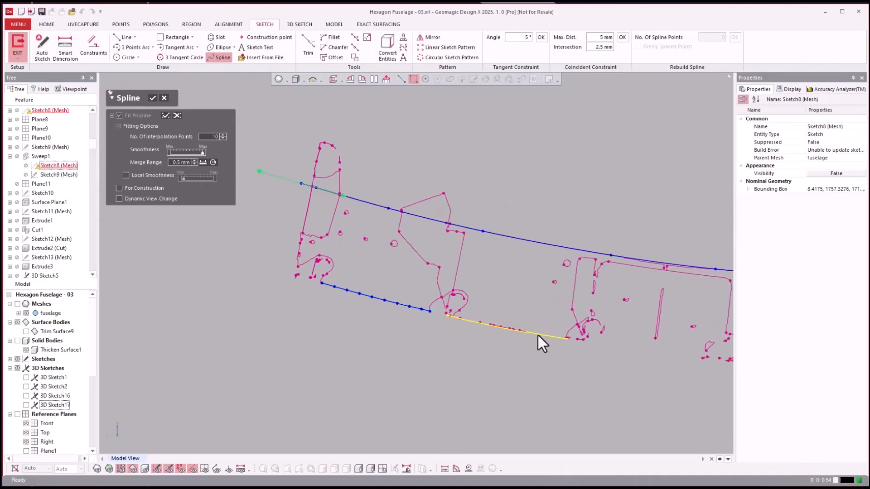
mouse_move(538, 336)
right_mouse_down()
mouse_move(273, 300)
mouse_move(471, 310)
right_mouse_up()
scroll(472, 310, "up", 3)
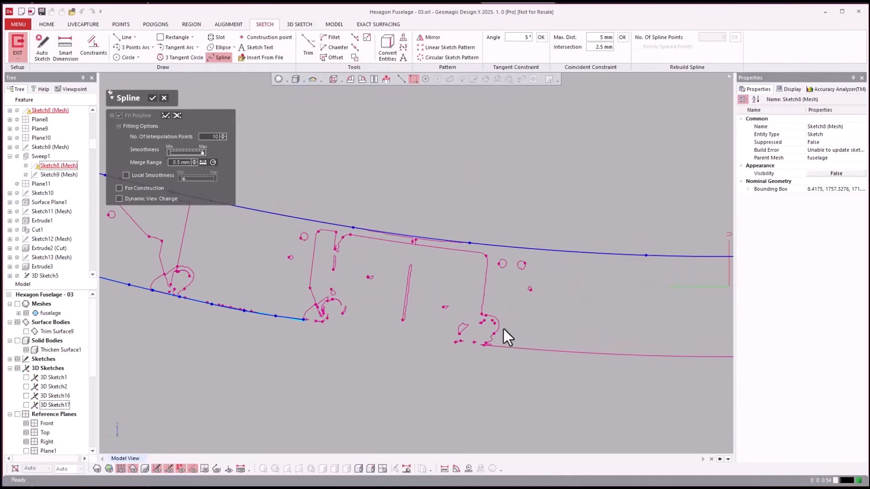
left_click(524, 349)
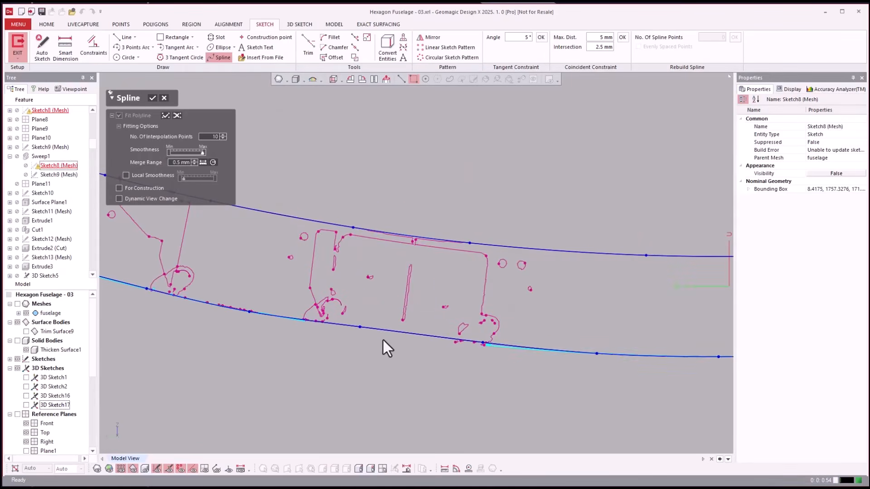
right_click_drag(382, 339, 200, 306)
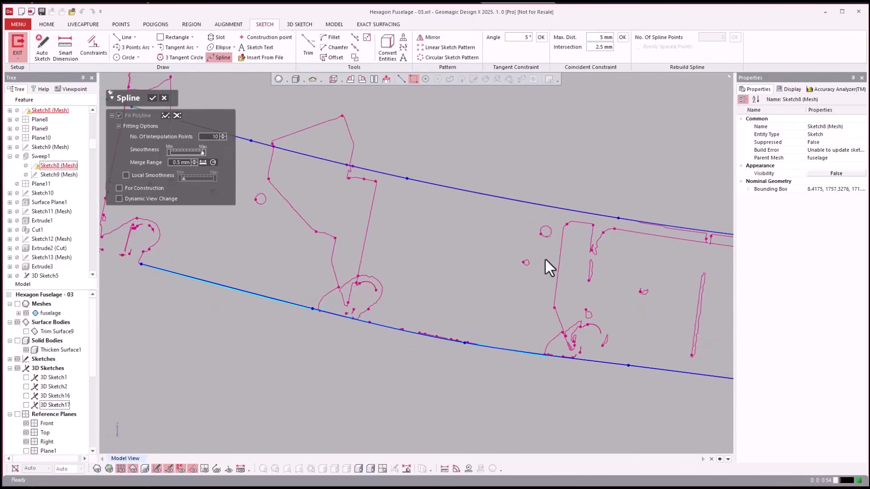
right_click_drag(546, 259, 292, 264)
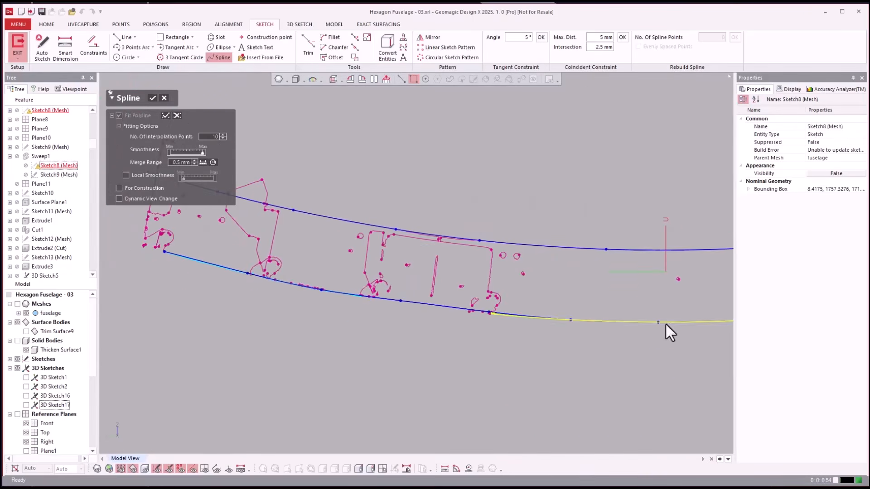
mouse_move(668, 330)
right_mouse_down()
mouse_move(387, 305)
mouse_move(662, 317)
mouse_move(395, 295)
mouse_move(533, 266)
right_mouse_up()
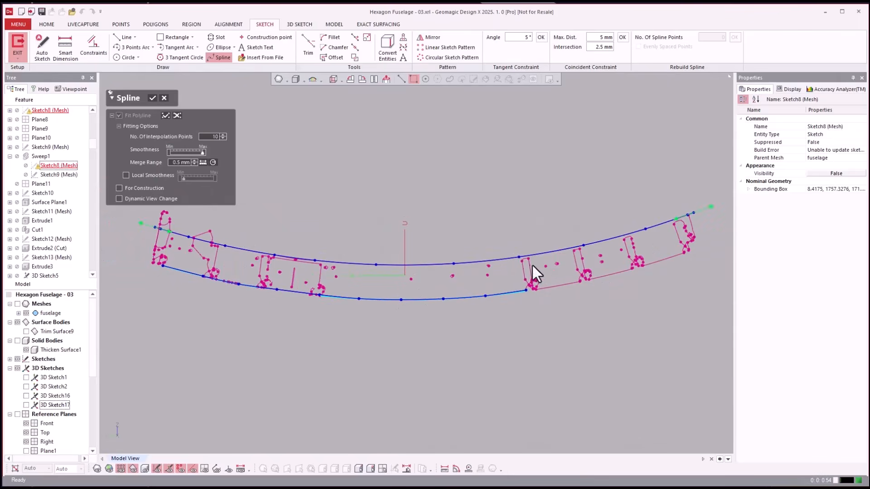
left_click(555, 285)
left_click(667, 262)
left_click(663, 336)
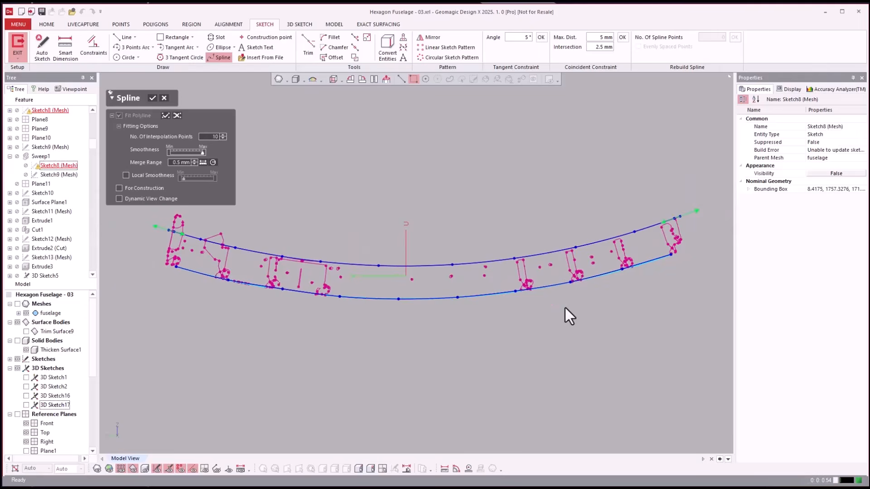
key("Escape")
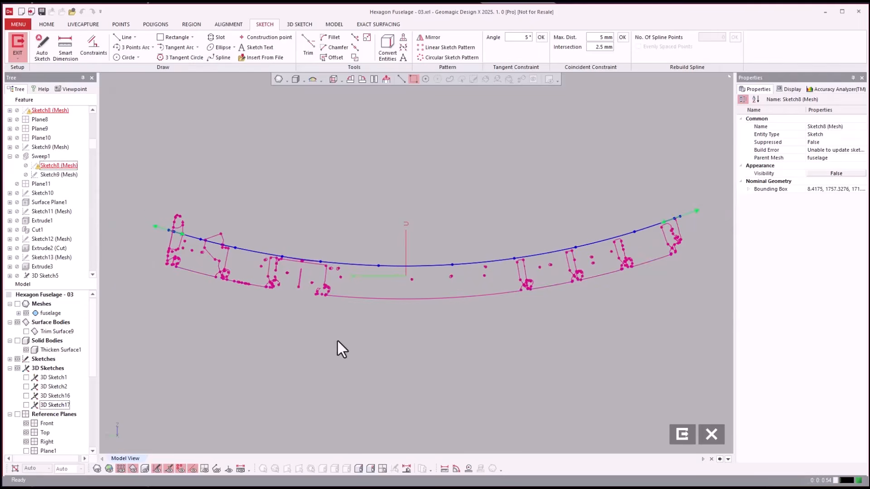
Start a spline with Fit Polyline off, placing its first points from beyond the frame's left end along the lower section edge.
scroll(181, 271, "up", 5)
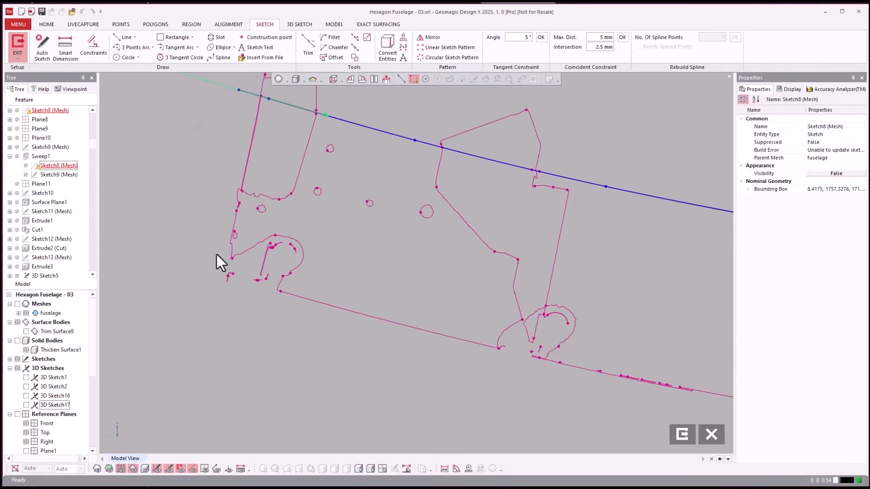
left_click(217, 58)
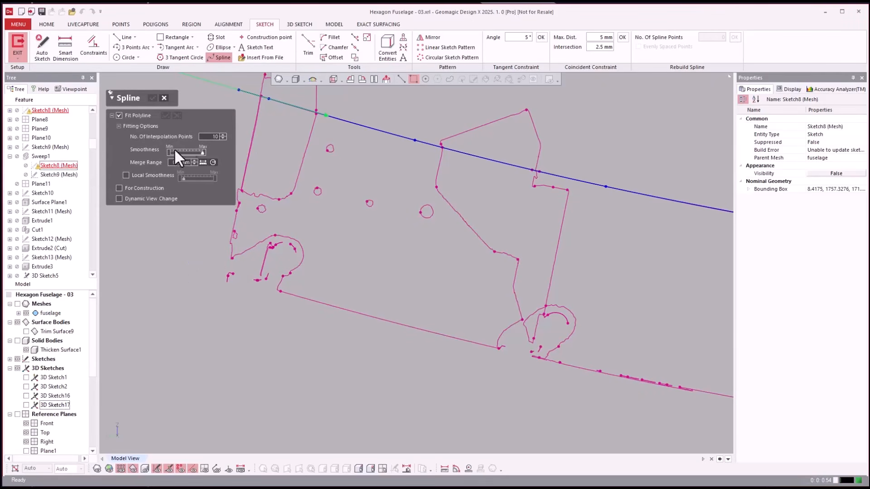
left_click(141, 115)
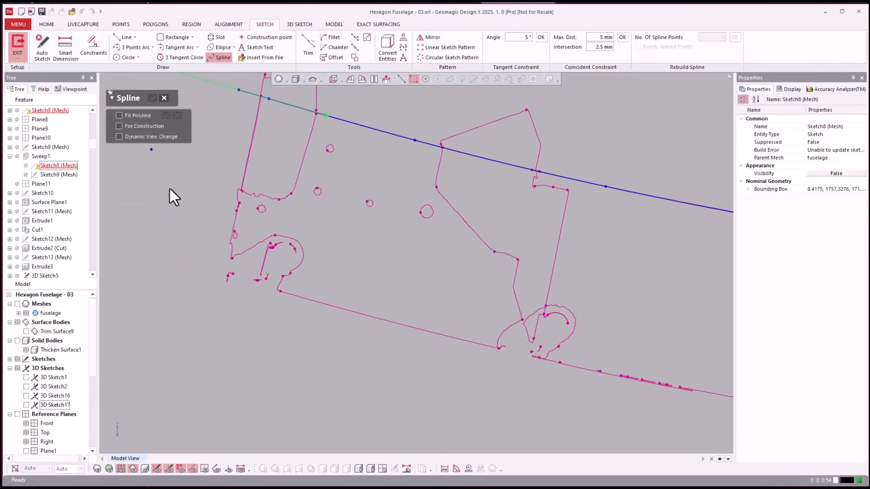
left_click(173, 263)
left_click(299, 297)
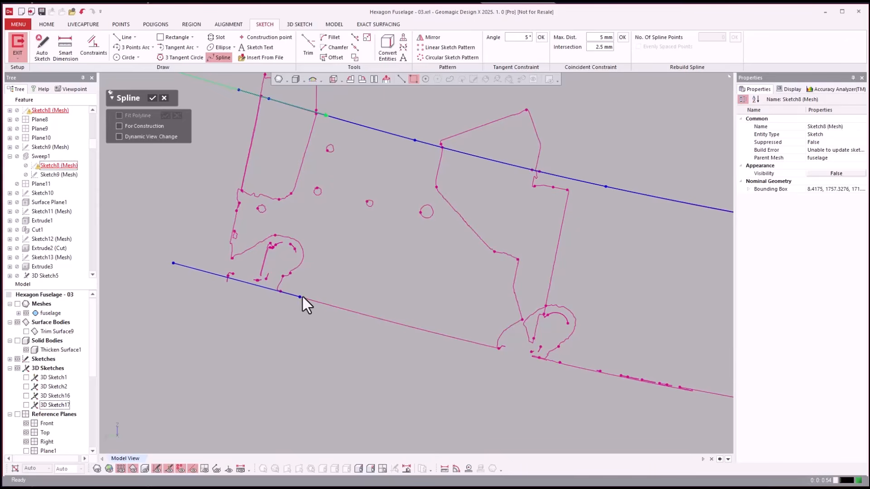
left_click(467, 340)
left_click(411, 297)
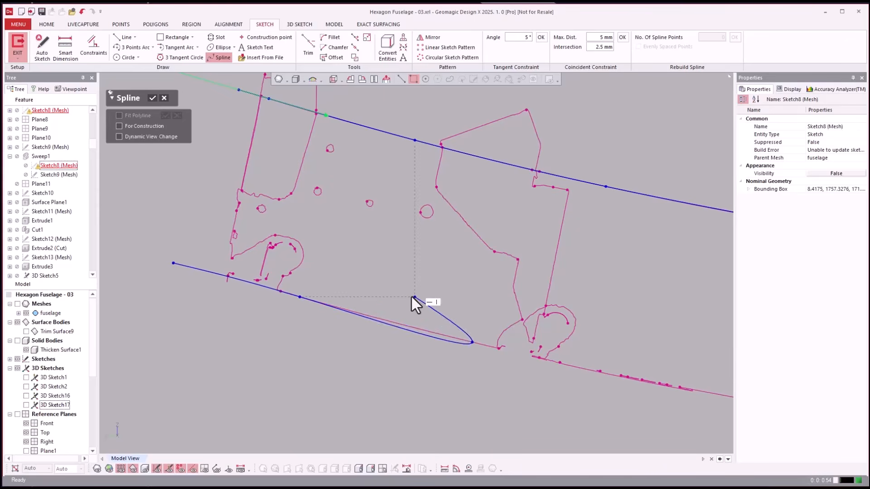
scroll(411, 298, "down", 3)
left_click(560, 346)
Continue the spline along the lower section edge, placing points through the middle of the frame.
scroll(294, 248, "down", 4)
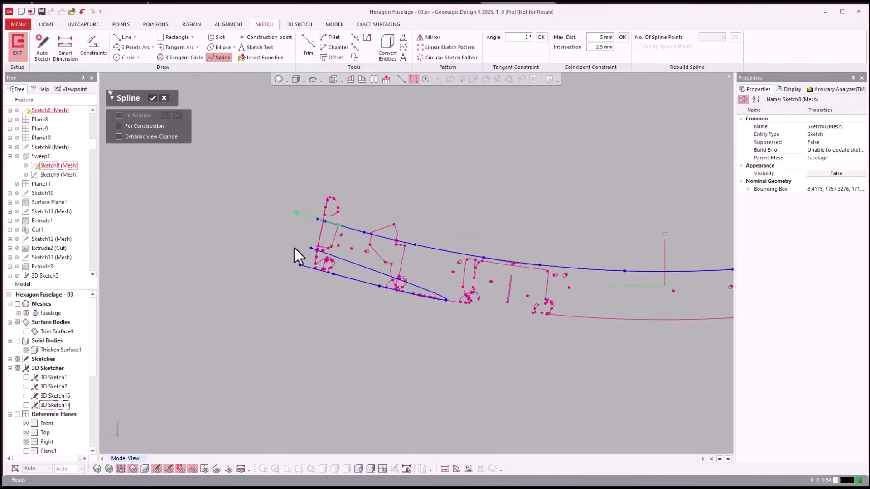
scroll(501, 288, "up", 2)
scroll(502, 288, "up", 3)
left_click(499, 329)
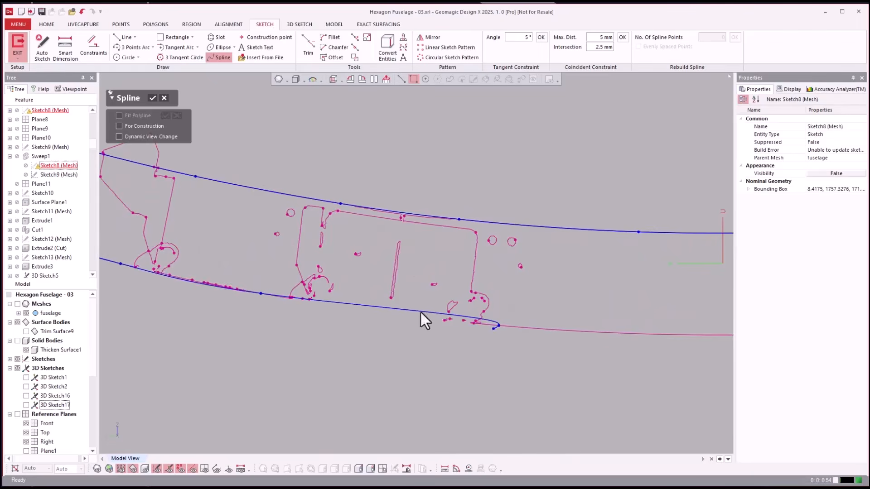
scroll(294, 293, "down", 4)
left_click(501, 314)
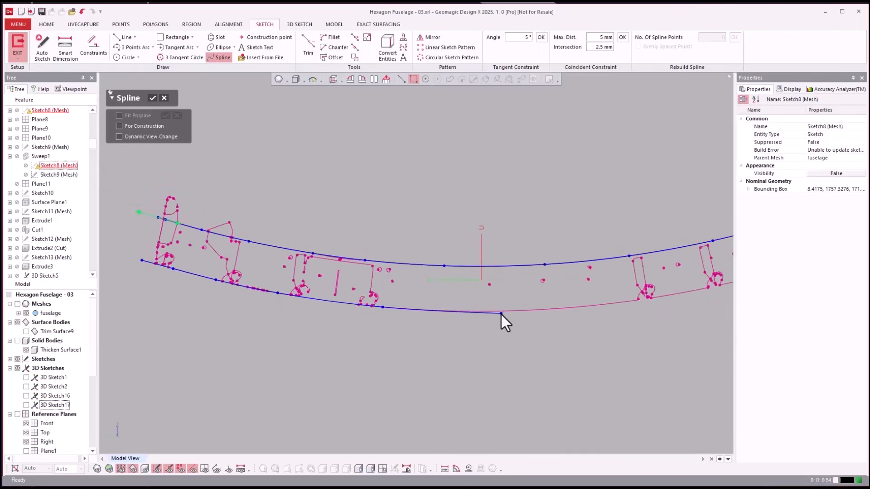
scroll(309, 286, "down", 2)
scroll(456, 325, "up", 5)
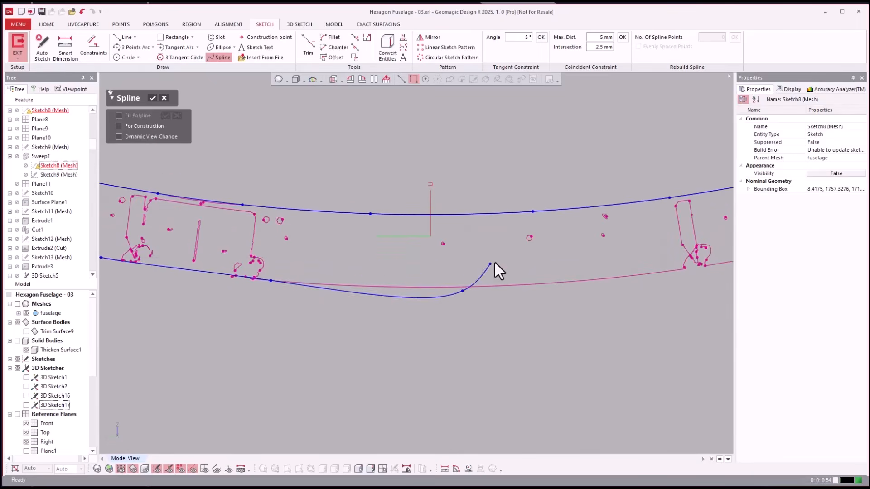
left_click(471, 287)
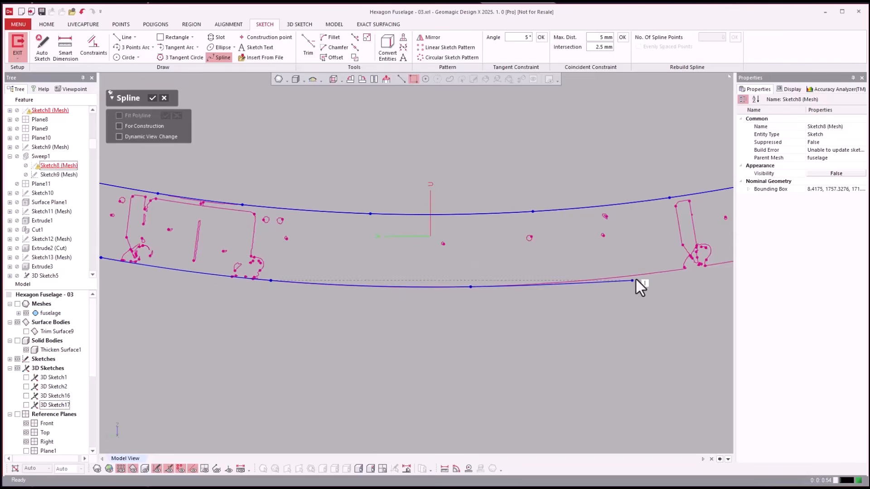
left_click(642, 274)
Finish the spline along the lower section edge, placing the remaining points until it ends beyond the frame's right end.
scroll(367, 301, "down", 3)
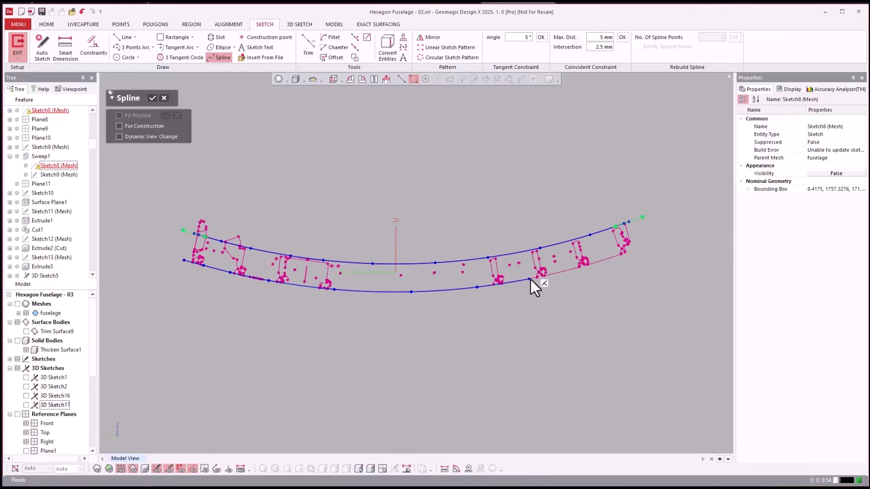
scroll(582, 265, "up", 5)
left_click(537, 283)
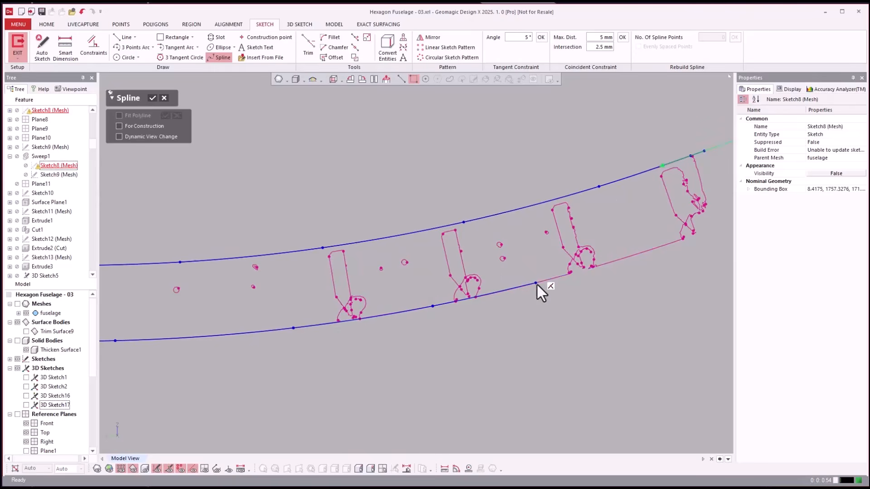
left_click(675, 245)
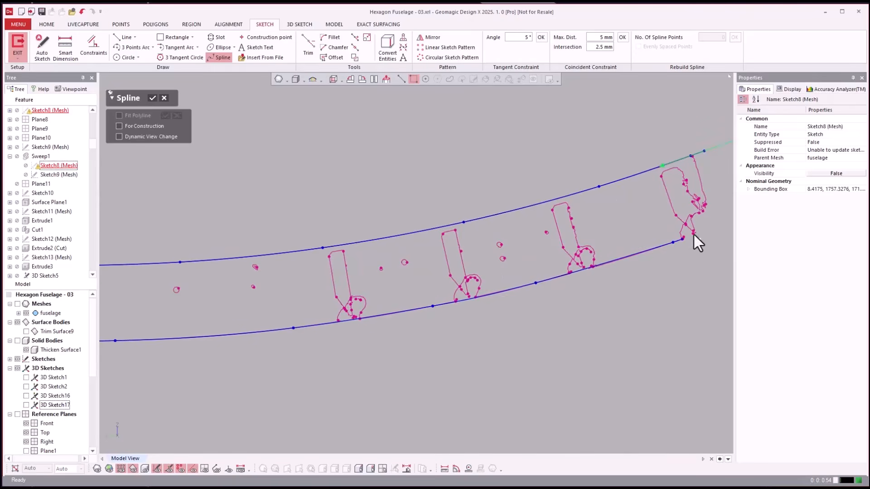
scroll(442, 250, "down", 2)
scroll(599, 239, "up", 3)
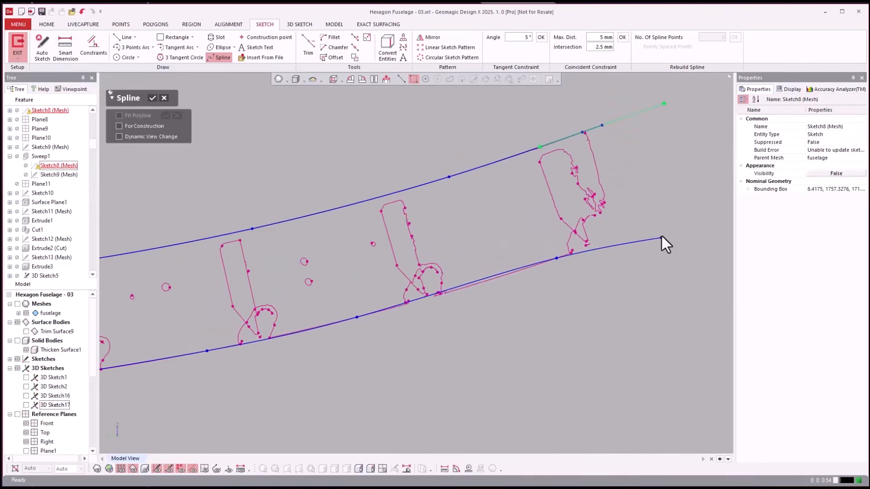
double_click(677, 216)
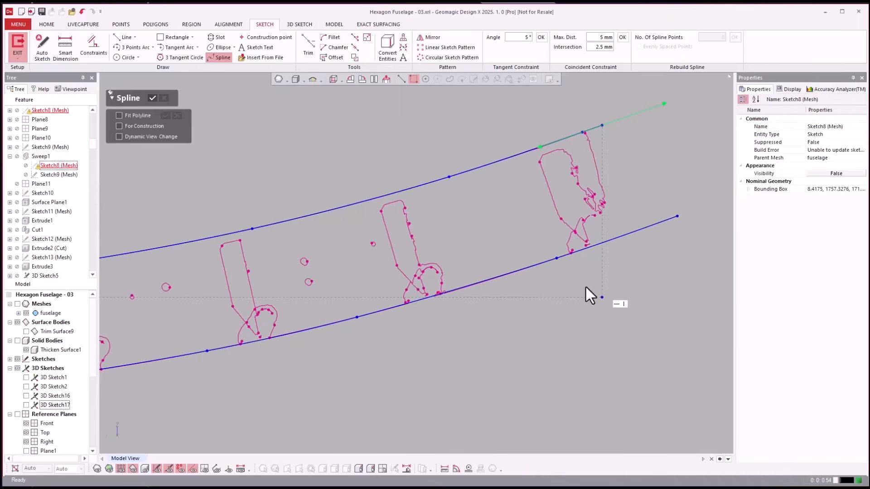
key("Escape")
Draw a vertical line just beyond the right end of the lower spline, crossing its direction of travel.
scroll(623, 305, "down", 8)
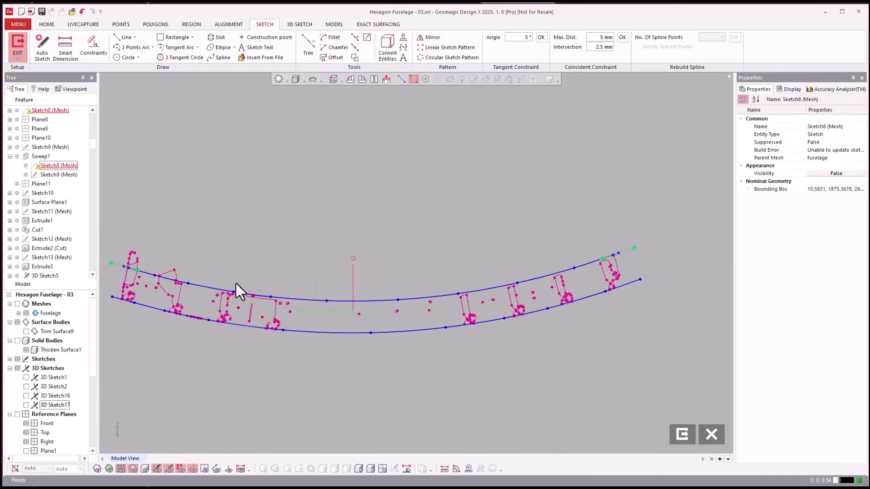
scroll(412, 314, "up", 10)
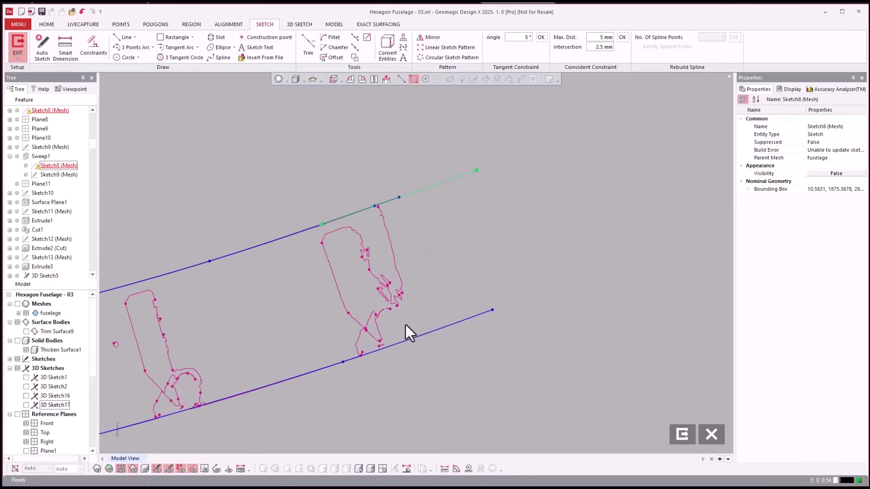
left_click(435, 329)
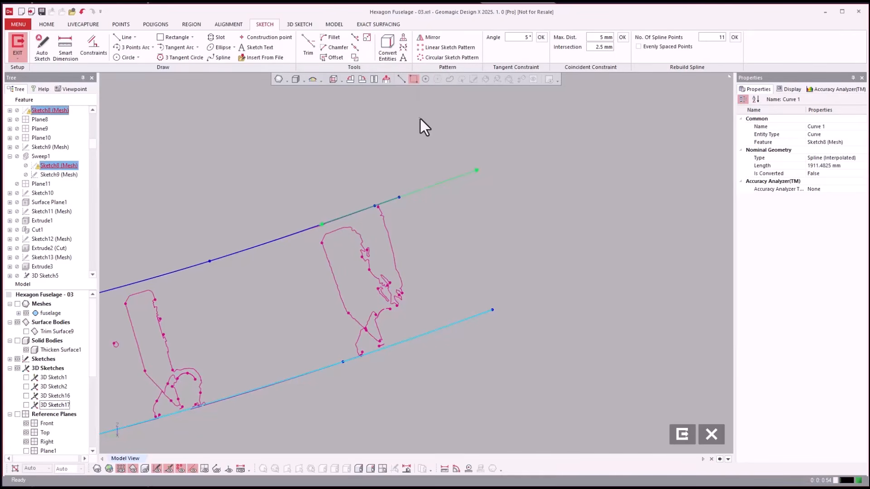
key("Escape")
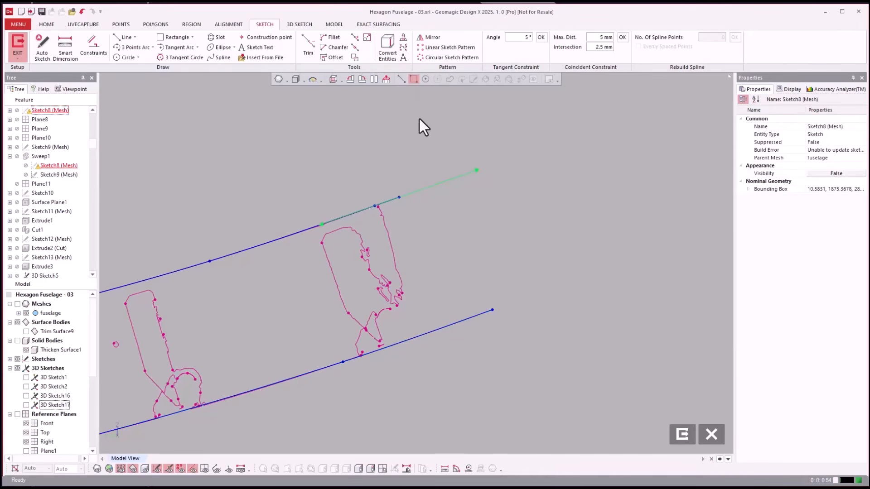
left_click(353, 39)
right_click(509, 174)
left_click(518, 150)
right_click(624, 135)
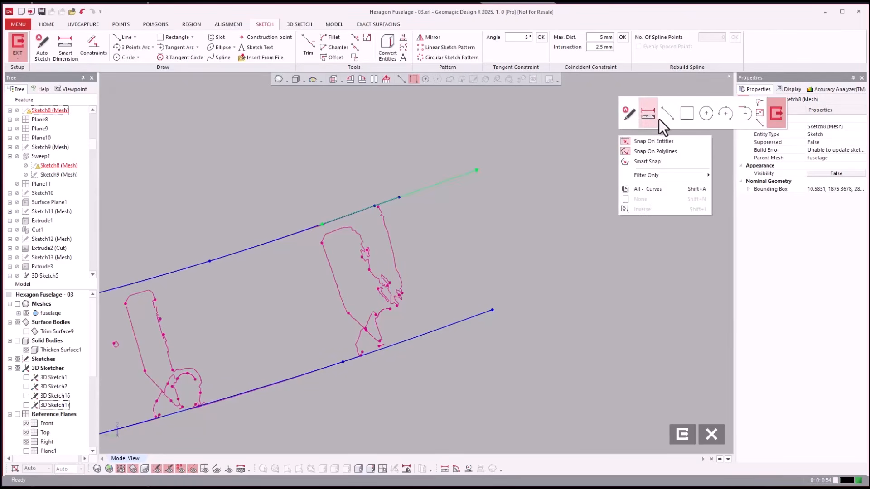
left_click(660, 119)
left_click(565, 243)
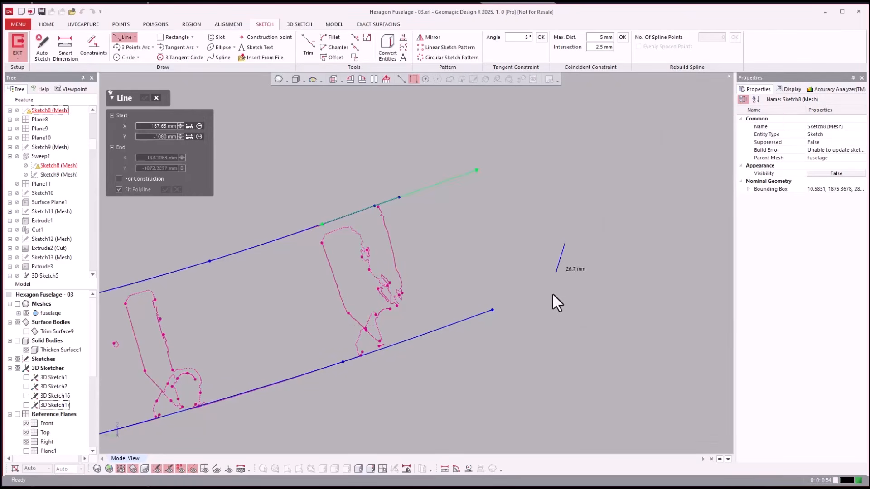
left_click(565, 364)
key("Escape")
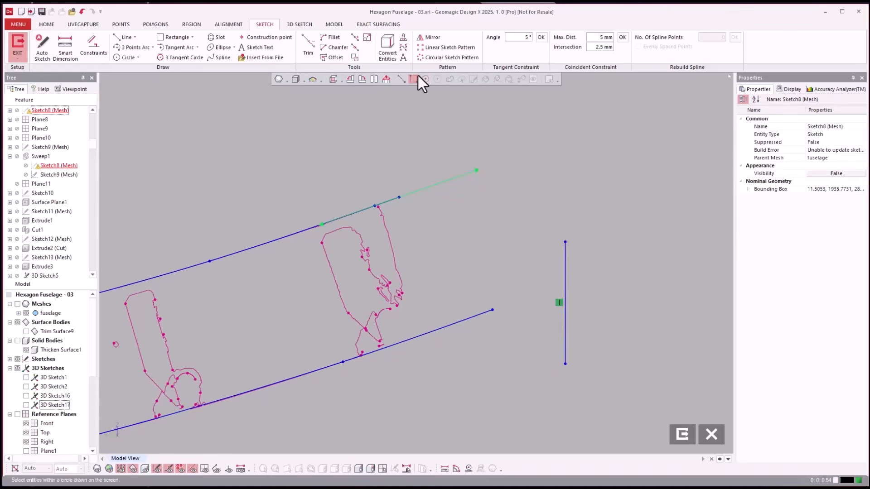
Extend the lower spline to the vertical line and delete the line.
left_click(352, 37)
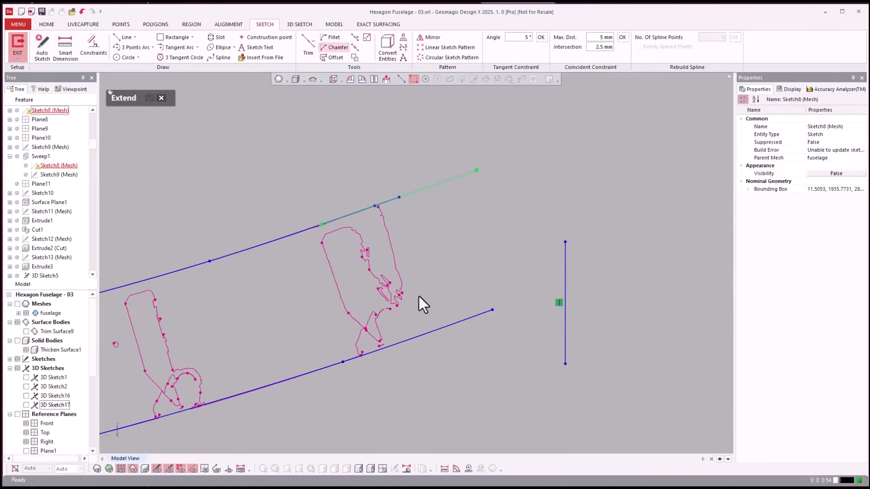
left_click(448, 326)
key("Escape")
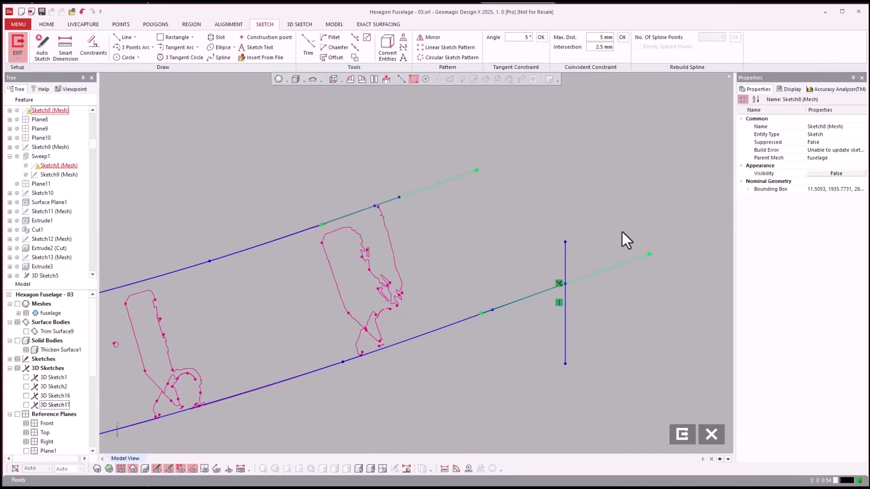
left_click(565, 252)
key("Delete")
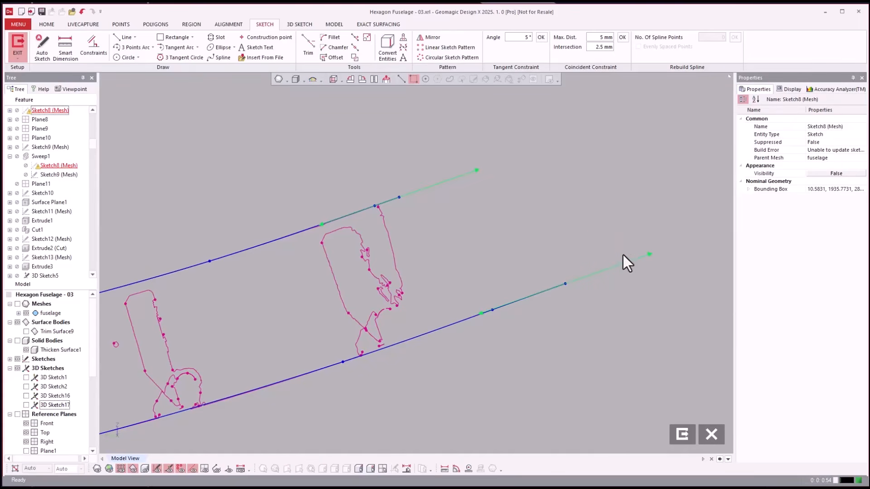
Draw a vertical line about 87 mm long beyond the extended spline end and lengthen it upward across the spline's direction with Resize.
left_click(118, 37)
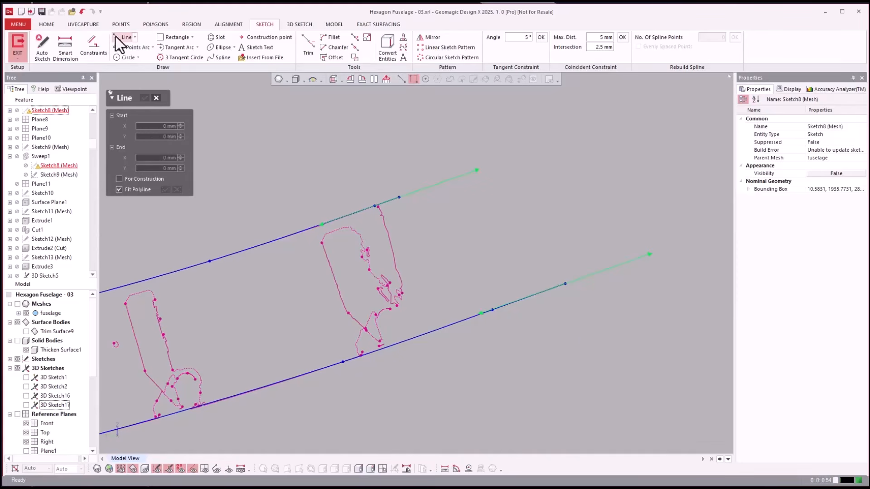
left_click(593, 297)
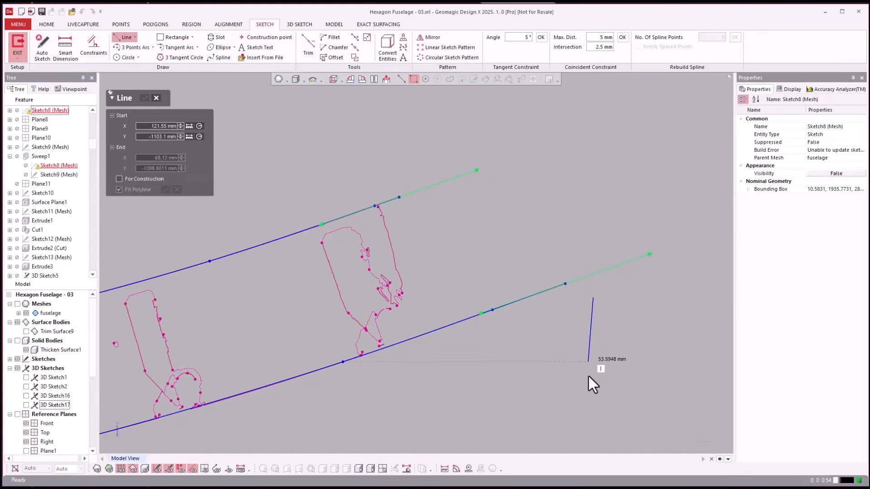
left_click(594, 403)
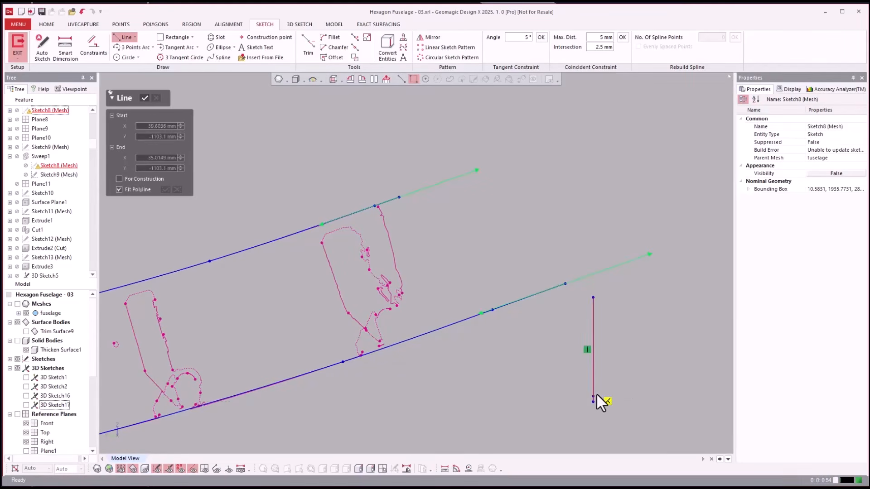
key("Escape")
left_click(306, 42)
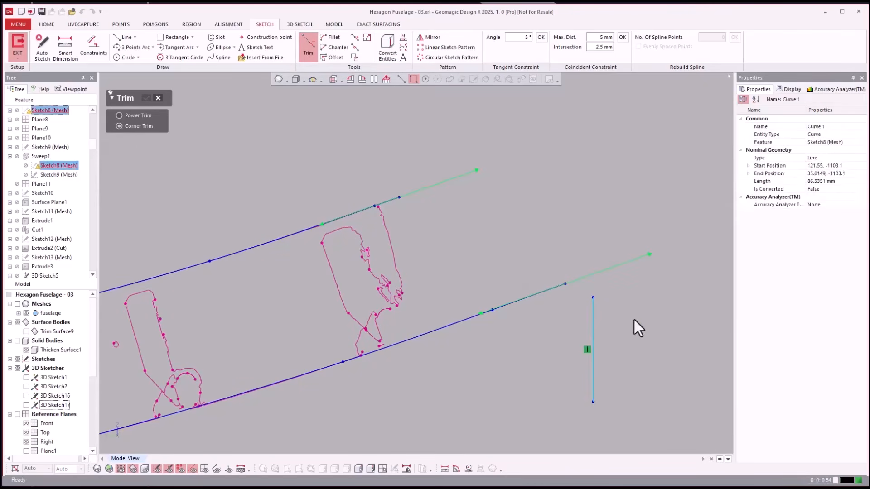
key("Escape")
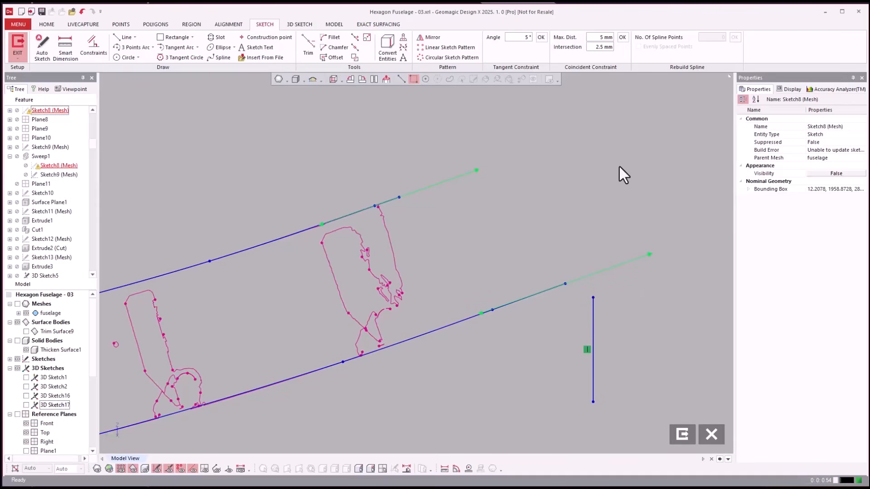
left_click(367, 37)
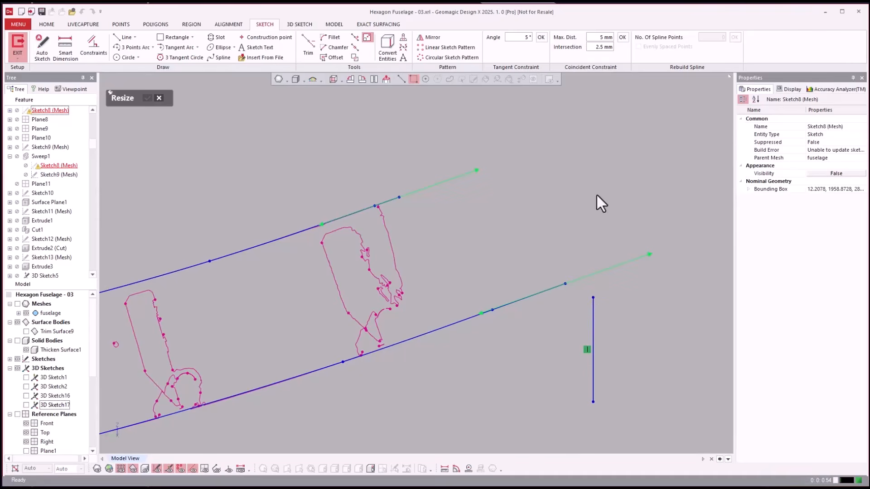
left_click_drag(593, 298, 593, 195)
Extend the lower spline again to the lengthened vertical line and delete that line.
left_click(357, 39)
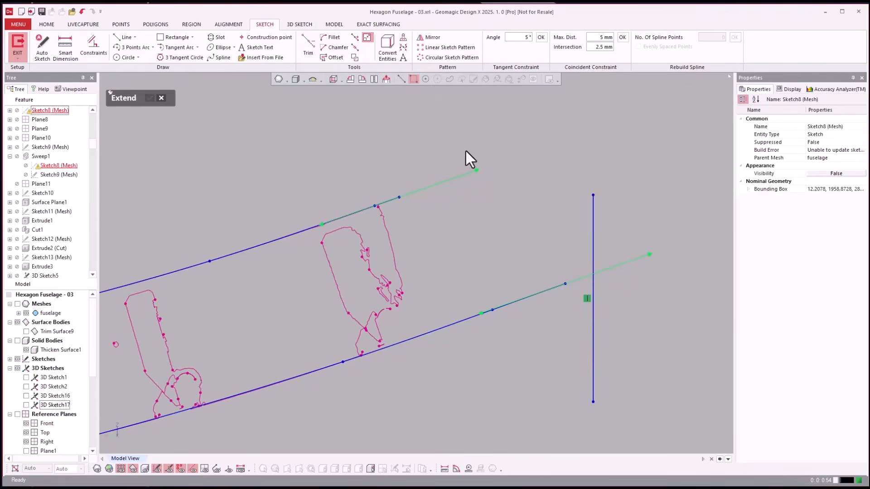
left_click(537, 291)
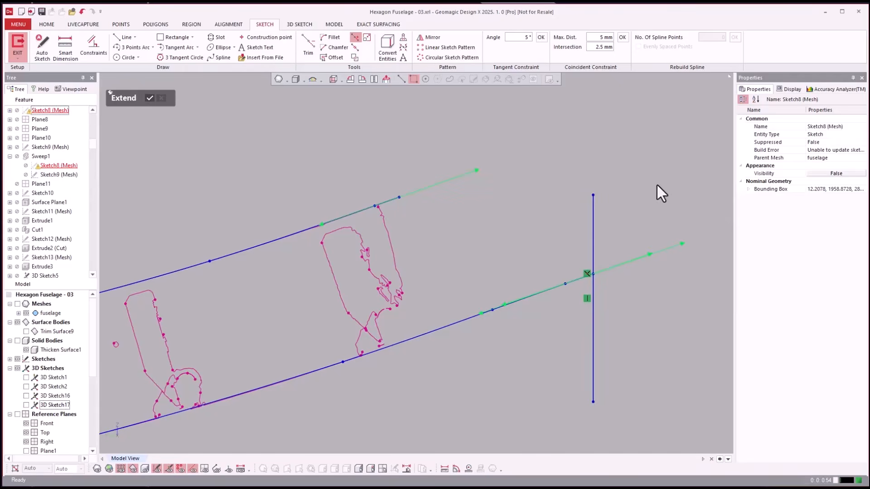
key("Escape")
left_click_drag(659, 189, 564, 240)
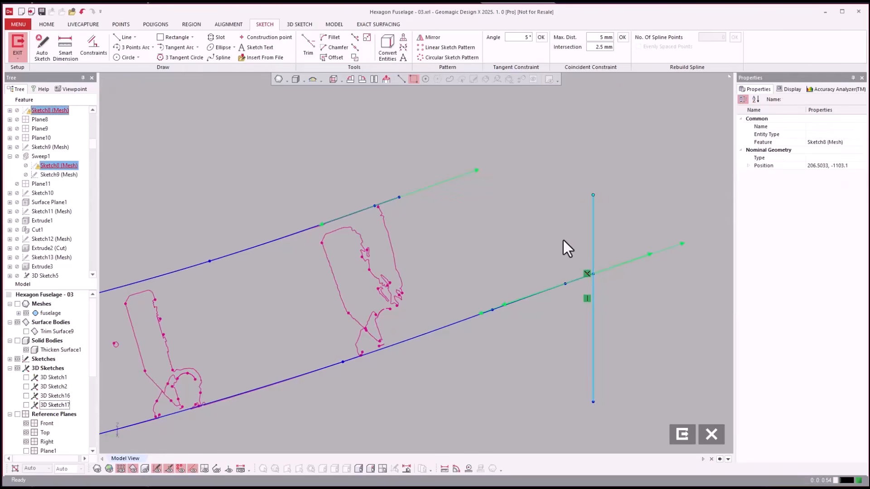
key("Delete")
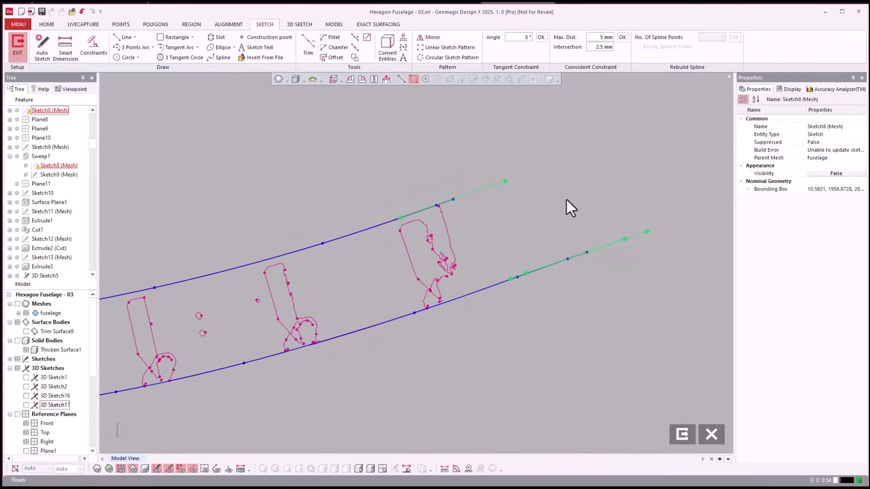
Delete the demonstration spline along the lower section edge and exit Sketch8 (Mesh).
left_click(402, 48)
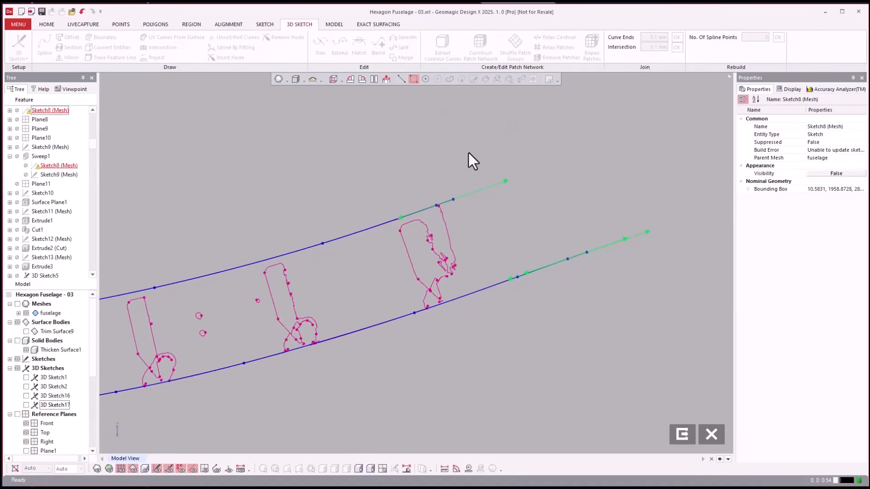
left_click(264, 27)
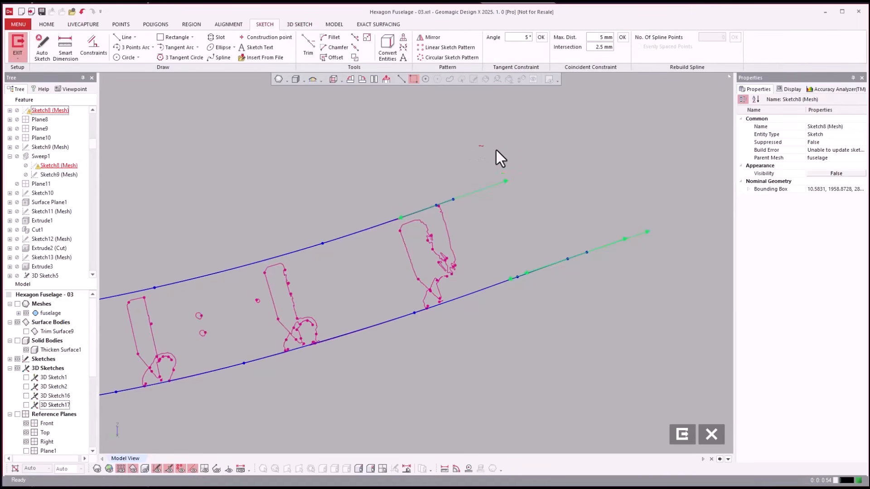
scroll(496, 150, "down", 2)
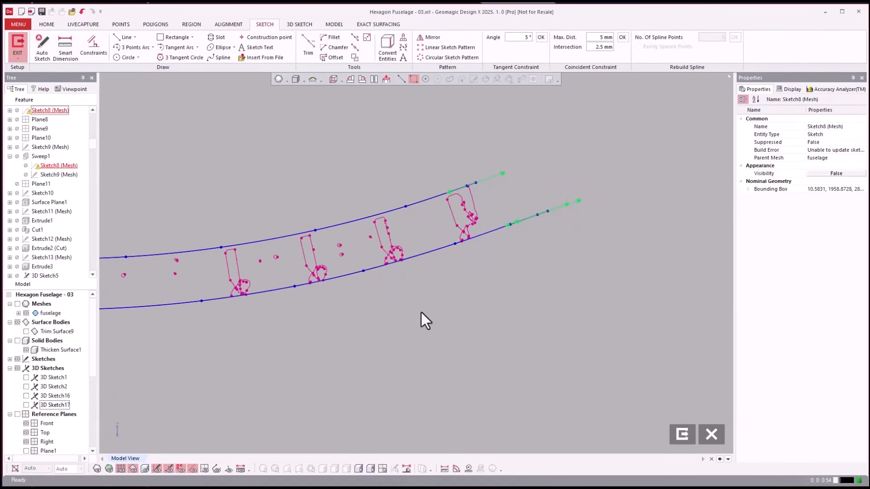
left_click_drag(421, 313, 309, 254)
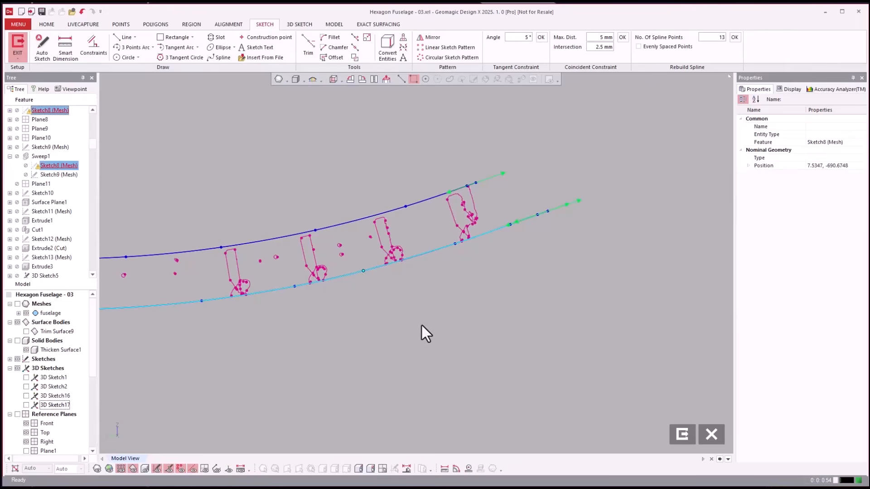
key("Delete")
scroll(608, 365, "down", 3)
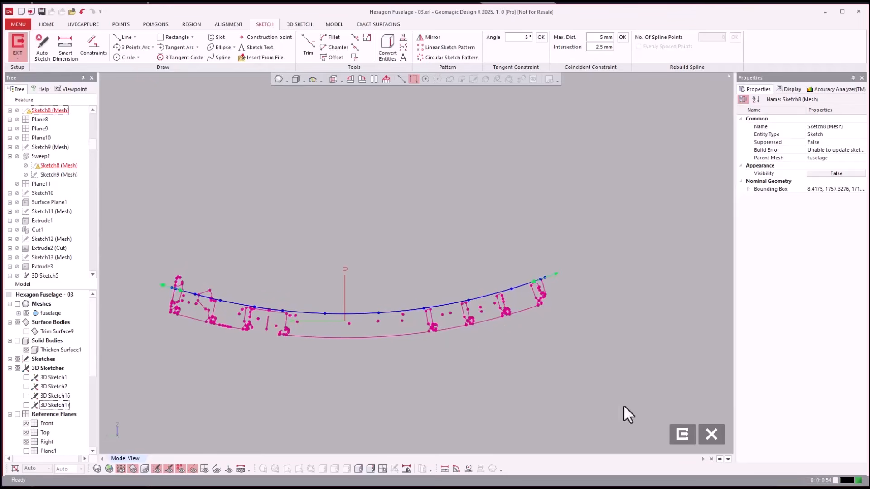
left_click(681, 433)
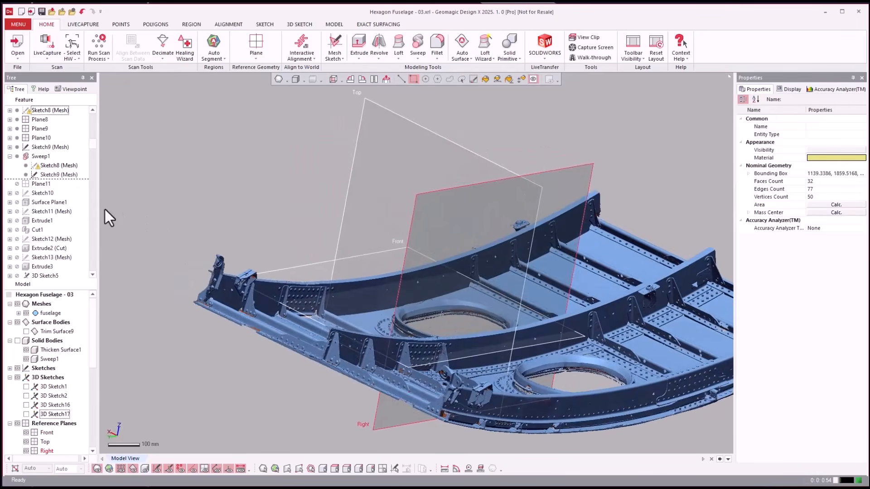
Review the Sweep1 frame on the mesh and roll the feature history forward to Surface Plane1.
left_click(38, 156)
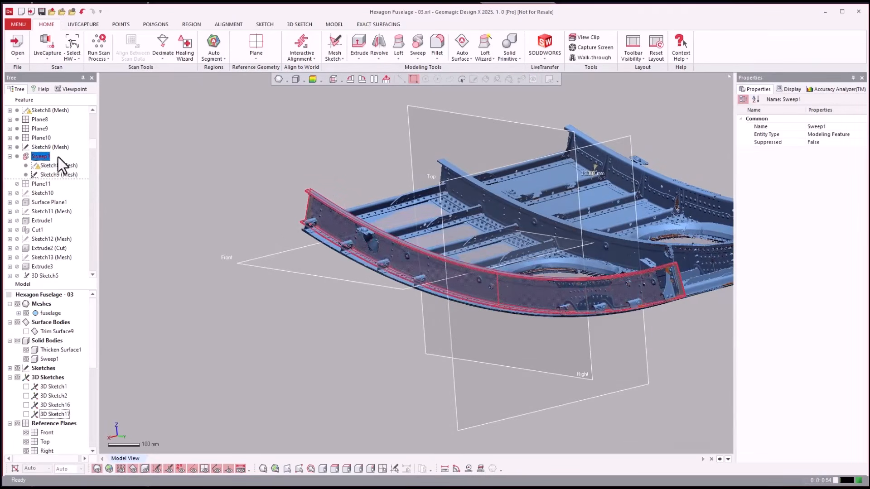
left_click(173, 139)
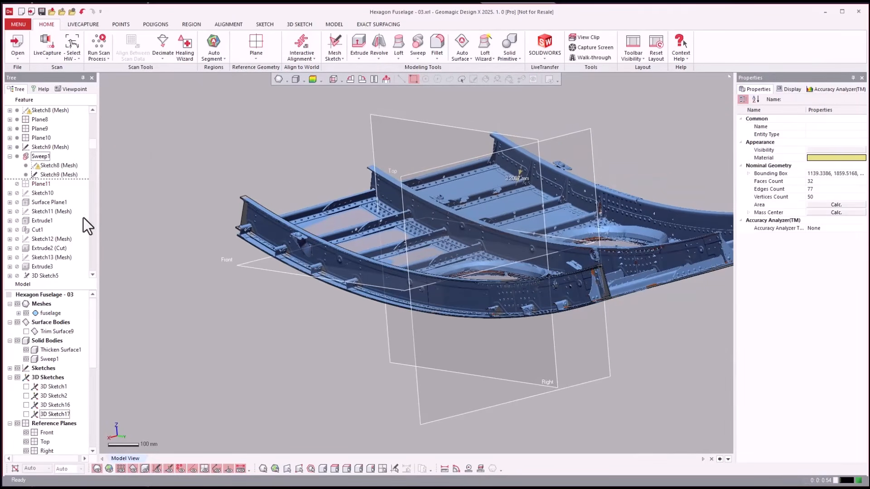
left_click(41, 202)
right_click(40, 202)
left_click(51, 206)
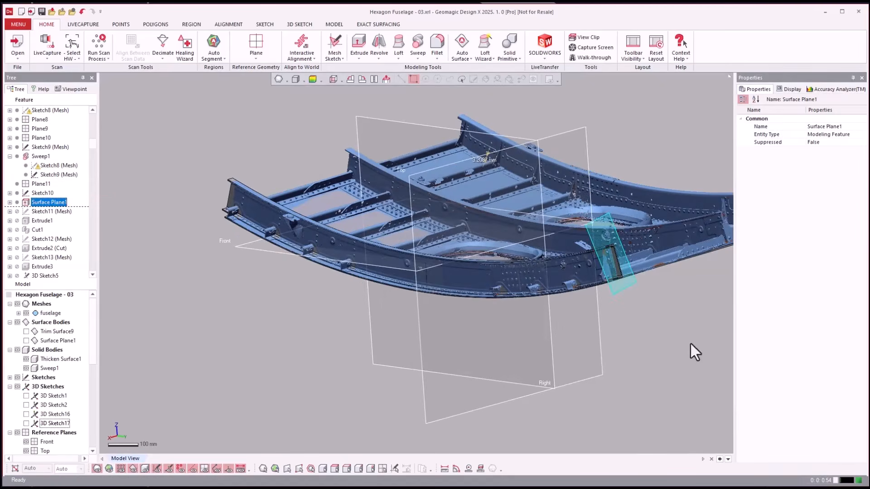
left_click(691, 343)
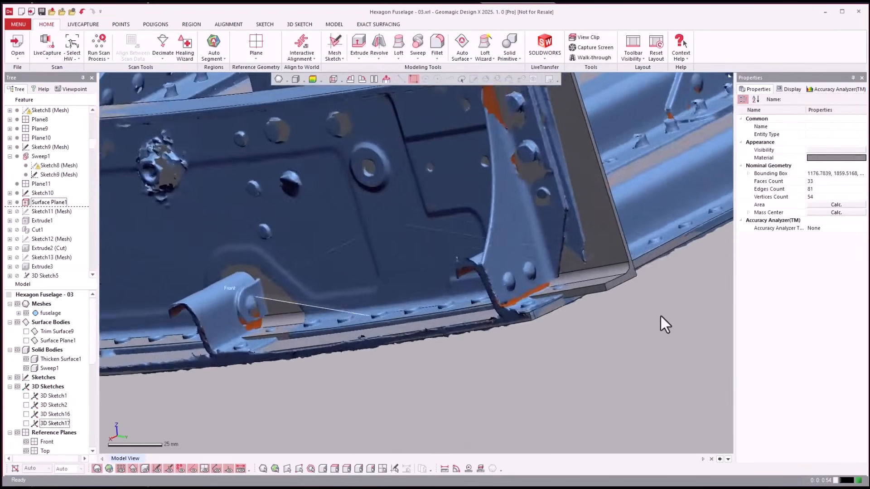
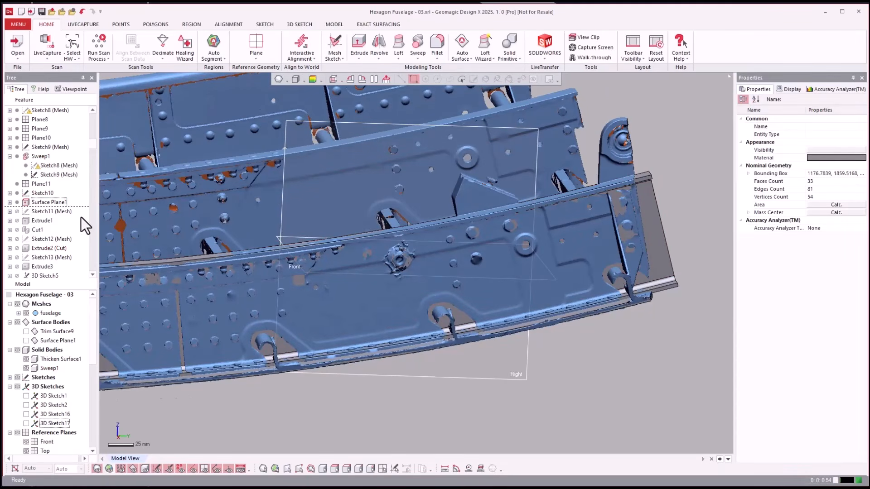
Show the Surface Plane1 body at the frame's end and roll the feature history forward to Extrude1.
left_click(18, 322)
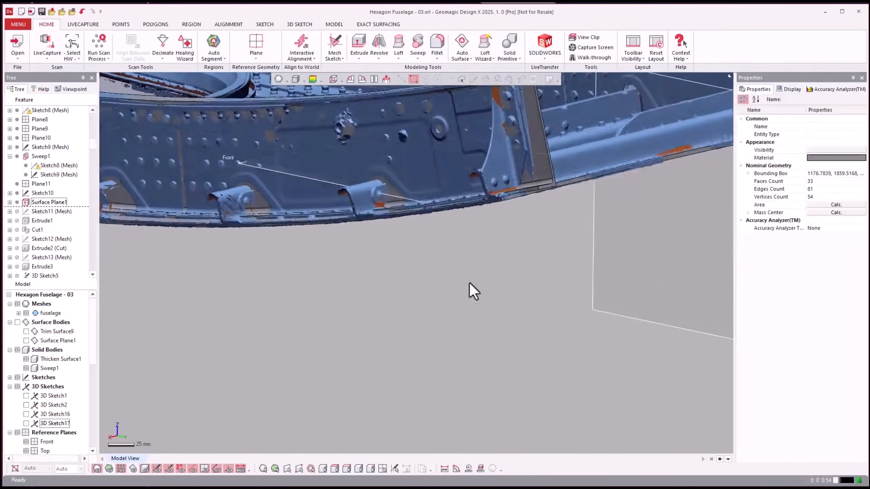
left_click(26, 340)
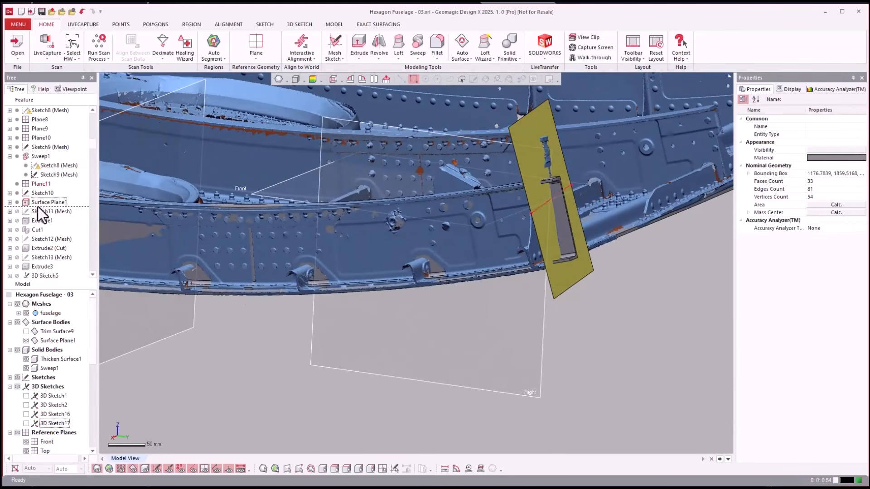
left_click(37, 222)
right_click(42, 223)
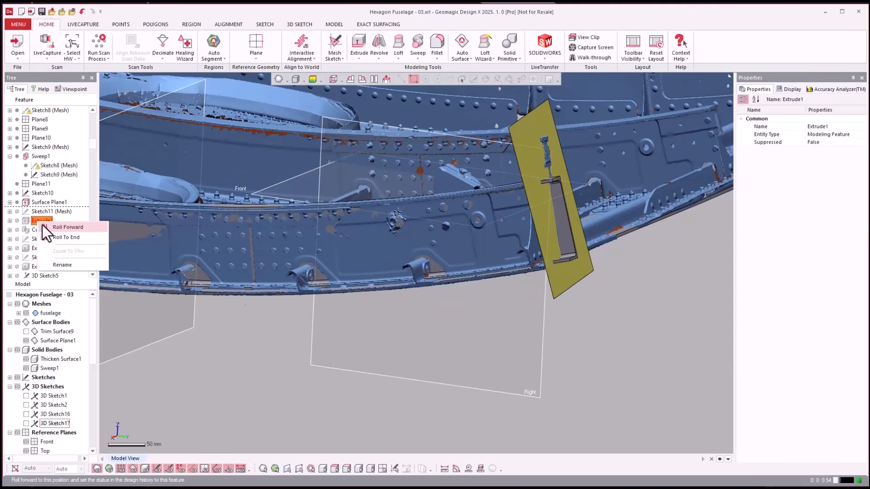
left_click(43, 227)
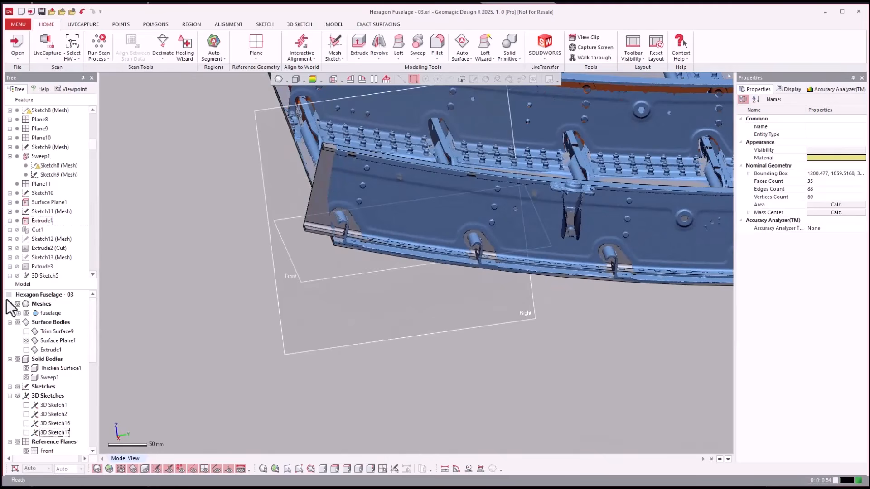
Roll the feature history forward through Cut1 to Extrude2 (Cut).
left_click(36, 230)
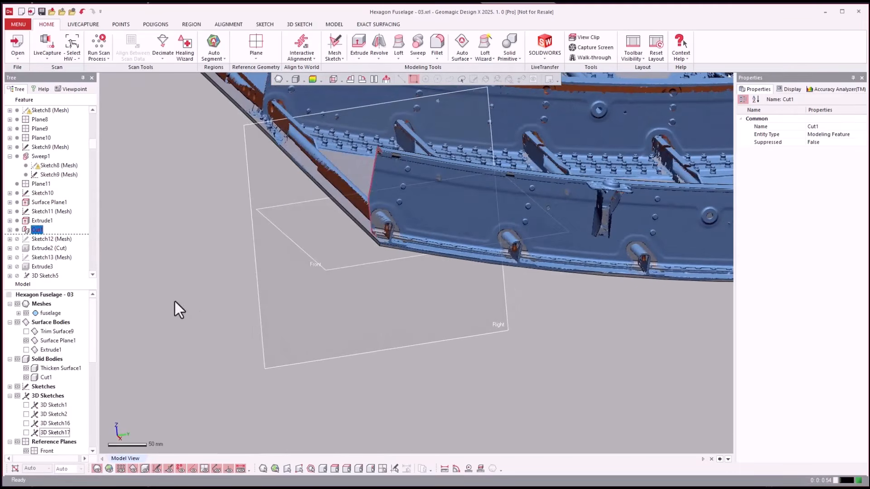
left_click(44, 228)
left_click(37, 248)
right_click(38, 248)
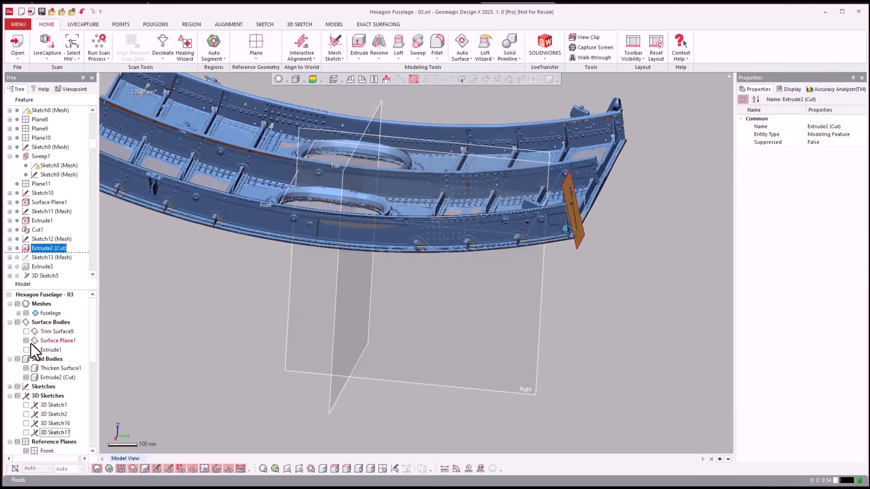
Open Sketch12 (Mesh), examine the cutout profile around the end bracket against the mesh section, and exit the sketch.
left_click(32, 343)
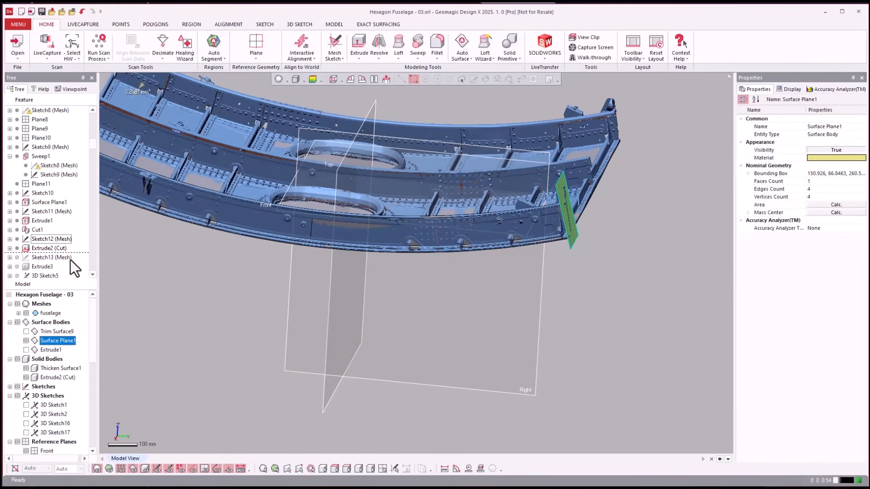
left_click(42, 239)
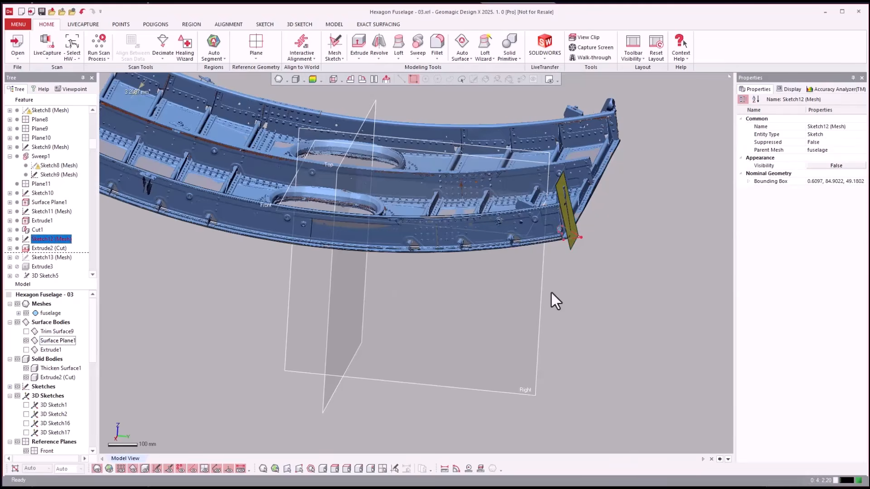
double_click(591, 243)
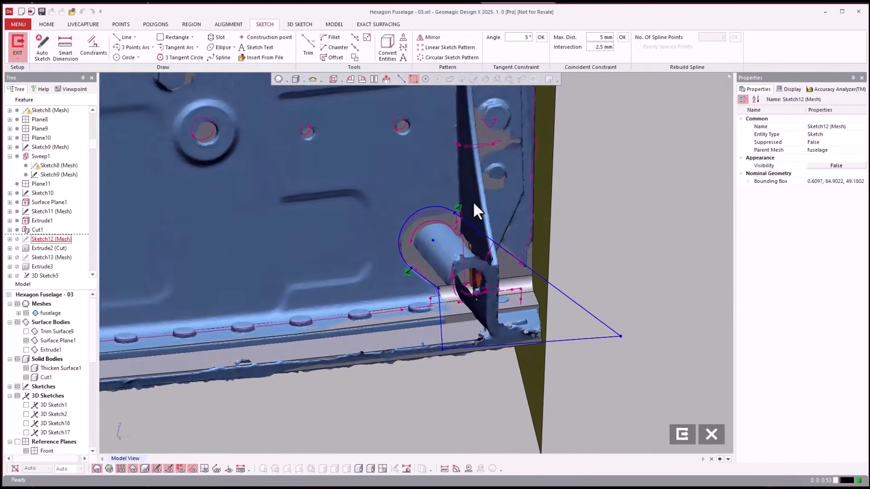
right_click_drag(472, 203, 472, 287)
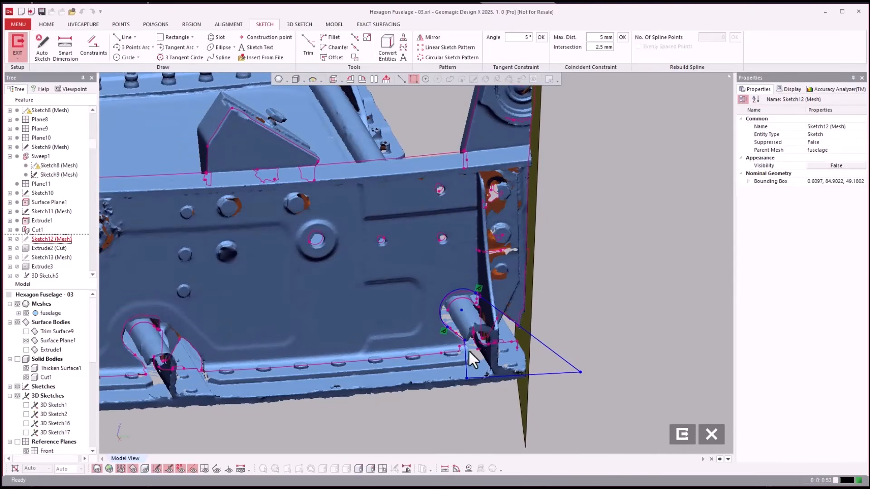
right_click_drag(514, 379, 459, 353)
scroll(459, 352, "down", 5)
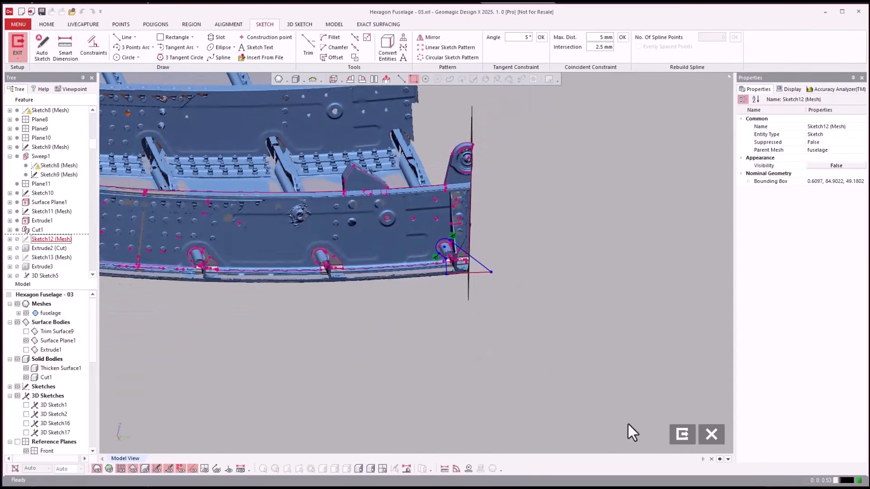
left_click(672, 436)
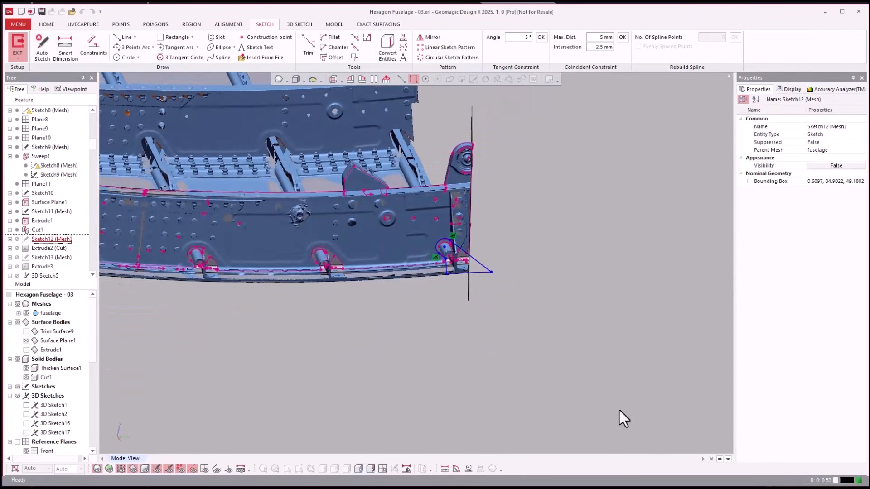
Roll the feature history forward to Extrude3 and compare its bracket-shaped block with the Extrude2 (Cut) cutout.
left_click(37, 268)
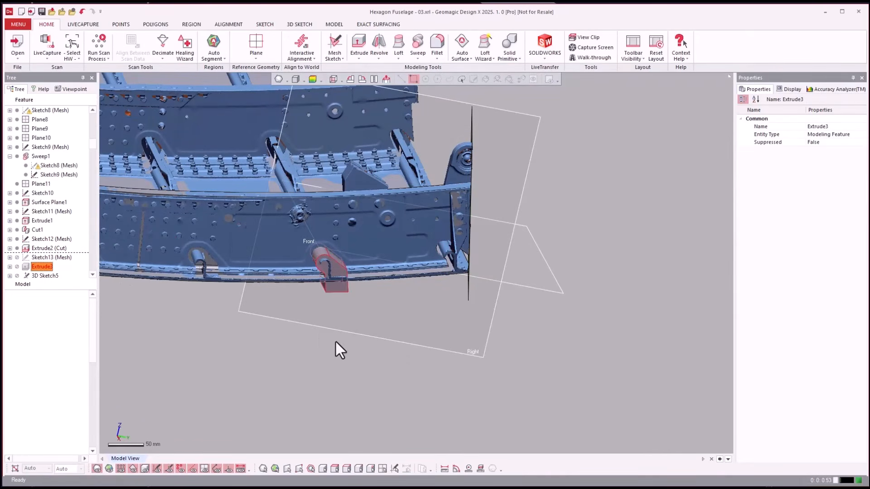
right_click_drag(340, 374, 610, 206)
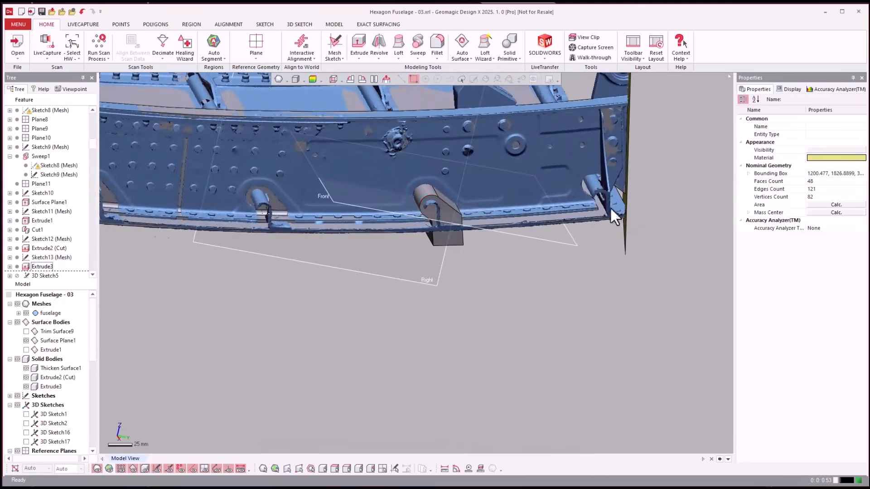
right_click_drag(387, 209, 428, 213)
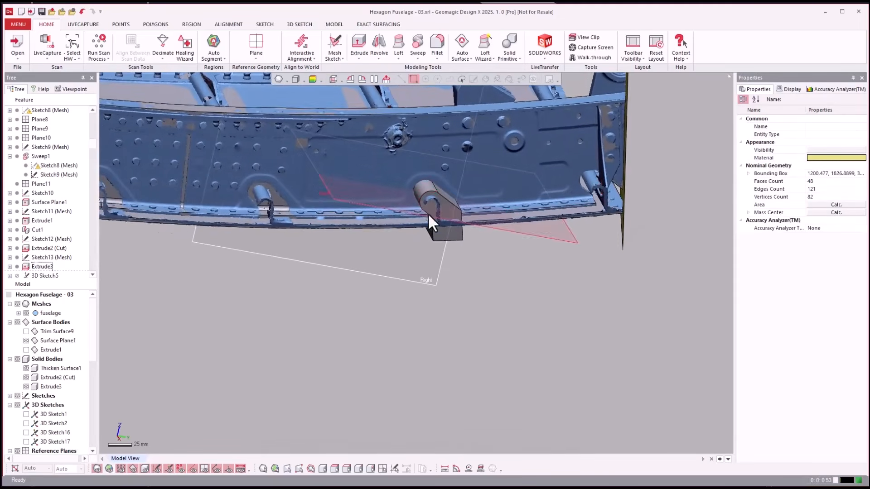
left_click(49, 249)
scroll(51, 251, "down", 2)
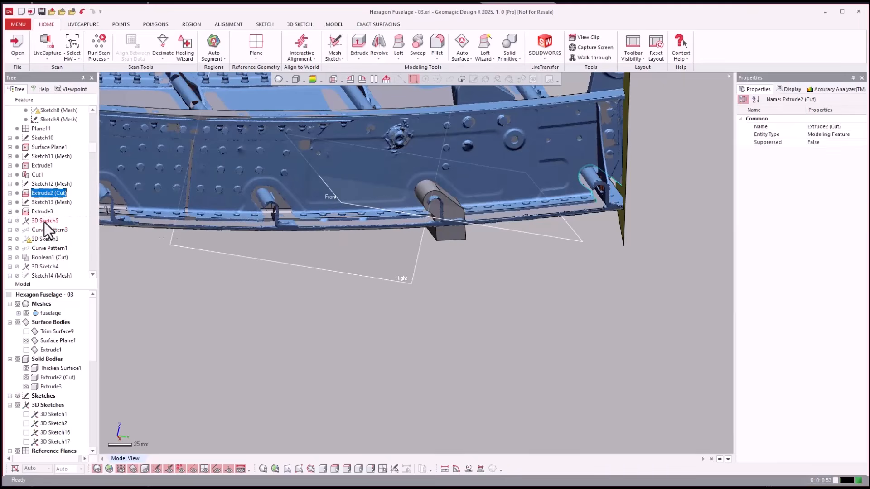
Roll the feature history forward to 3D Sketch5, review the sketch with the mesh hidden, and exit it.
left_click(45, 221)
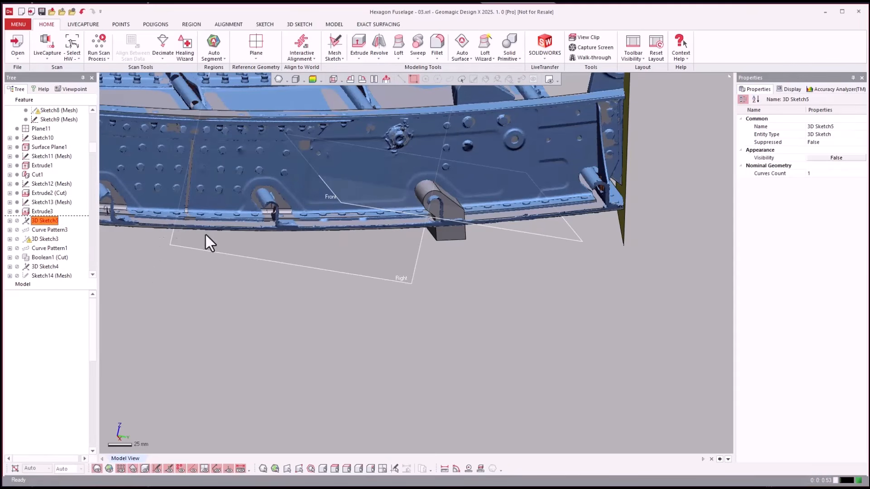
left_click(145, 292)
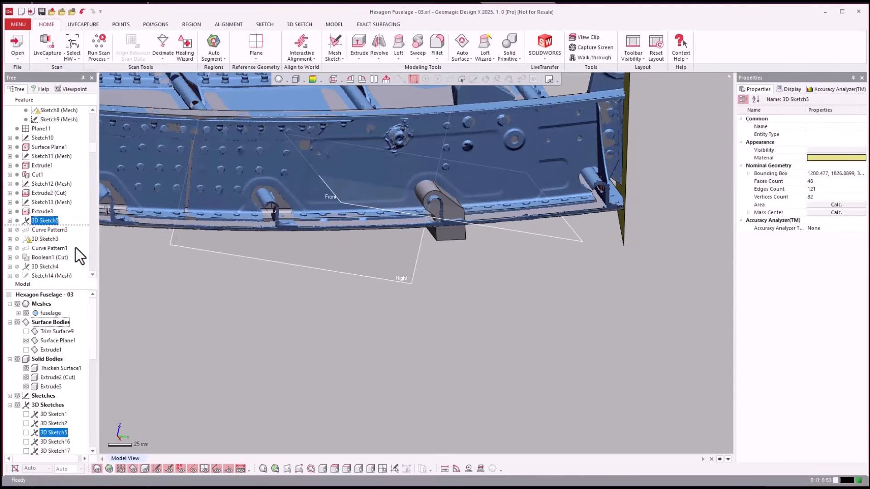
double_click(33, 220)
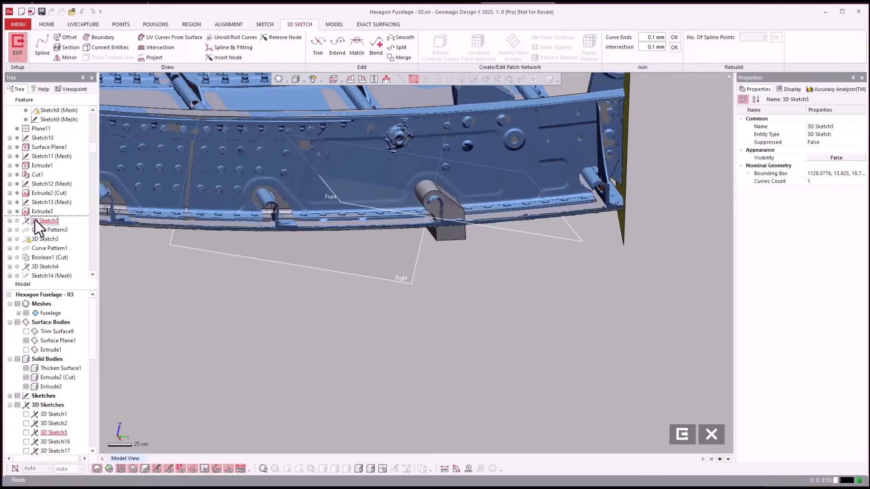
key("ctrl+1")
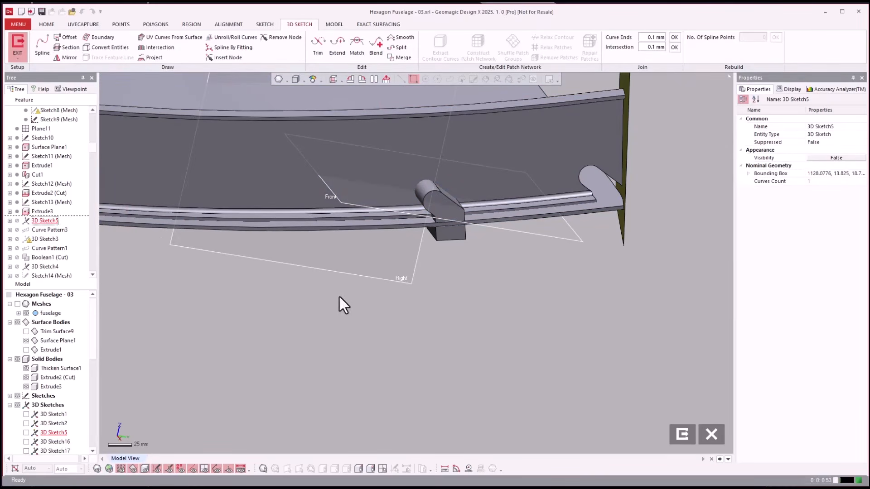
scroll(337, 299, "down", 4)
right_click_drag(334, 300, 56, 240)
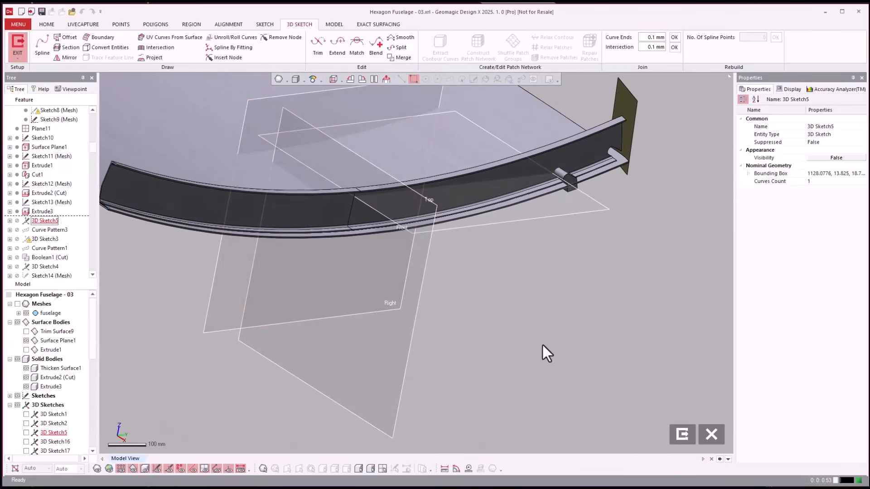
left_click(683, 434)
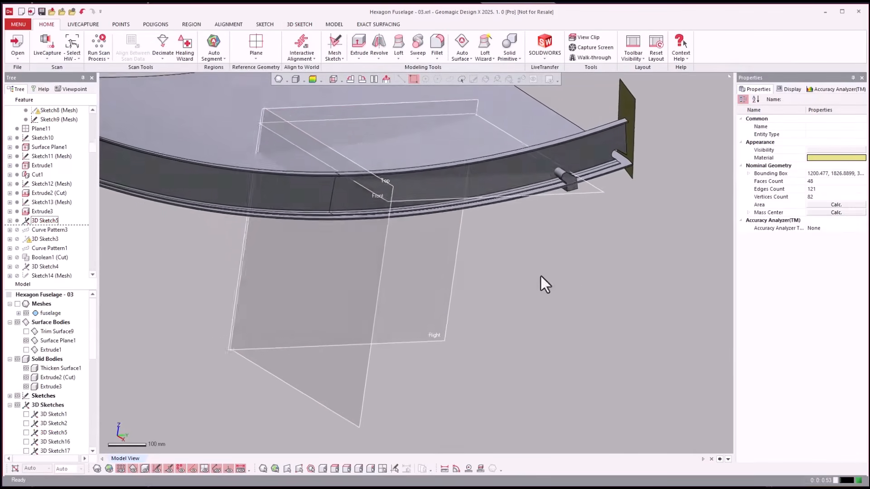
Roll the feature history forward to Curve Pattern3 and review the patterned frame's location on the skin.
left_click(40, 229)
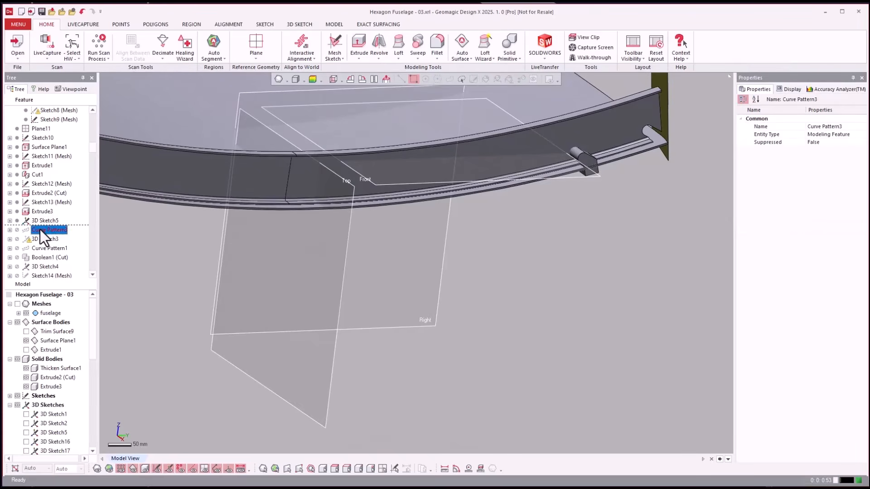
right_click(40, 230)
left_click(47, 234)
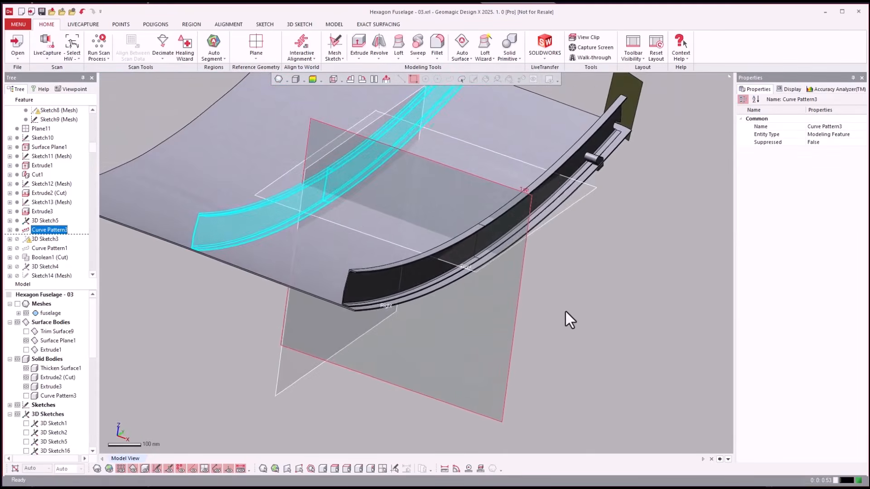
right_click_drag(441, 213, 633, 262)
left_click(633, 262)
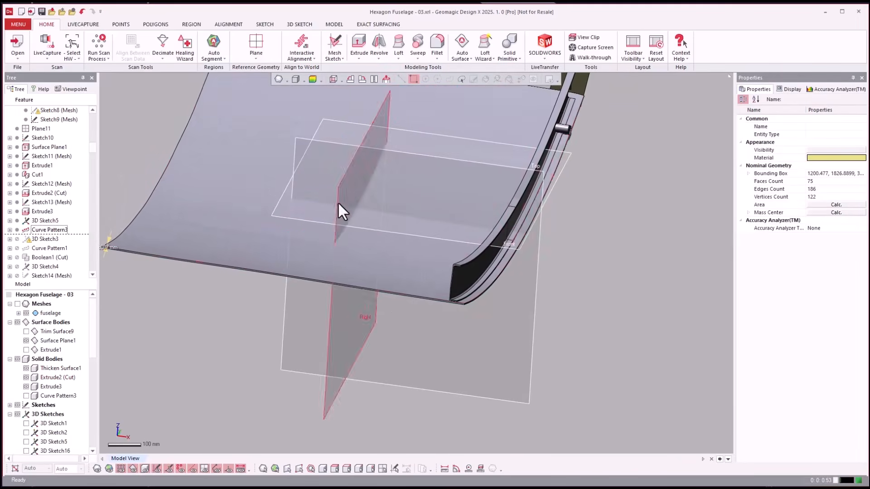
Show the Curve Pattern3 solid body and inspect both frames on the skin.
left_click(55, 230)
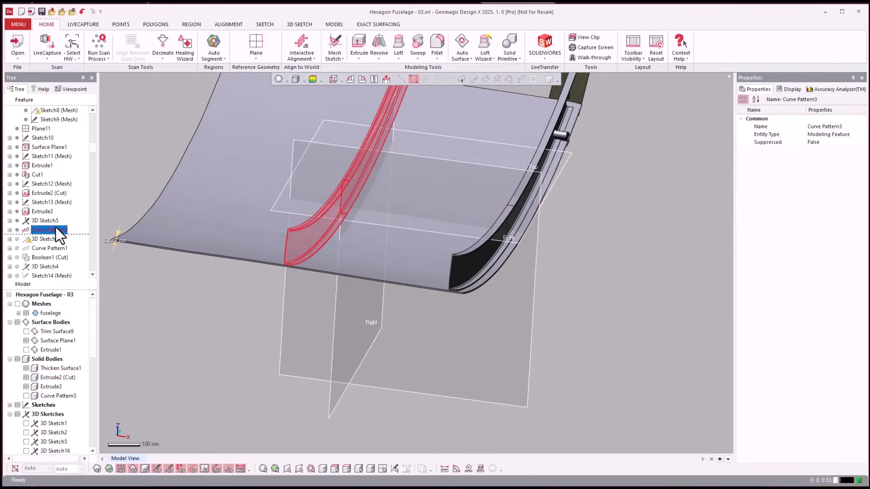
left_click(26, 397)
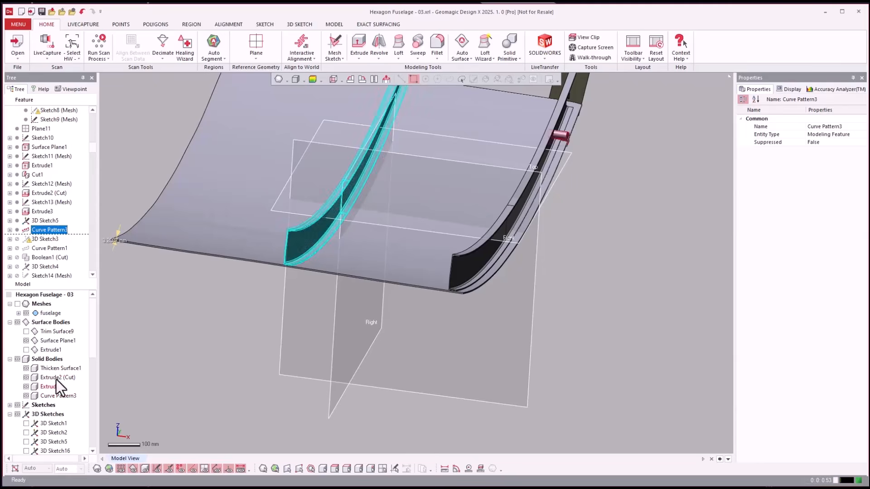
right_click_drag(312, 396, 679, 181)
right_click_drag(340, 155, 274, 211)
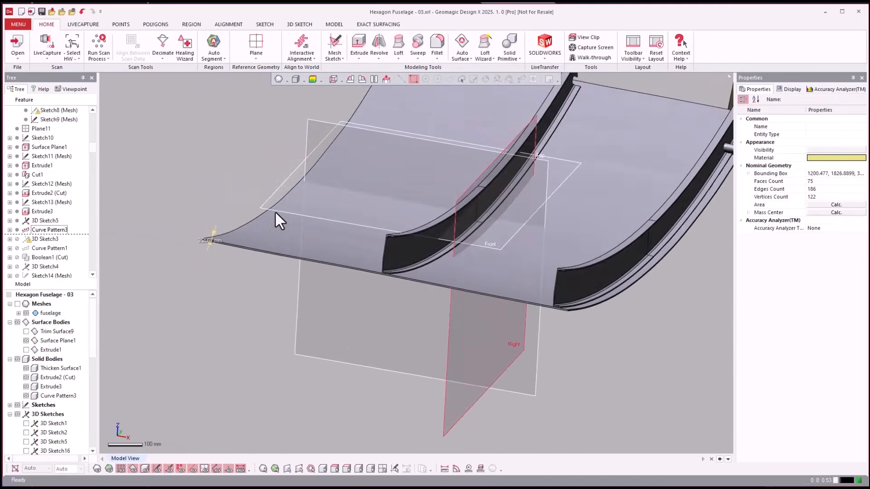
Roll the feature history forward through 3D Sketch3 to Curve Pattern1 and check the patterned cutting blocks along the frame's lower edge.
left_click(37, 241)
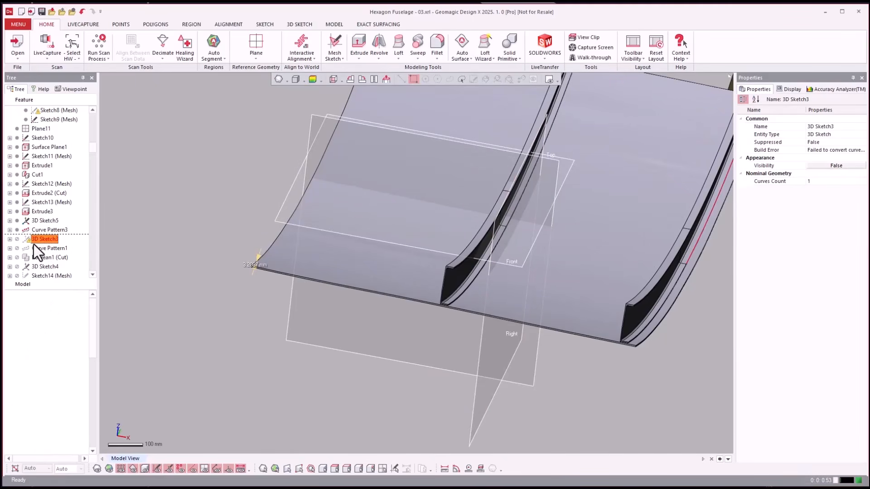
key("ctrl+Down")
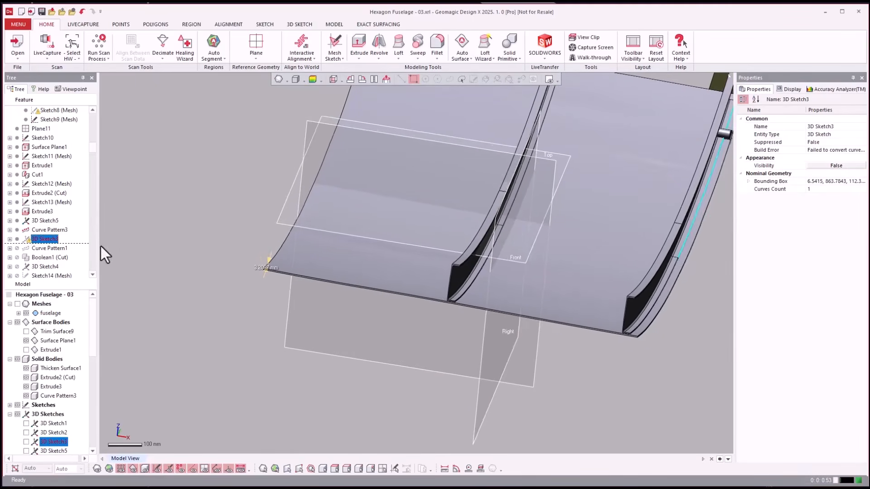
right_click(47, 252)
left_click(57, 262)
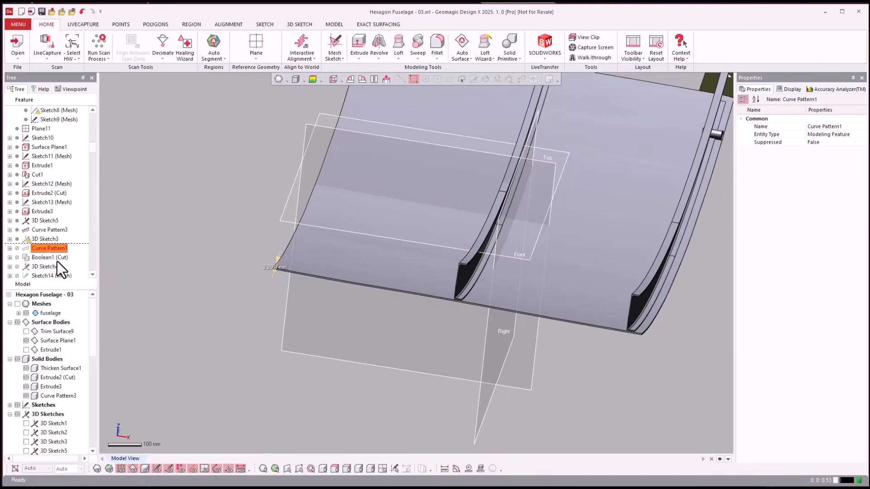
key("ctrl+Down")
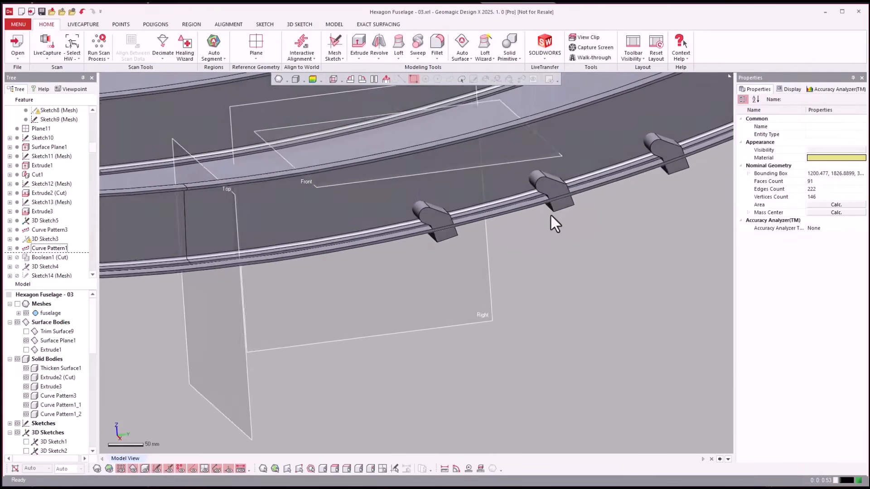
left_click(44, 249)
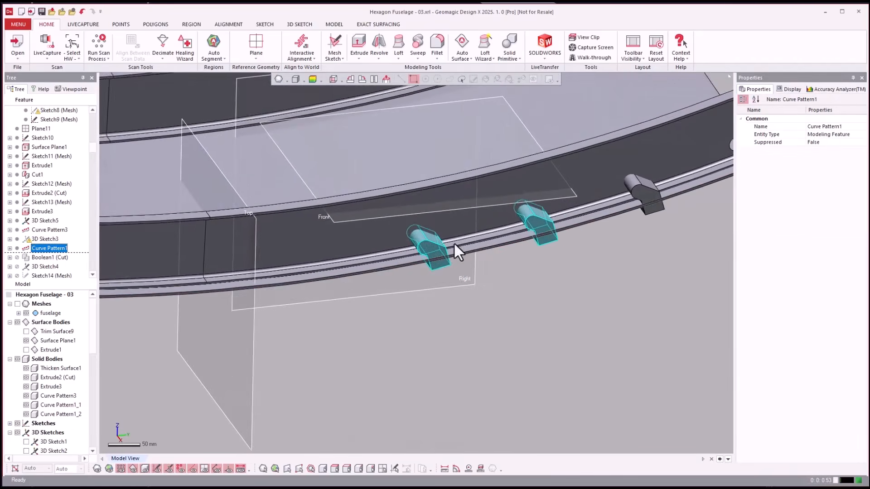
left_click(640, 206)
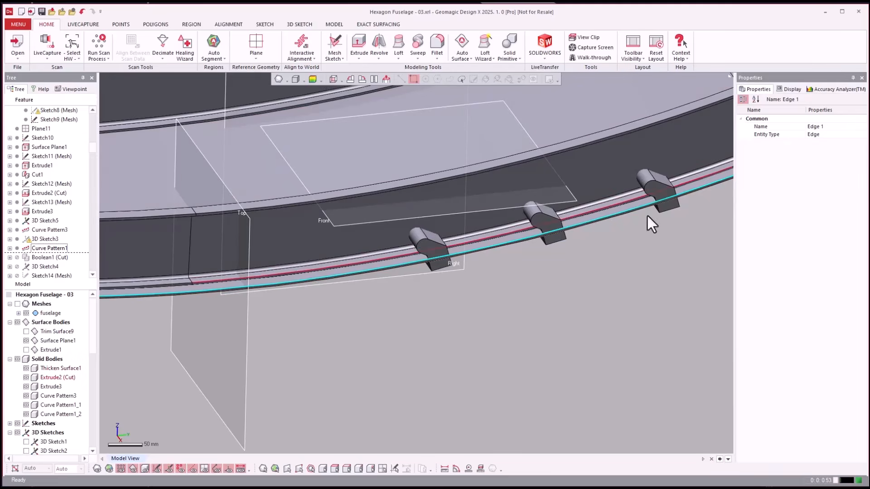
Examine the frame's curved edges and lower flange that the patterned cutting blocks follow.
key("Escape")
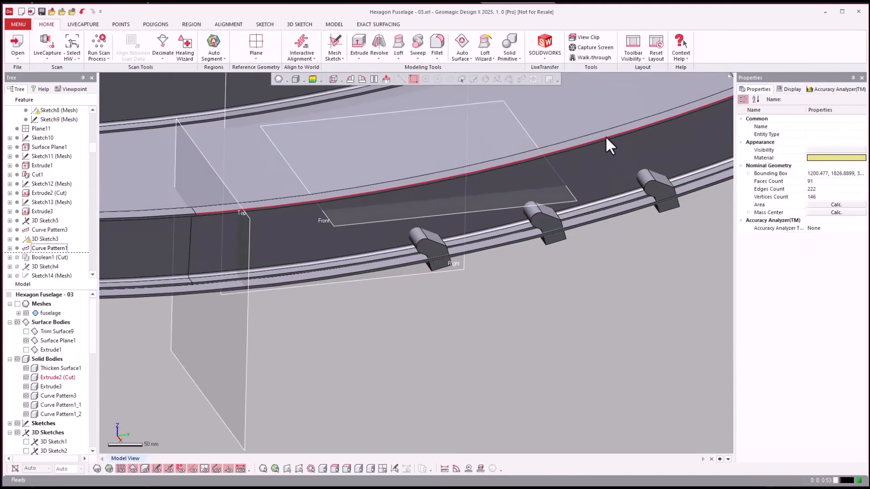
left_click(606, 136)
left_click(619, 242)
right_click_drag(619, 242, 610, 165)
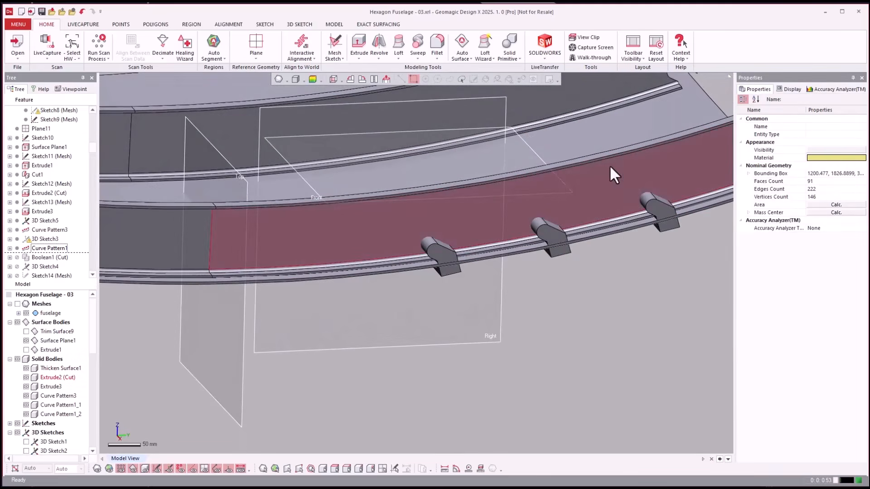
left_click(602, 227)
scroll(657, 257, "up", 5)
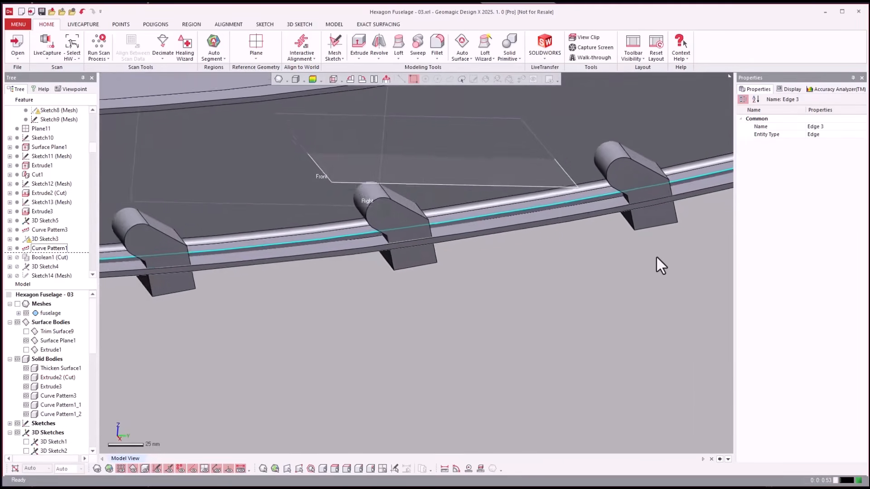
right_click_drag(640, 260, 621, 260)
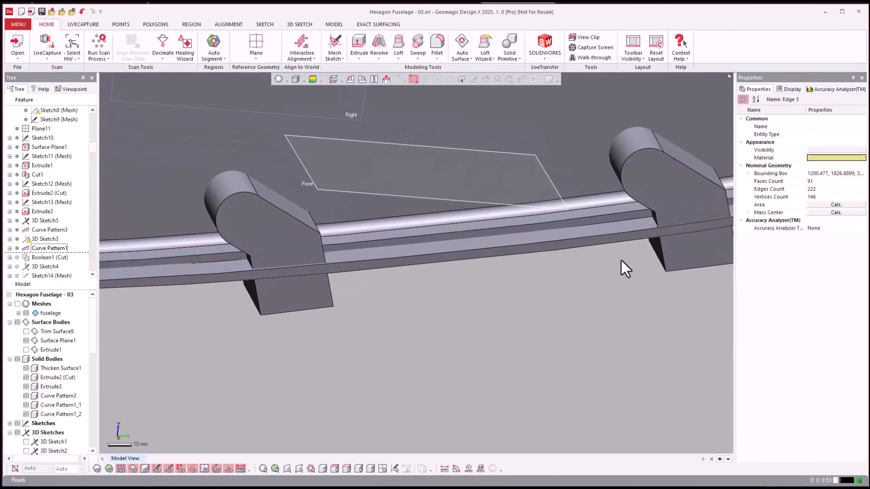
left_click(622, 213)
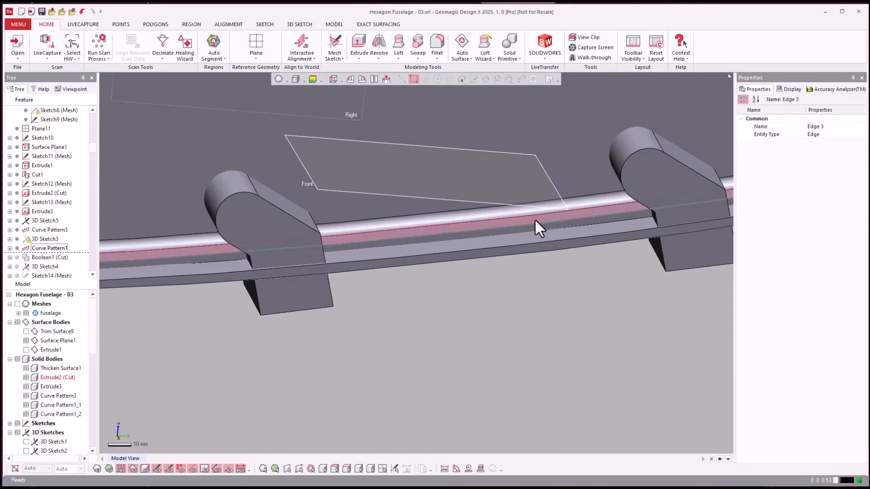
right_click_drag(535, 219, 498, 219)
scroll(476, 221, "down", 3)
scroll(454, 222, "down", 3)
right_click_drag(368, 227, 58, 243)
Open the Curve Pattern1 definition, compare its instances with the bracket positions on the scan mesh, and close it.
double_click(54, 247)
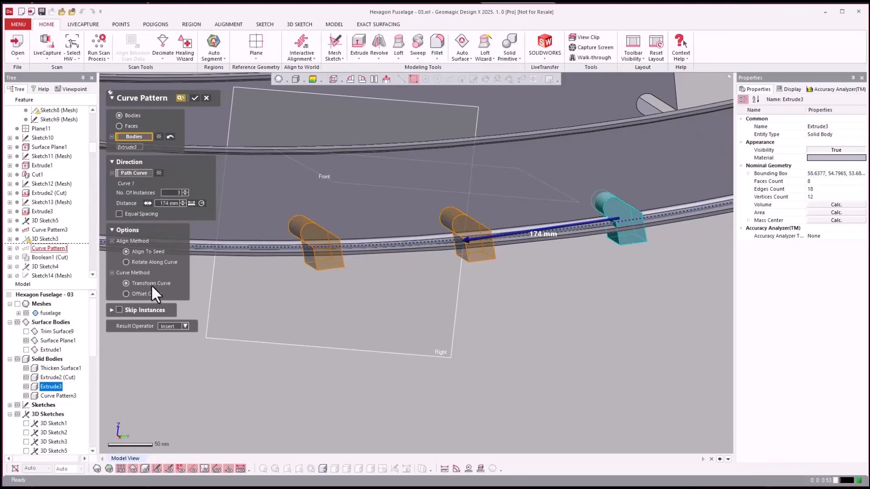
left_click(616, 215)
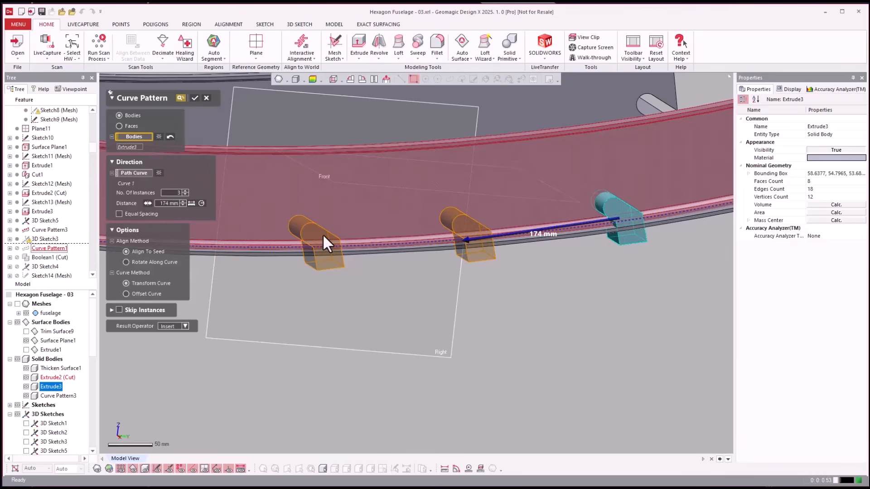
scroll(472, 283, "down", 3)
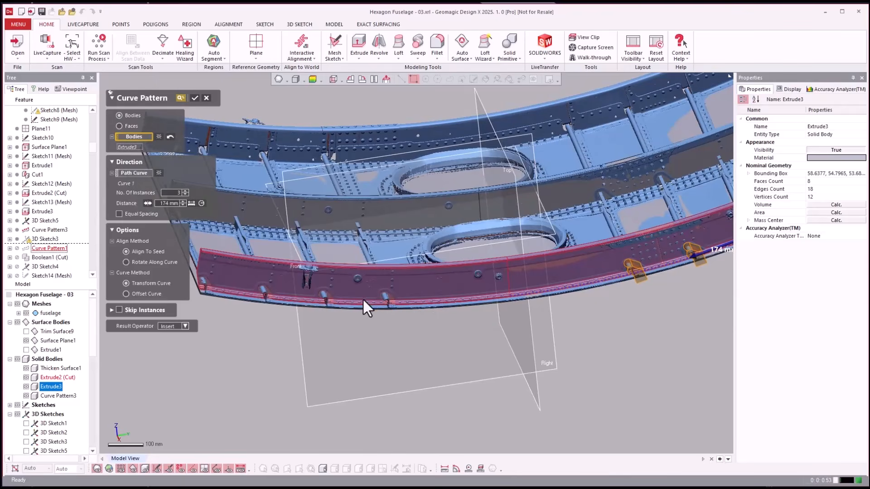
right_click_drag(416, 292, 403, 292)
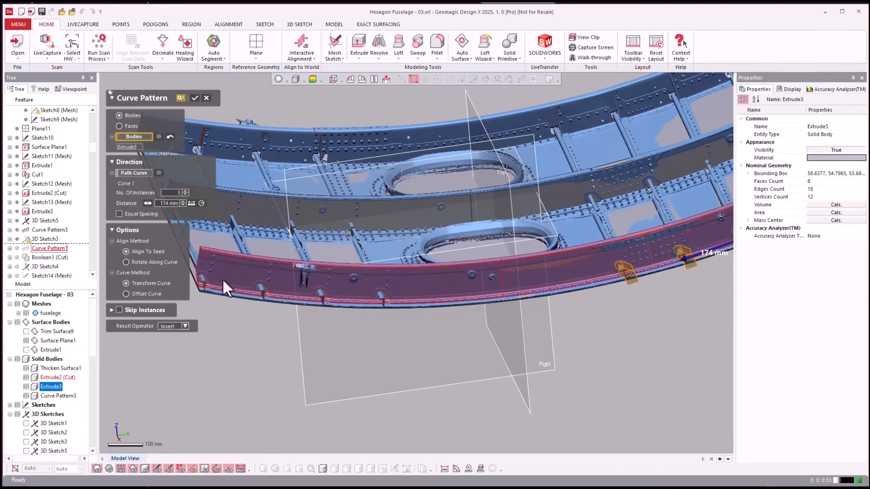
key("Return")
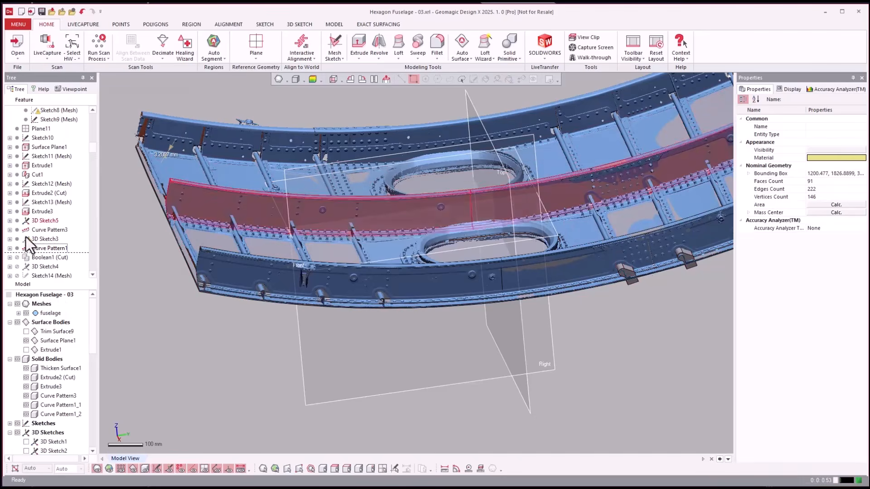
Roll the feature history forward through Boolean1 (Cut) to Extrude4.
left_click(38, 258)
right_click(38, 258)
left_click(43, 262)
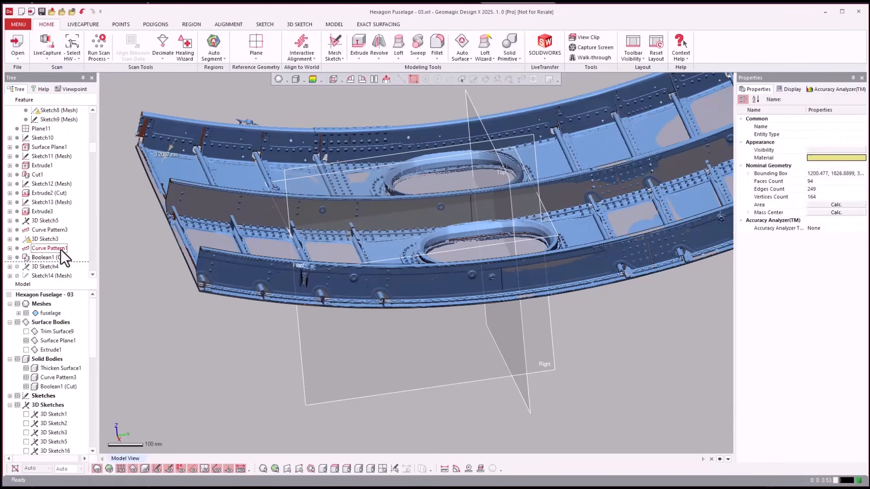
left_click(62, 248)
left_click(38, 200)
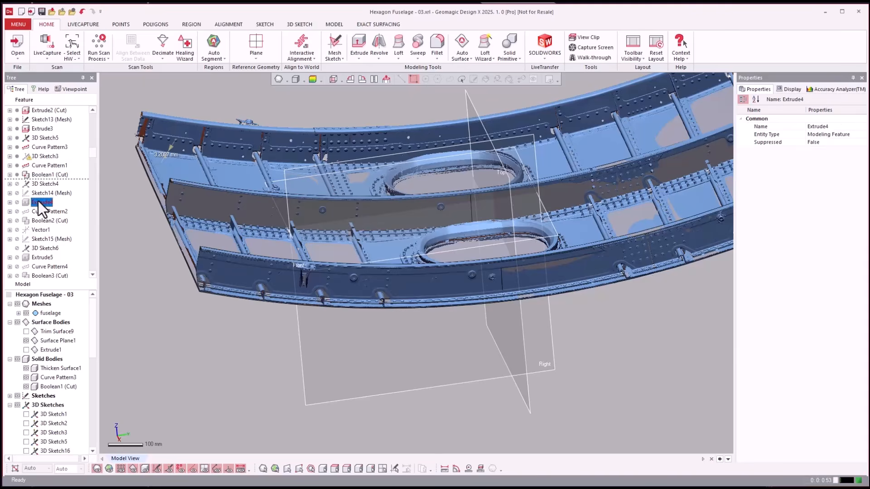
right_click(38, 201)
left_click(48, 207)
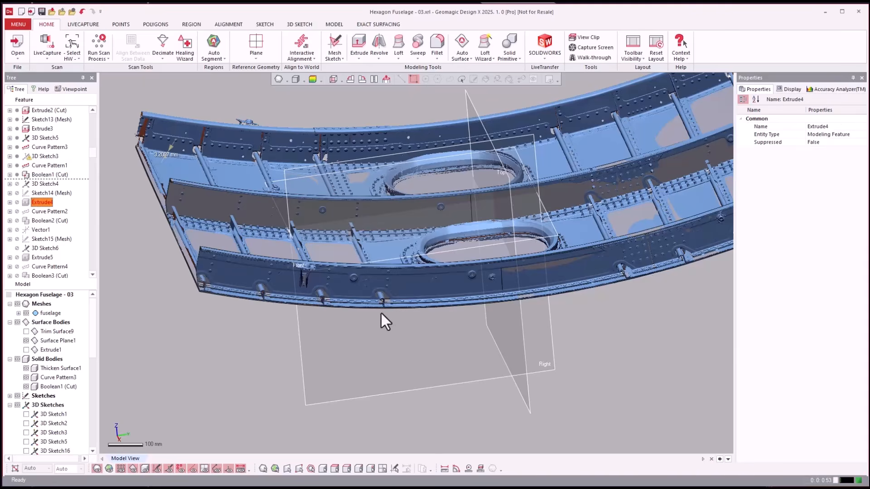
Roll the feature history forward to Boolean2 (Cut) and inspect the cutouts along the frame with the mesh hidden.
left_click(40, 221)
right_click(39, 222)
left_click(48, 225)
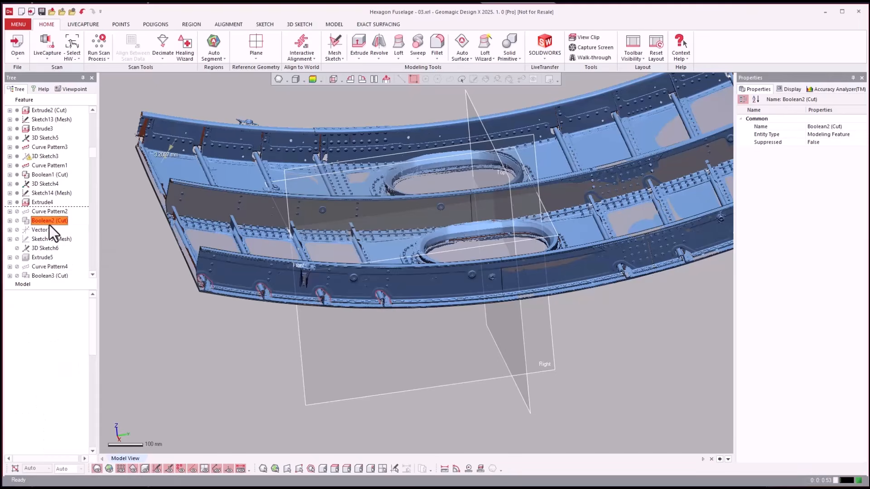
scroll(241, 330, "up", 5)
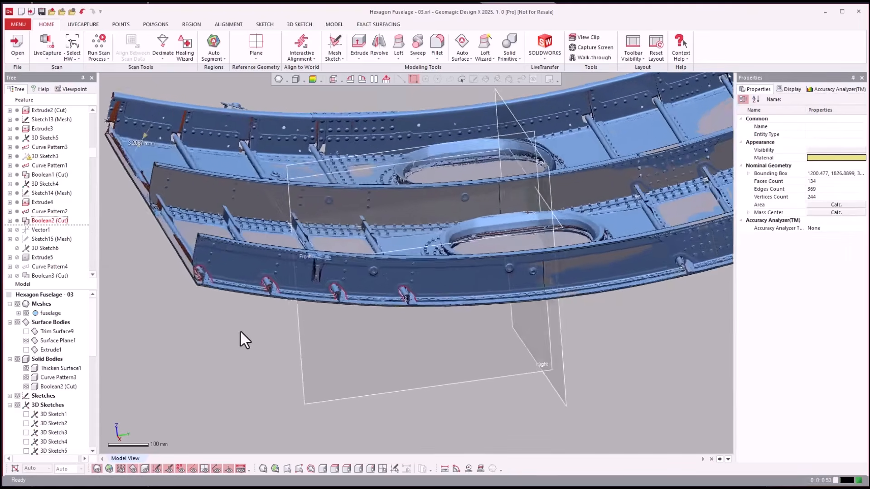
key("Escape")
key("ctrl+1")
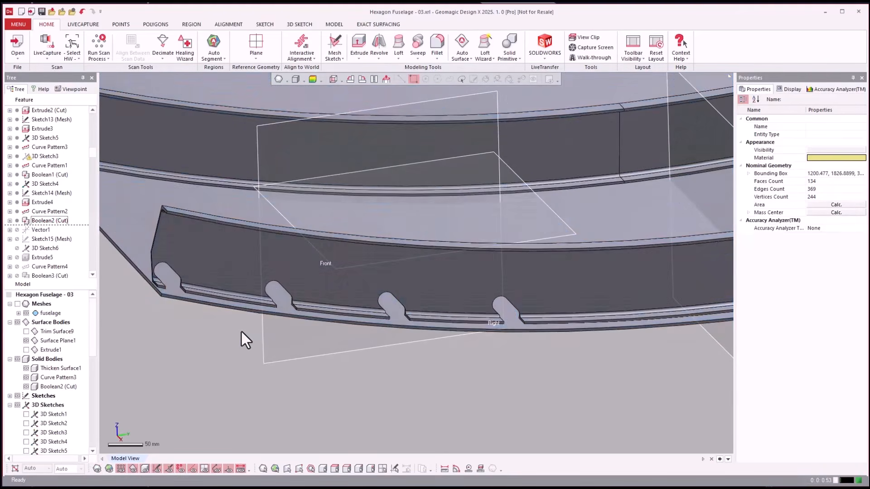
scroll(241, 332, "down", 4)
scroll(241, 332, "down", 2)
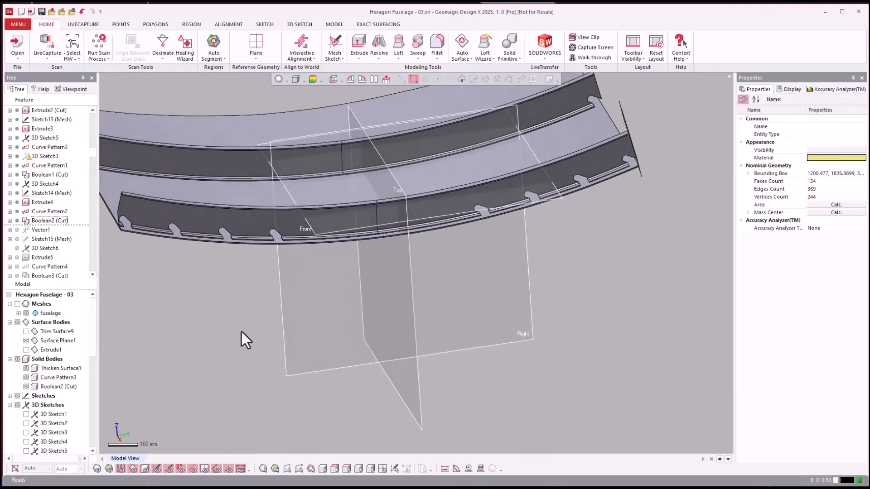
Select Curve Pattern4, show the scan mesh, and inspect the stringer ends where they meet the second frame.
left_click(47, 266)
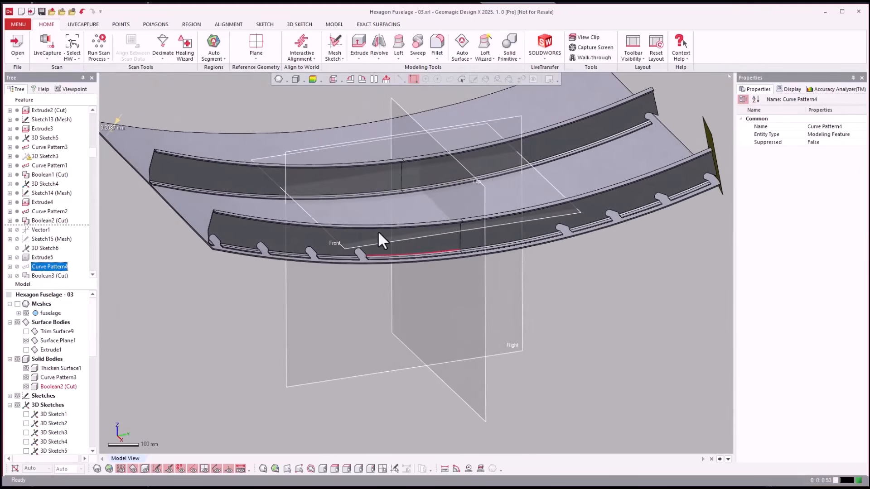
scroll(325, 203, "up", 1)
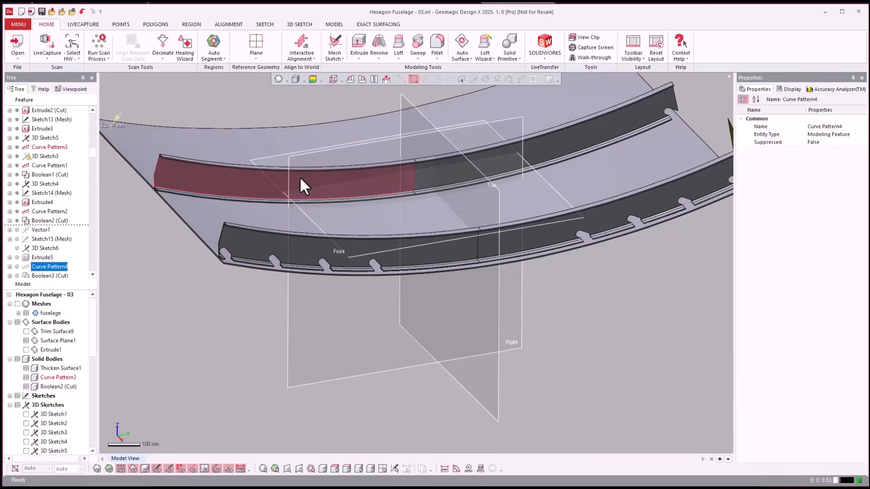
key("ctrl+1")
scroll(266, 186, "up", 2)
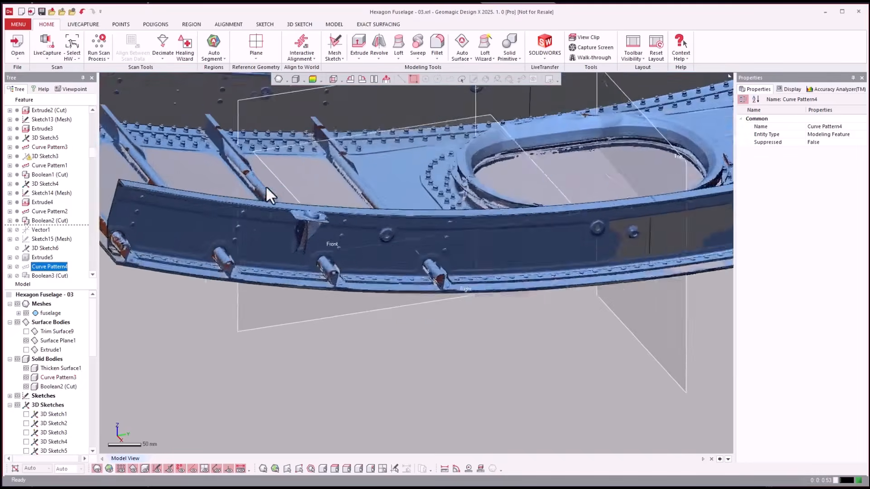
scroll(265, 185, "up", 5)
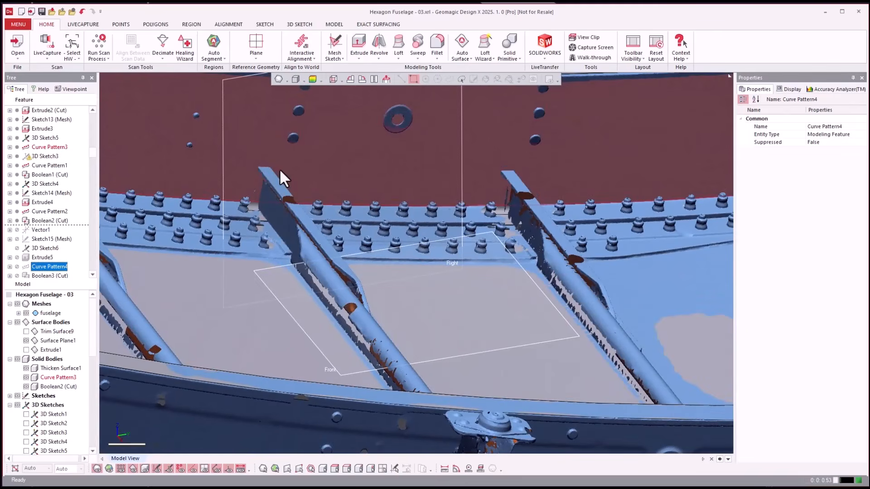
right_click_drag(281, 169, 306, 162)
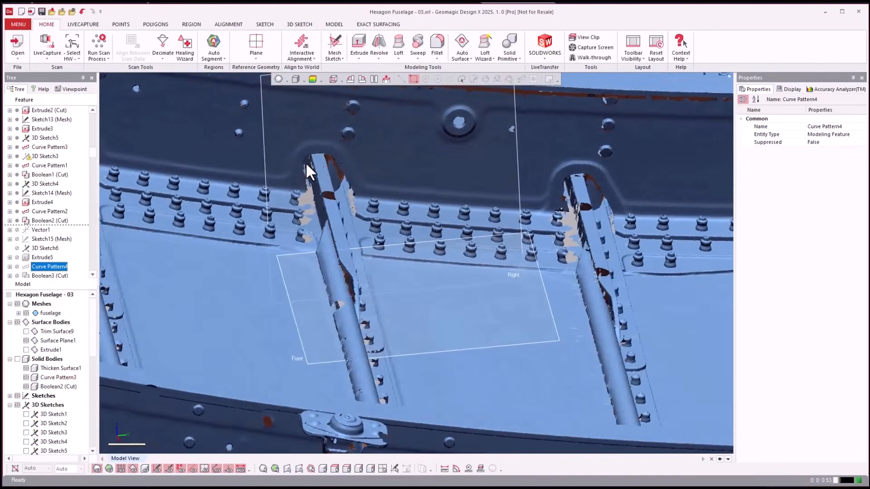
Roll the feature history forward to Curve Pattern4.
key("ctrl+0")
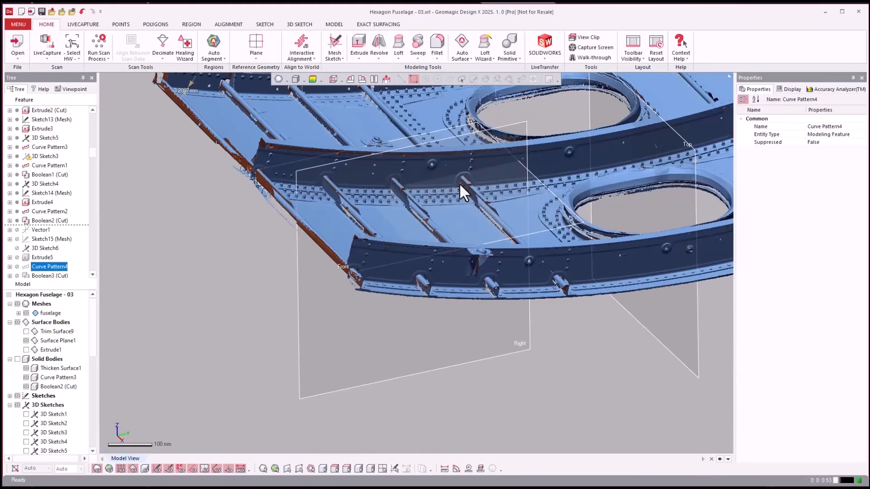
right_click_drag(458, 183, 117, 272)
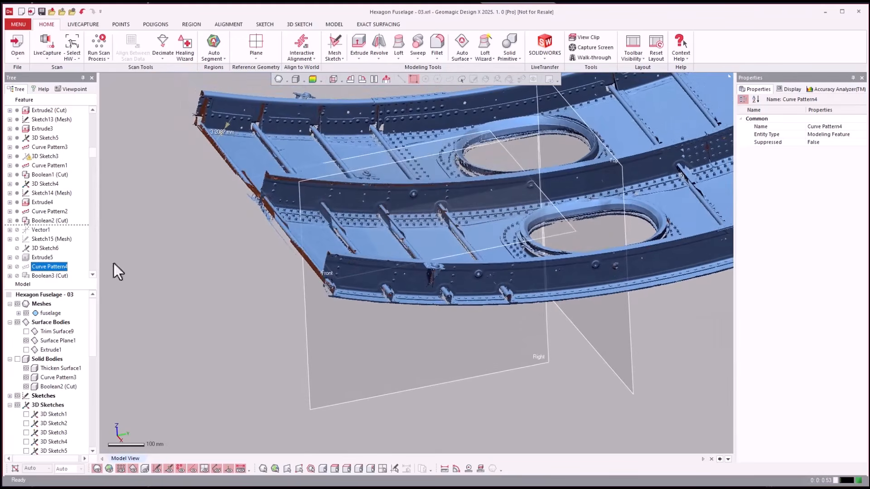
right_click(51, 268)
left_click(63, 271)
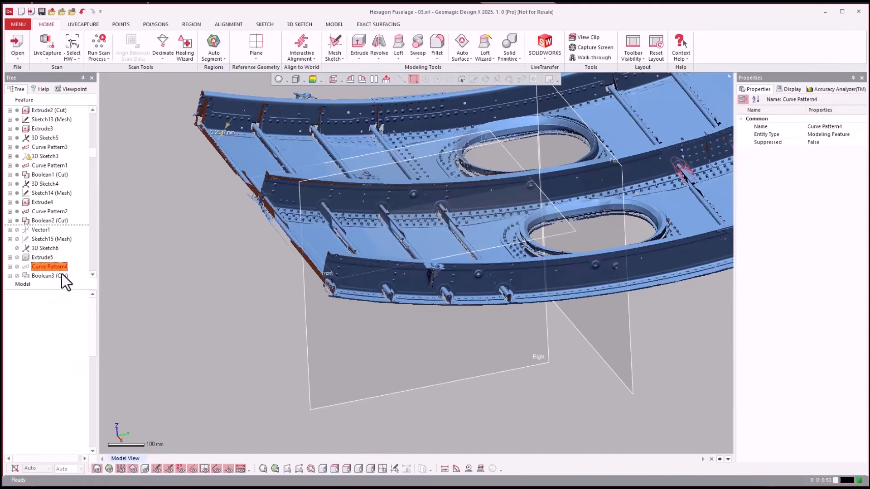
left_click(479, 397)
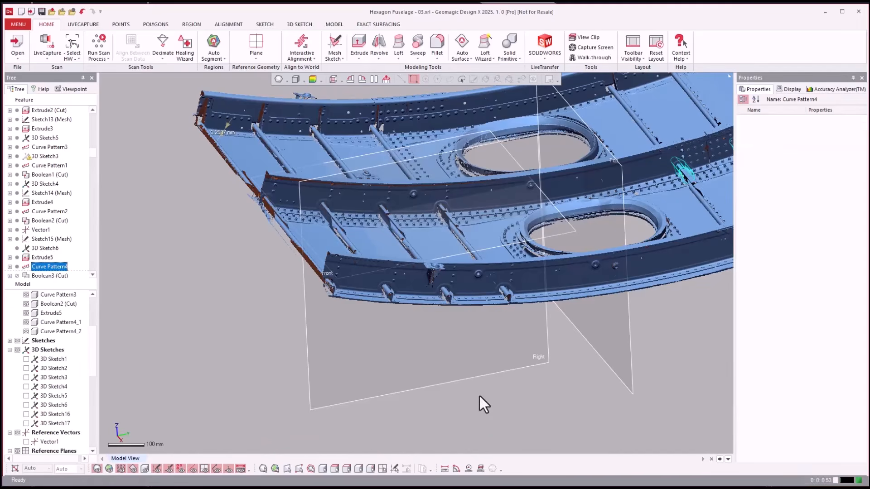
Roll the feature history forward to the Boolean3 (Cut) feature.
right_click_drag(479, 396, 615, 208)
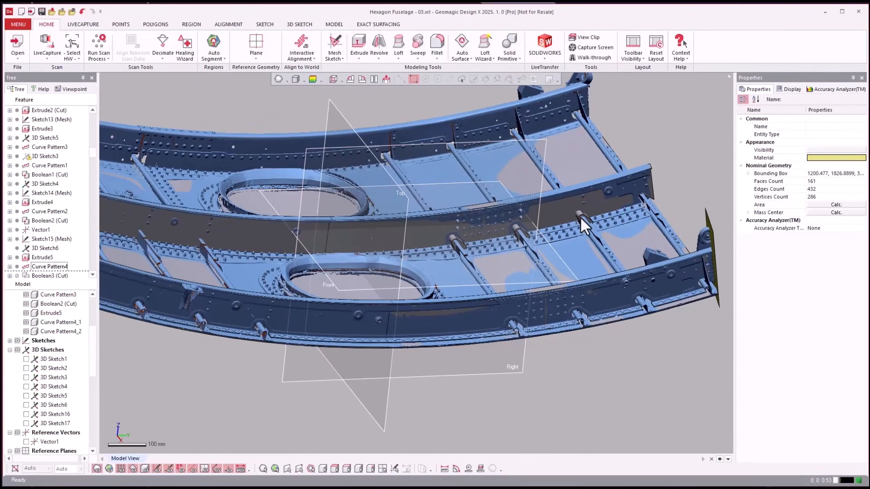
right_click_drag(476, 232, 113, 231)
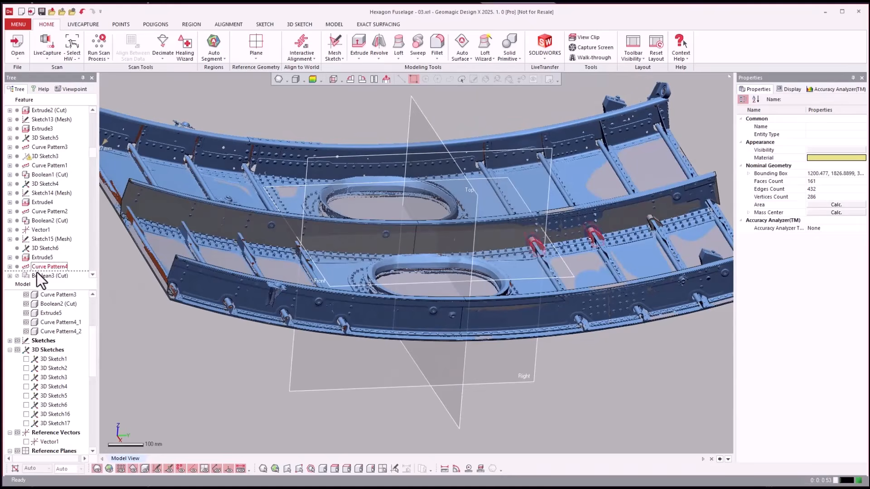
left_click(37, 274)
right_click(56, 274)
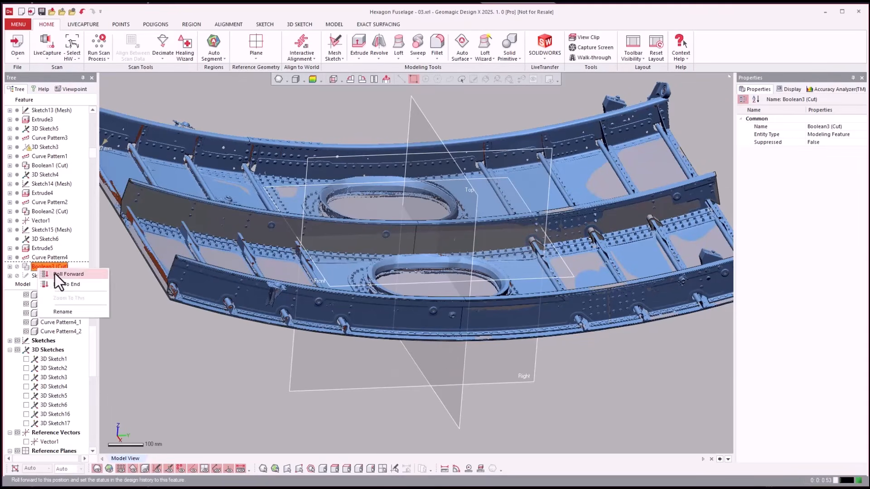
key("Escape")
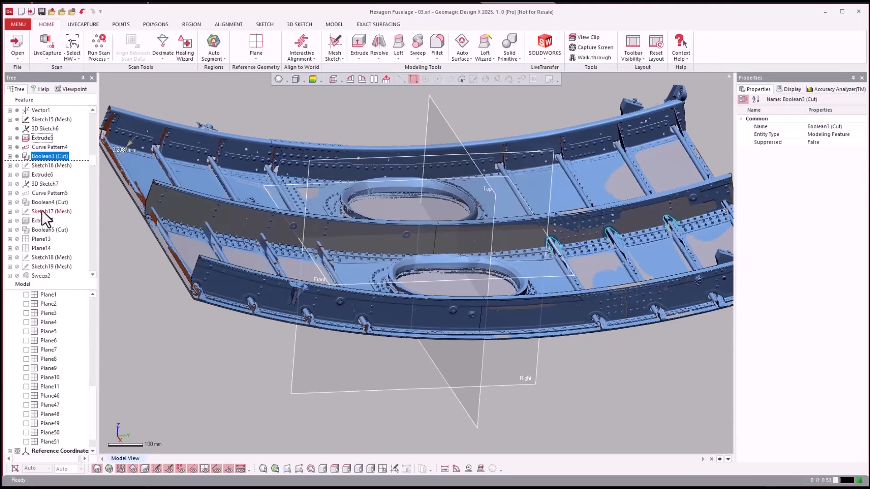
Roll the feature history forward to Curve Pattern5 and on to Boolean4 (Cut).
left_click(56, 194)
right_click(55, 194)
left_click(61, 201)
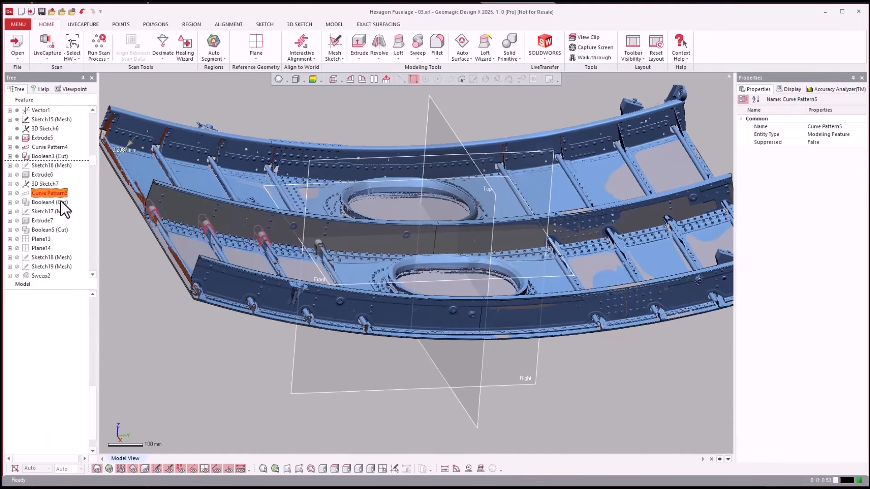
left_click(42, 203)
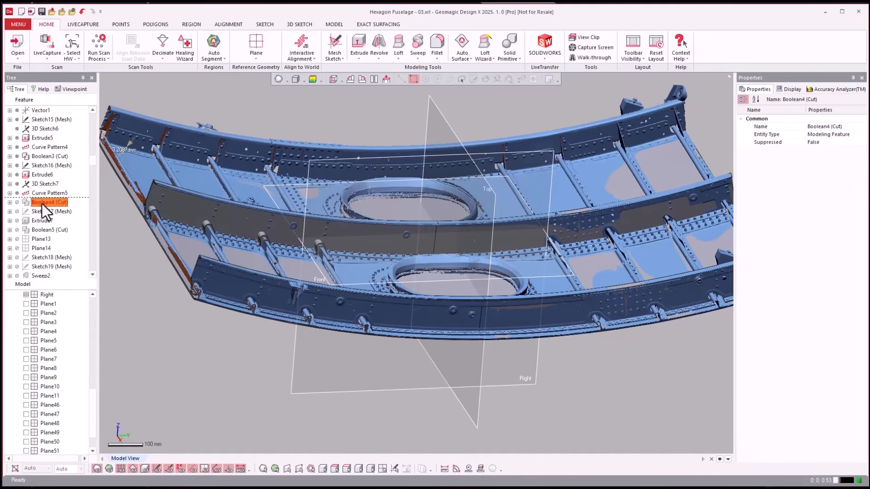
right_click(43, 203)
left_click(54, 208)
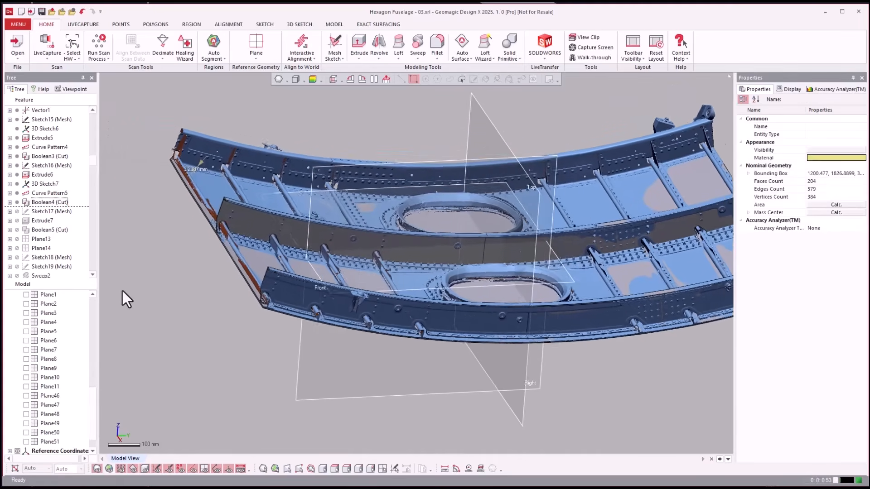
Roll the feature history forward to the Boolean5 (Cut) feature.
left_click(38, 232)
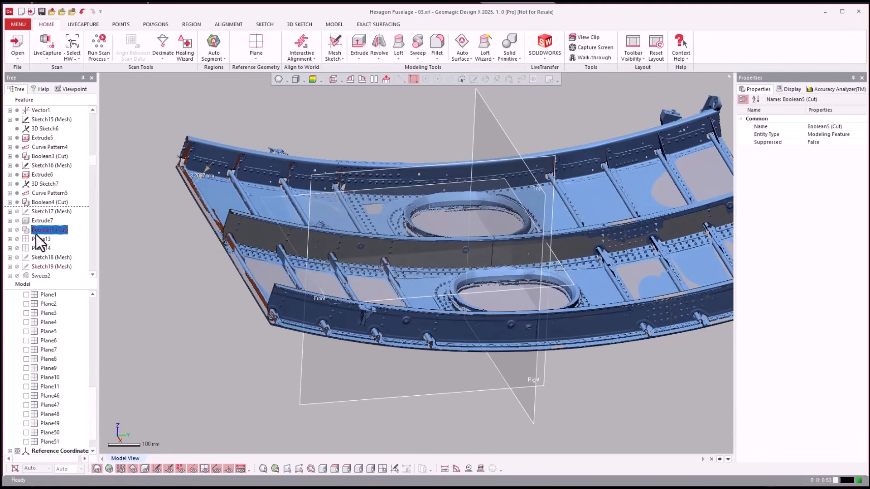
right_click(37, 233)
left_click(43, 238)
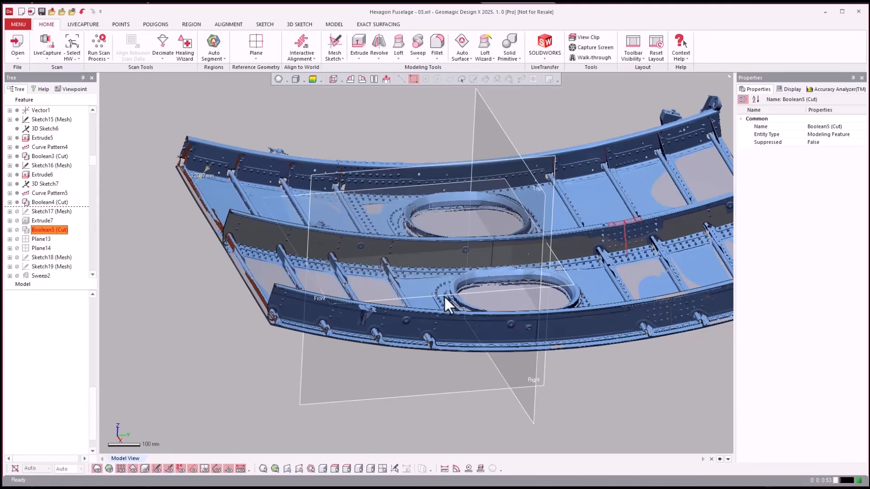
Examine the splice joint on the middle frame, comparing the scan mesh with the modelled solids.
scroll(611, 231, "up", 10)
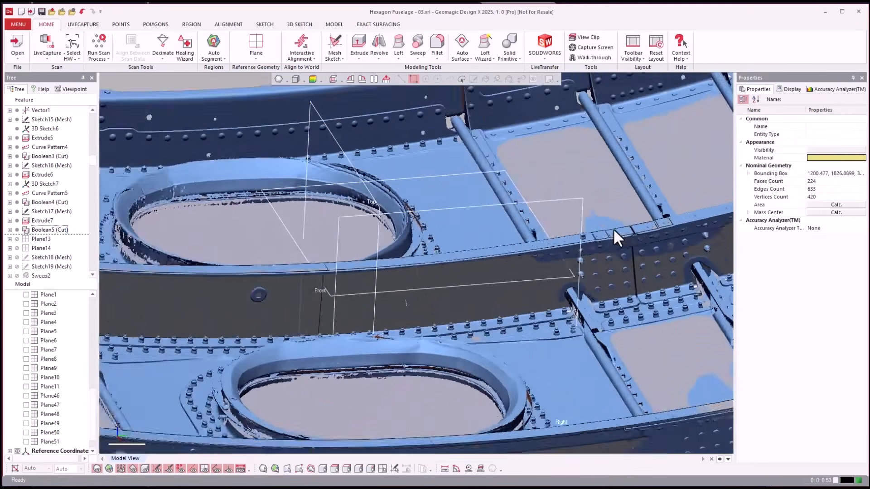
scroll(613, 232, "up", 8)
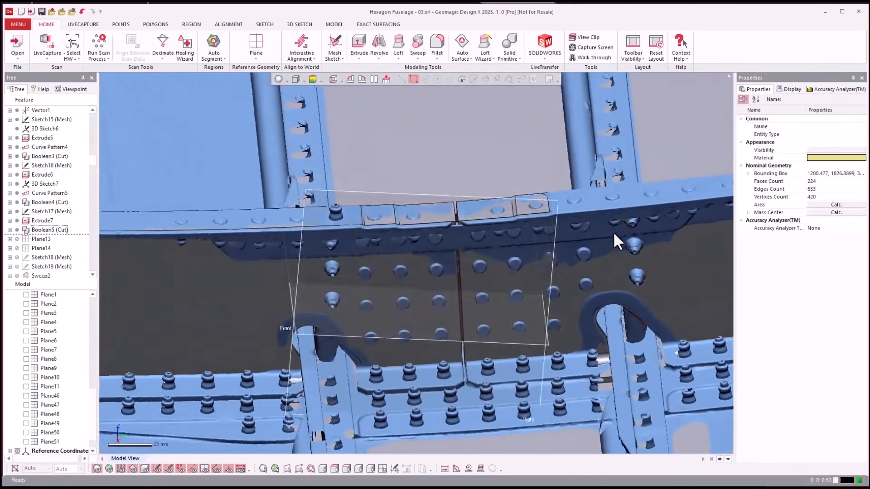
scroll(611, 232, "down", 3)
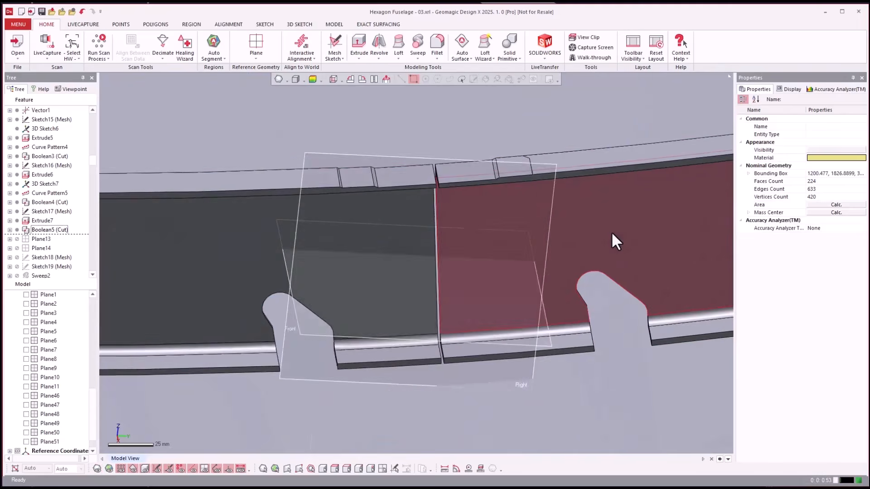
scroll(565, 374, "down", 5)
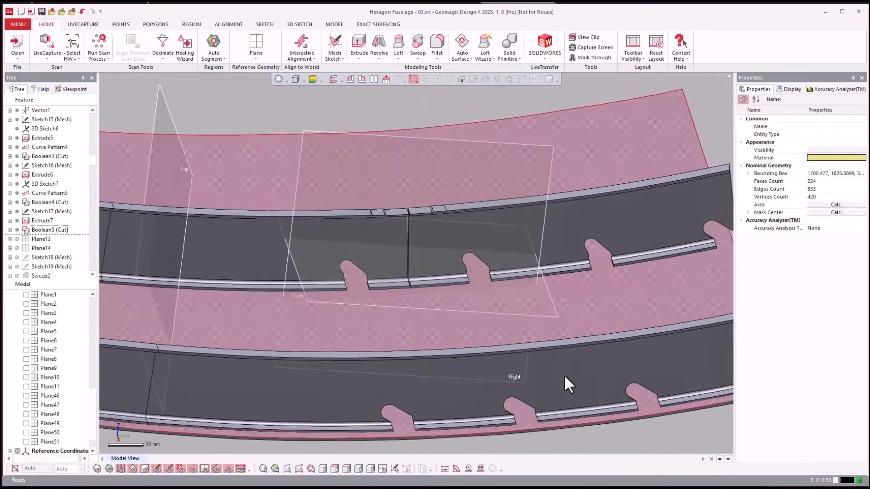
scroll(393, 204, "up", 5)
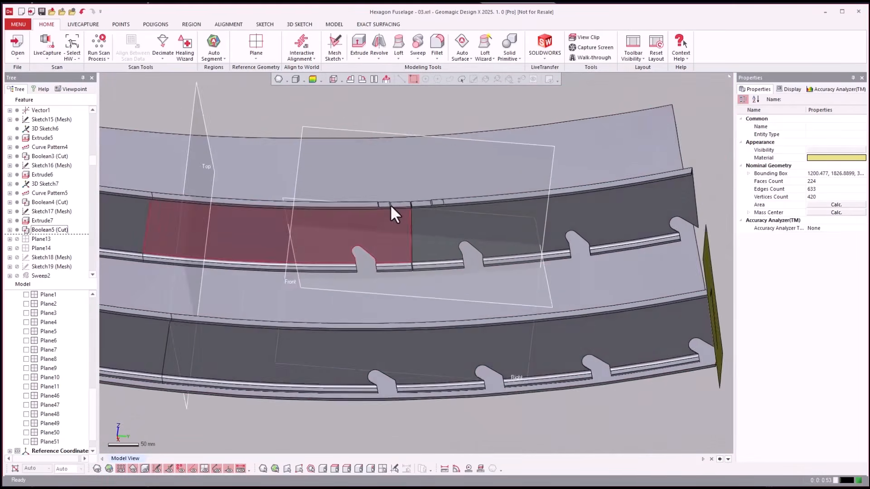
scroll(466, 199, "down", 7)
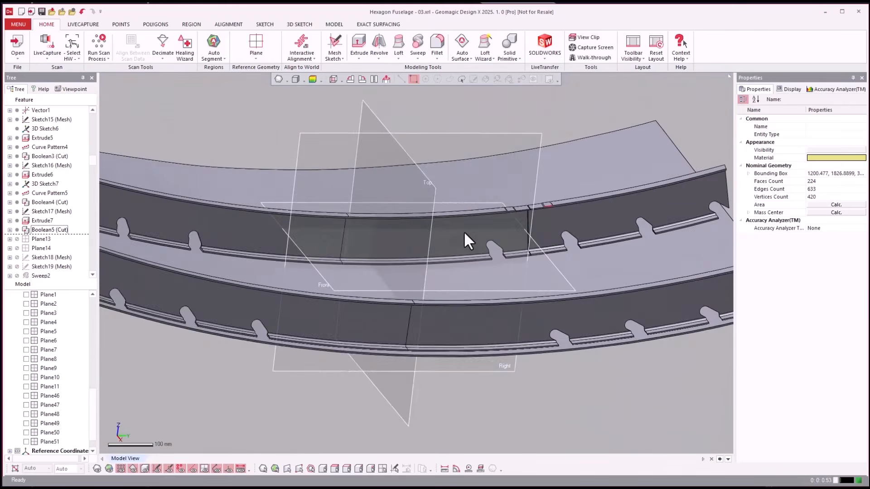
right_click_drag(465, 234, 425, 231)
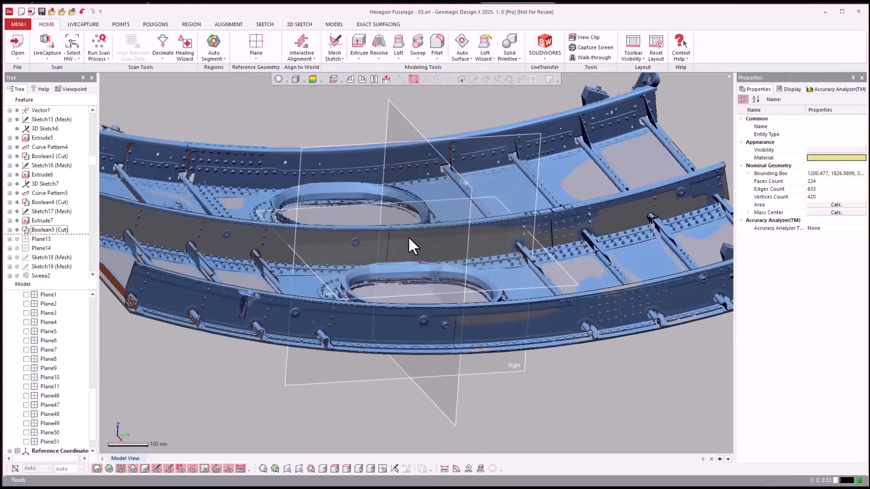
Roll the feature history forward to Sweep2 and inspect the swept frame profile against the mesh.
scroll(51, 250, "down", 3)
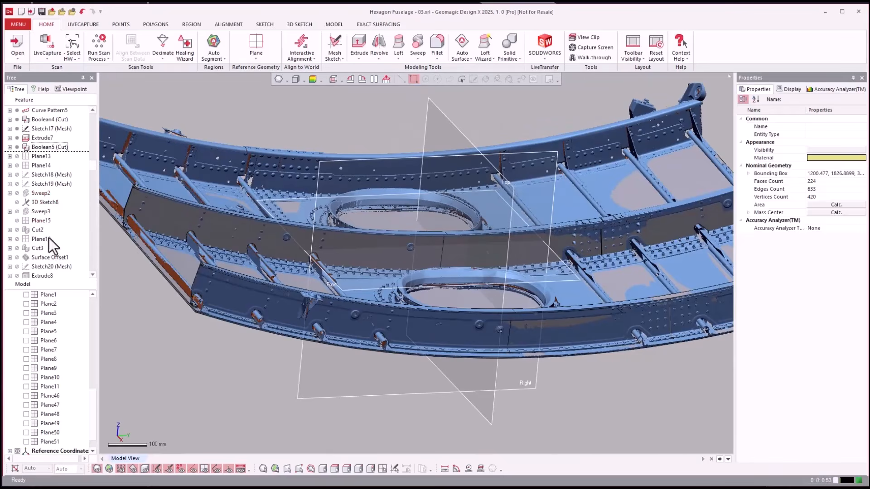
left_click(35, 192)
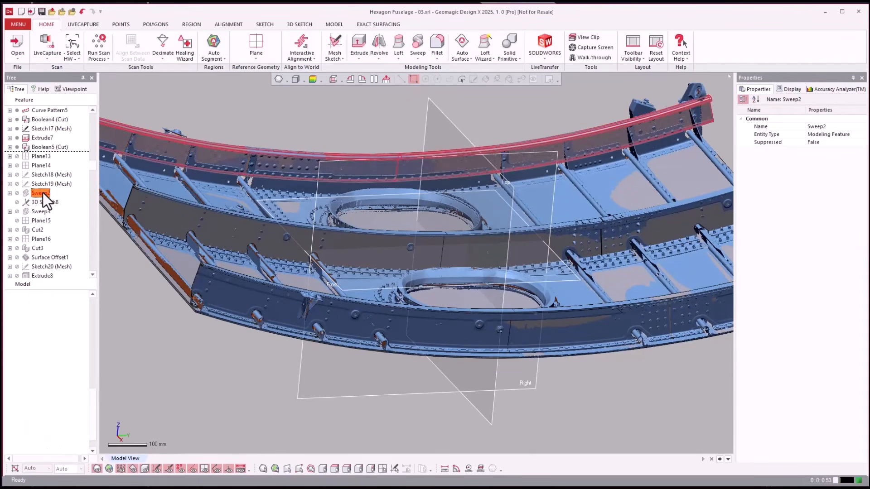
double_click(43, 192)
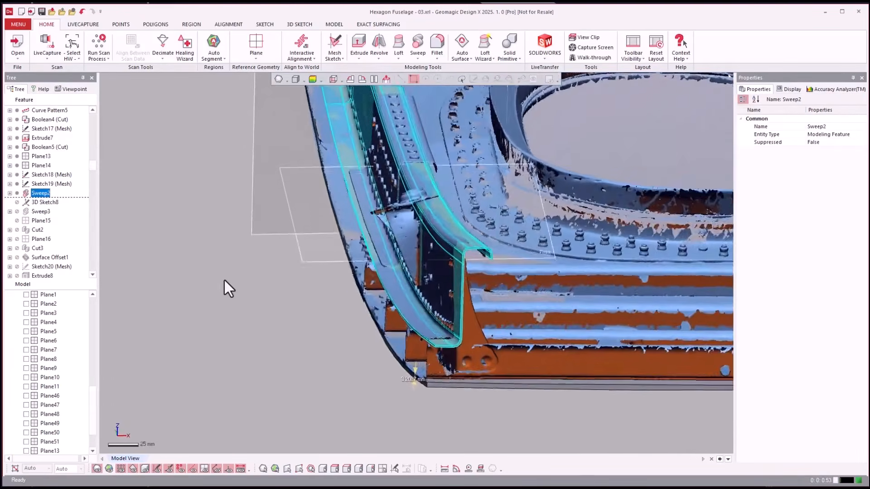
right_click_drag(313, 306, 314, 225)
scroll(349, 236, "down", 3)
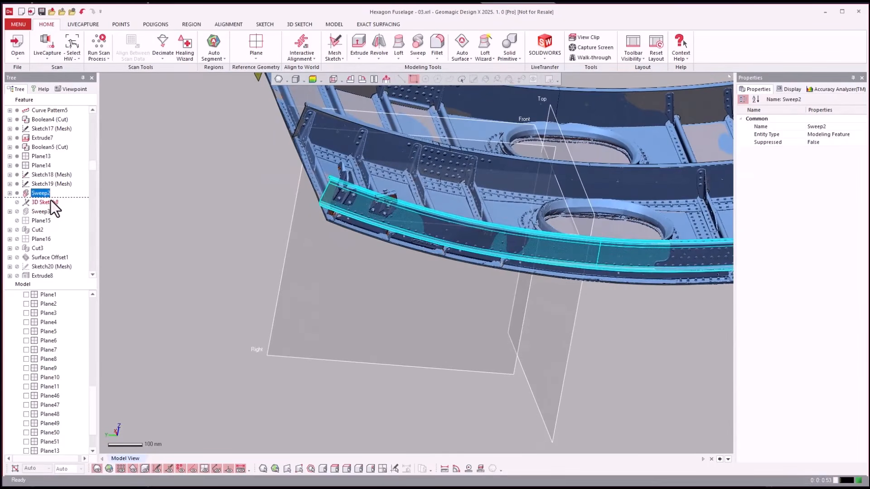
Roll the feature history forward through 3D Sketch8 to Sweep3.
left_click(50, 203)
right_click(52, 200)
left_click(56, 203)
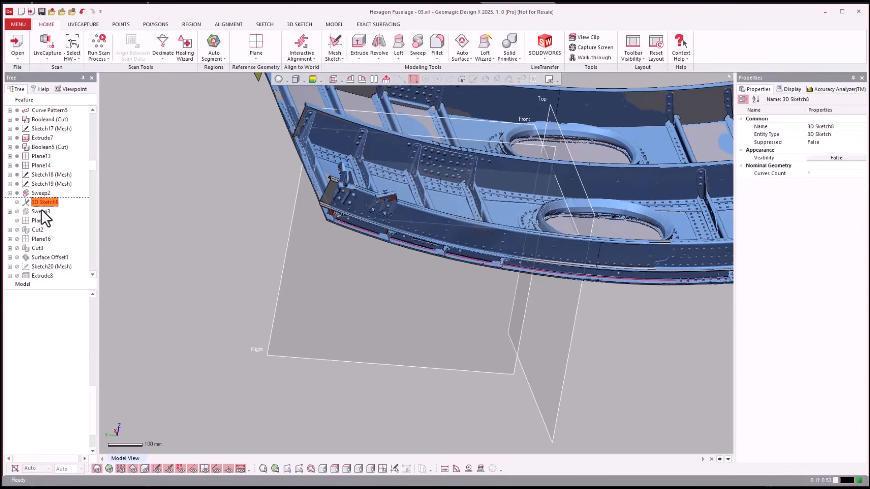
right_click(34, 213)
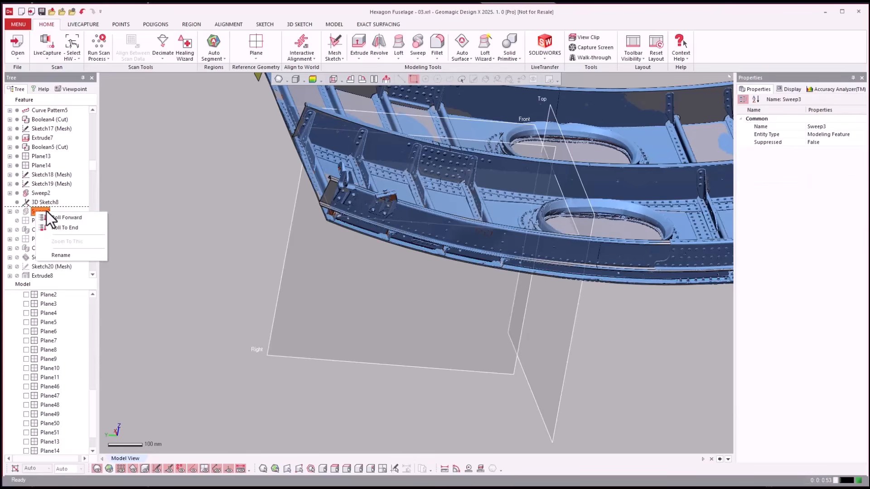
left_click(63, 217)
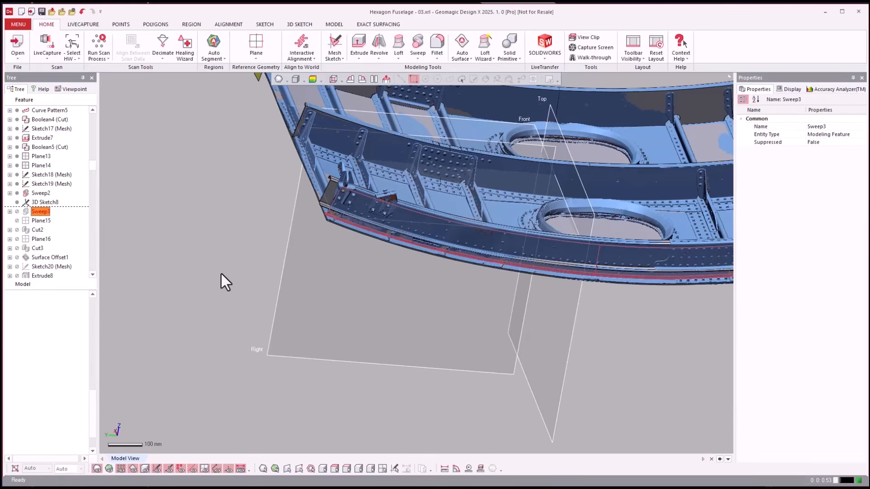
Inspect the swept frames from the far end, toggling the mesh and solid body display.
right_click_drag(241, 254, 443, 219)
scroll(309, 252, "up", 5)
key("ctrl+1")
key("ctrl+1")
key("ctrl+5")
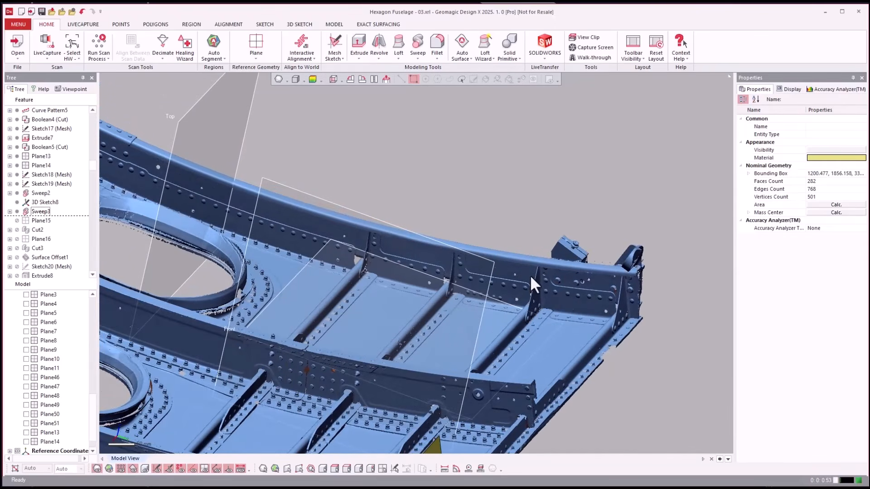
Roll the feature history forward to Cut2.
right_click_drag(530, 276, 54, 206)
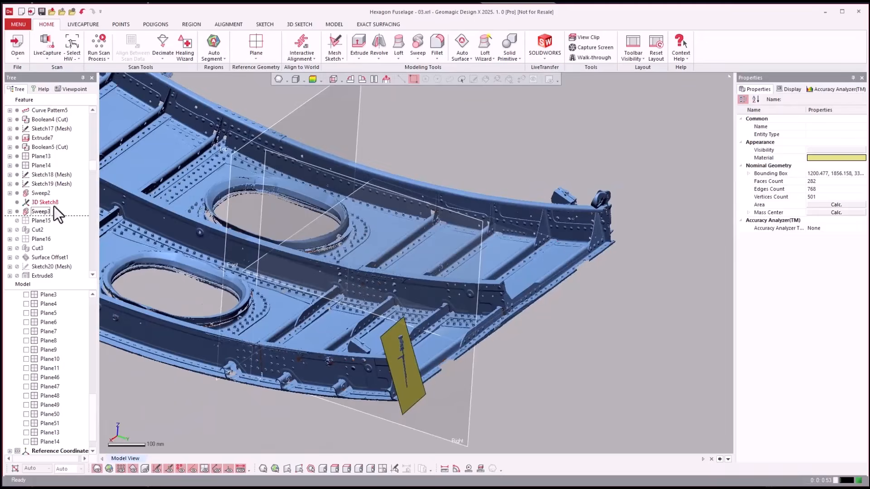
right_click(43, 228)
left_click(51, 230)
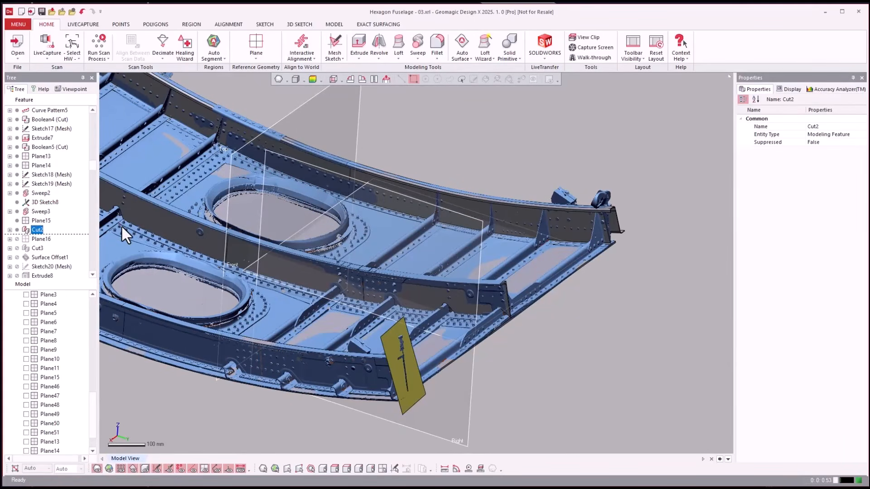
Roll the feature history forward to Cut3.
right_click_drag(104, 241, 63, 247)
left_click(39, 250)
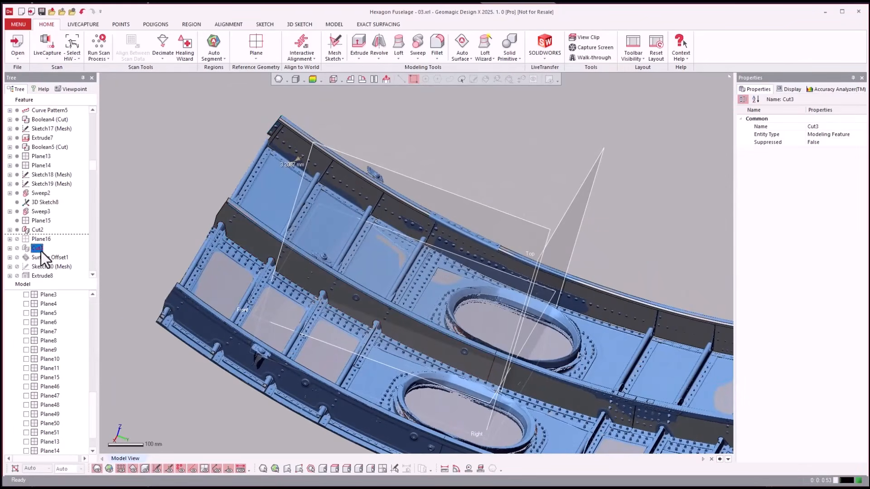
right_click(41, 251)
left_click(52, 254)
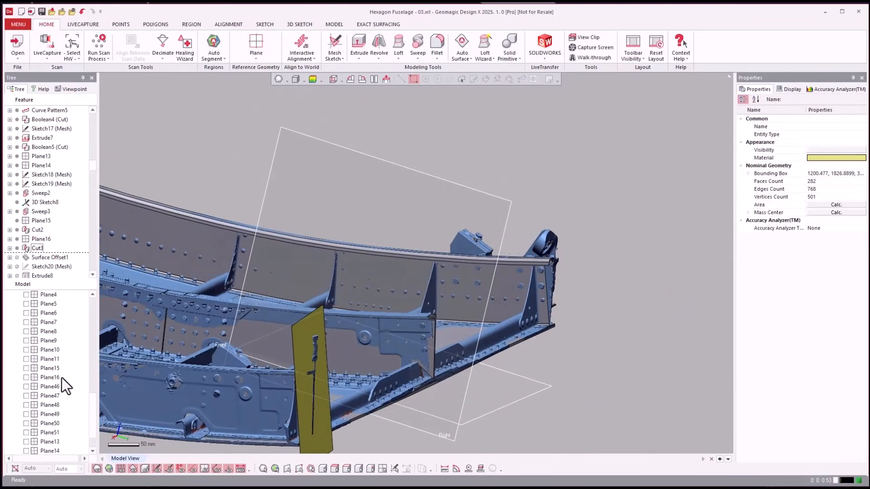
Hide the Surface Plane1 surface body and review the trimmed frame ends.
left_click(62, 353)
scroll(61, 353, "up", 5)
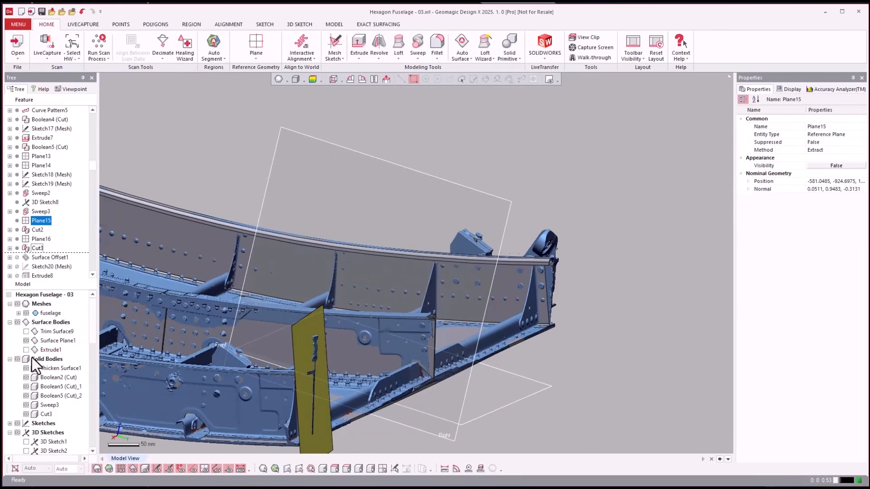
left_click(27, 341)
left_click(535, 391)
scroll(534, 385, "up", 2)
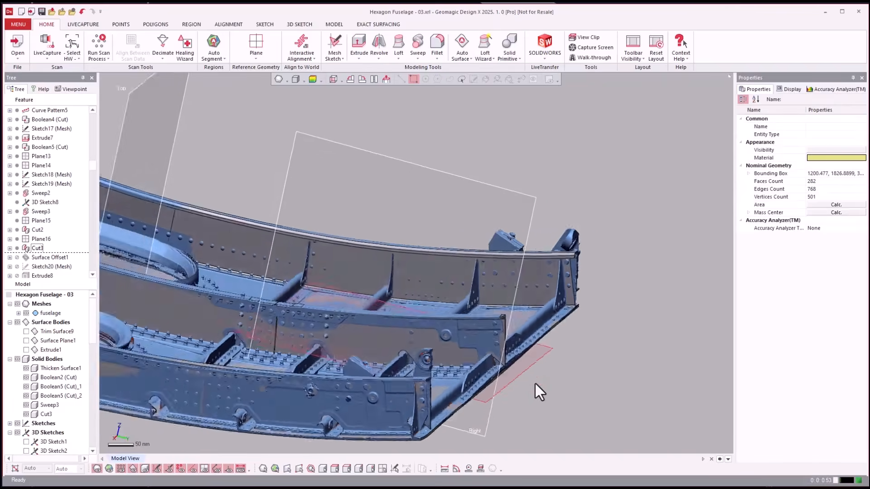
scroll(535, 382, "down", 2)
right_click_drag(535, 382, 10, 220)
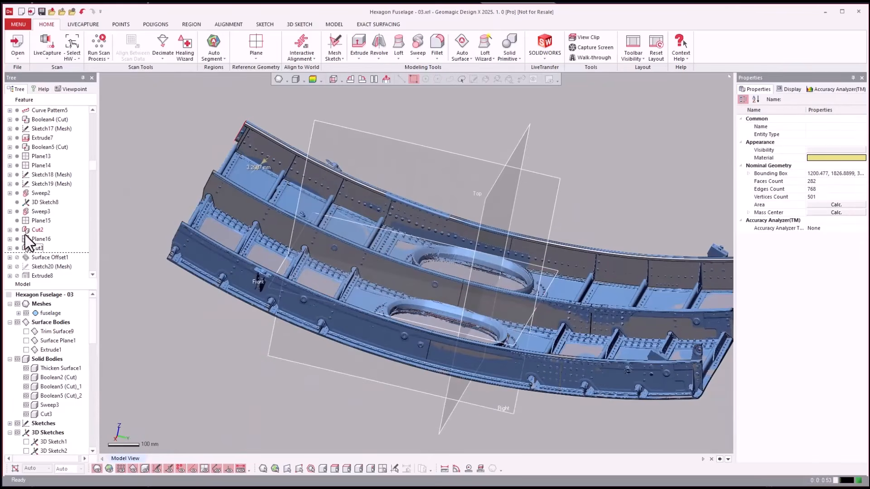
Roll the feature history forward to Surface Offset1 and inspect the offset surface along the end frame against the scan mesh.
left_click(39, 257)
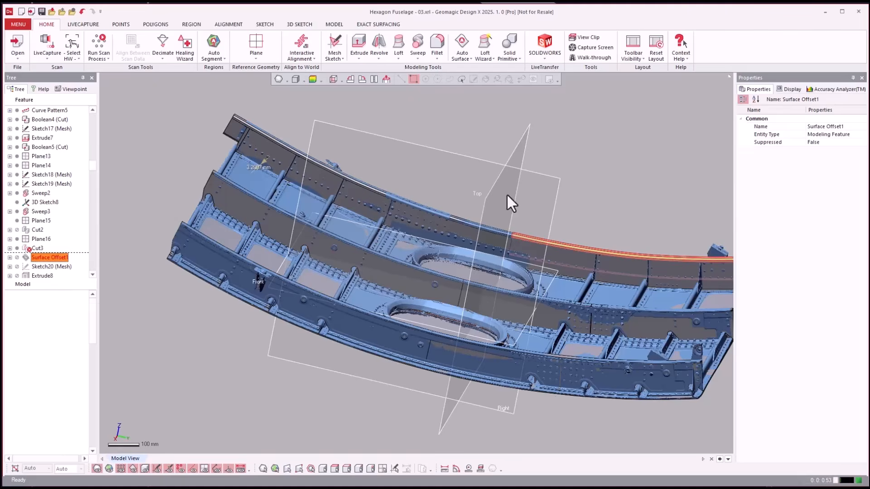
scroll(585, 216, "up", 8)
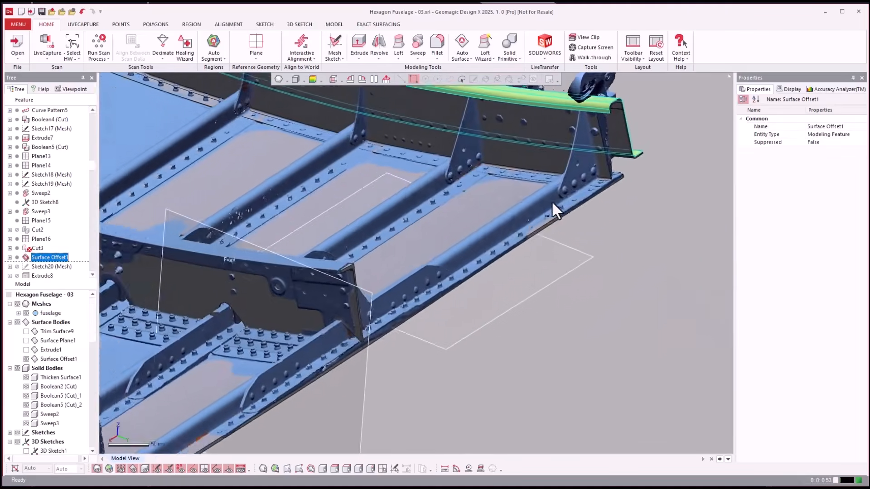
key("ctrl+2")
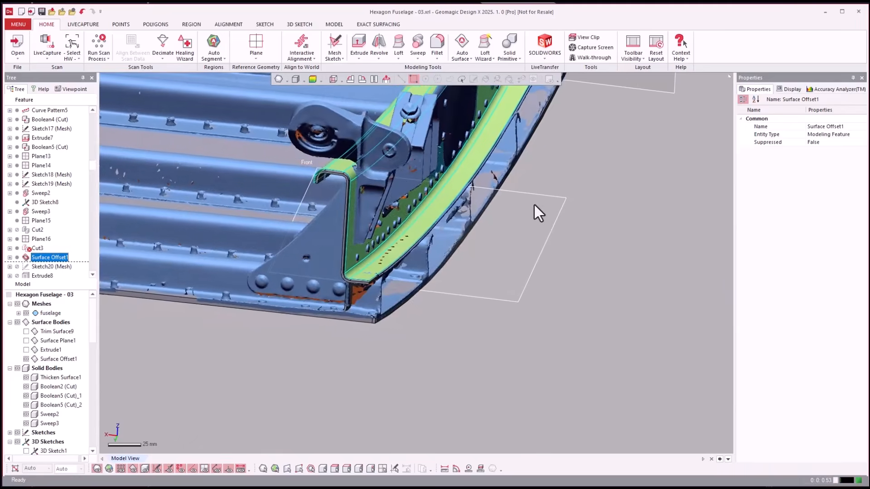
Roll the feature history forward past Sketch20 (Mesh) to Extrude8.
left_click(50, 266)
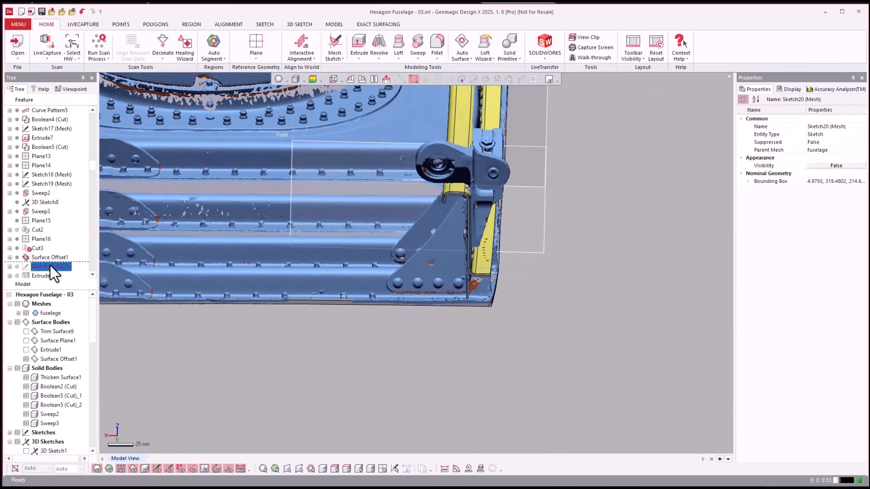
scroll(50, 265, "down", 2)
left_click(30, 221)
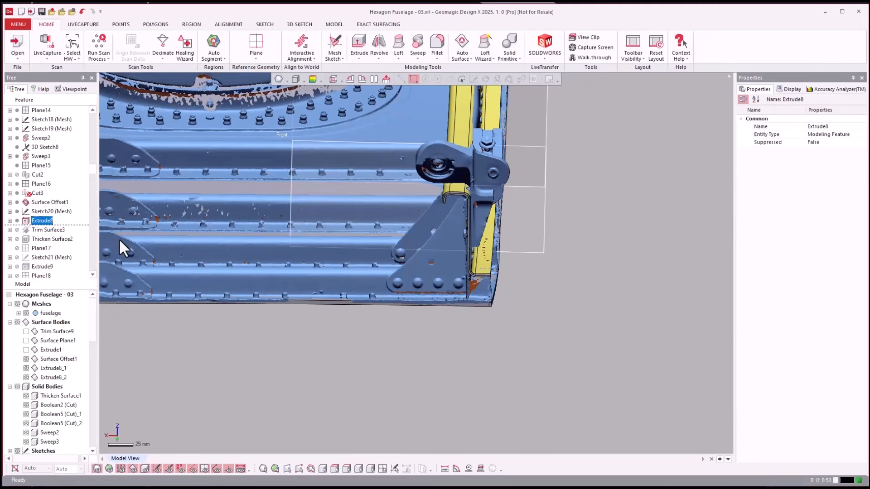
right_click_drag(118, 240, 238, 265)
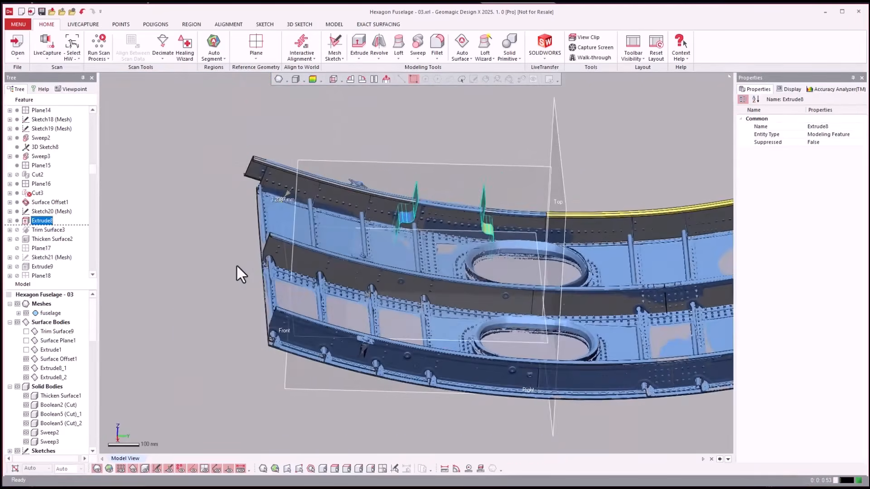
Inspect the extruded surfaces crossing the frame and roll the feature history forward to Thicken Surface2.
scroll(236, 265, "up", 3)
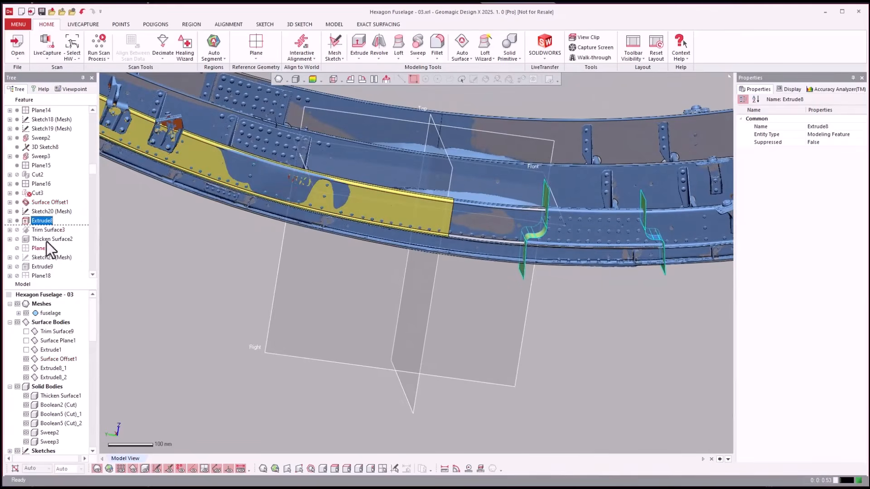
right_click(45, 240)
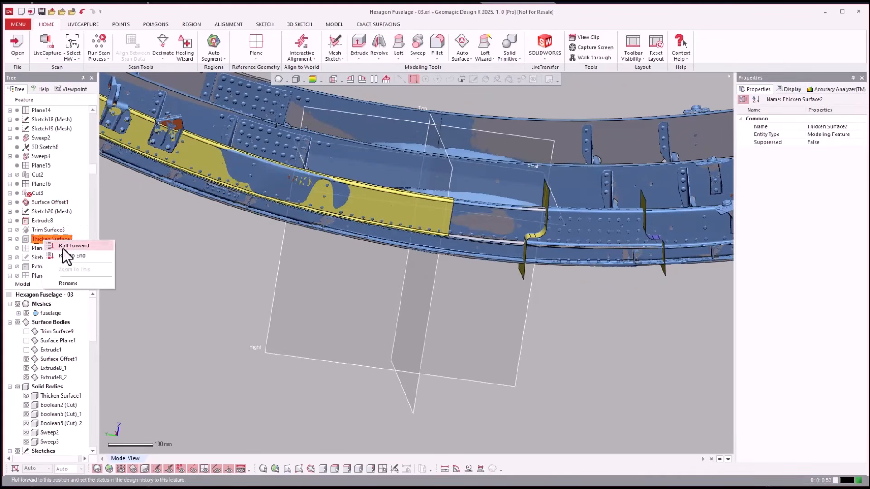
left_click(64, 248)
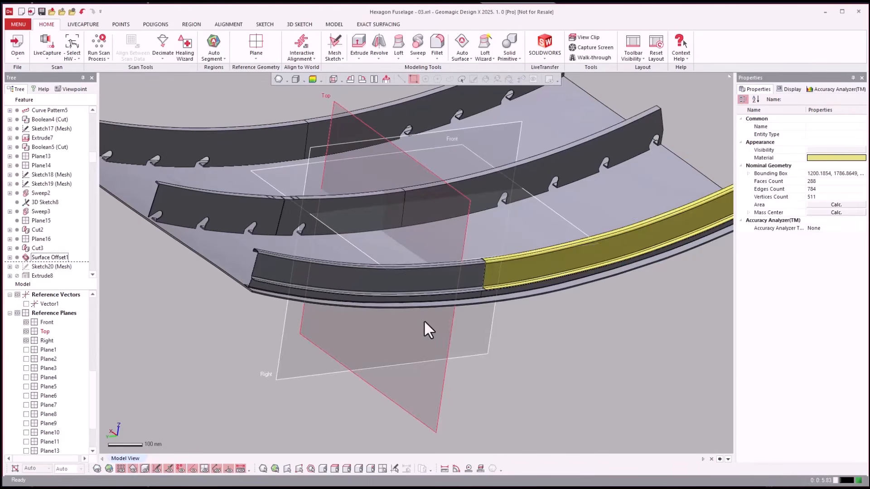
Roll the feature history forward from Surface Offset1 to Extrude8.
right_click_drag(423, 320, 208, 285)
left_click(51, 268)
scroll(50, 267, "down", 1)
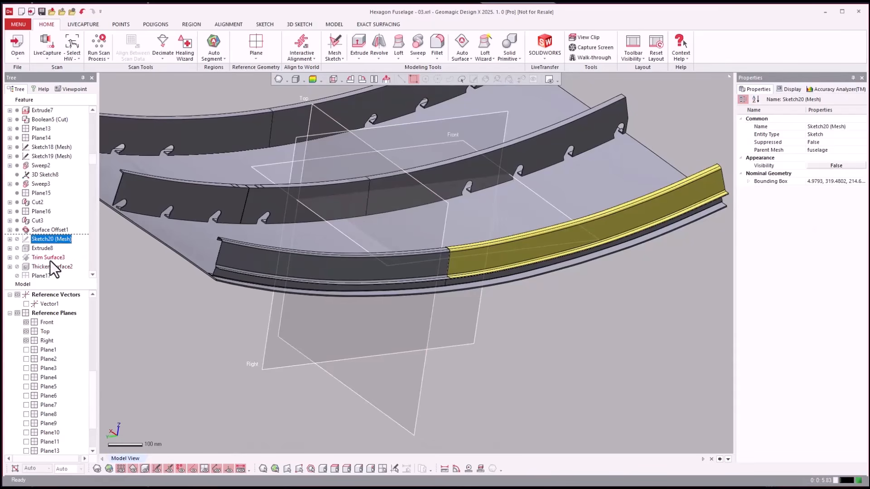
right_click(31, 248)
left_click(47, 252)
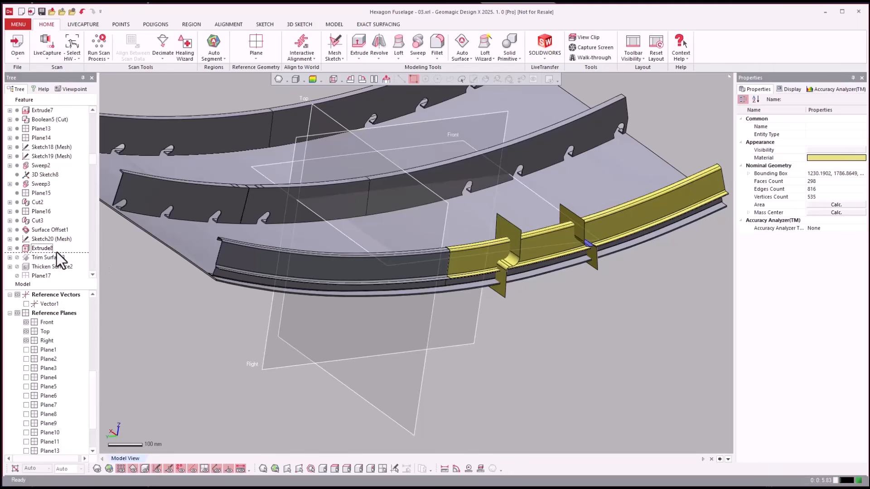
Compare the extruded trimming surfaces with the riveted joint plate on the scan, toggling the mesh and surface body display.
right_click_drag(620, 323, 621, 320)
scroll(621, 319, "up", 10)
key("ctrl+1")
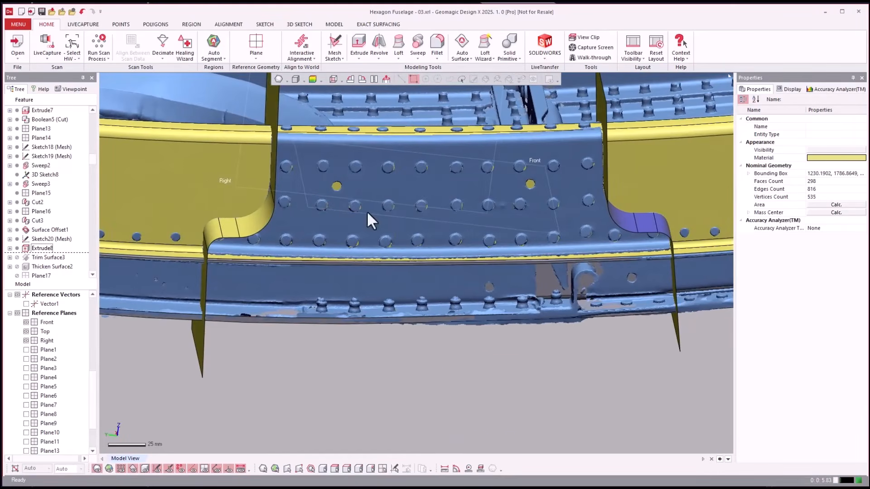
right_click_drag(299, 214, 299, 212)
scroll(297, 213, "down", 2)
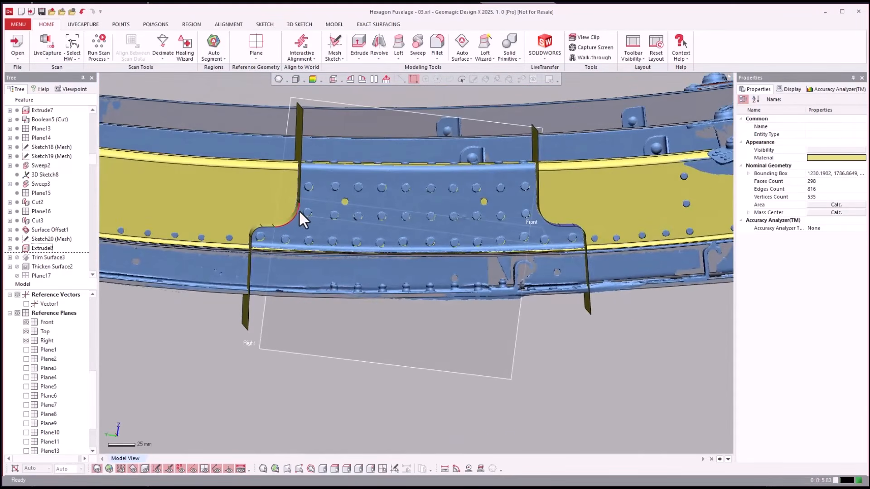
key("ctrl+4")
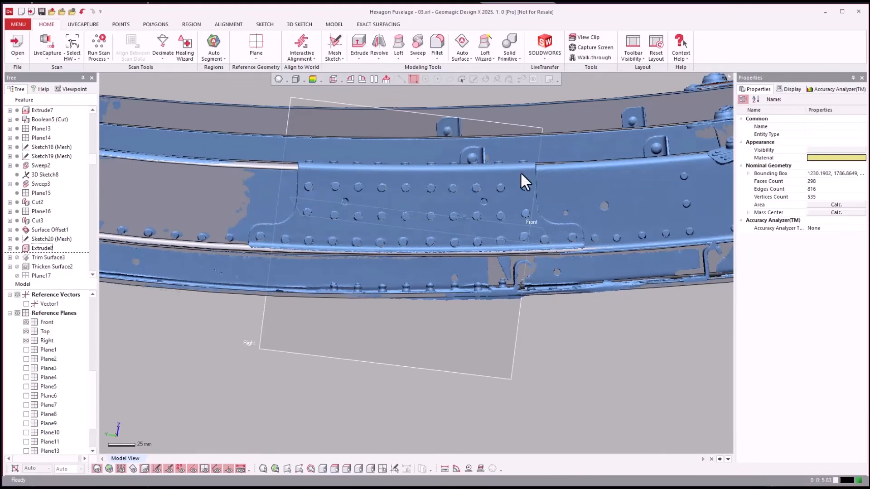
key("ctrl+4")
right_click_drag(504, 177, 218, 247)
Roll the feature history forward to Thicken Surface2 and view the thickened joint plate on the end frame.
left_click(40, 268)
right_click(42, 268)
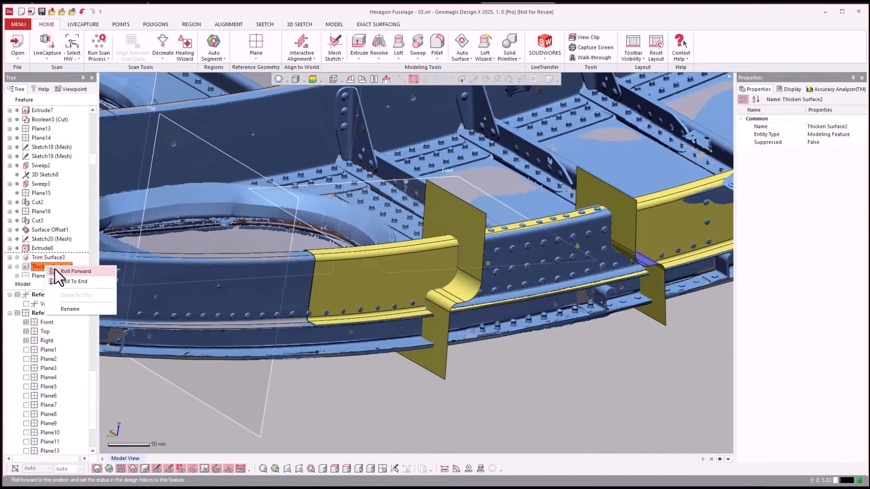
left_click(56, 272)
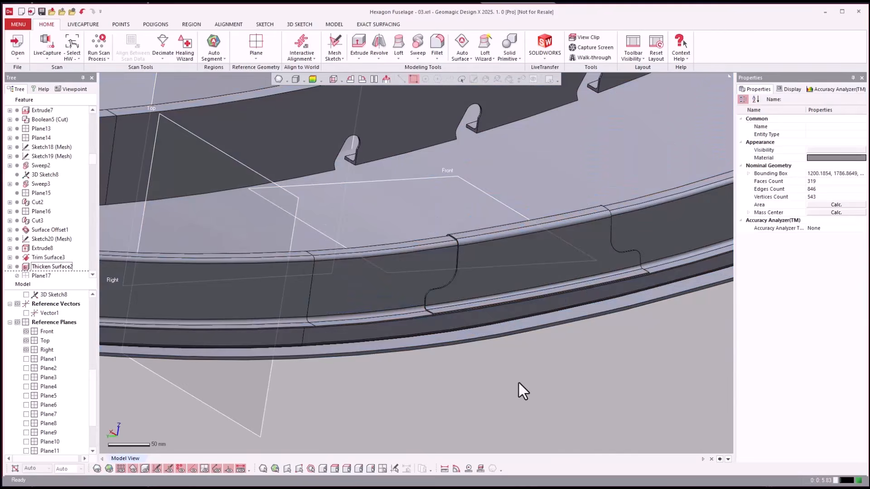
right_click_drag(518, 382, 556, 266)
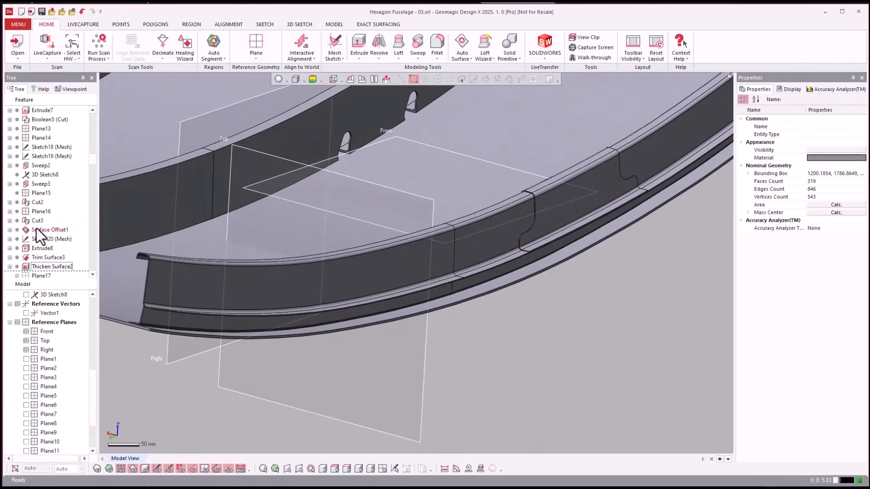
Roll the feature history forward to Extrude9.
left_click(36, 230)
scroll(37, 229, "down", 3)
left_click(37, 211)
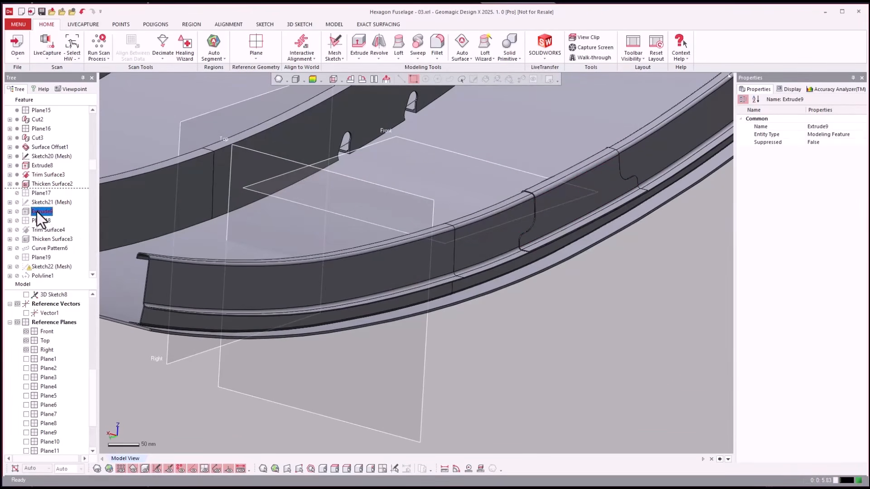
right_click(37, 211)
left_click(44, 218)
scroll(572, 344, "down", 5)
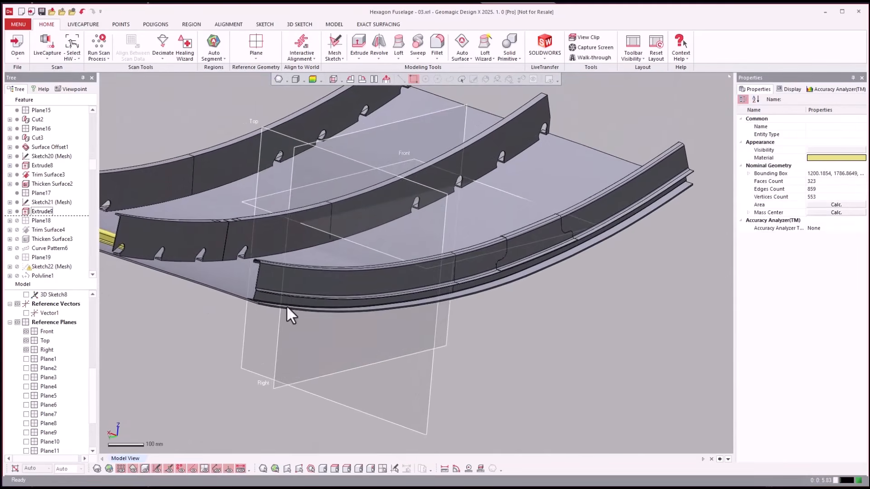
Roll the feature history forward to Thicken Surface3 and inspect the stringer running through the frame cutouts.
right_click(35, 239)
left_click(60, 244)
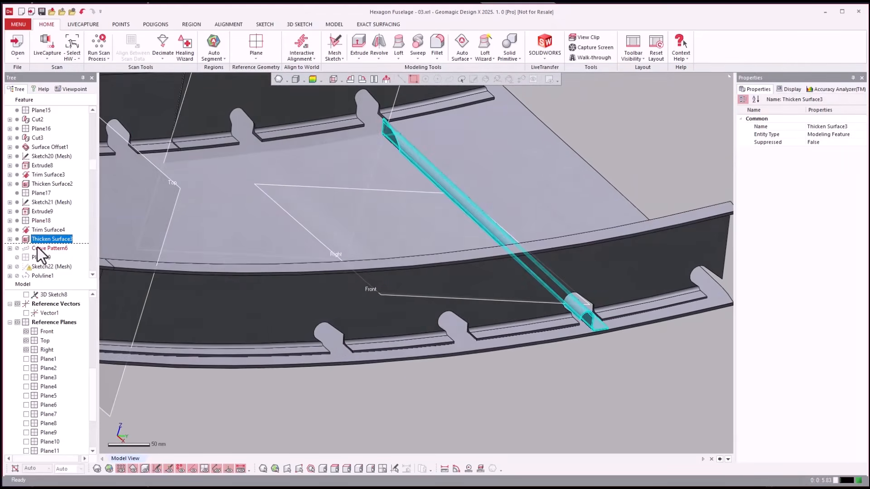
scroll(494, 295, "up", 5)
right_click_drag(459, 280, 561, 352)
scroll(390, 276, "down", 5)
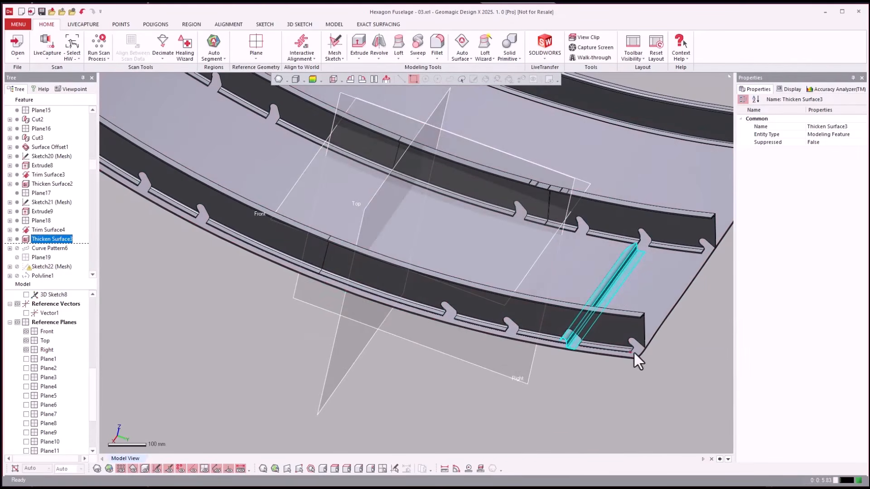
Roll the feature history forward to Curve Pattern6 and clear the selection of the patterned stringers.
left_click(52, 248)
right_click(52, 249)
left_click(65, 254)
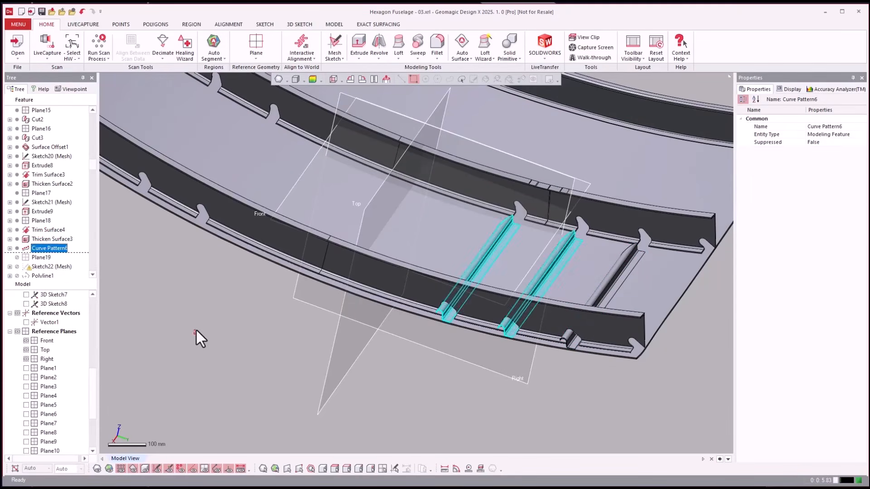
key("Escape")
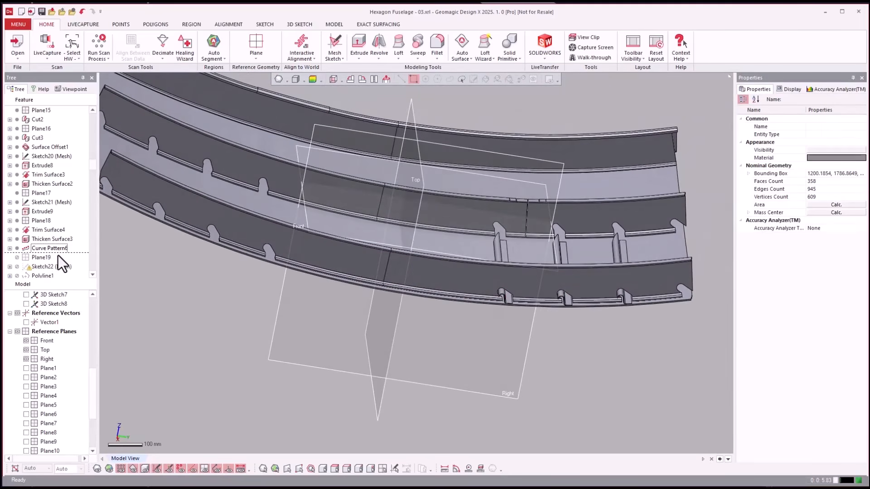
Roll the feature history forward to Polyline1 and inspect the reference polyline between the frames.
scroll(59, 258, "down", 2)
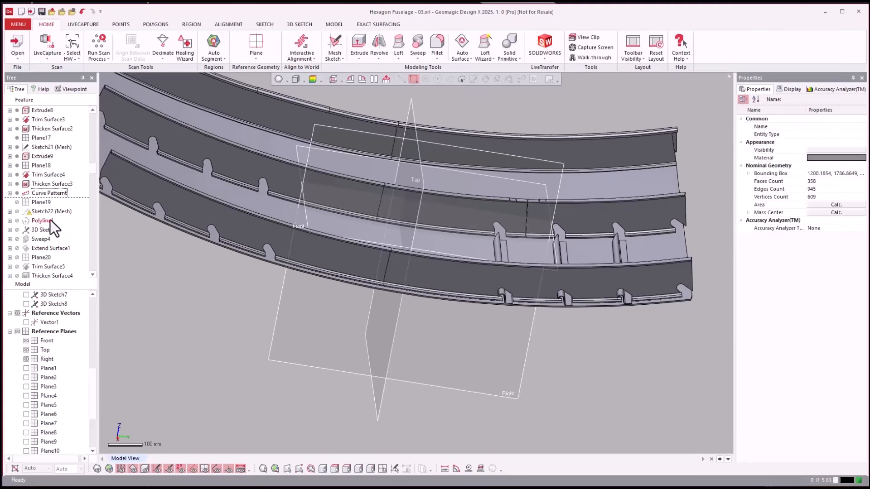
left_click(31, 219)
right_click(30, 219)
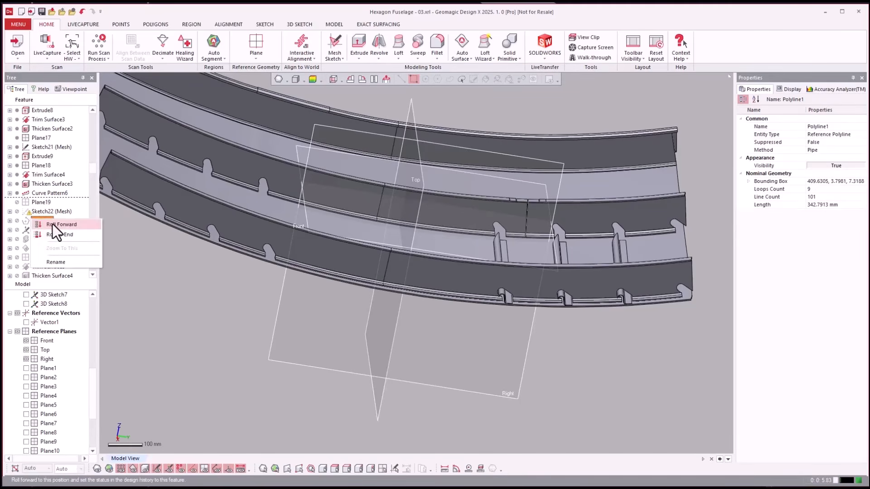
left_click(53, 225)
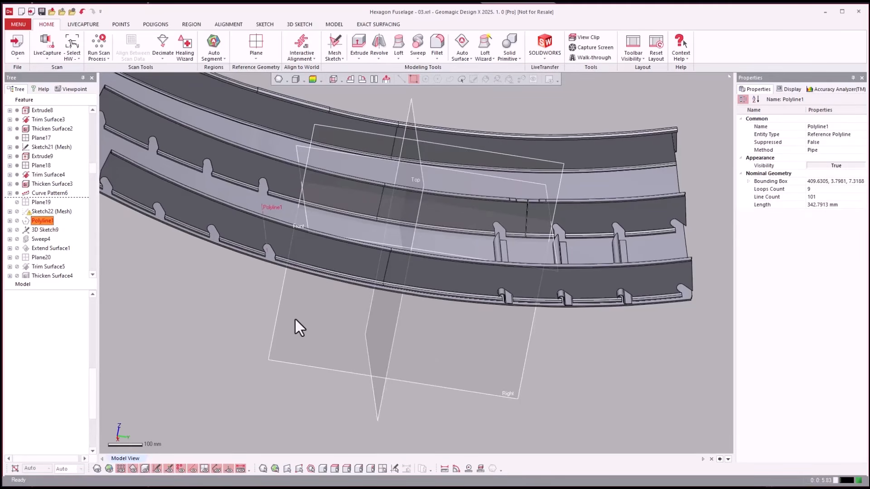
scroll(244, 312, "up", 5)
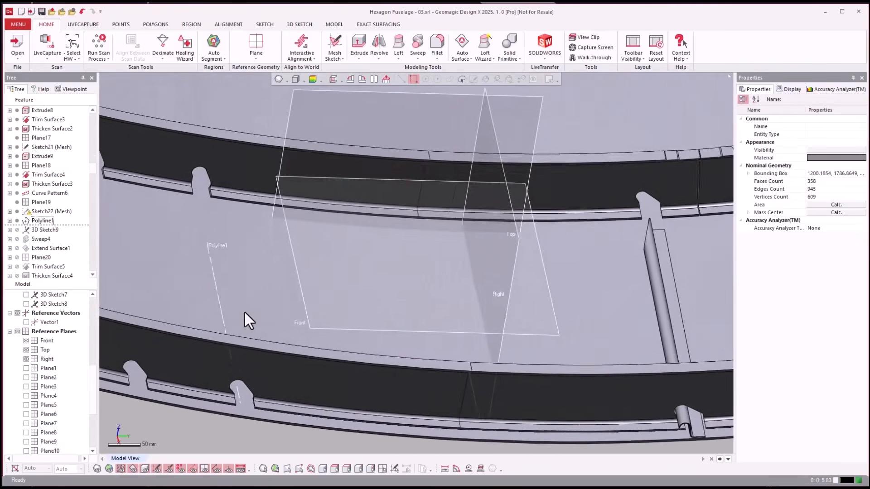
right_click_drag(245, 312, 54, 237)
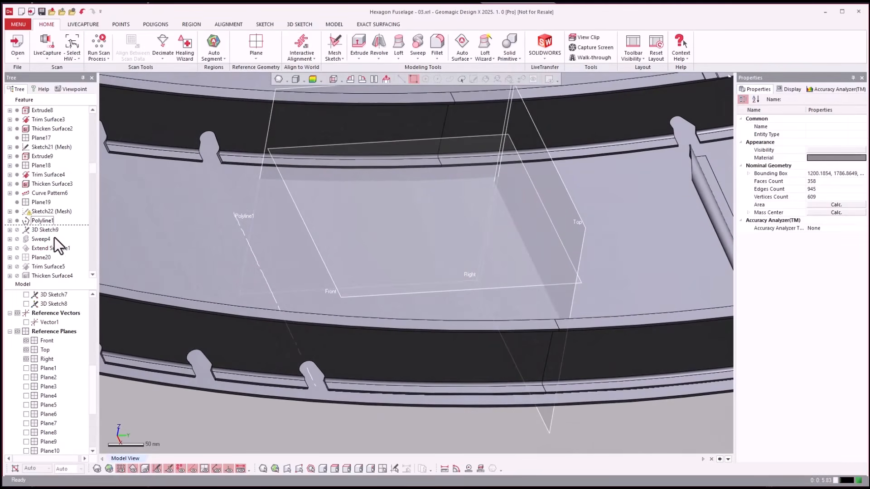
Roll the feature history forward to 3D Sketch9, followed by Sweep4.
left_click(46, 230)
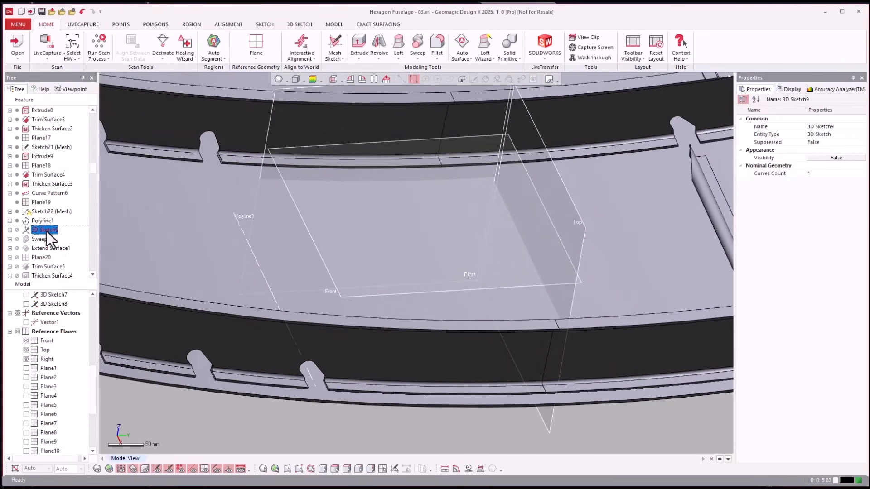
right_click(47, 232)
left_click(62, 237)
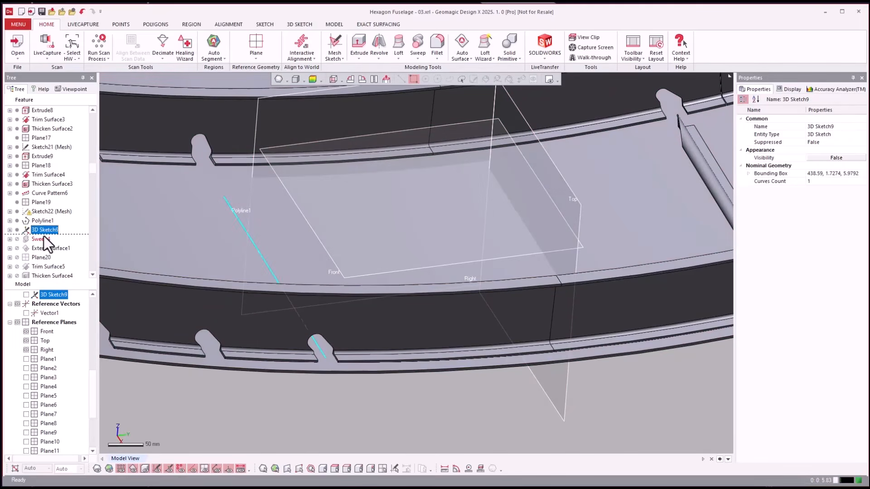
right_click(42, 237)
left_click(49, 243)
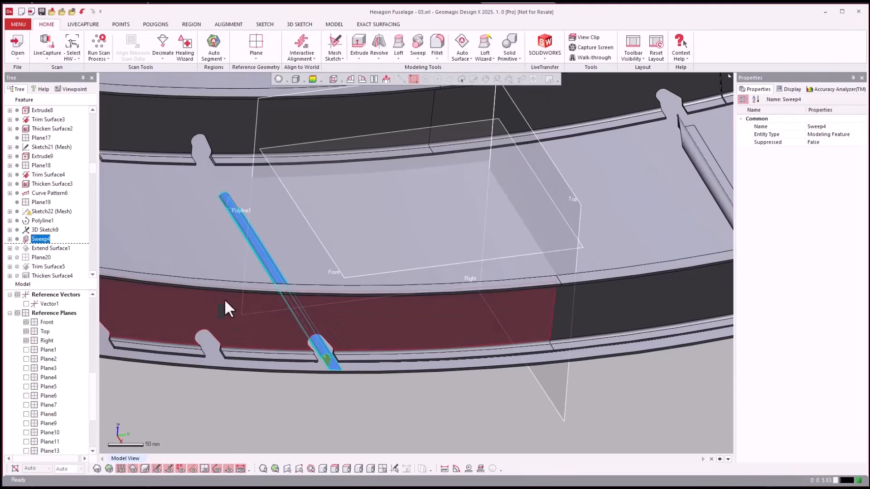
Roll the feature history forward to Extend Surface1, followed by Trim Surface5.
right_click(54, 249)
left_click(63, 251)
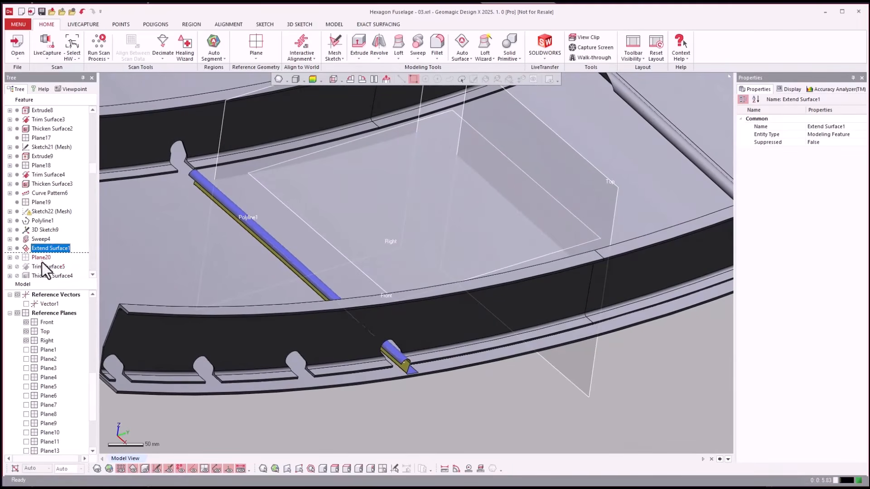
right_click(43, 265)
left_click(55, 269)
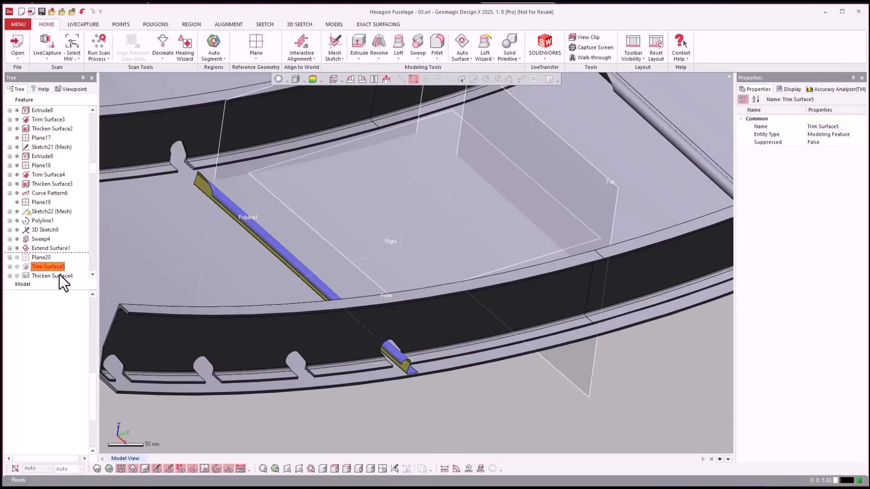
Roll the feature history forward to Thicken Surface4.
left_click(52, 274)
right_click(50, 266)
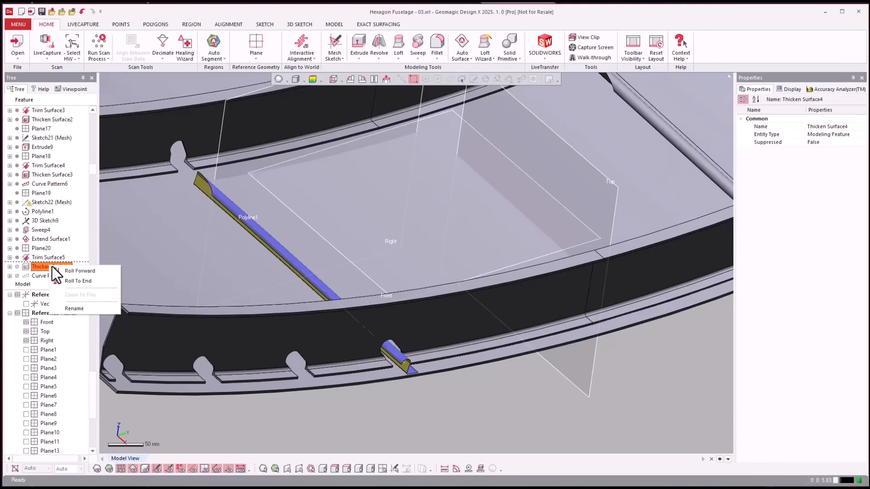
left_click(56, 270)
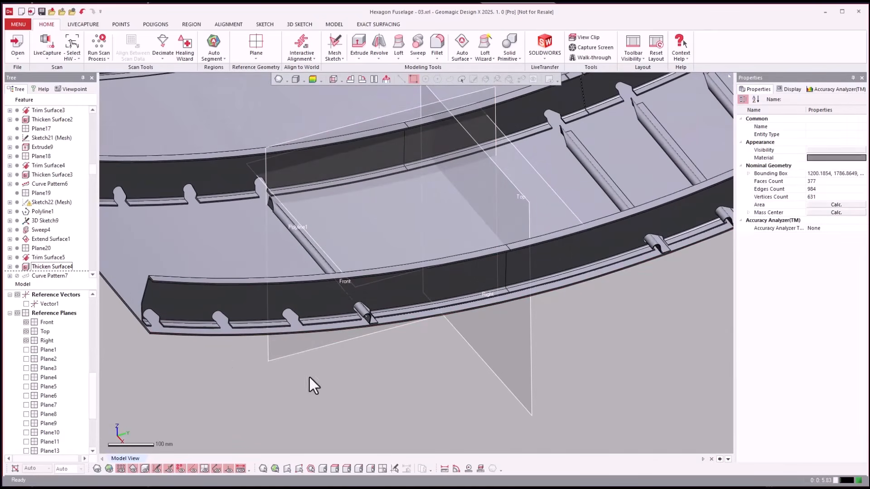
Roll the feature history forward to Curve Pattern7, followed by Cut4.
scroll(56, 232, "down", 2)
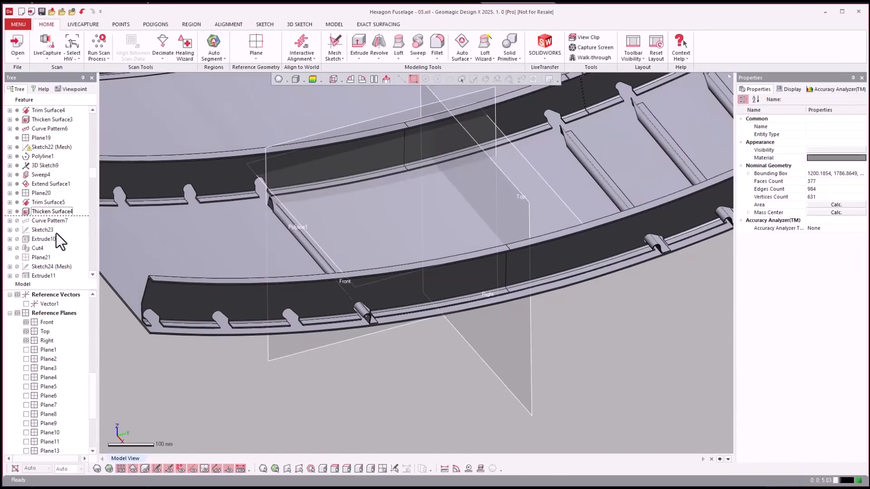
right_click(58, 222)
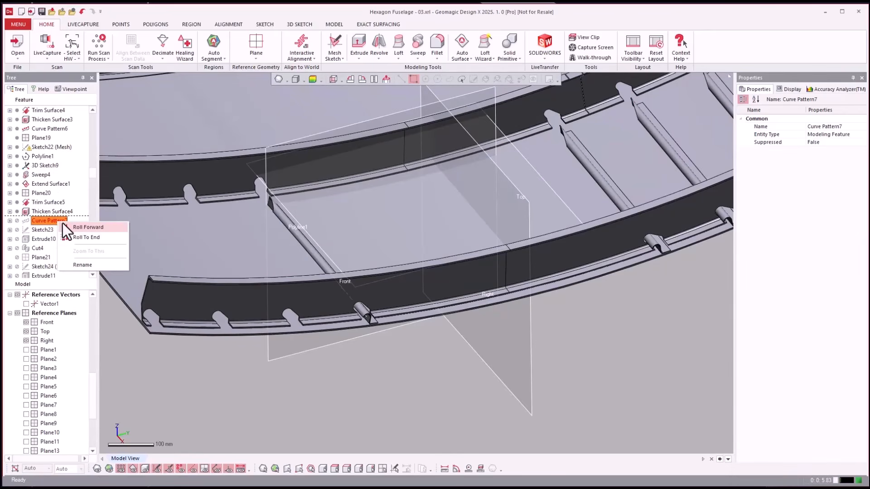
left_click(63, 223)
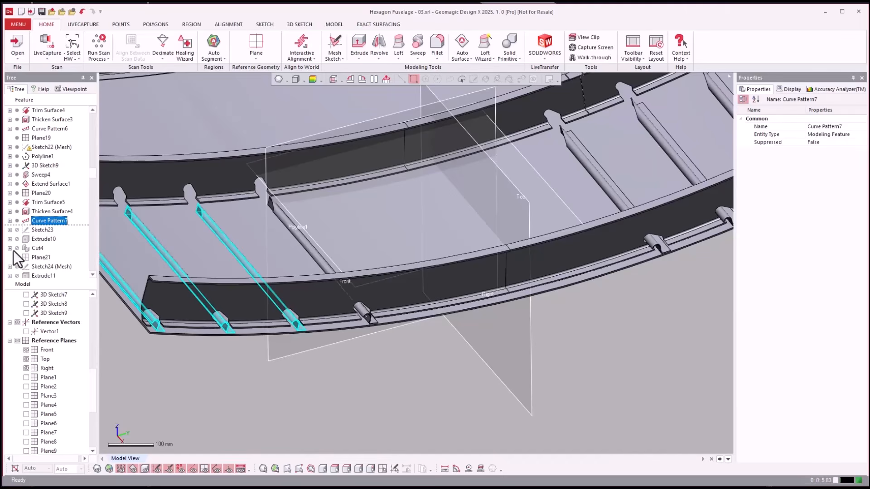
left_click(32, 247)
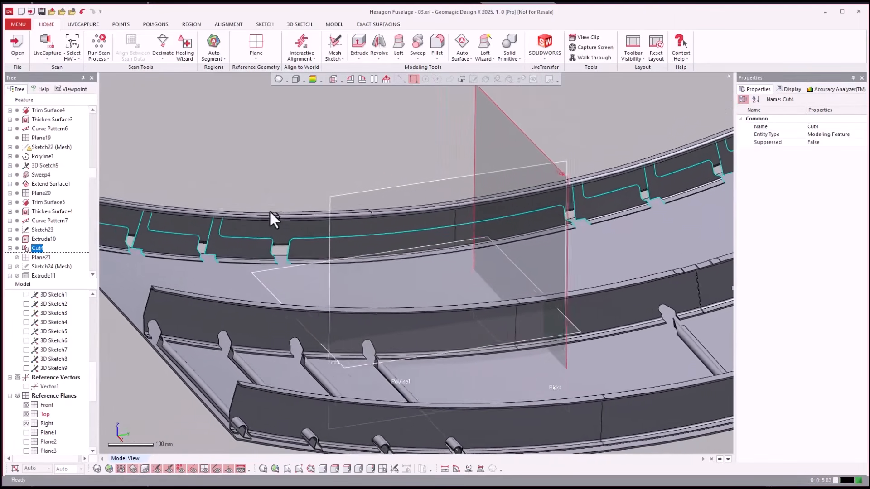
Open Extrude10 to review its base sketch, profiles and direction settings, and leave it without changes.
left_click(41, 238)
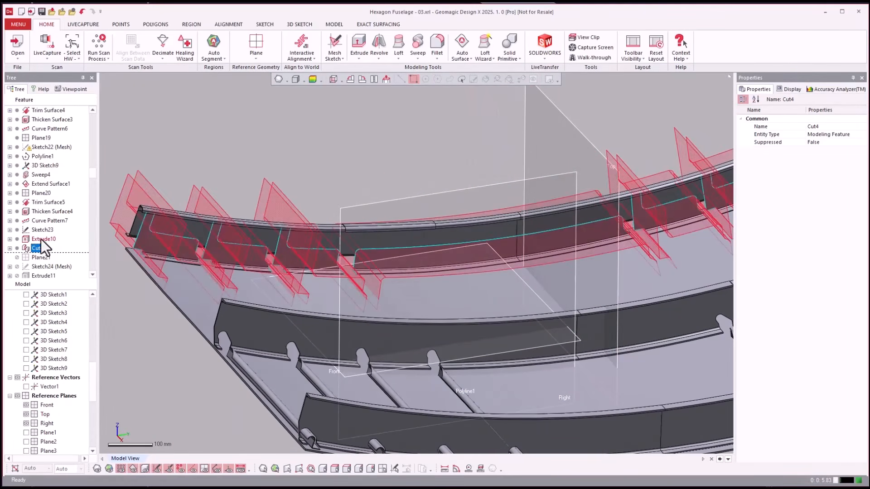
double_click(42, 239)
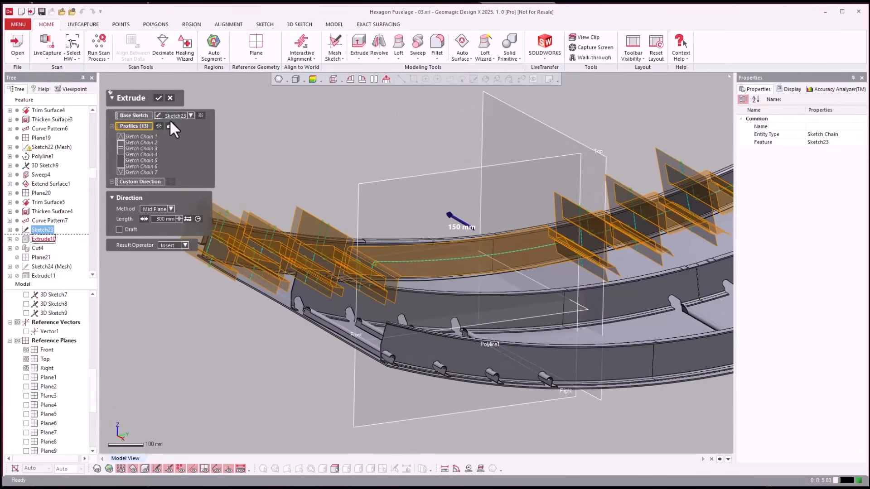
left_click(173, 98)
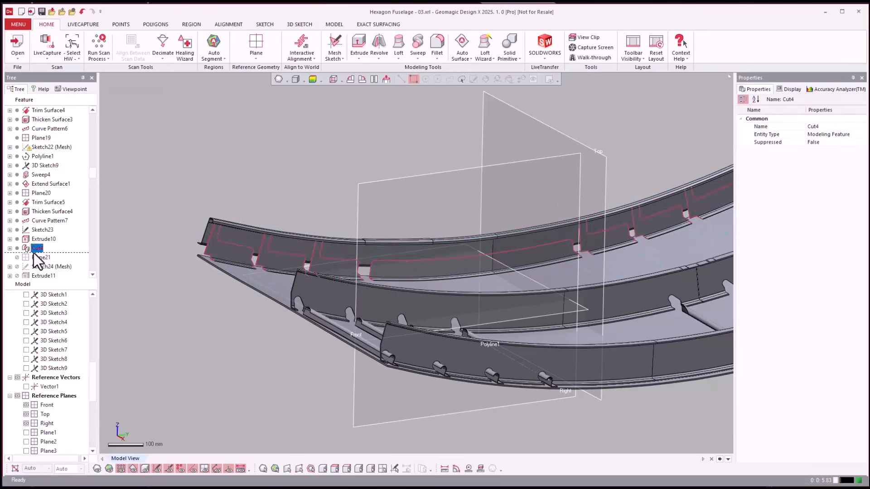
Inspect the frame segments split by Cut4 and highlight Sketch23, which defines the cut outline.
left_click(254, 159)
scroll(216, 247, "up", 5)
scroll(227, 250, "down", 5)
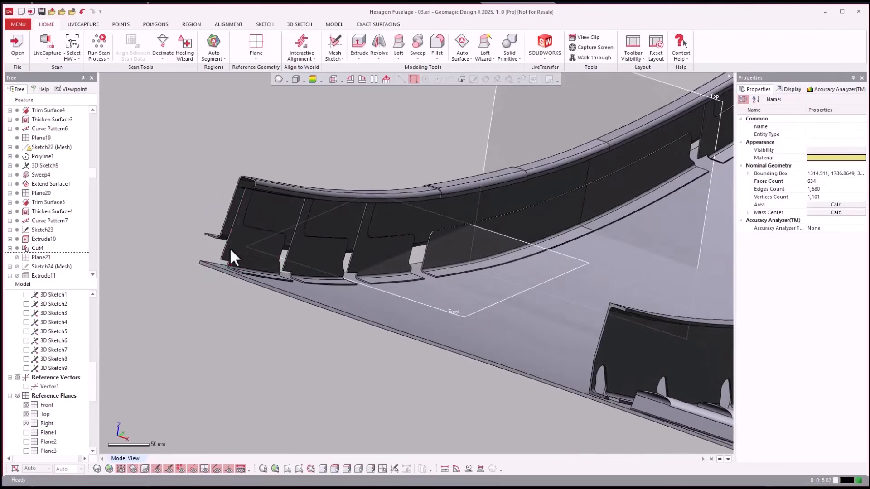
left_click(38, 231)
Roll the feature history forward to Thicken Surface5, followed by Cut5.
scroll(40, 226, "down", 3)
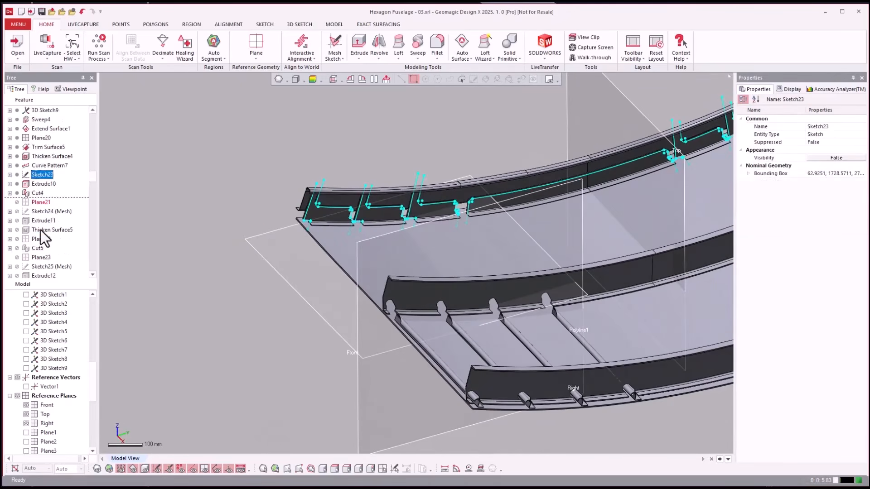
left_click(43, 204)
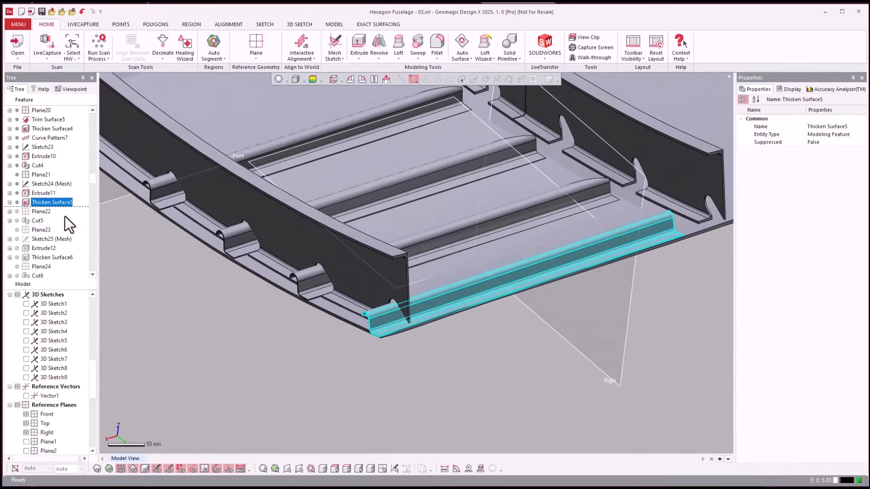
left_click(40, 214)
left_click(30, 222)
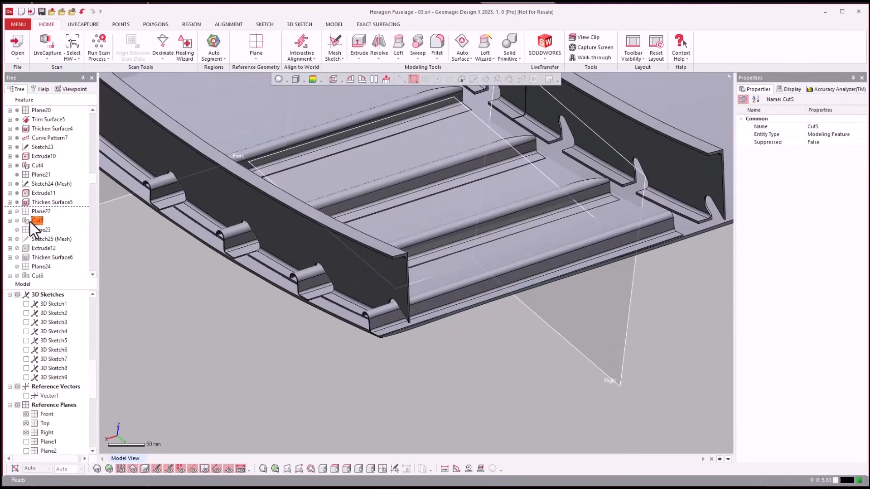
right_click(30, 221)
left_click(45, 223)
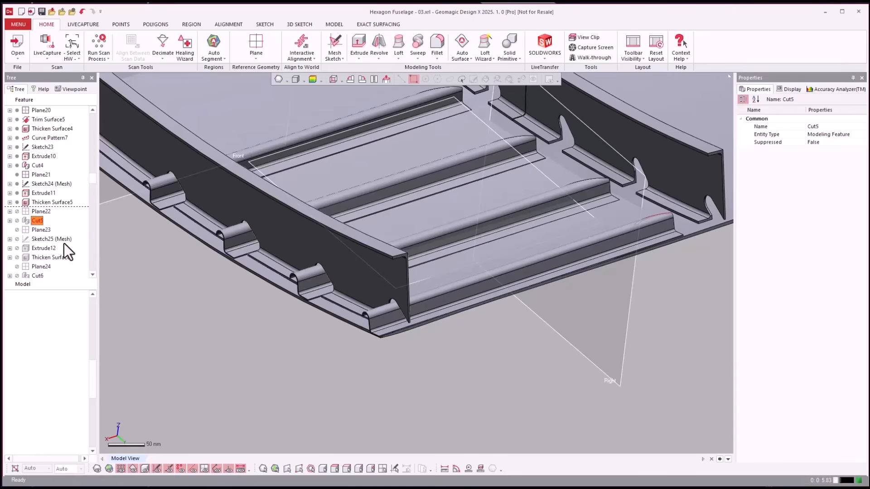
Roll the feature history forward to Thicken Surface6.
left_click(39, 255)
right_click(38, 255)
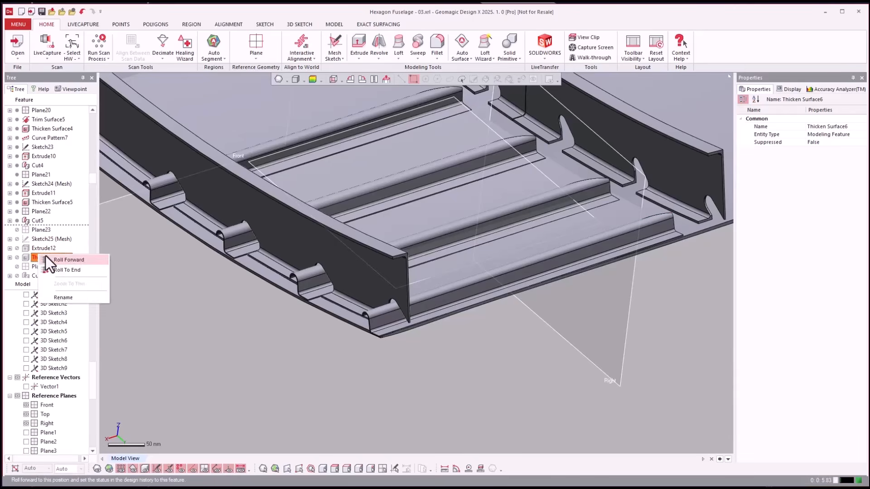
left_click(46, 260)
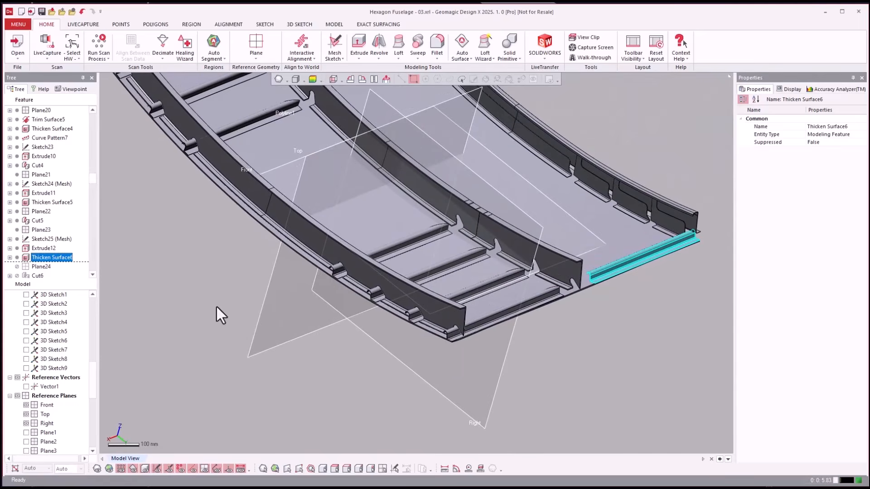
Roll the feature history forward to Thicken Surface7 and highlight the top face of its stringer between the frames.
scroll(22, 224, "down", 4)
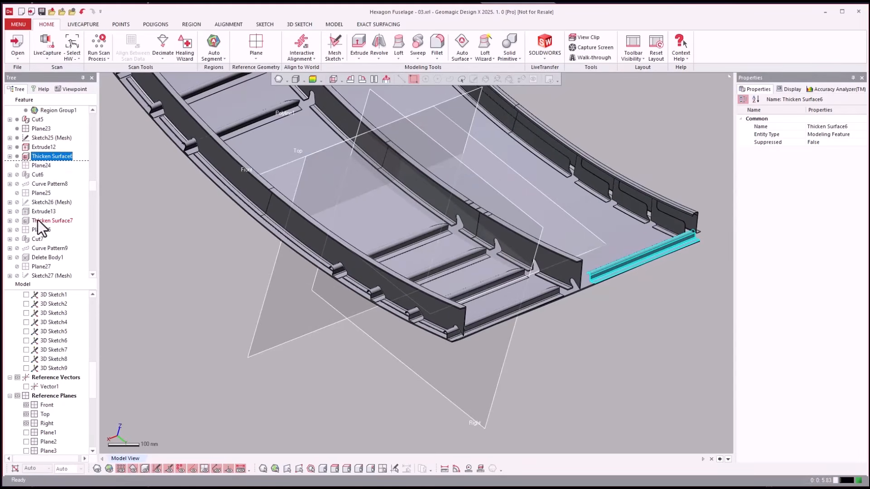
left_click(37, 221)
right_click(39, 221)
left_click(42, 224)
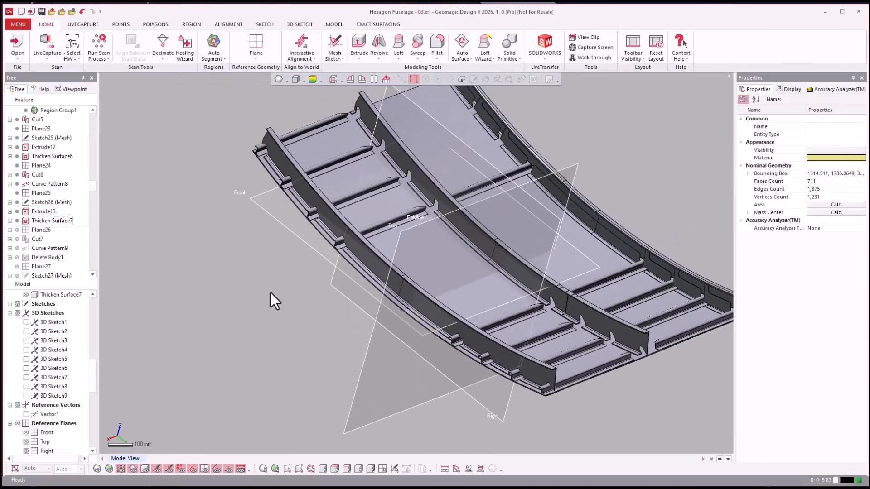
left_click(452, 191)
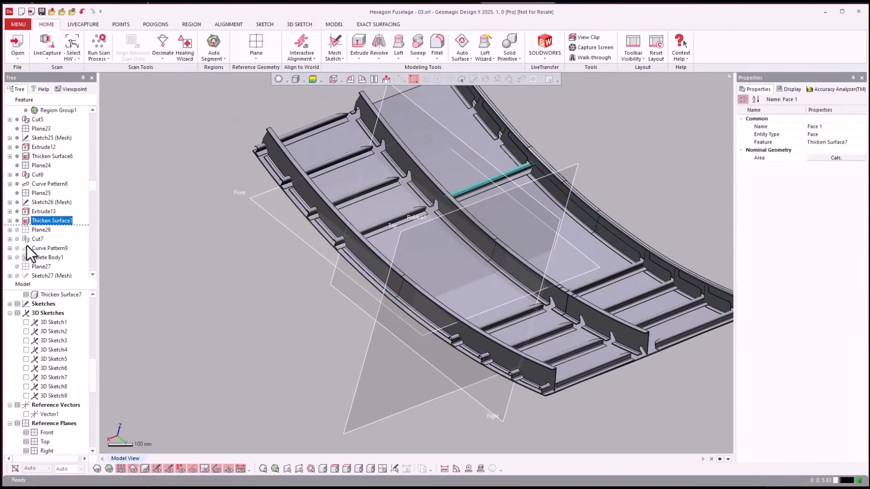
Roll the feature history forward to Thicken Surface8.
scroll(30, 247, "down", 1)
left_click(39, 239)
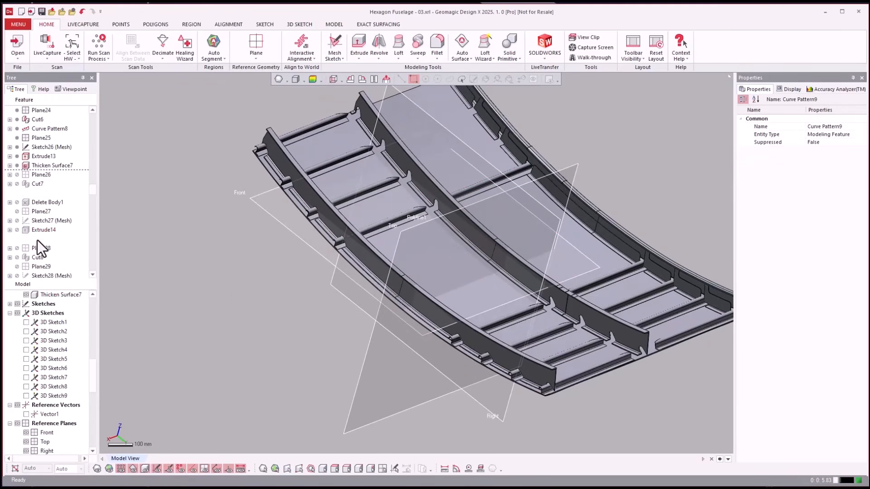
left_click(296, 364)
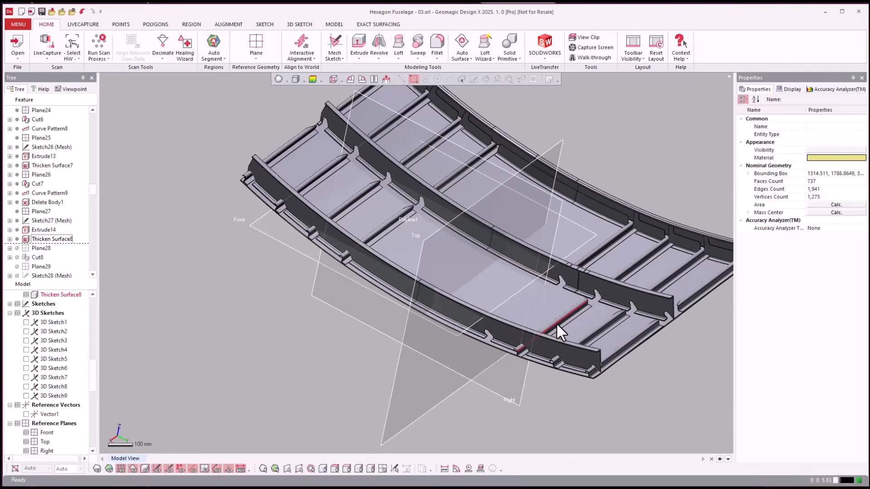
Examine the scan mesh around the stringers and window openings as the reference for the modelled stringers.
scroll(556, 322, "up", 5)
right_click_drag(586, 323, 598, 261)
right_click_drag(510, 238, 560, 273)
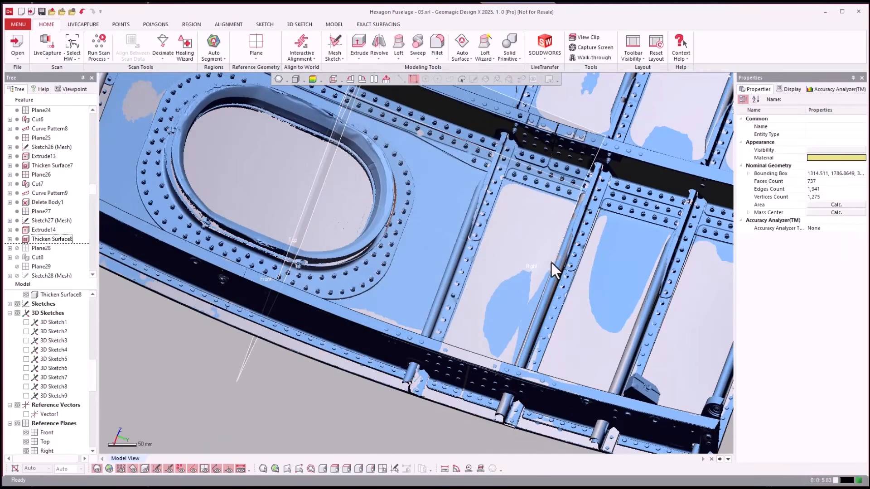
scroll(551, 264, "down", 3)
right_click_drag(553, 268, 526, 266)
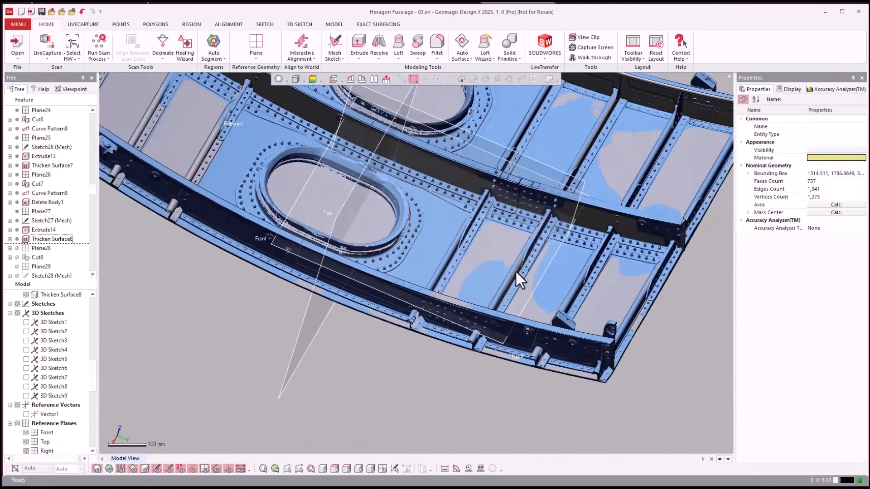
right_click_drag(473, 271, 435, 272)
scroll(435, 272, "down", 2)
Roll the feature history forward to Thicken Surface9, followed by Cut9.
left_click(32, 258)
scroll(32, 258, "down", 1)
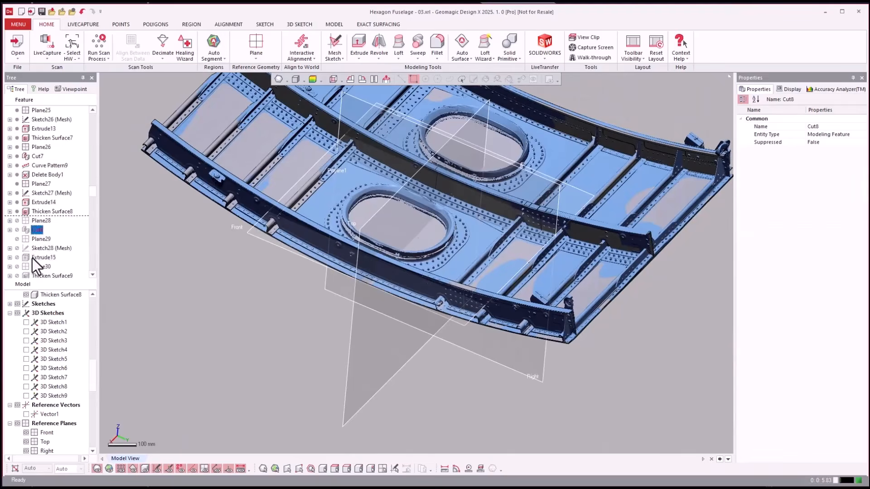
scroll(31, 259, "down", 1)
left_click(32, 228)
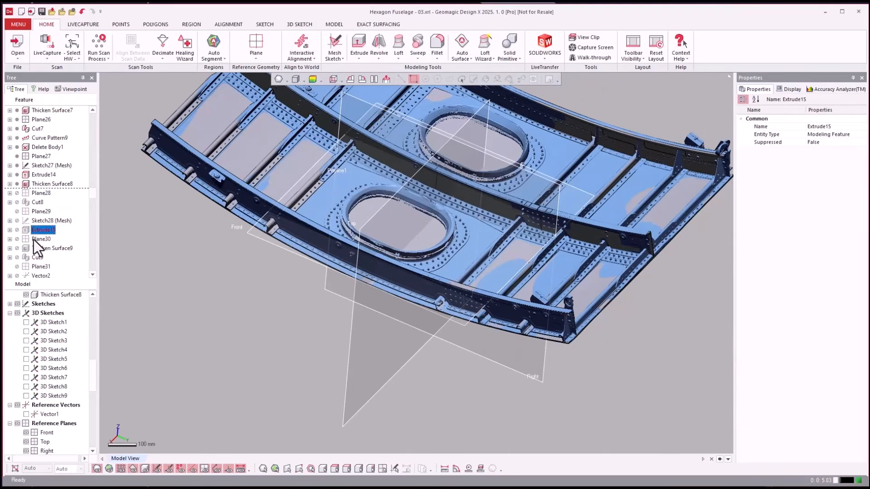
left_click(33, 248)
right_click(34, 246)
left_click(41, 251)
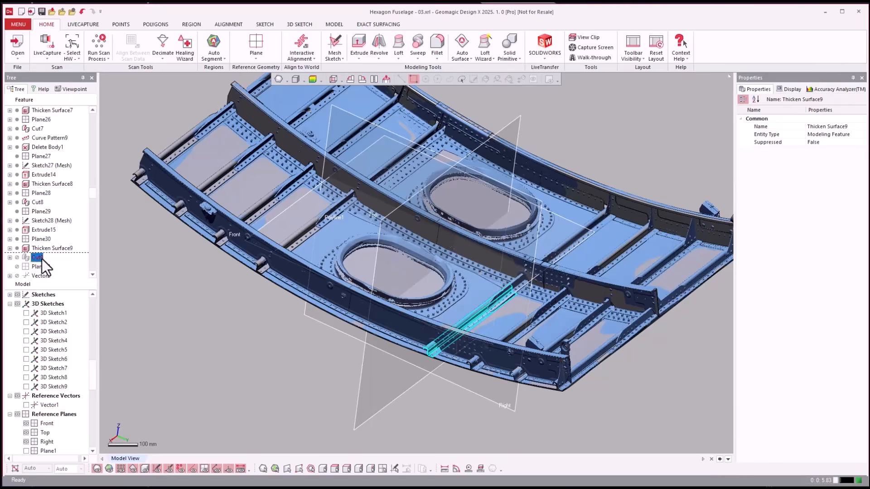
right_click(52, 263)
left_click(53, 262)
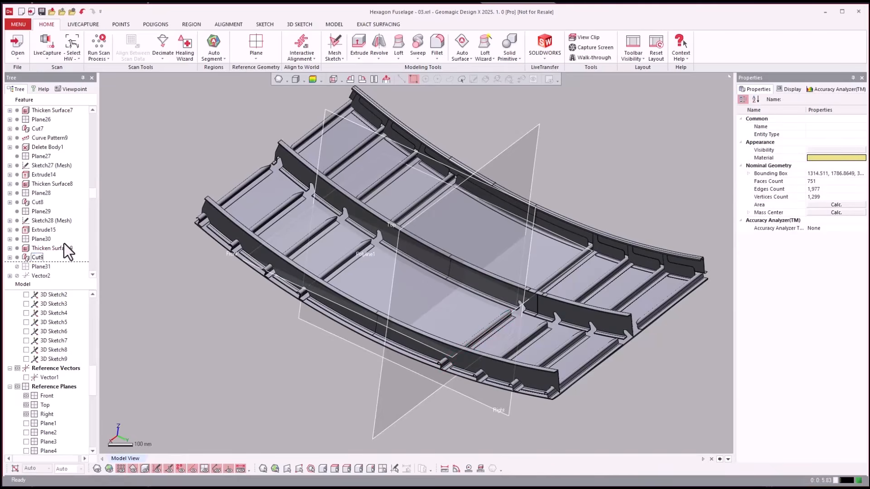
Roll the feature history forward to Thicken Surface10.
scroll(64, 243, "down", 3)
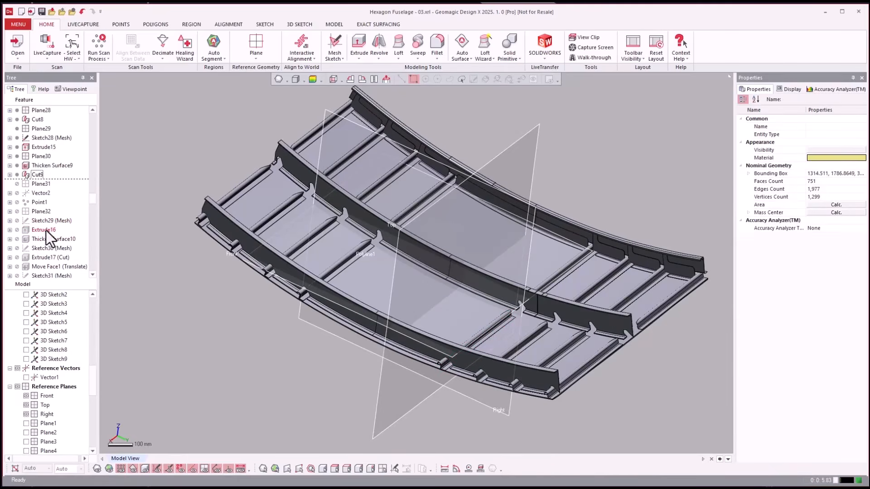
left_click(40, 239)
right_click(41, 240)
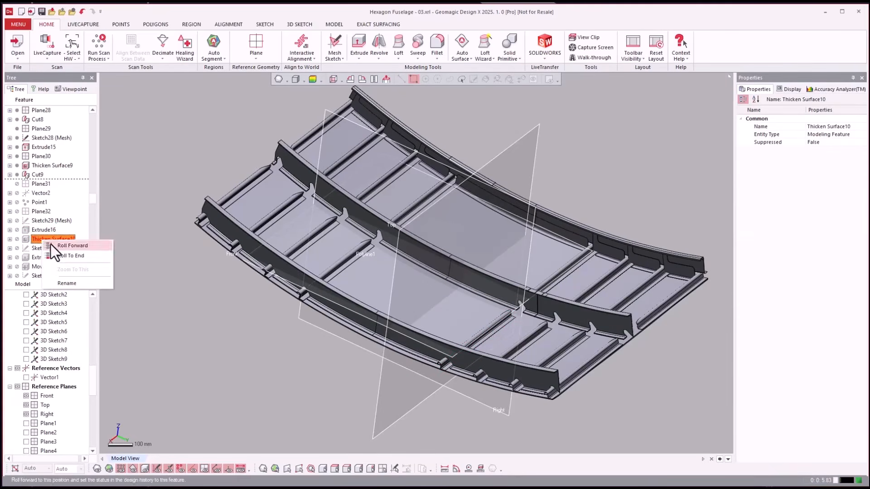
left_click(51, 243)
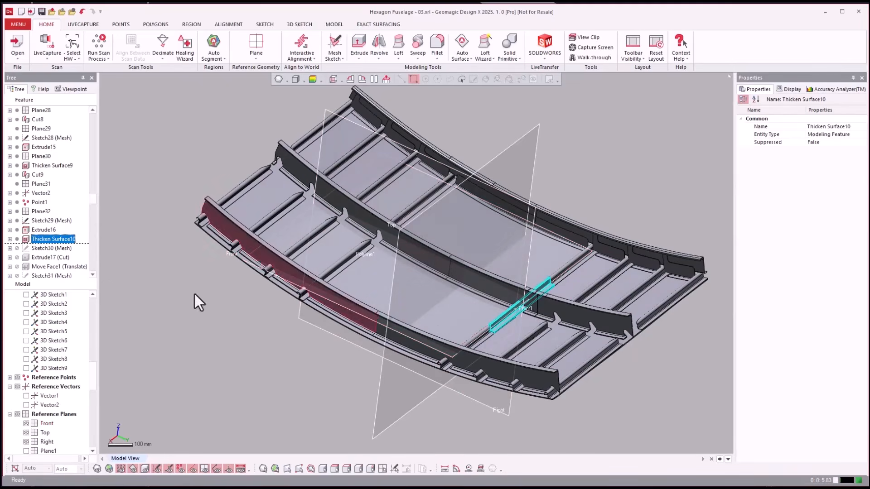
Roll the feature history forward to Extrude17 (Cut) and inspect the trimmed bracket where it crosses the middle frame.
right_click(54, 260)
left_click(74, 265)
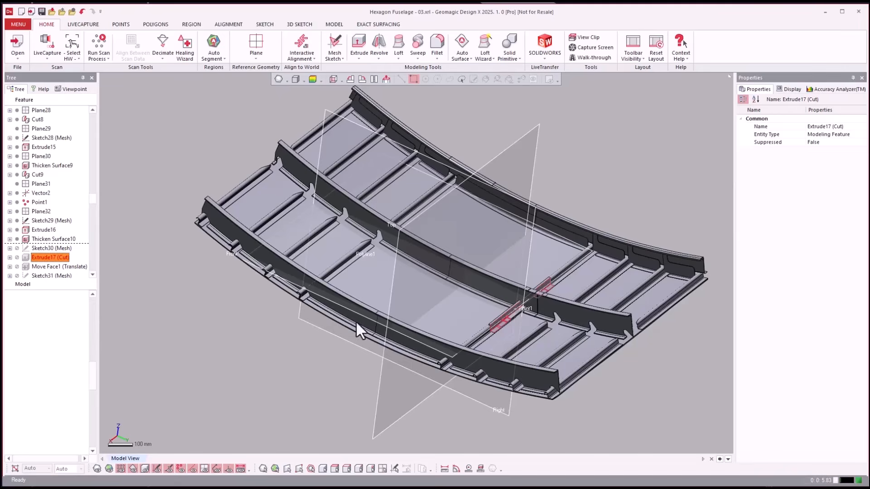
left_click(673, 382)
scroll(597, 365, "up", 5)
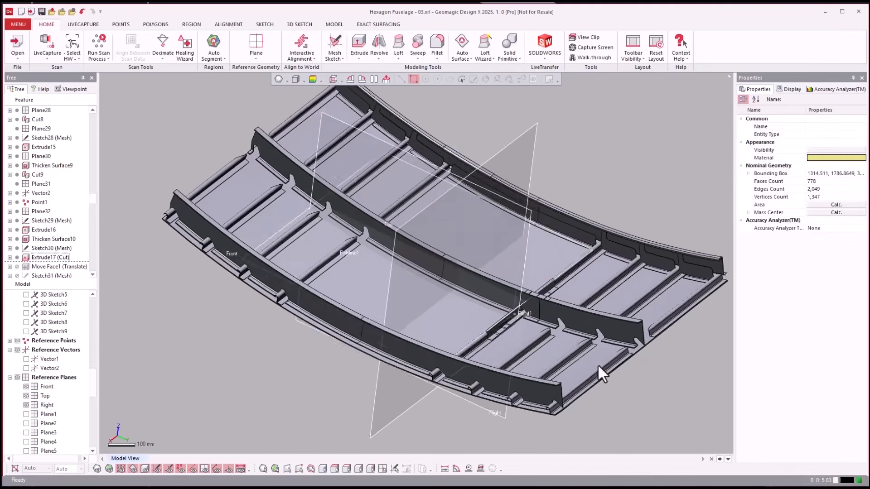
scroll(532, 358, "up", 5)
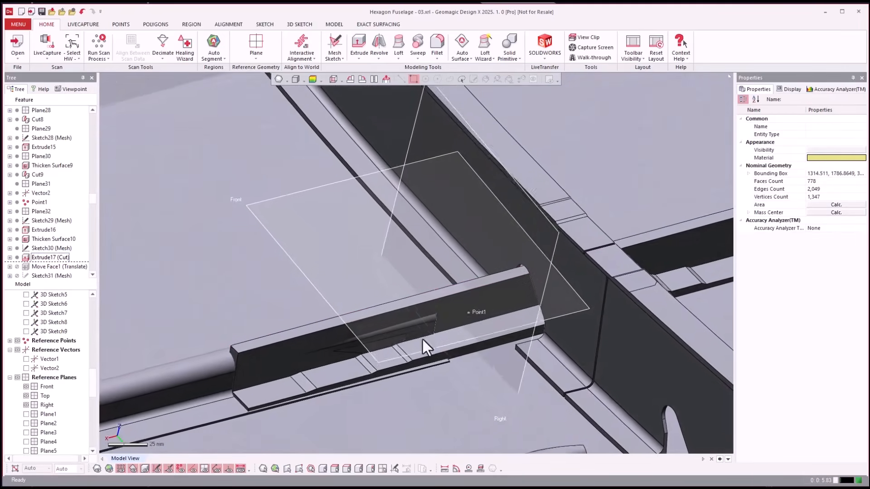
right_click_drag(261, 341, 290, 273)
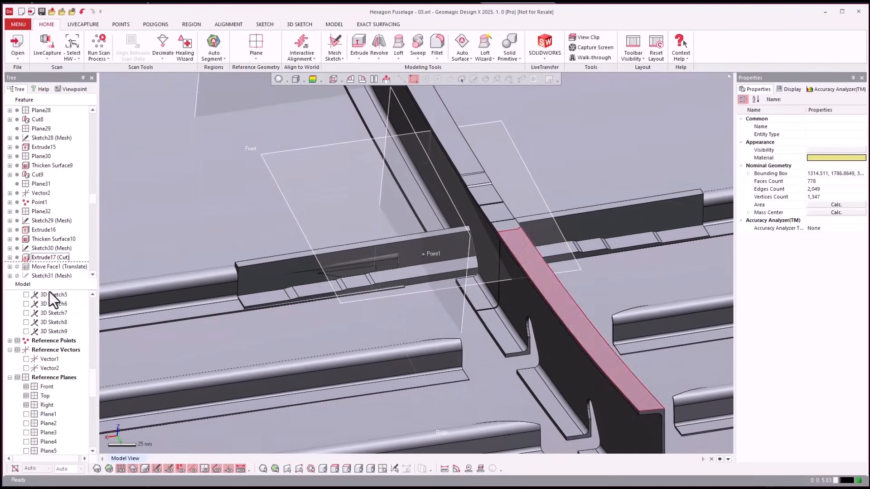
Roll the feature history forward to Move Face1 (Translate).
left_click(50, 269)
right_click(50, 268)
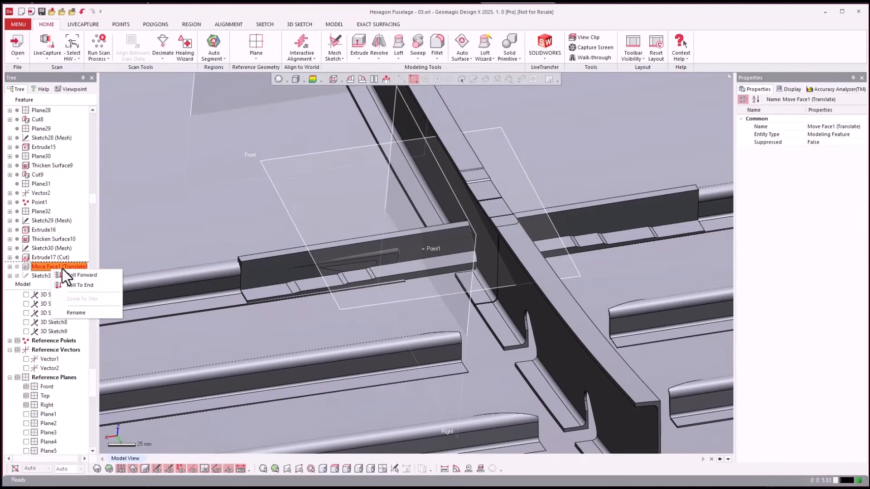
left_click(66, 275)
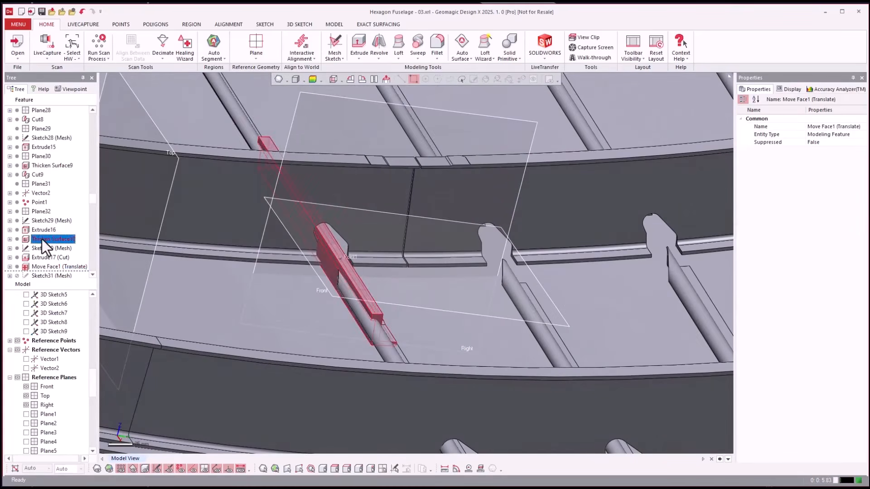
Roll the feature history forward to Extrude18 (Cut).
scroll(42, 239, "down", 2)
left_click(48, 229)
right_click(50, 230)
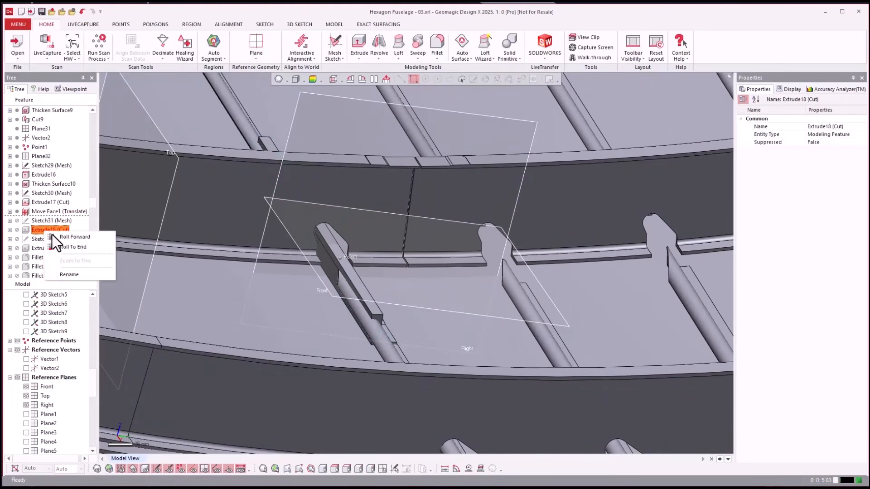
left_click(56, 237)
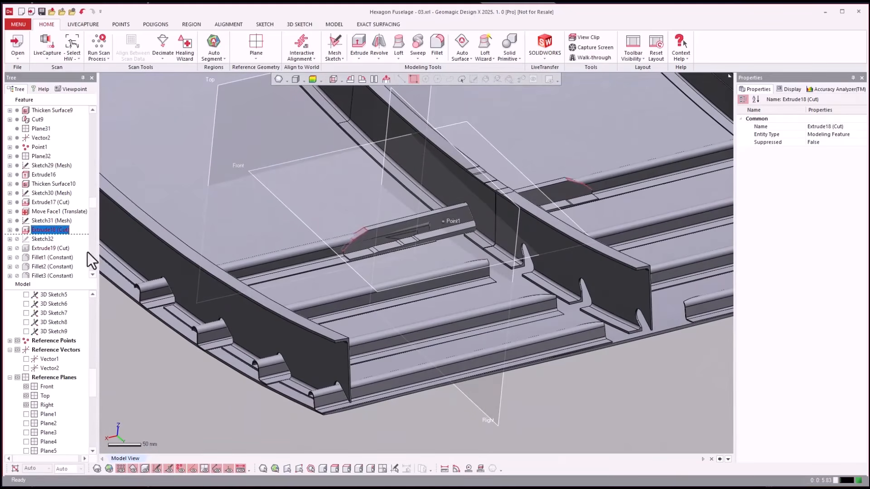
Roll the feature history forward to Extrude19 (Cut).
left_click(62, 250)
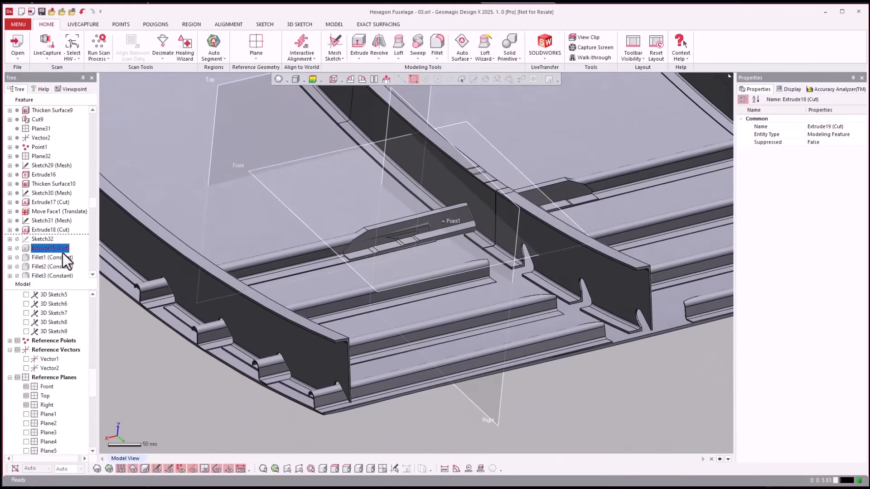
right_click(53, 249)
left_click(59, 253)
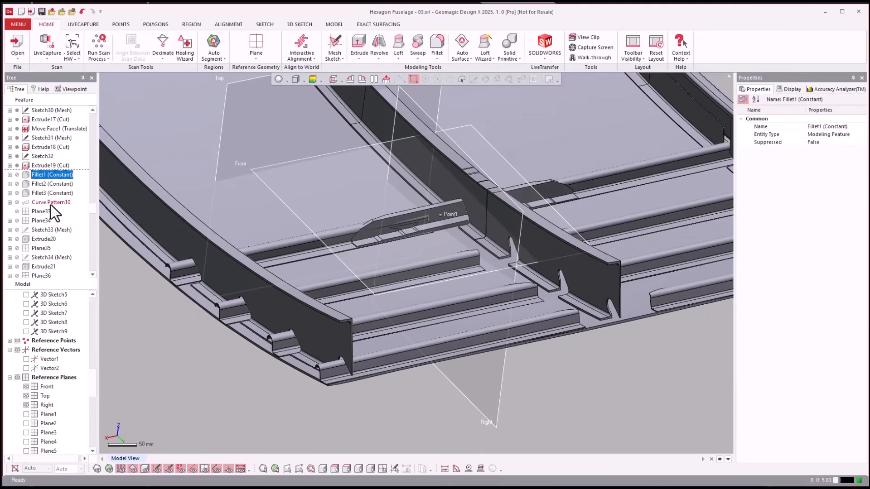
Roll the feature history forward to Curve Pattern10 and inspect the patterned brackets along the middle frame.
right_click(51, 204)
left_click(63, 209)
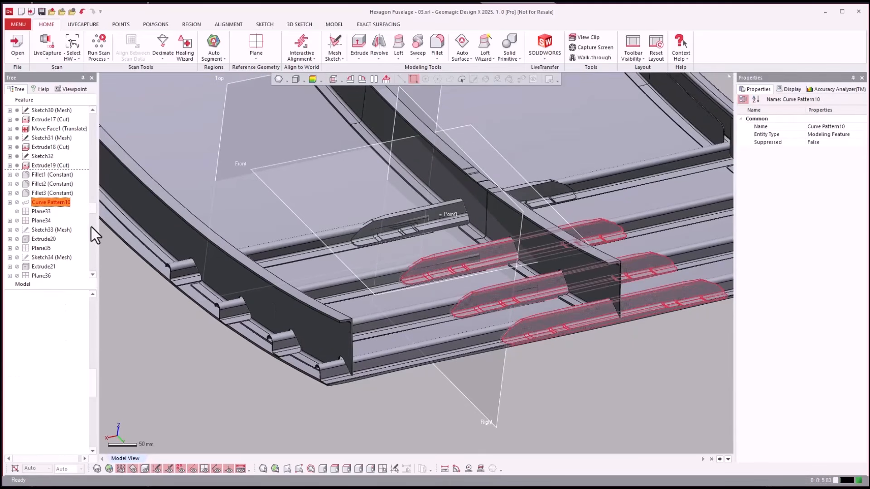
scroll(613, 395, "up", 5)
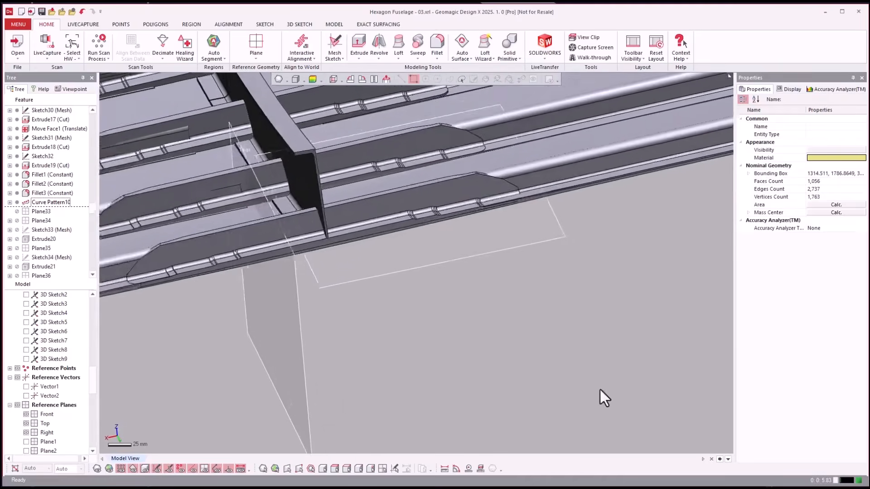
scroll(559, 374, "down", 6)
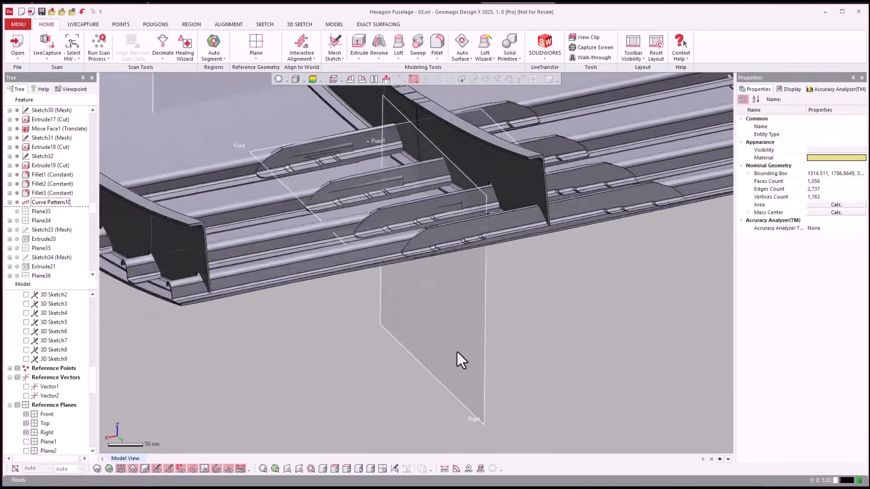
right_click_drag(457, 357, 181, 296)
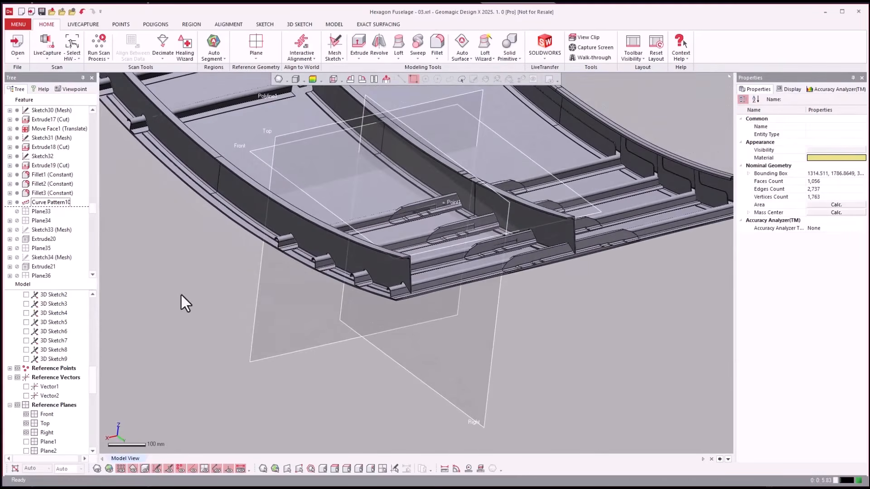
Roll the feature history forward to Extrude21 and inspect the extruded bracket surfaces where they cross the middle frame.
left_click(34, 263)
right_click(36, 268)
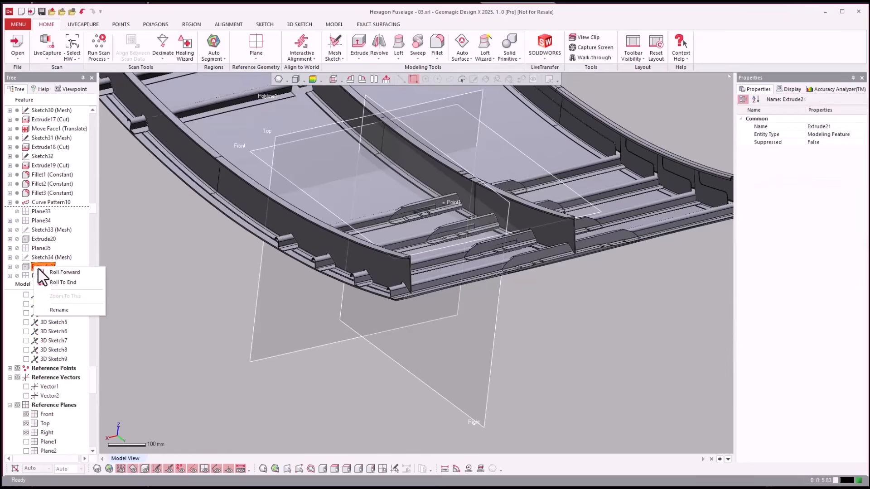
left_click(40, 272)
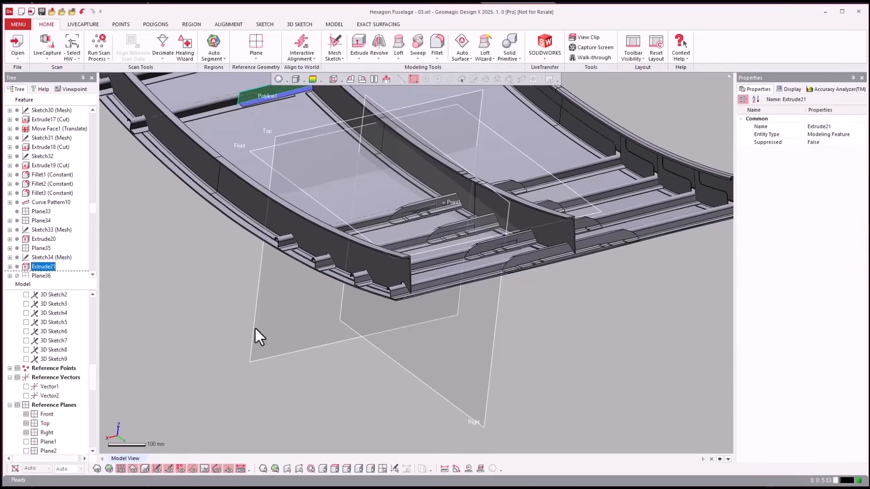
left_click(255, 330)
right_click_drag(255, 327, 498, 301)
scroll(370, 350, "up", 3)
scroll(370, 350, "up", 4)
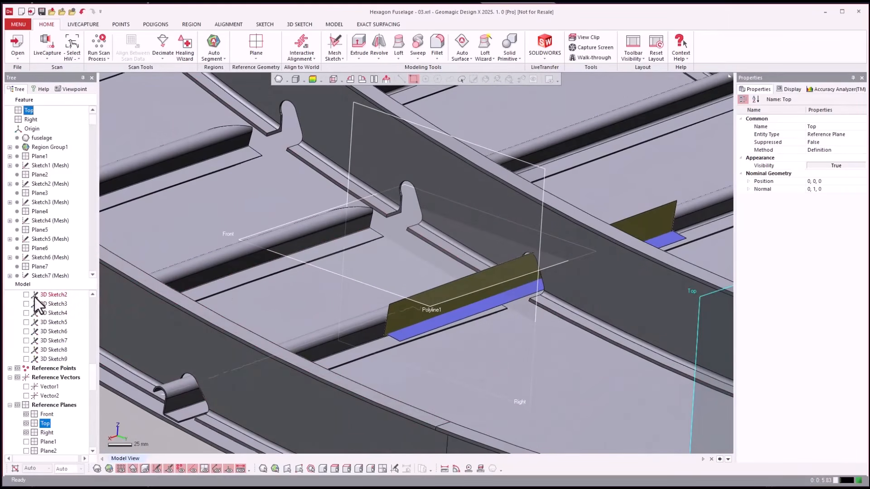
Roll the feature history forward to Thicken Surface11.
left_click(40, 212)
scroll(38, 218, "down", 5)
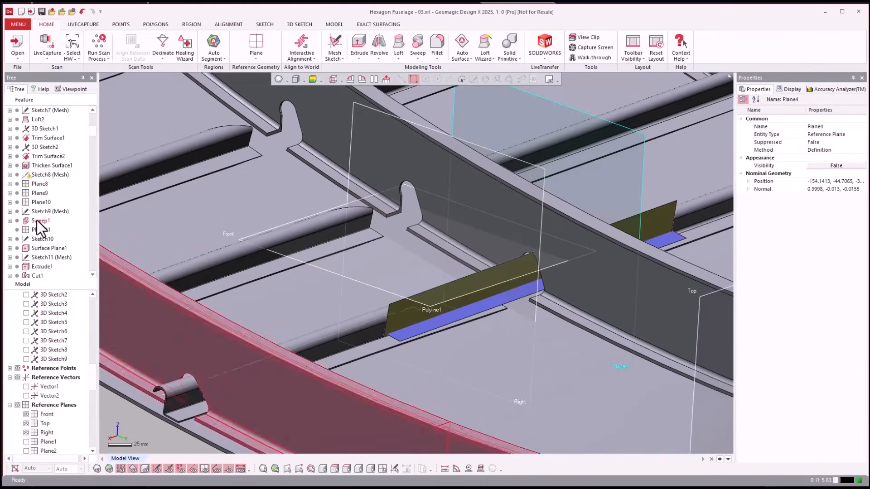
scroll(37, 218, "down", 10)
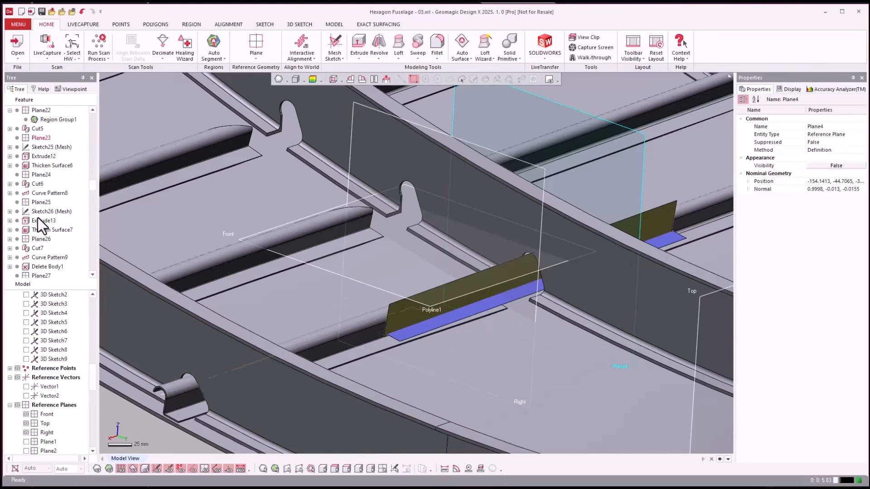
scroll(39, 219, "down", 8)
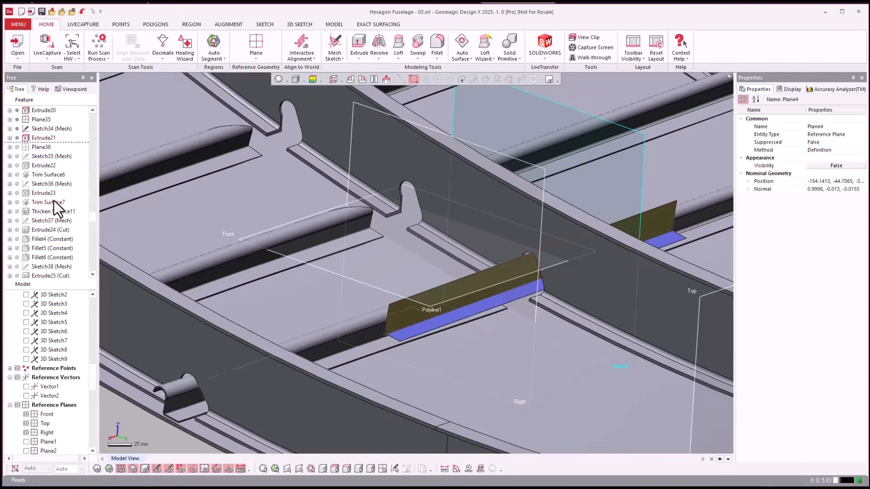
left_click(47, 215)
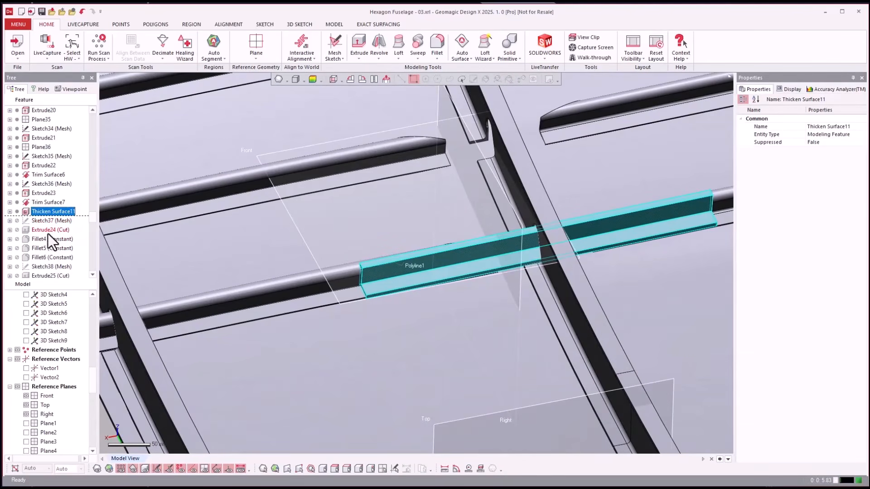
Roll the feature history forward to Fillet6 (Constant), followed by Curve Pattern11.
left_click(42, 256)
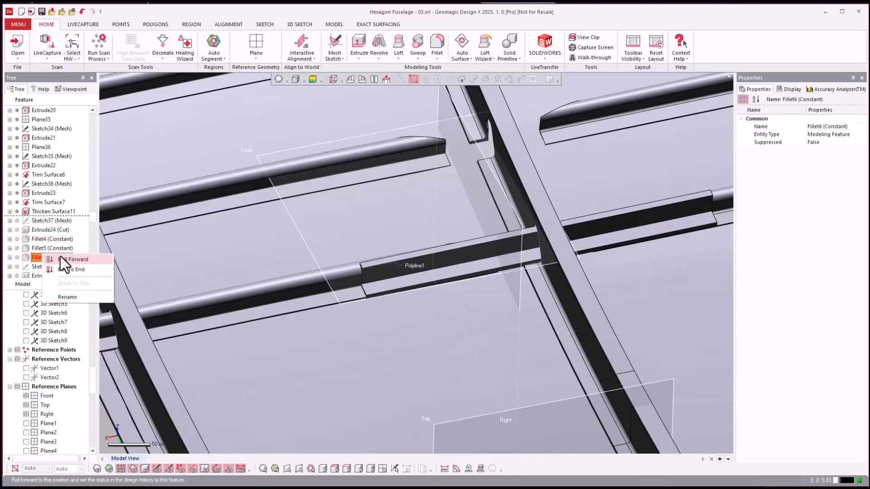
double_click(61, 257)
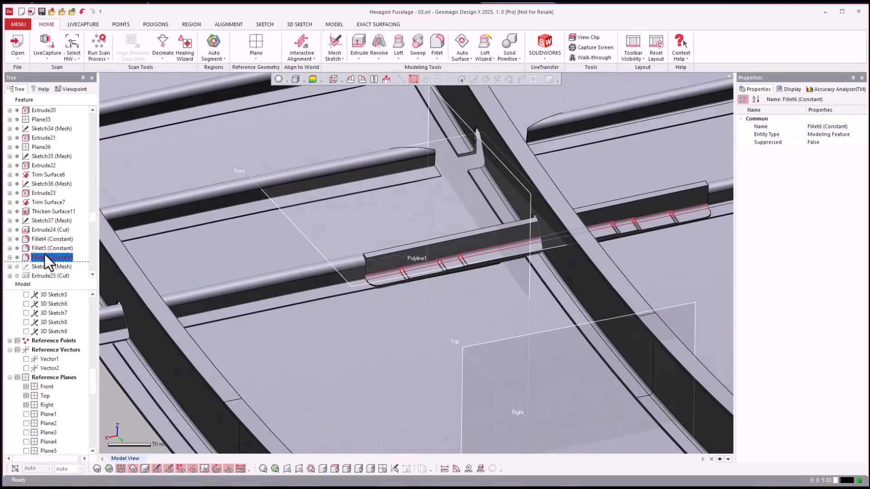
scroll(44, 254, "down", 2)
left_click(38, 230)
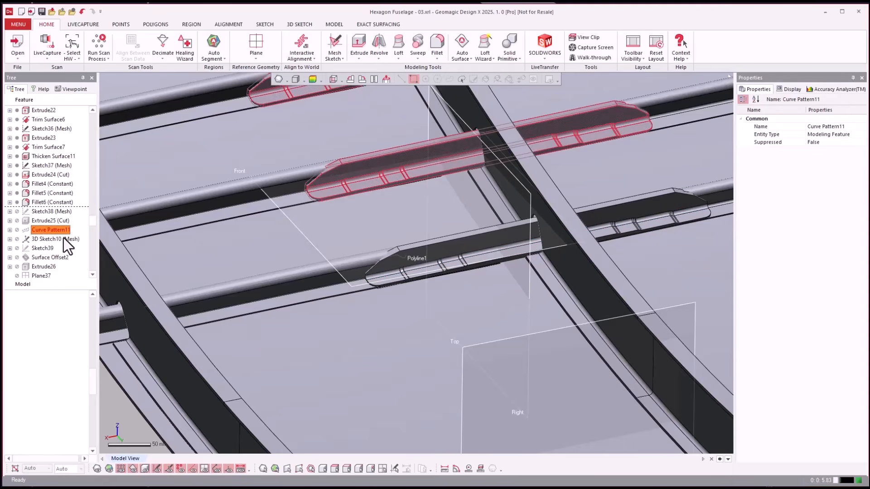
left_click(344, 306)
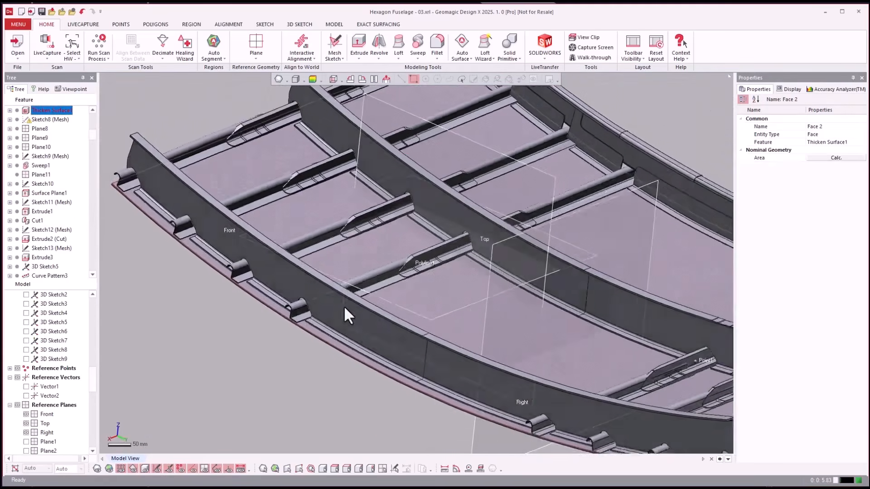
Roll the feature history forward to Sketch39, the window outline sketch.
left_click(48, 238)
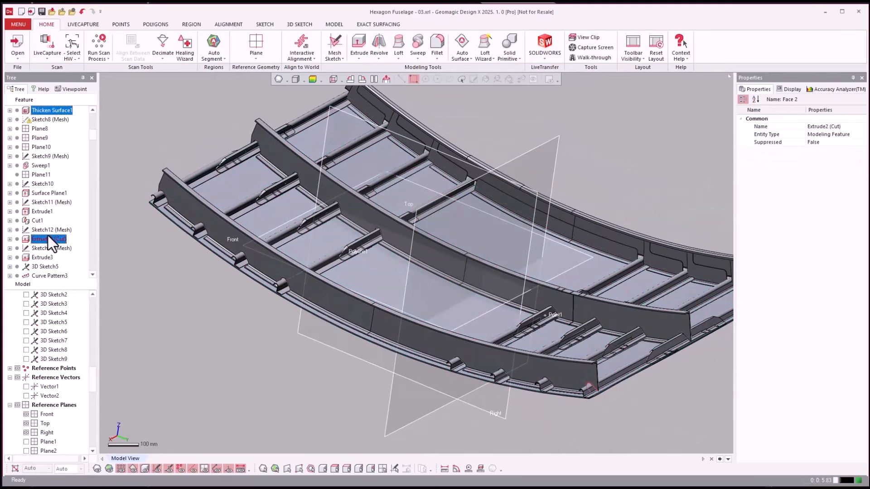
scroll(48, 235, "down", 15)
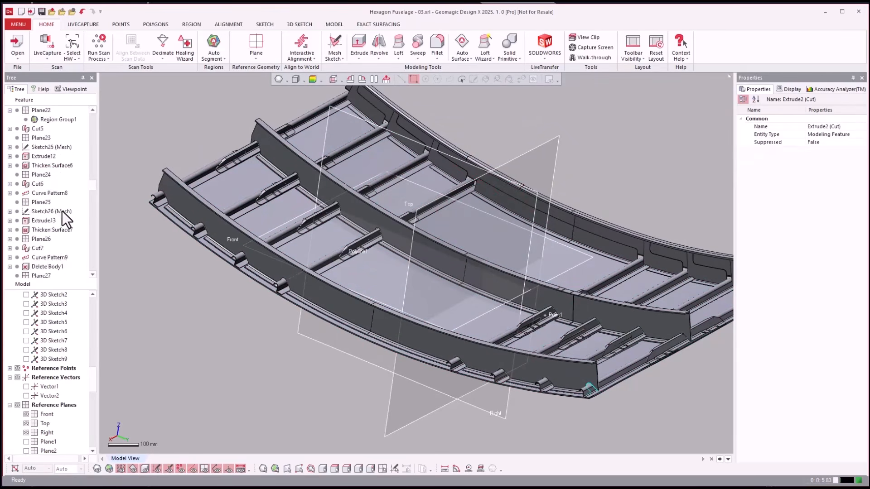
scroll(62, 211, "down", 15)
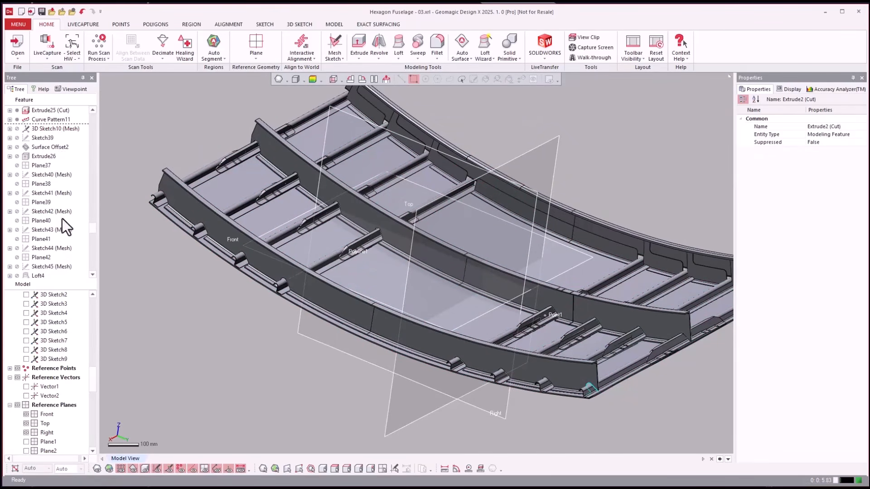
right_click(37, 138)
left_click(56, 157)
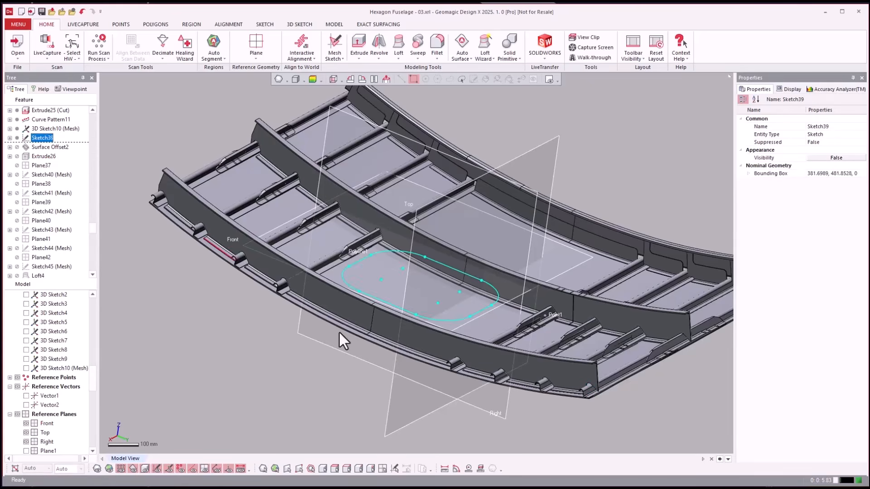
Roll the feature history forward to Surface Offset2 and view the model together with the scan mesh around the windows.
left_click(51, 147)
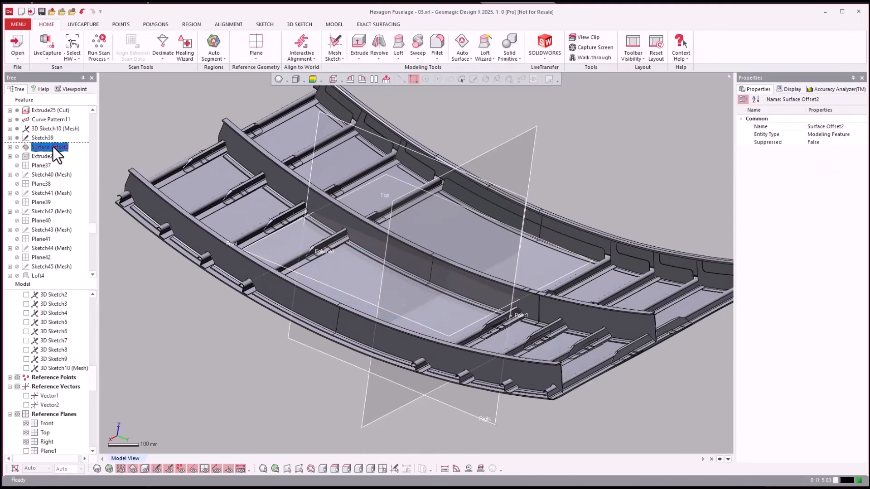
right_click(58, 155)
left_click(59, 151)
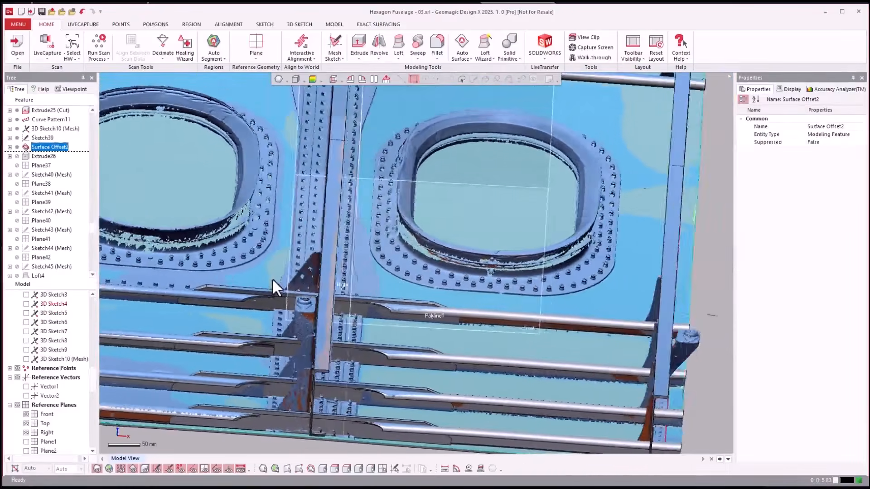
left_click(611, 293)
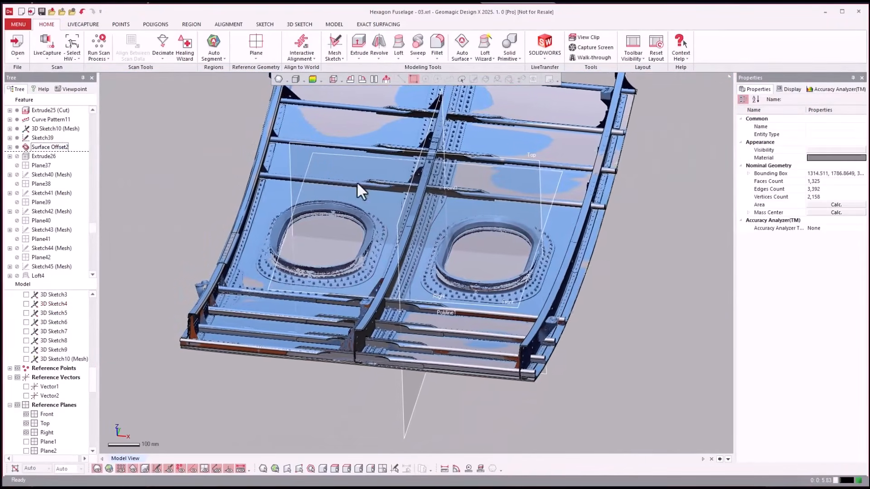
Start a View Clip with the Inside Box option and narrow the box across the X direction around one window.
left_click(19, 25)
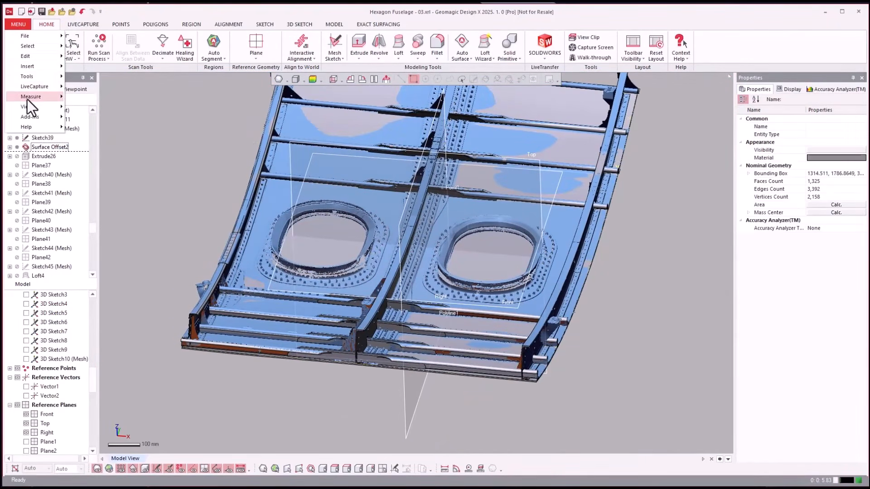
mouse_move(26, 107)
left_click(102, 191)
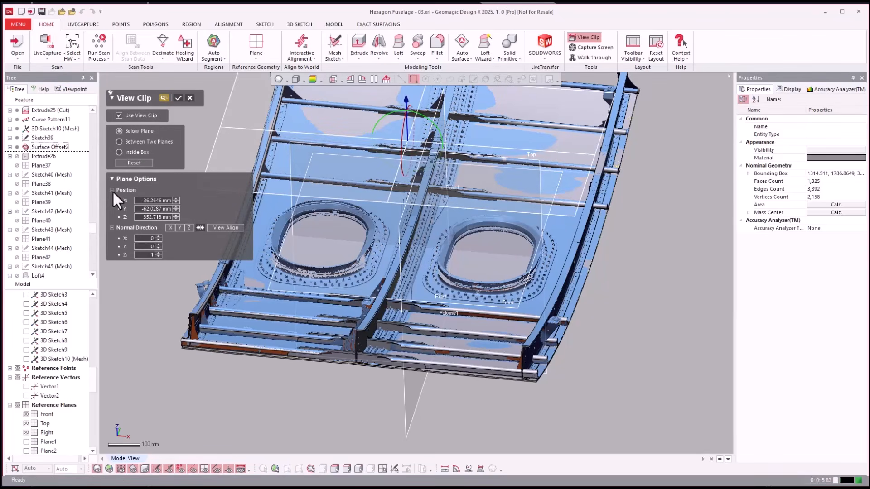
left_click(128, 152)
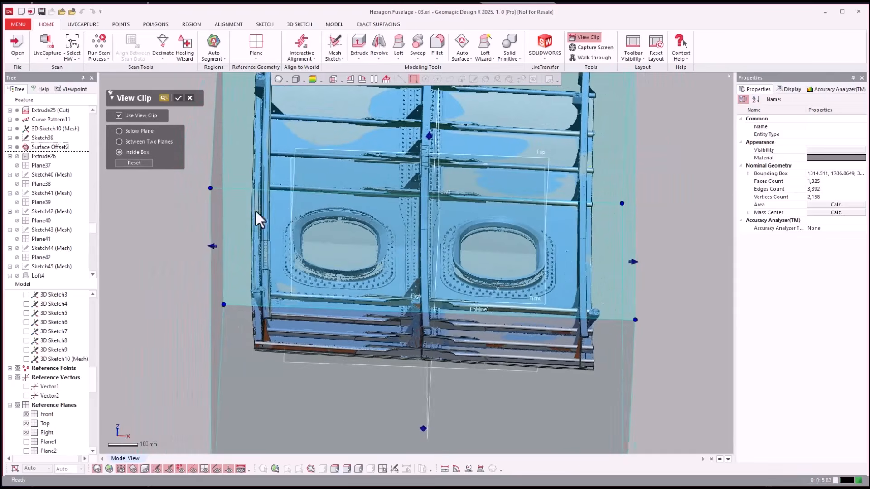
left_click_drag(209, 247, 432, 263)
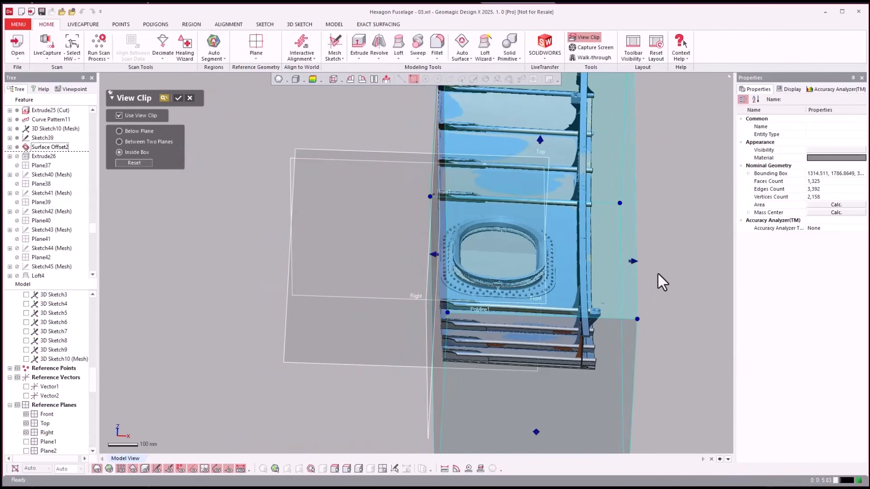
right_click_drag(658, 273, 648, 262)
left_click_drag(626, 261, 554, 268)
Shorten the clip box along the panel's curved length so only the window frame area remains, and apply the View Clip.
right_click_drag(553, 268, 248, 273)
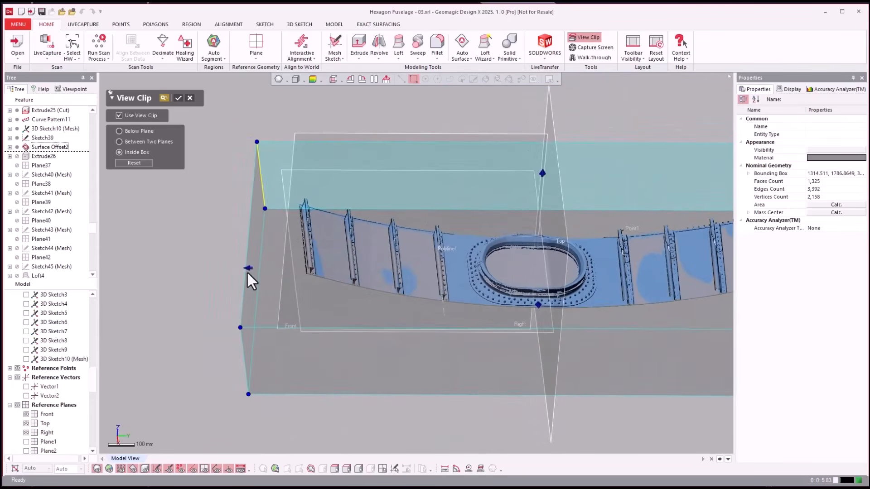
left_click_drag(254, 269, 535, 281)
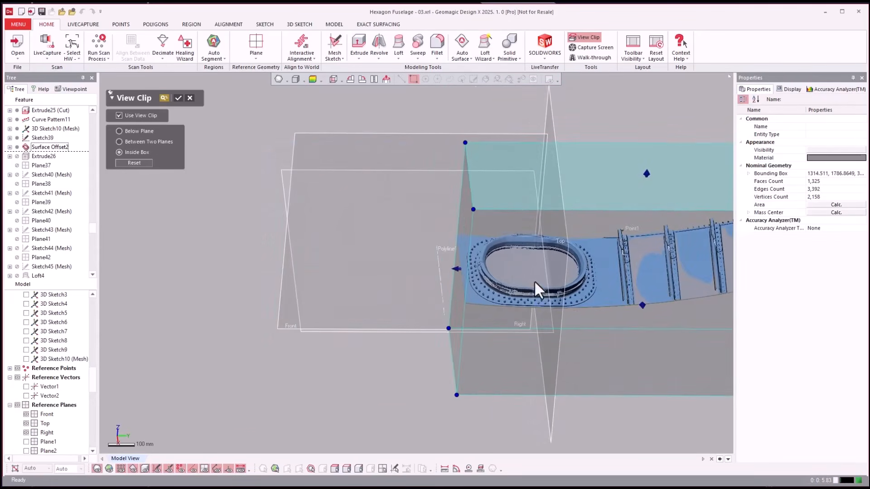
right_click_drag(534, 281, 573, 278)
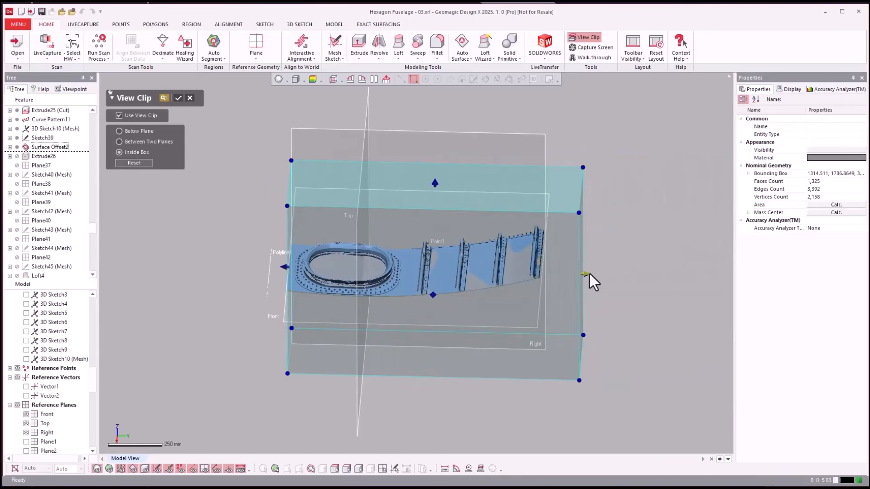
left_click_drag(589, 274, 415, 295)
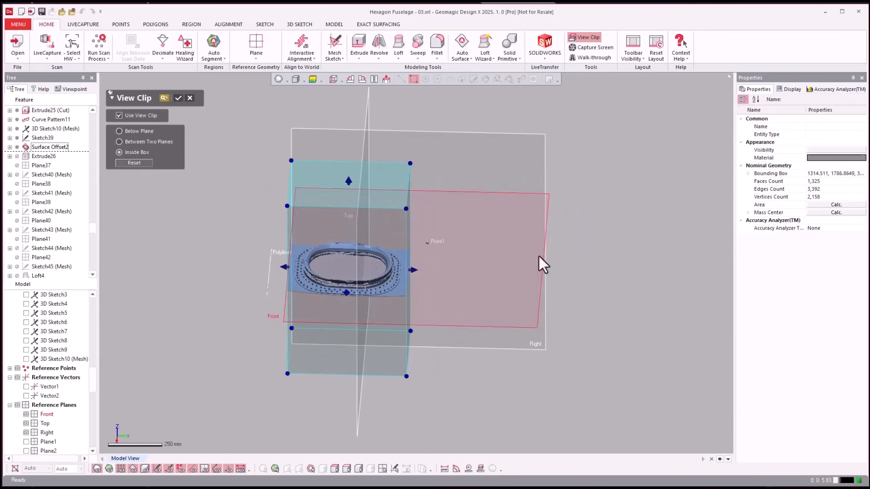
key("Return")
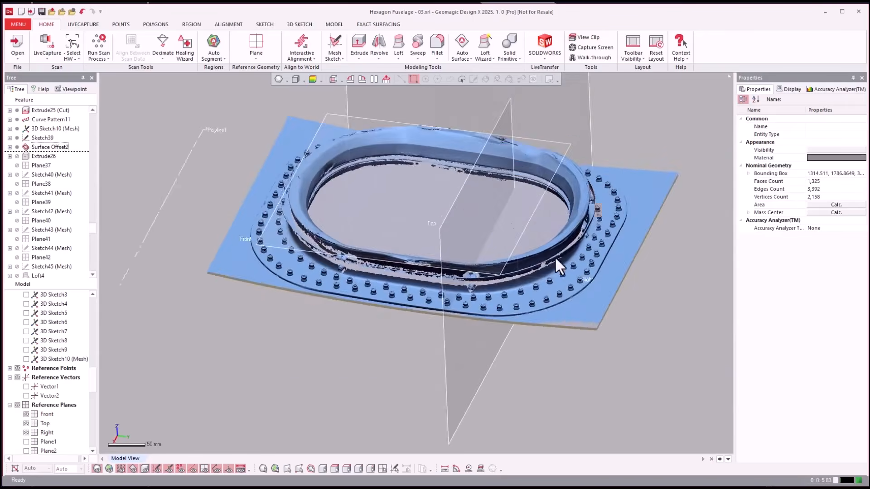
Roll the feature history forward to Loft4.
left_click(40, 157)
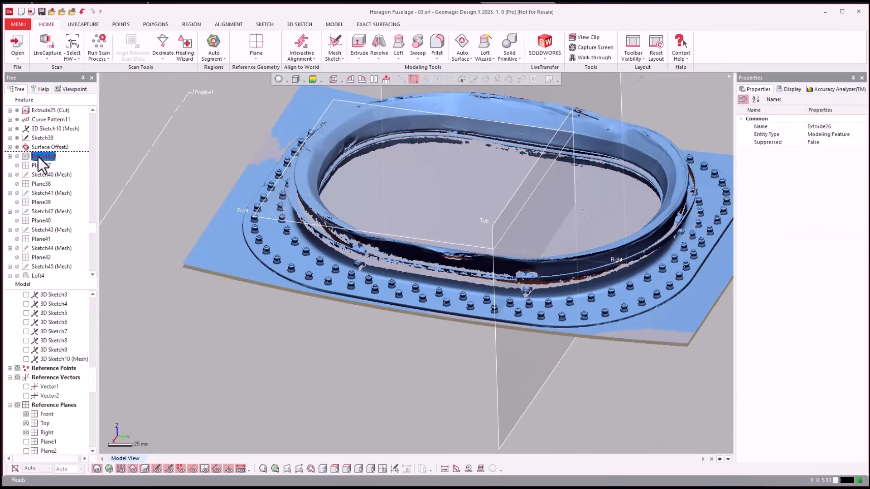
left_click(39, 211)
scroll(40, 202, "down", 2)
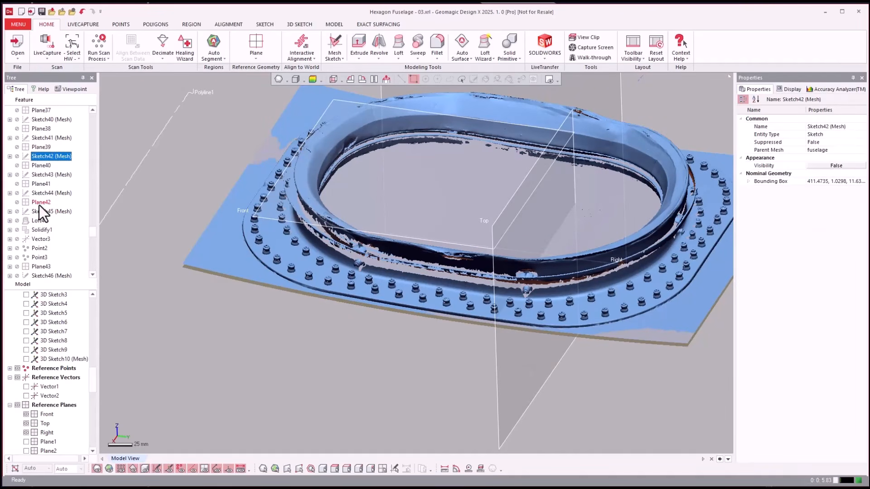
left_click(37, 222)
right_click(36, 222)
left_click(45, 228)
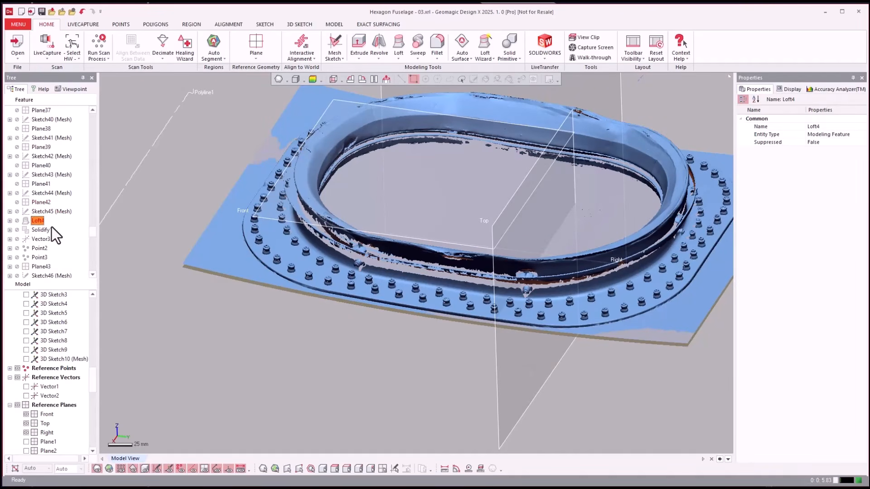
left_click(210, 345)
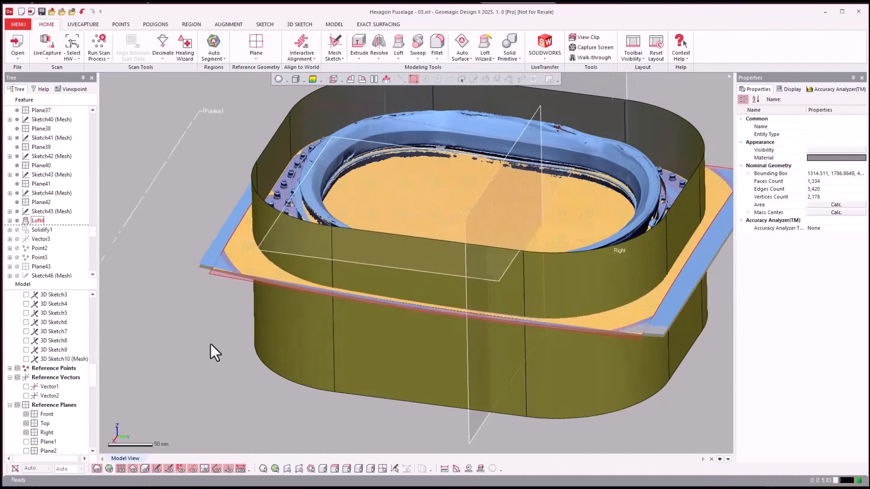
Hide the scan mesh and view the Loft4 surface together with the extruded window outline surface.
key("ctrl+1")
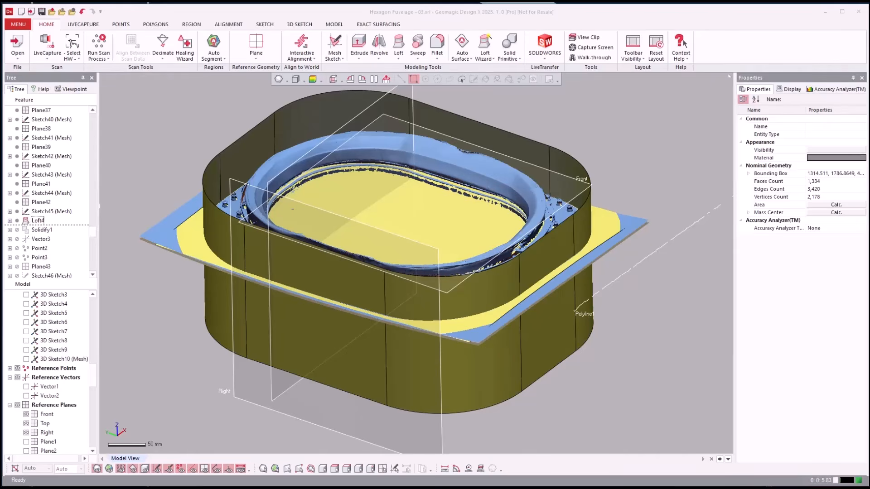
right_click_drag(704, 378, 706, 380)
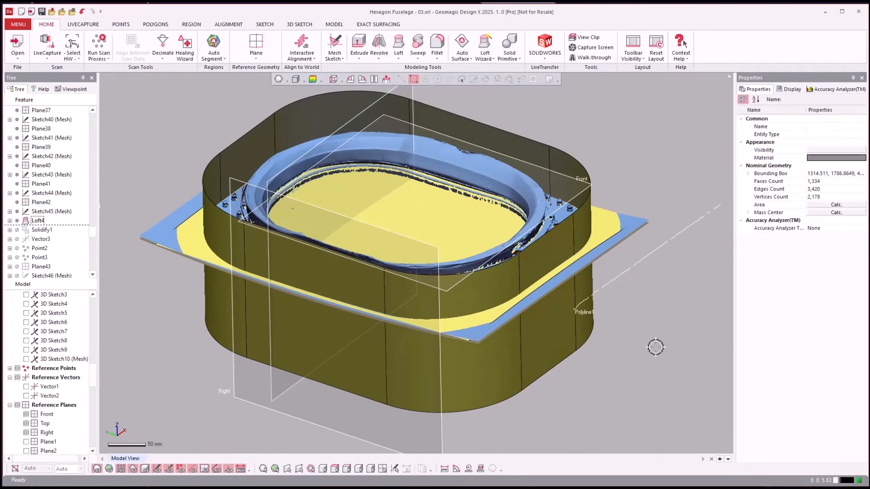
scroll(429, 349, "up", 5)
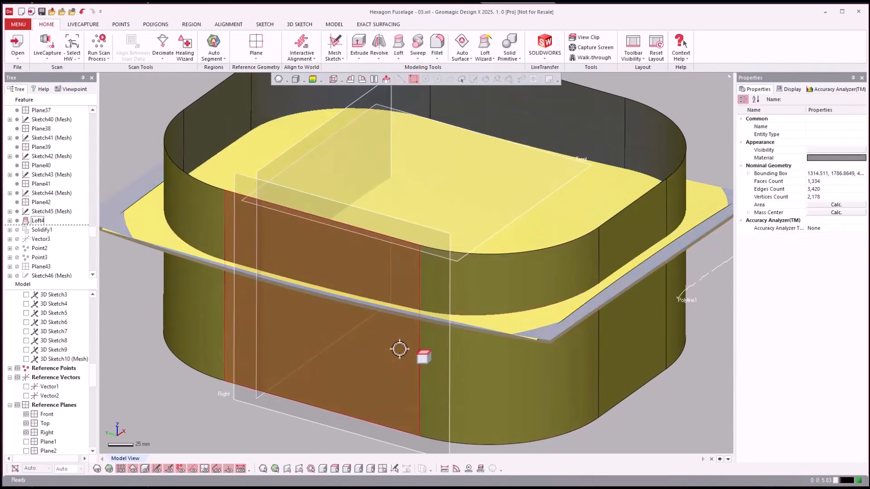
right_click_drag(399, 349, 33, 255)
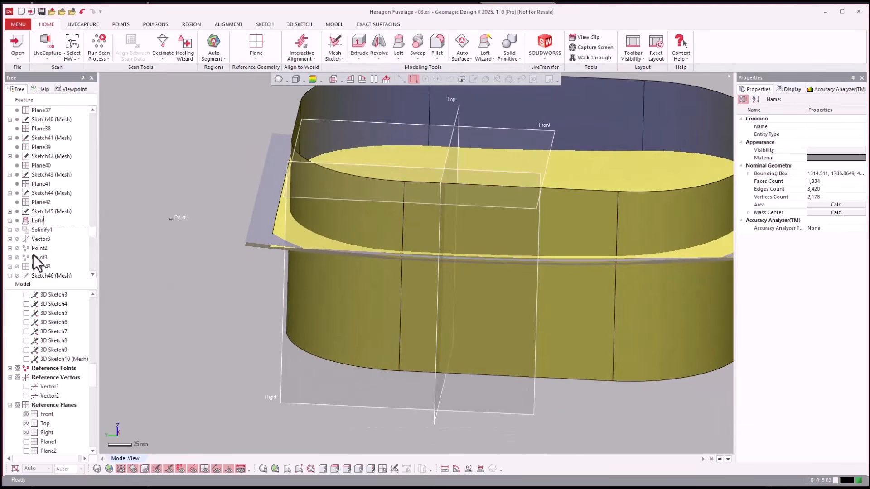
Examine how the Loft4 surface and the extruded outline sit against the Thicken Surface1 skin, picking a face of each body.
left_click(44, 222)
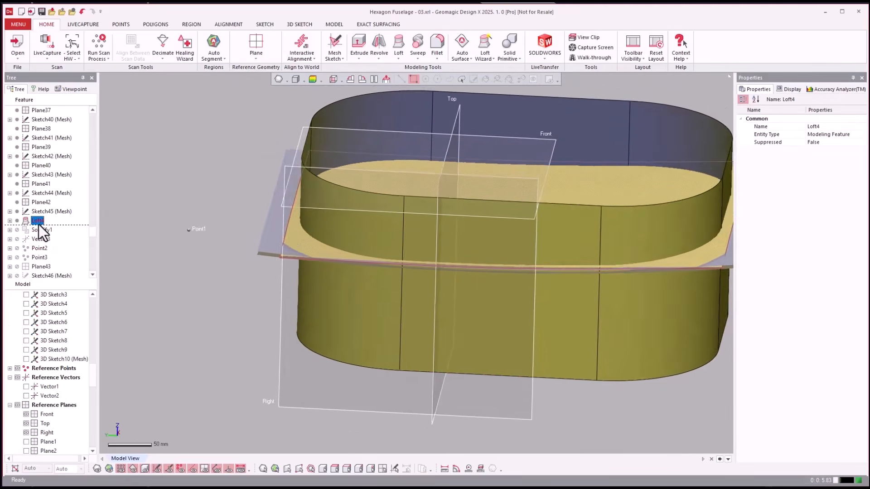
key("Delete")
right_click_drag(43, 216, 278, 240)
left_click(275, 241)
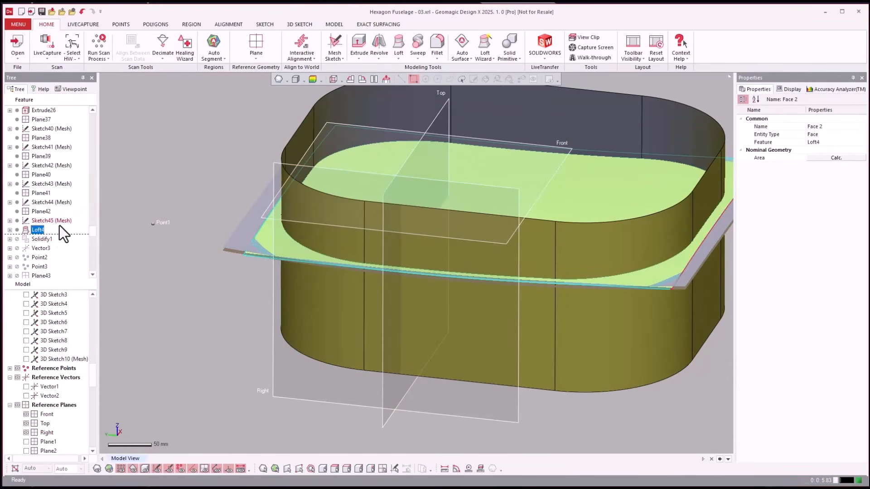
scroll(158, 207, "up", 5)
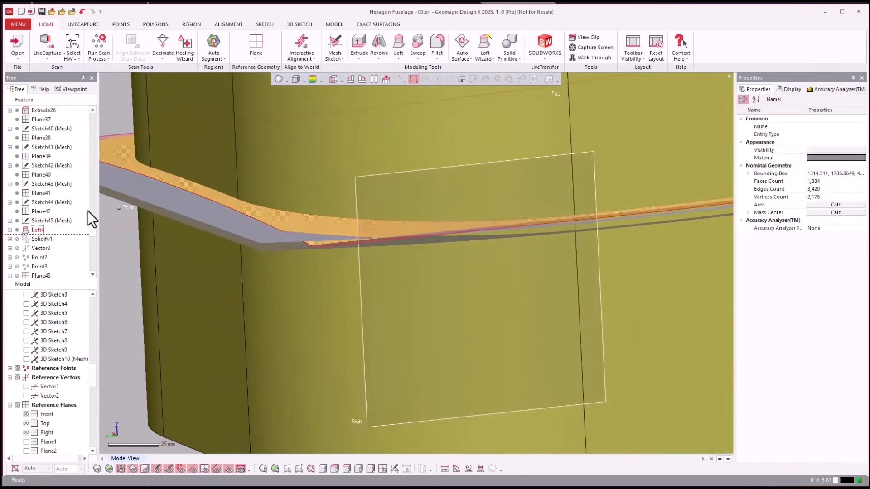
right_click_drag(136, 229, 305, 283)
scroll(264, 266, "down", 4)
scroll(262, 269, "down", 3)
left_click(408, 299)
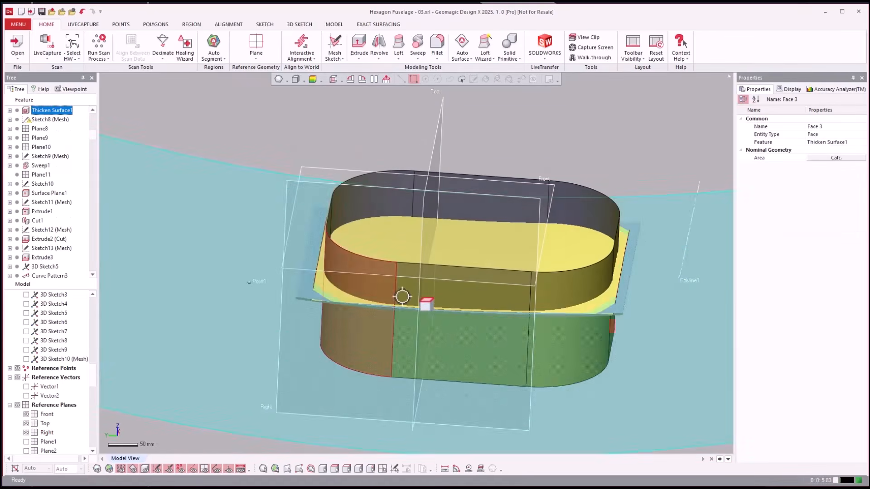
scroll(414, 278, "down", 3)
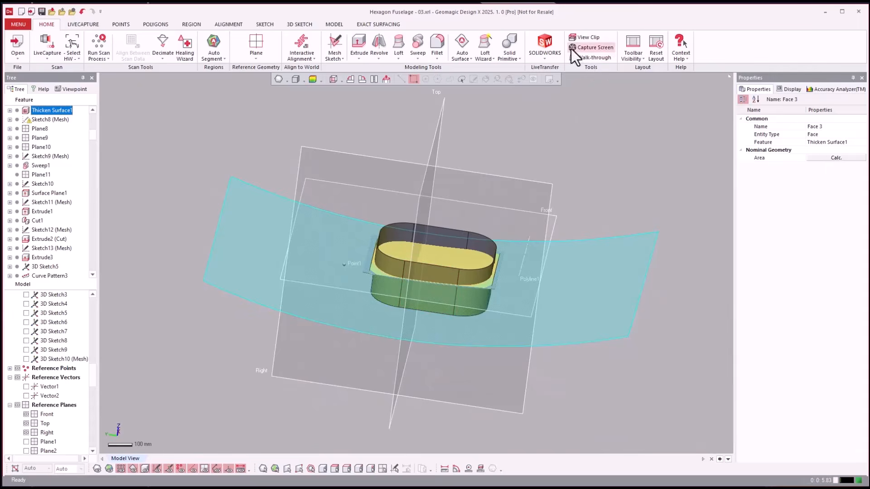
Look up the Surface Offset command's description and view the loft surface crossing the extruded outline up close.
left_click(334, 24)
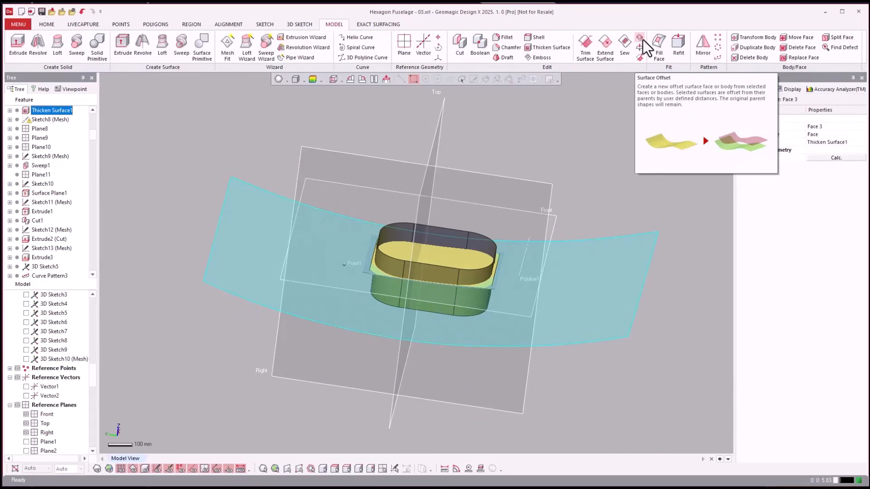
left_click(525, 121)
scroll(525, 120, "up", 4)
scroll(408, 148, "up", 4)
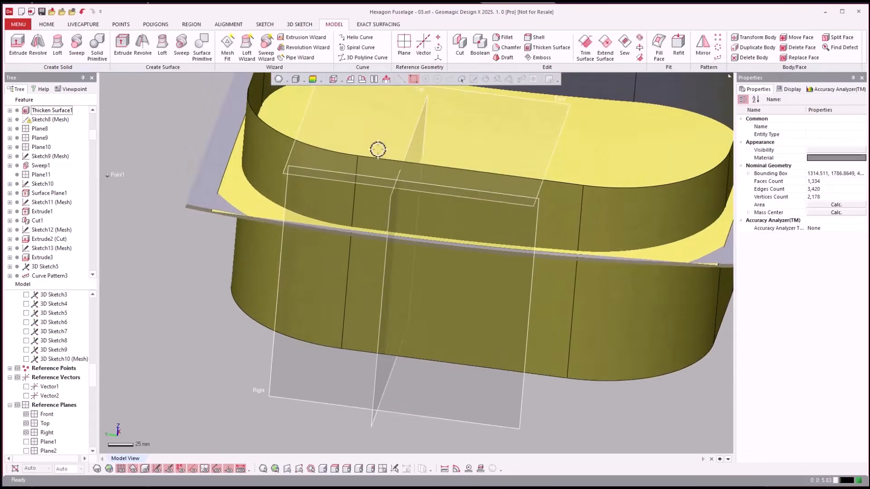
right_click_drag(379, 148, 200, 249)
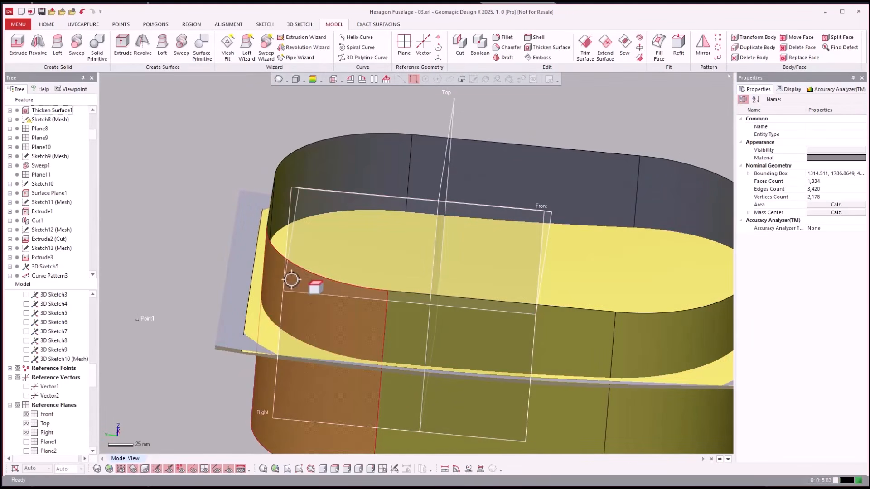
Roll the feature history forward to Solidify1.
left_click(46, 238)
scroll(46, 237, "down", 10)
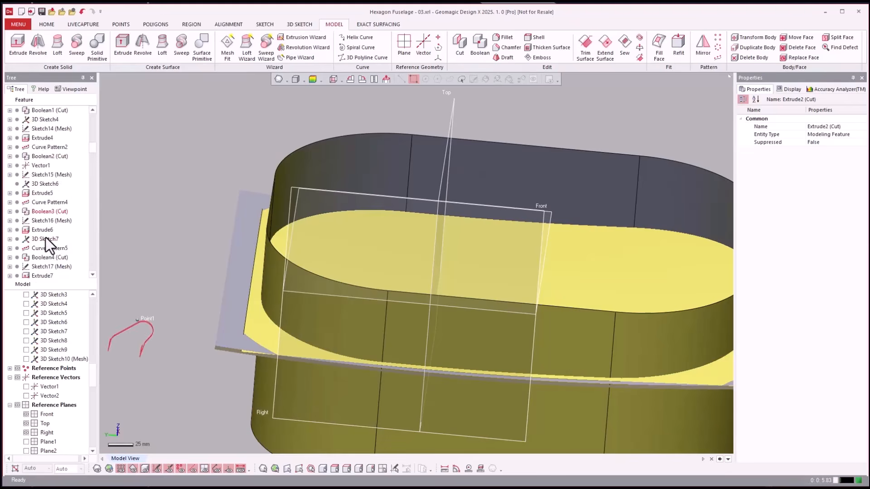
scroll(43, 238, "down", 15)
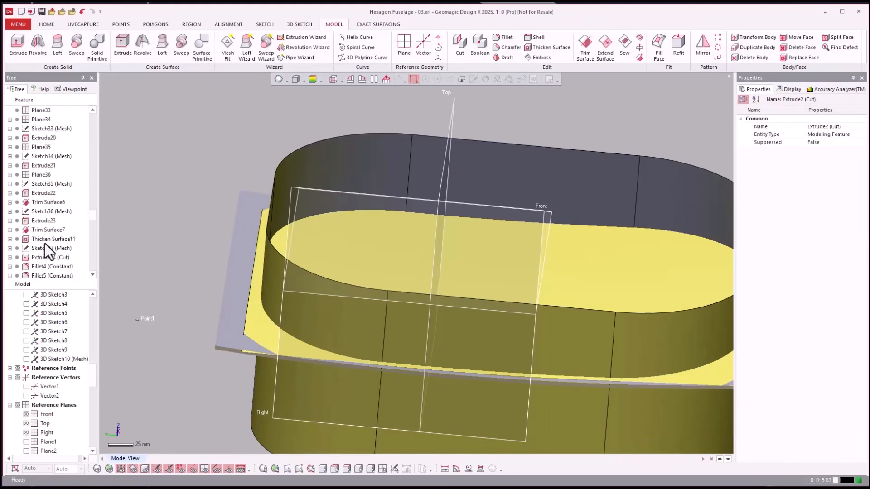
scroll(45, 243, "down", 3)
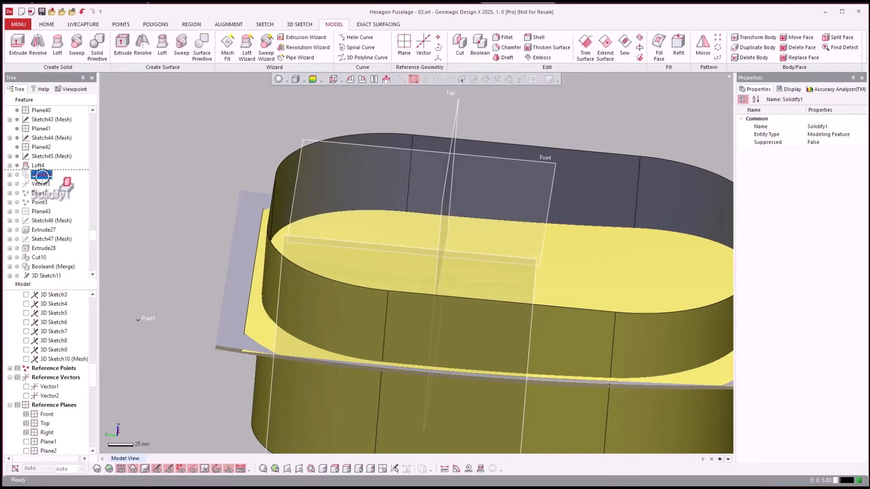
right_click_drag(176, 159, 136, 195)
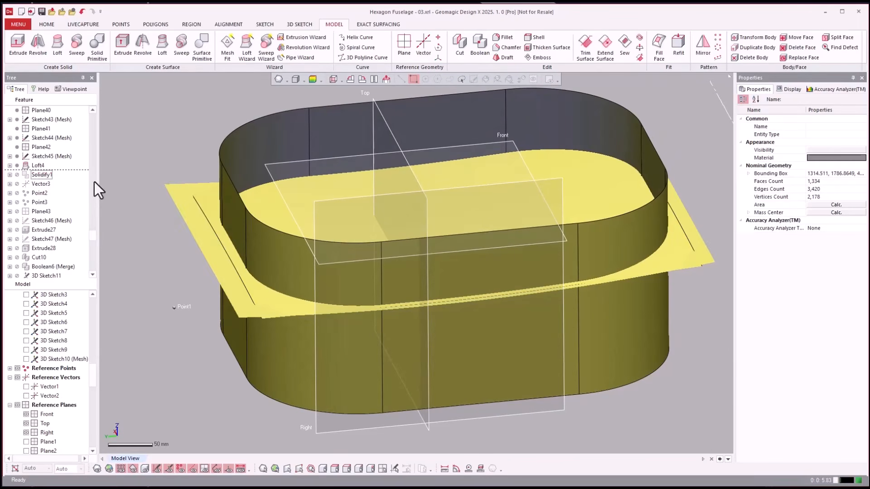
right_click(35, 177)
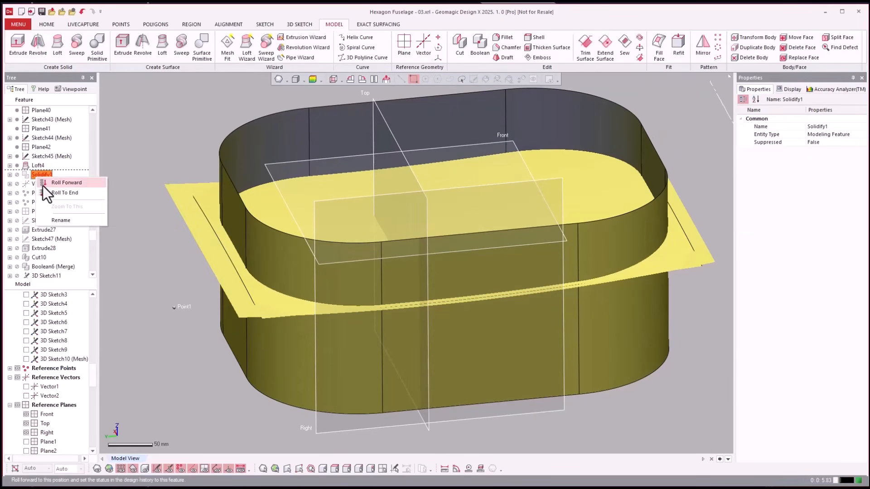
left_click(42, 185)
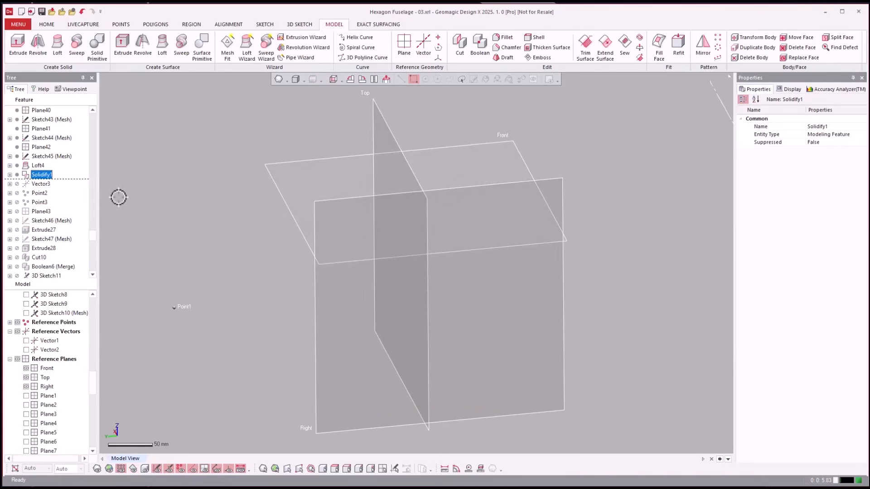
Examine the solidified window pad on the fuselage skin from several angles.
scroll(224, 206, "up", 5)
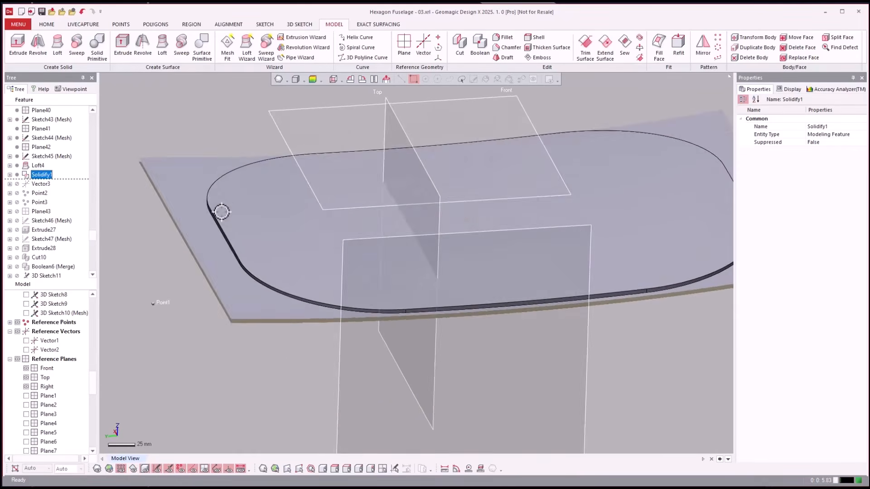
right_click_drag(220, 213, 209, 218)
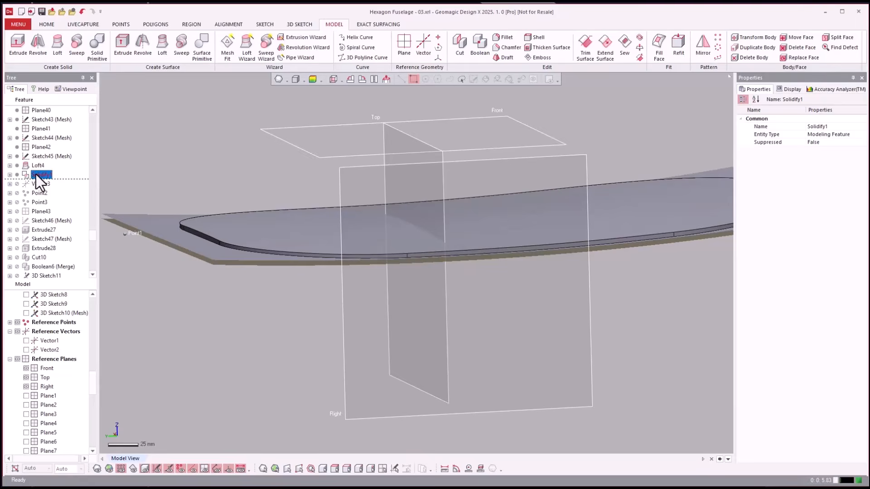
left_click(192, 157)
right_click_drag(193, 157, 275, 222)
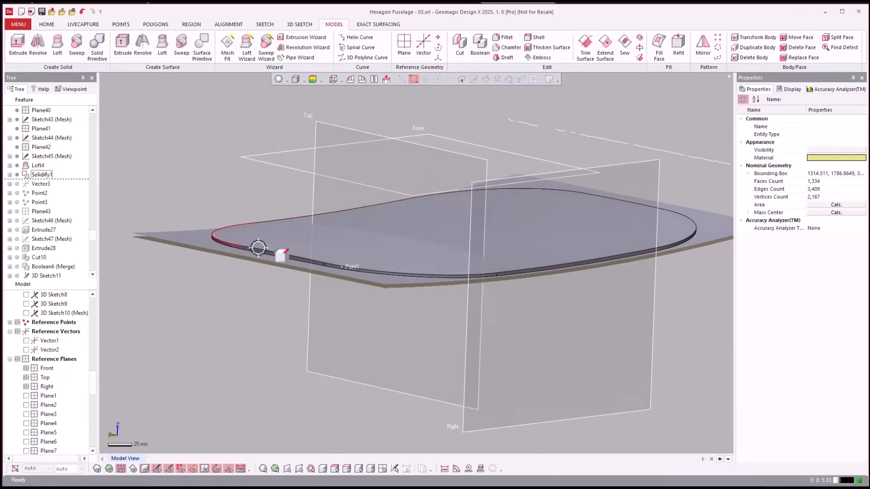
right_click_drag(246, 196, 290, 254)
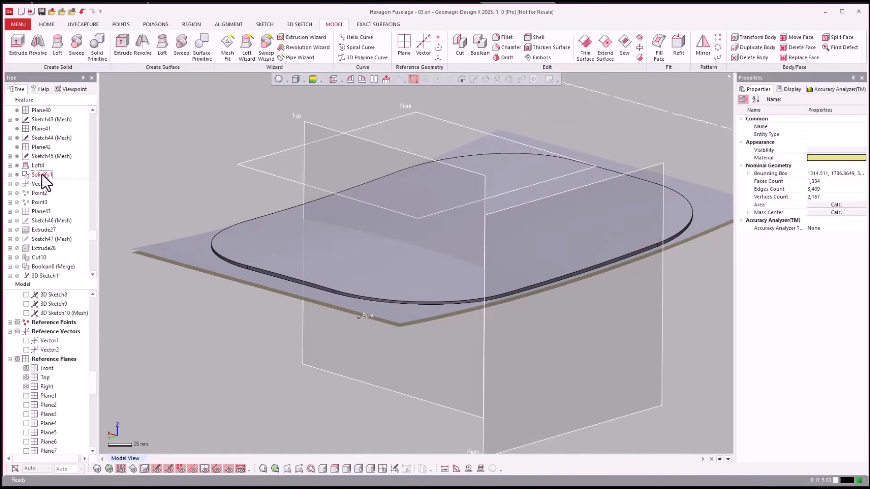
scroll(182, 167, "down", 1)
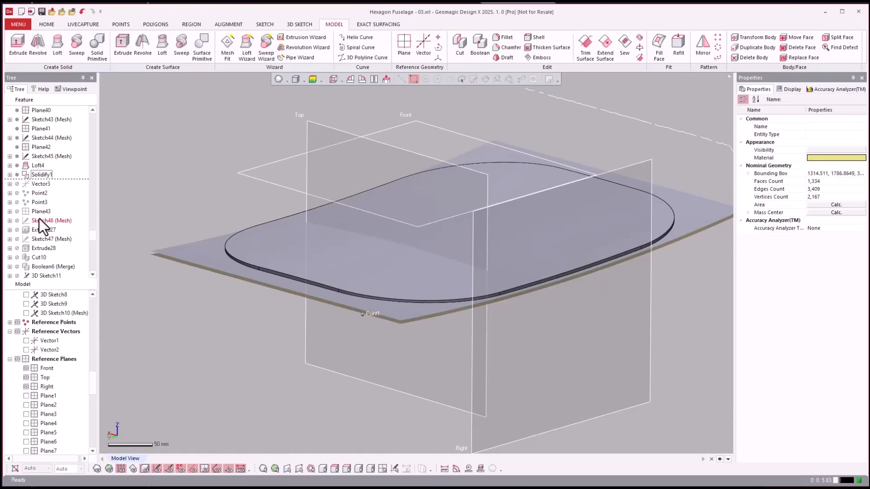
Pick the window pad's upper face and a side face to identify the features that produced them.
left_click(266, 251)
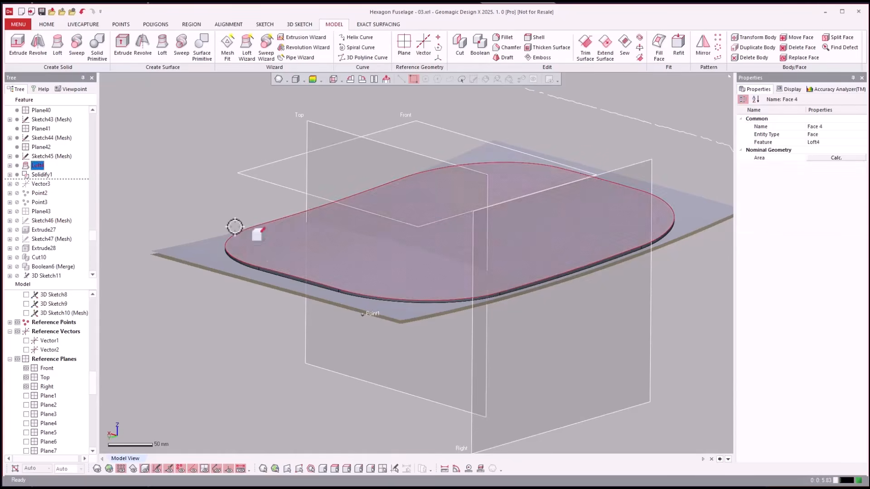
scroll(305, 278, "up", 5)
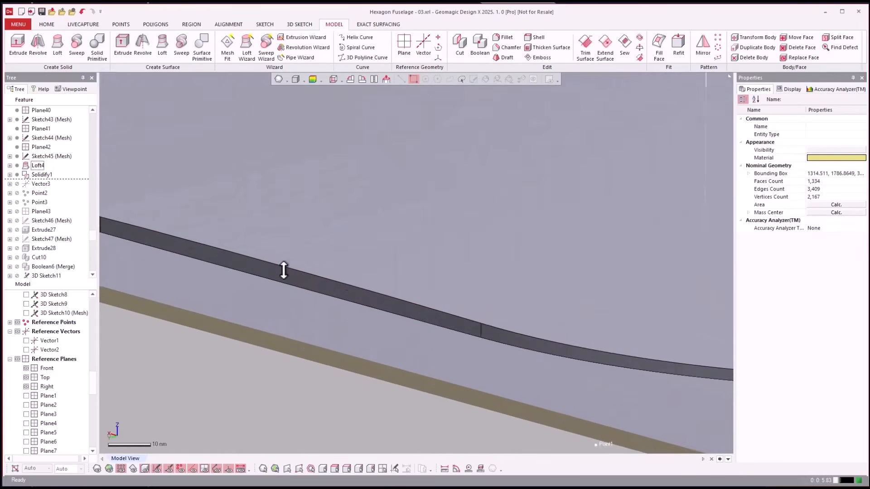
left_click(263, 272)
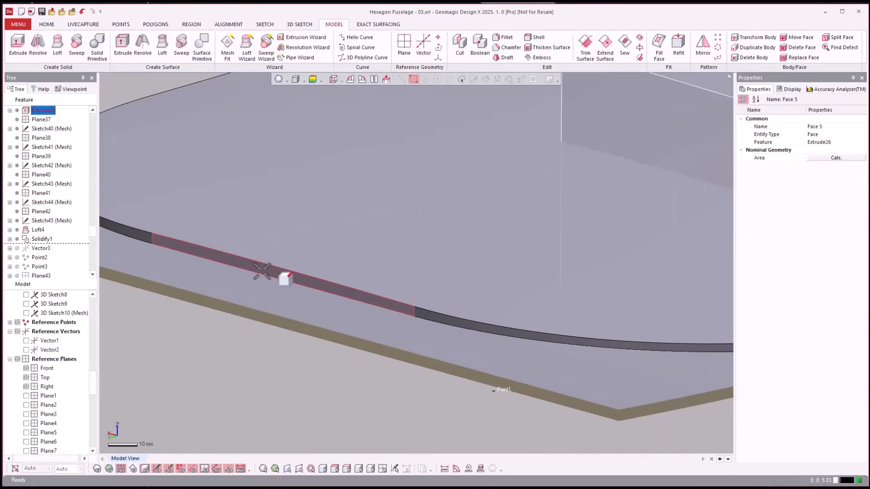
Display the scan mesh in place of the solid bodies and examine the scanned pad edge around the window.
key("ctrl+1")
key("ctrl+5")
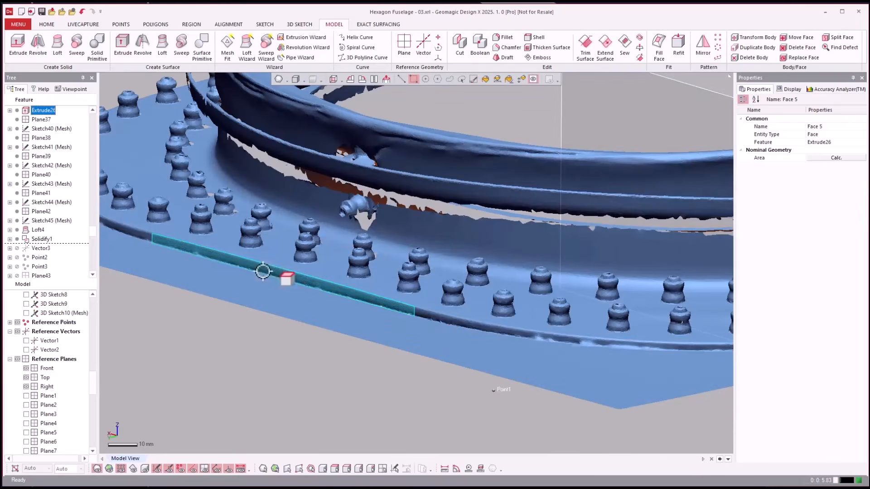
left_click(258, 351)
scroll(346, 286, "down", 2)
right_click_drag(346, 286, 210, 241)
scroll(196, 272, "up", 5)
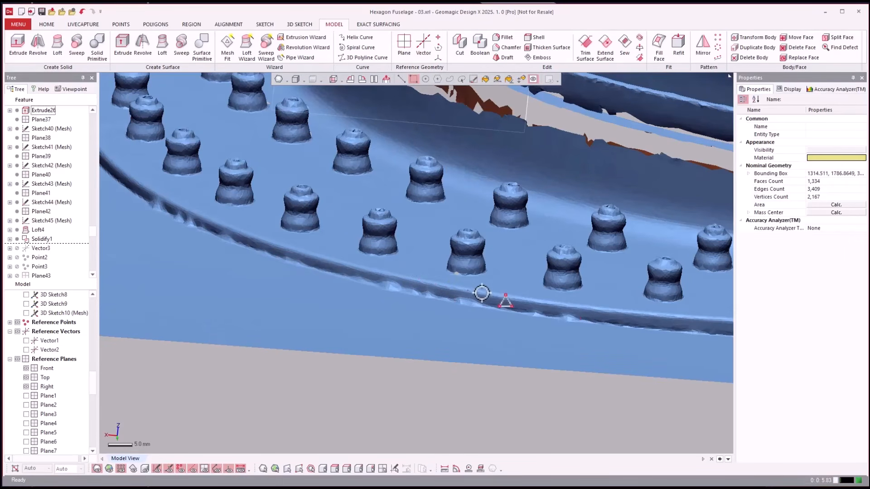
scroll(616, 313, "down", 2)
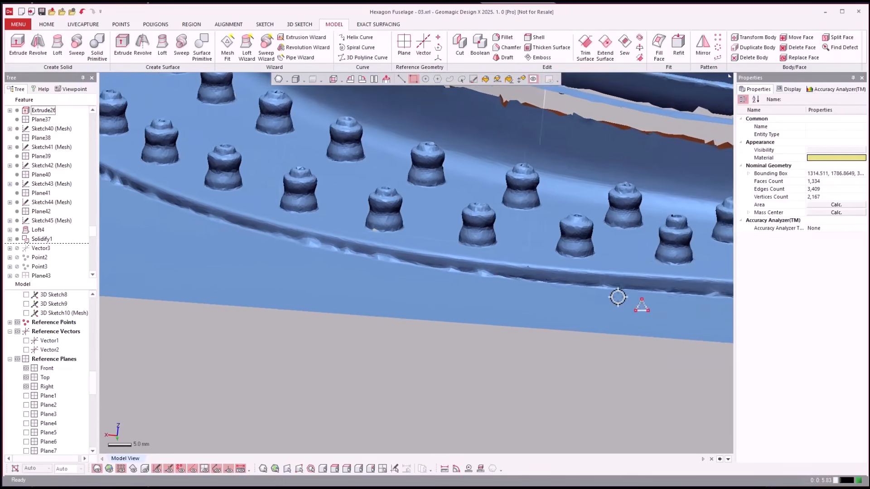
scroll(618, 297, "down", 1)
right_click_drag(618, 295, 372, 353)
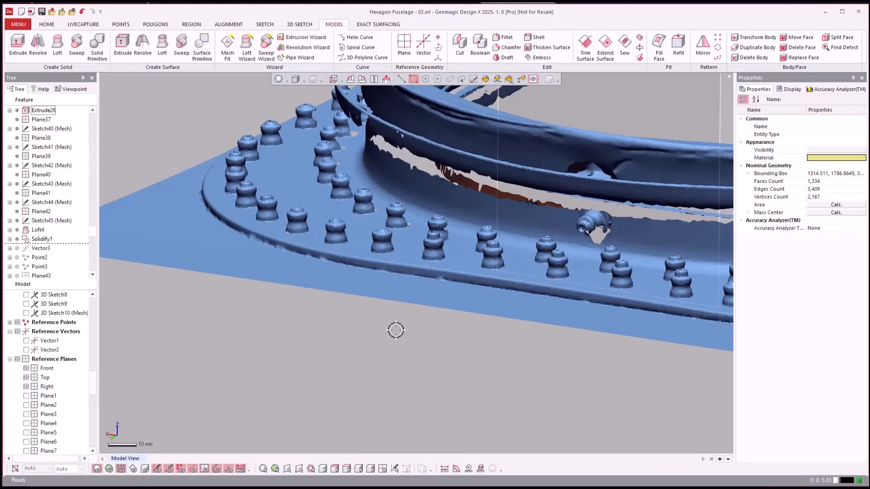
scroll(385, 341, "down", 5)
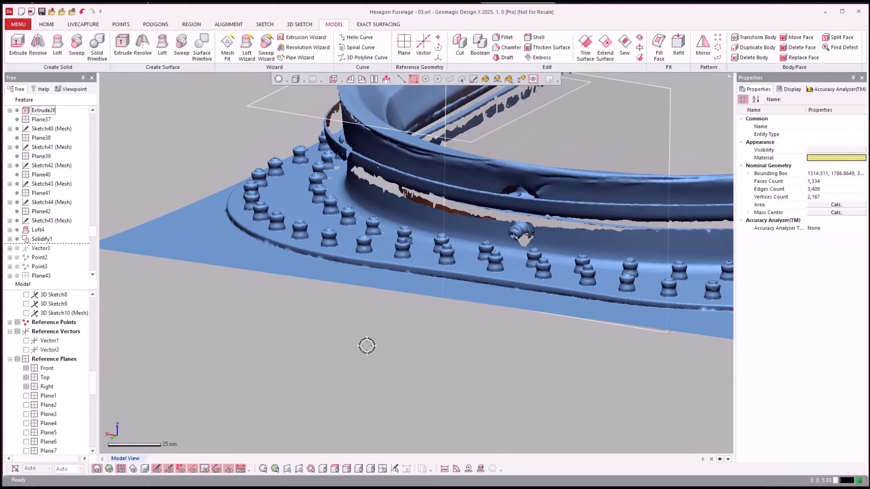
Start a 3D sketch and place the first spline points along the scanned window pad's outer edge.
right_click(368, 346)
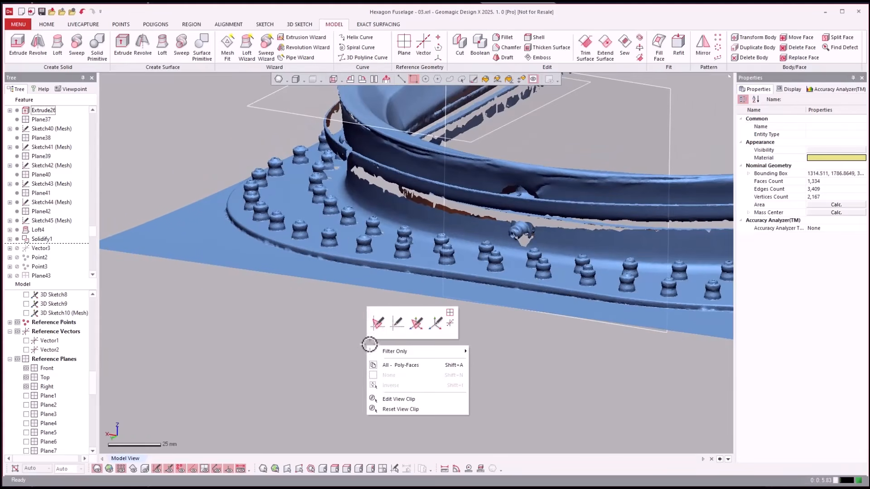
left_click(435, 326)
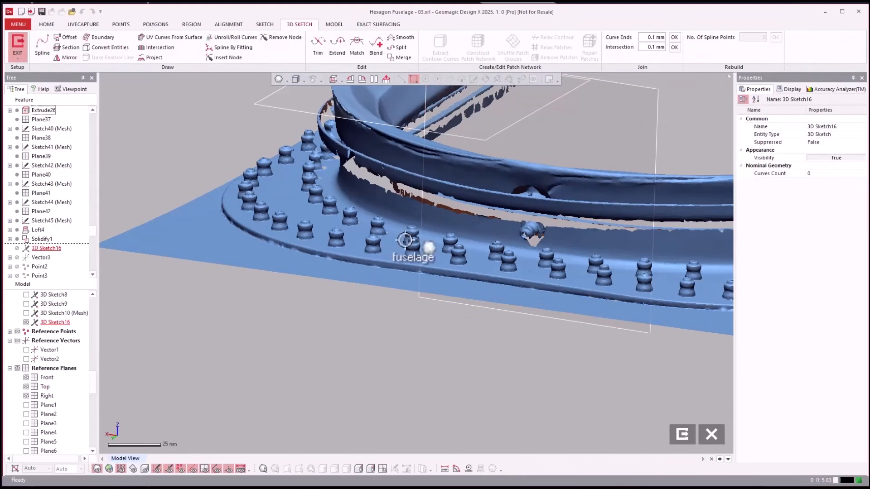
left_click(41, 44)
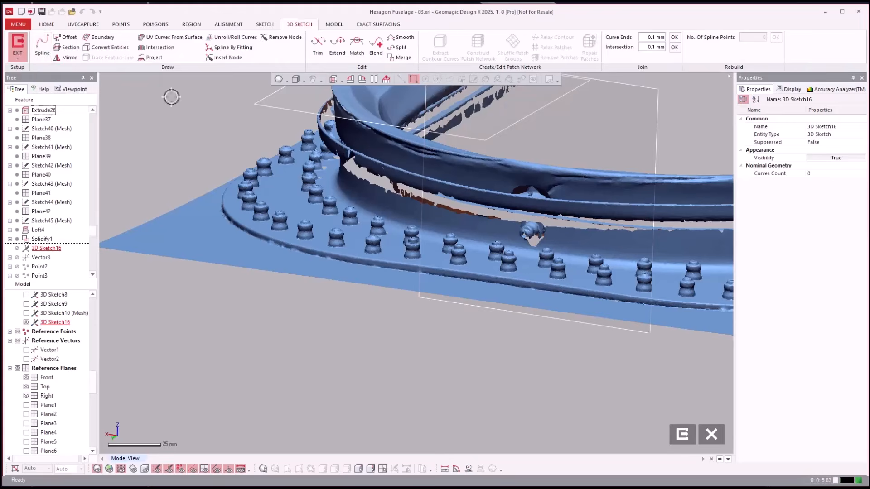
scroll(326, 222, "up", 5)
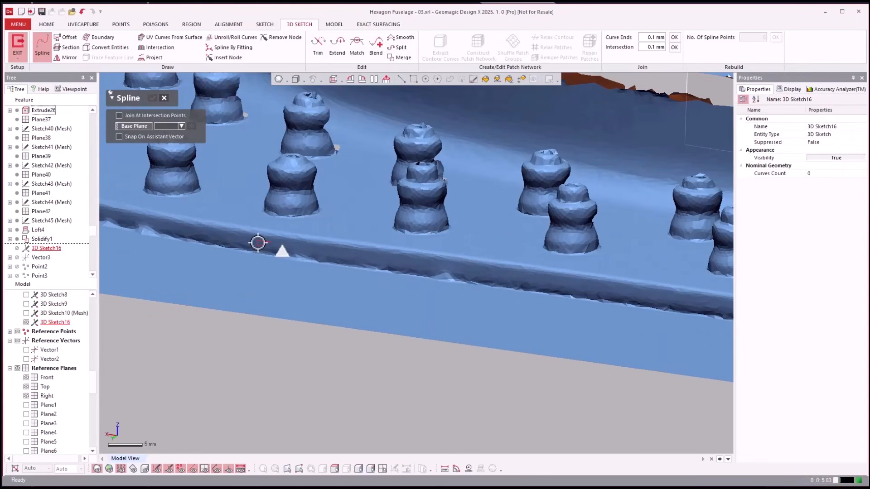
left_click(269, 245)
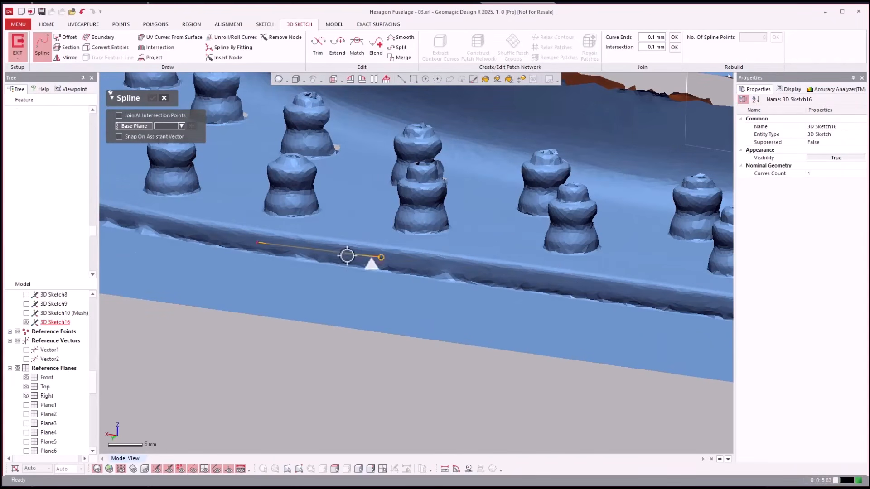
left_click(612, 290)
scroll(612, 290, "down", 1)
right_click_drag(612, 289, 441, 279, "ctrl")
left_click(429, 260)
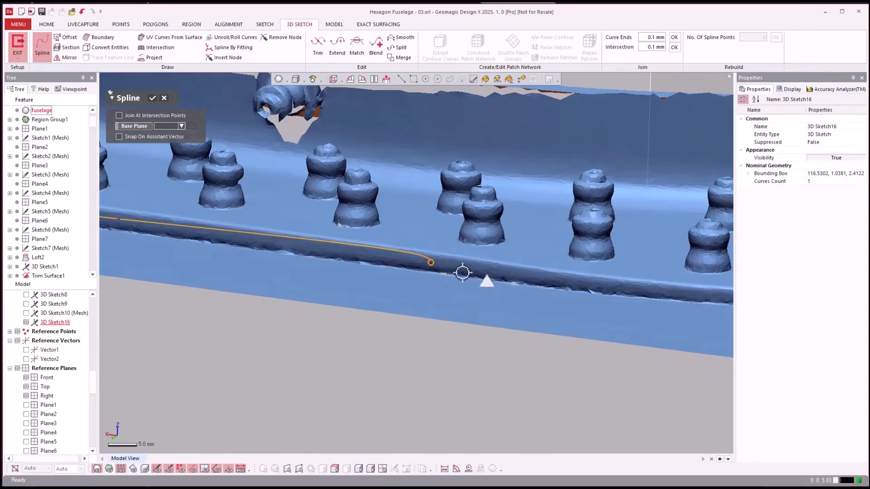
scroll(462, 272, "down", 1)
right_click_drag(705, 313, 468, 266, "ctrl")
left_click(468, 251)
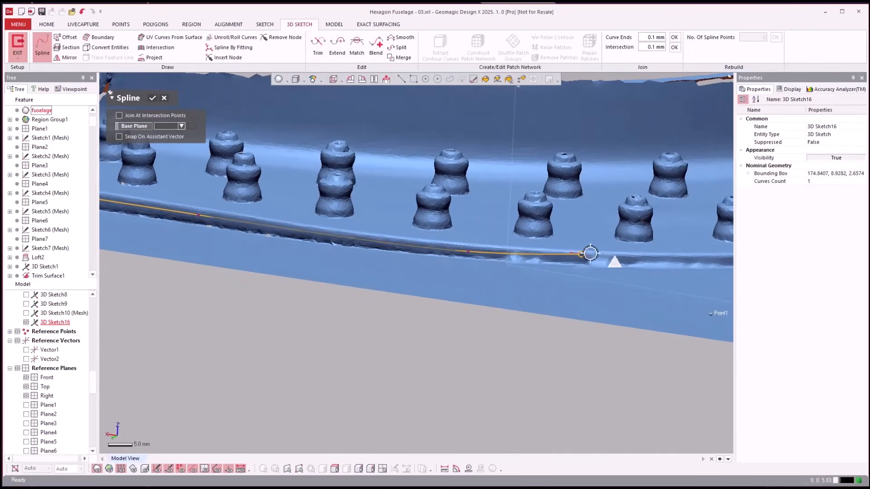
Continue the spline around the rest of the scanned pad edge and close it into a loop.
left_click(643, 259)
right_click_drag(707, 268, 453, 278)
left_click(475, 280)
left_click(435, 287)
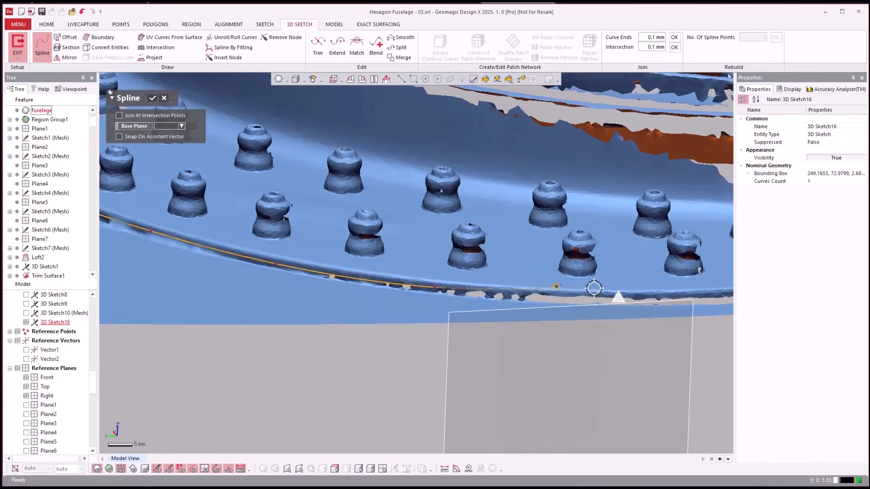
right_click_drag(626, 297, 531, 203)
left_click(539, 249)
left_click(484, 199)
left_click(524, 238)
right_click_drag(530, 239, 506, 230)
left_click(521, 225)
left_click(536, 205)
left_click(530, 203)
left_click(467, 252)
left_click(465, 226)
left_click(501, 213)
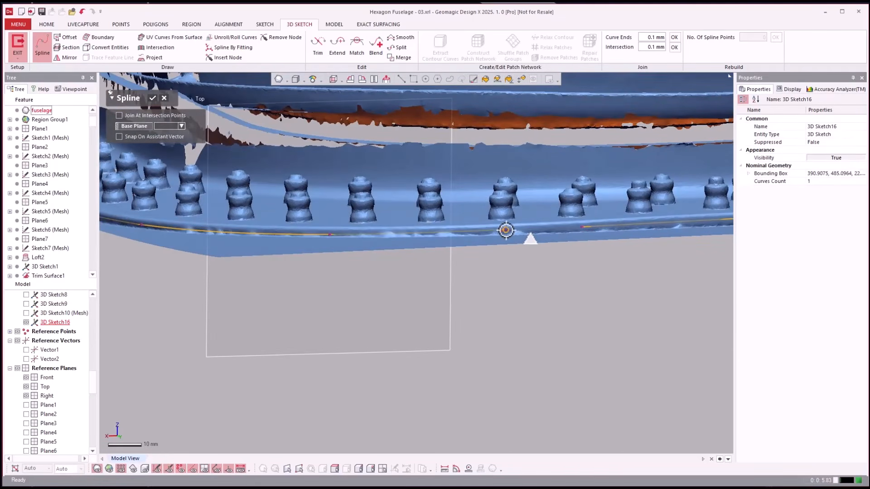
right_click_drag(578, 227, 580, 230)
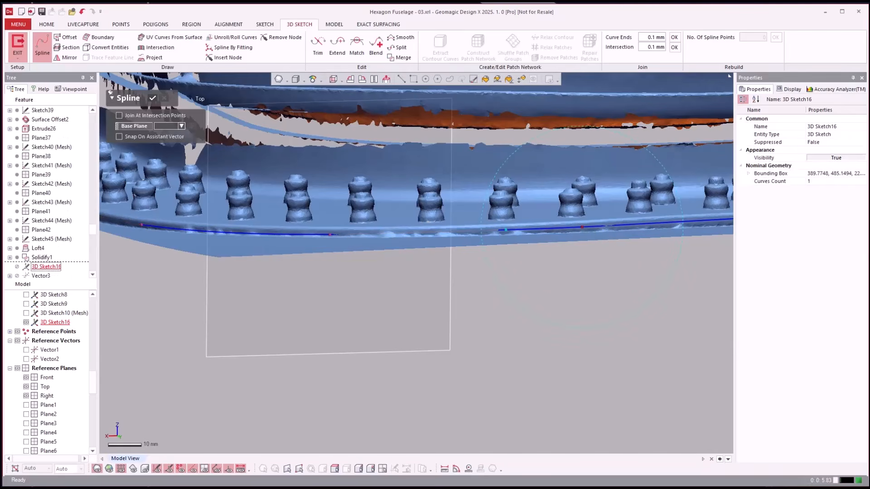
right_click(582, 227)
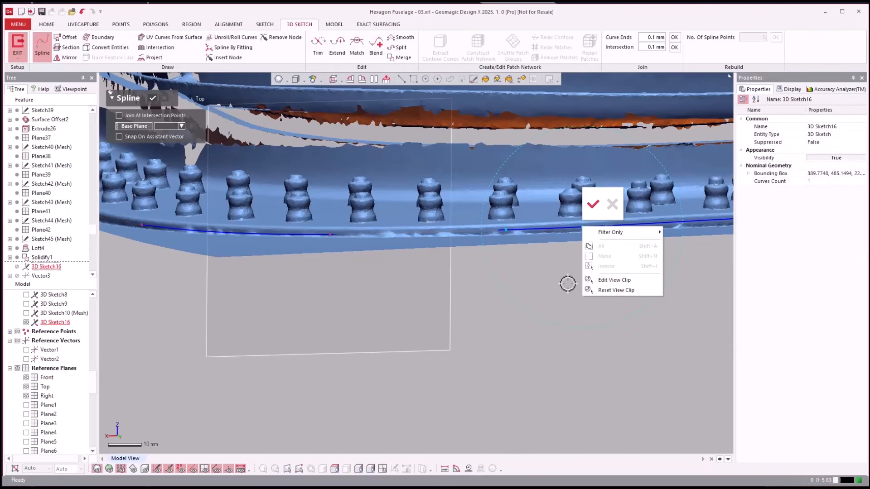
left_click(593, 204)
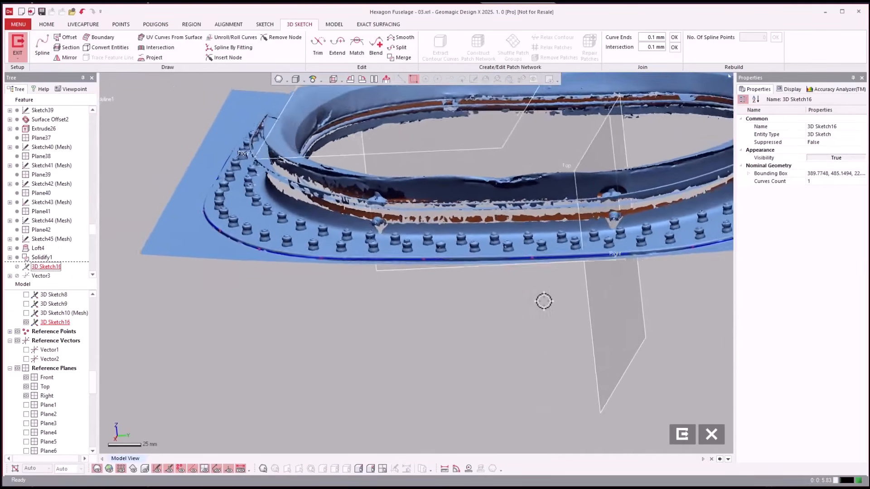
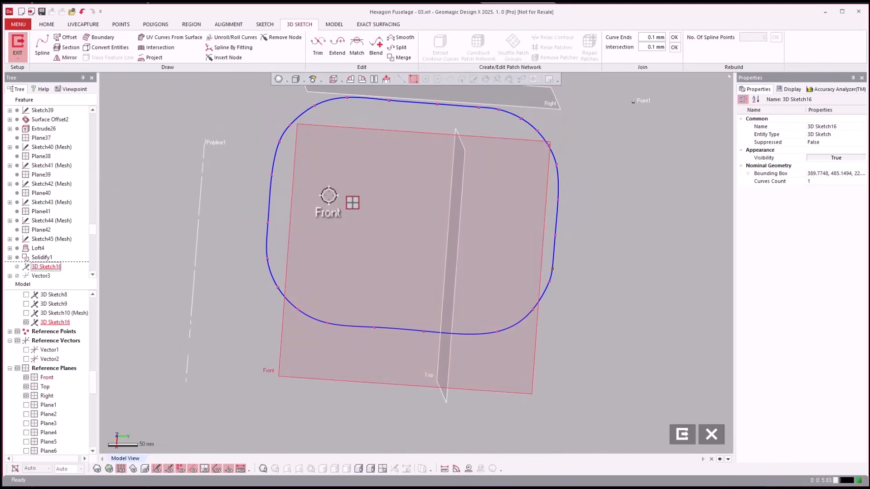
Exit the 3D sketch and start a new sketch on the Front plane.
left_click(414, 209)
right_click(415, 209)
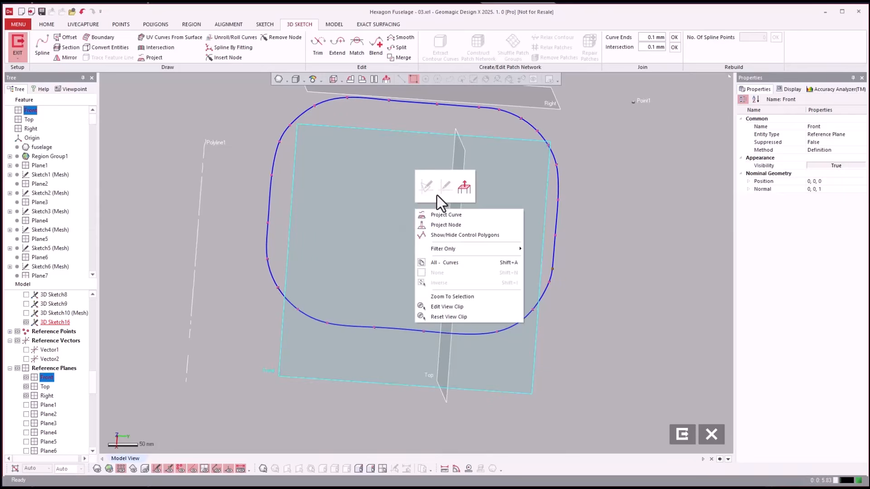
left_click(710, 189)
left_click(686, 435)
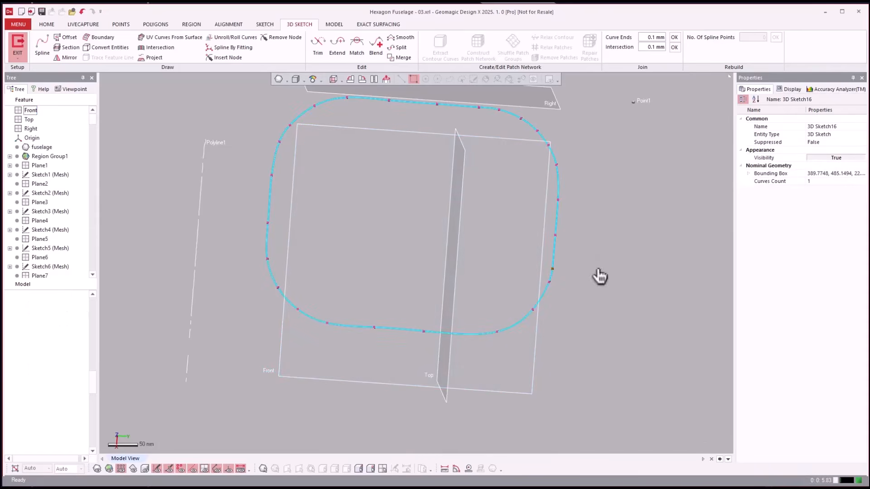
left_click(516, 220)
right_click(515, 221)
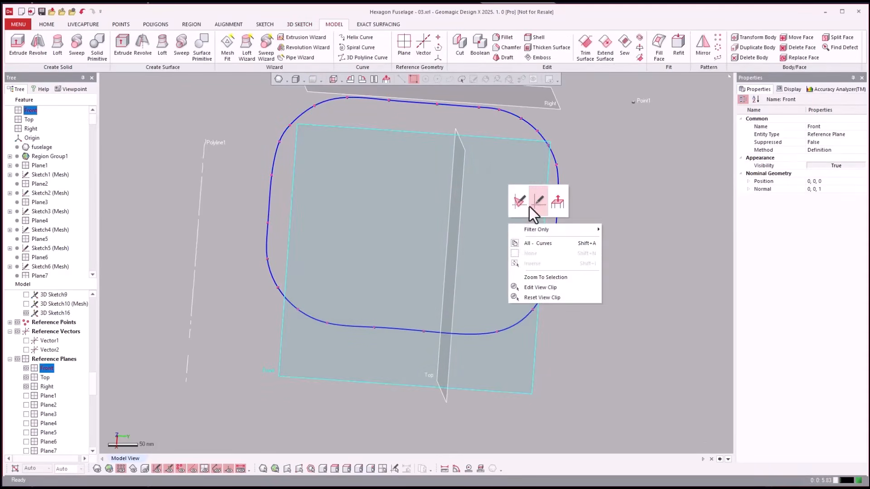
left_click(530, 206)
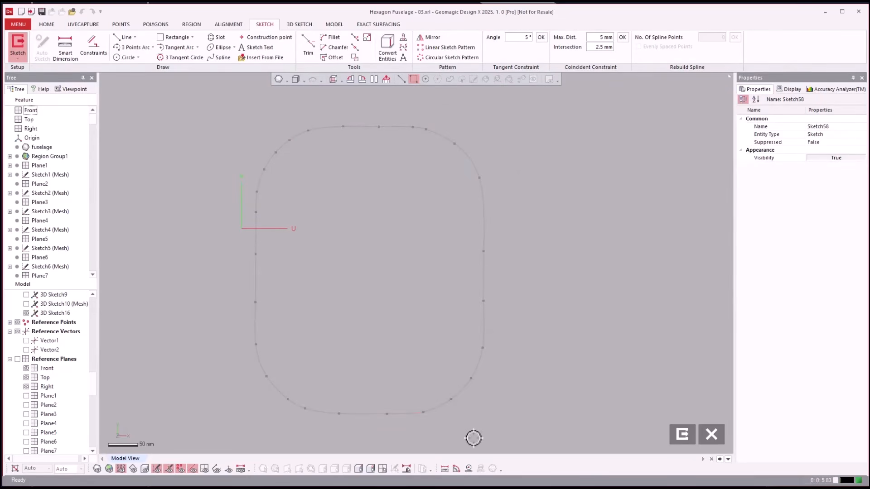
Draw a horizontal line about 245 mm long from the traced outline's upper edge and discard the sketch.
mouse_move(222, 92)
left_mouse_down()
mouse_move(564, 393)
mouse_move(562, 422)
left_mouse_up()
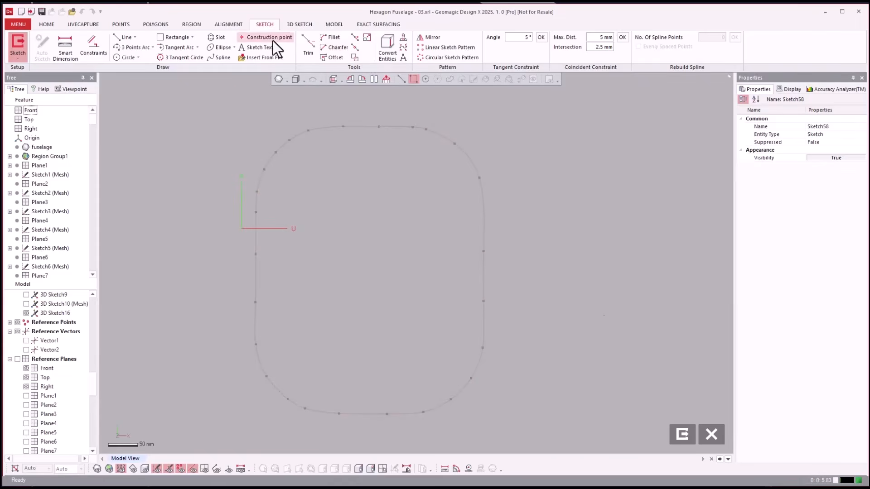
left_click(124, 37)
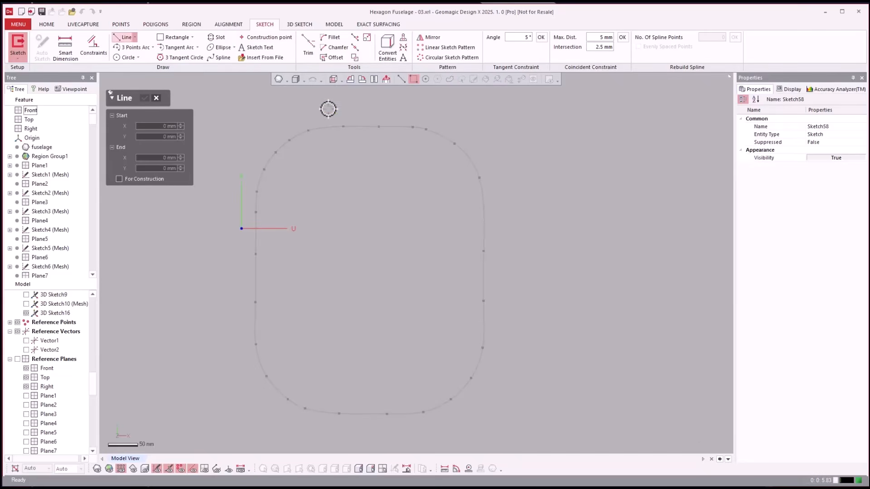
left_click(362, 126)
left_click(508, 128)
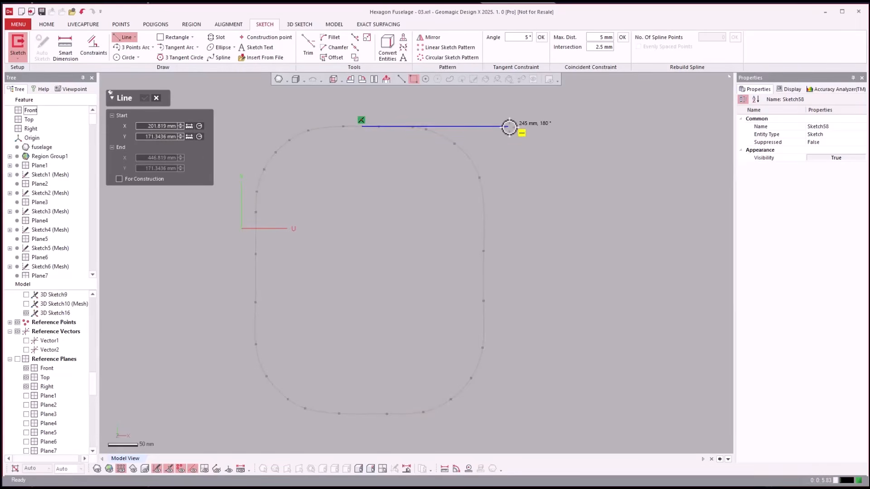
key("Escape")
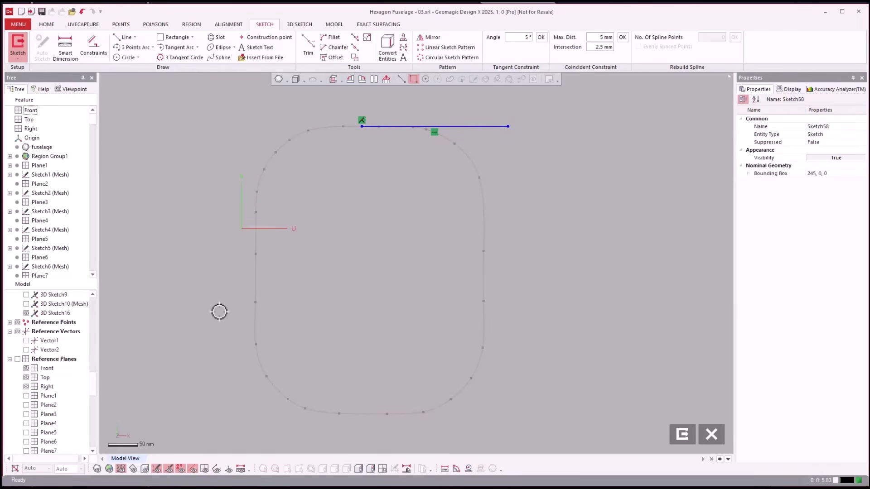
left_click(708, 437)
key("Return")
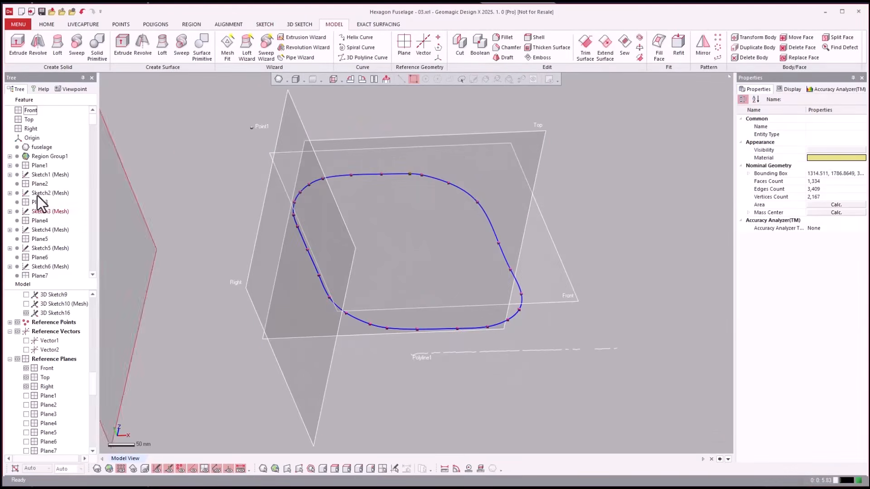
Delete 3D Sketch16 from the feature history.
left_click(39, 193)
scroll(39, 204, "down", 15)
scroll(38, 213, "down", 15)
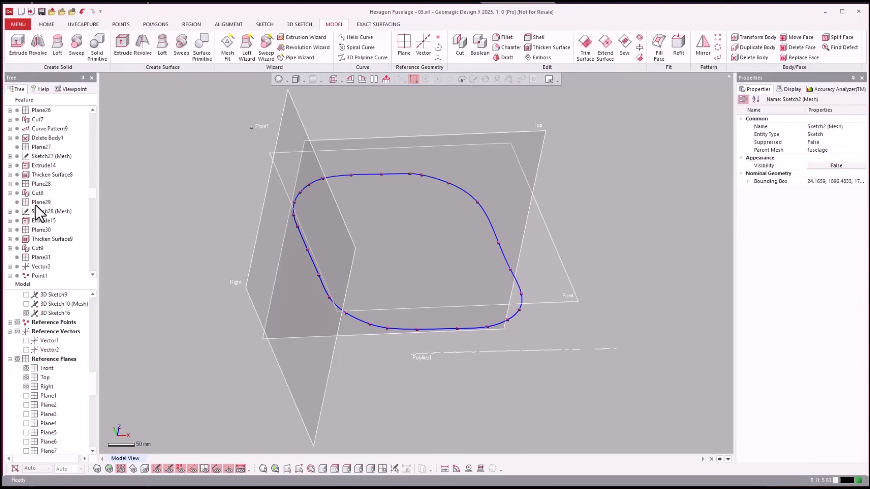
scroll(49, 225, "up", 8)
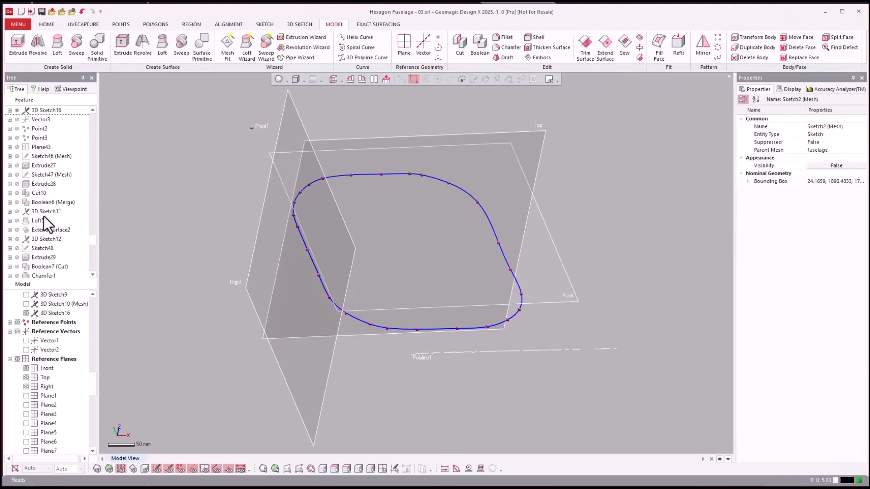
right_click(48, 254)
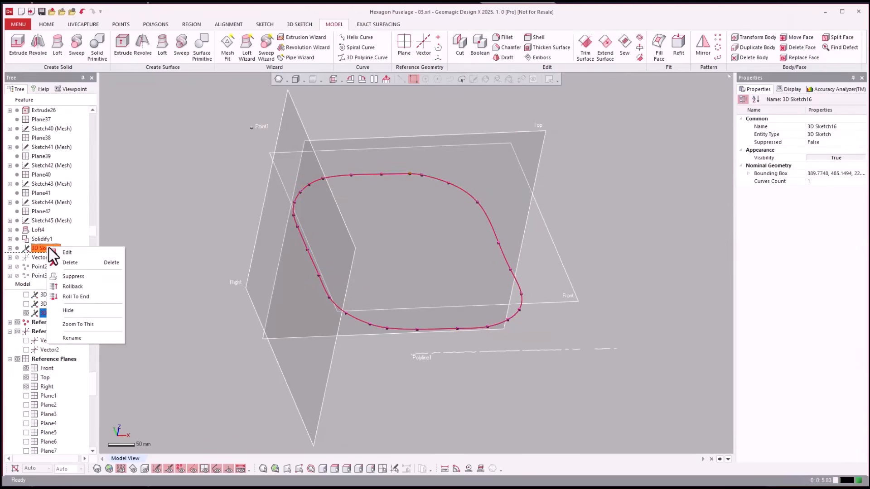
left_click(64, 264)
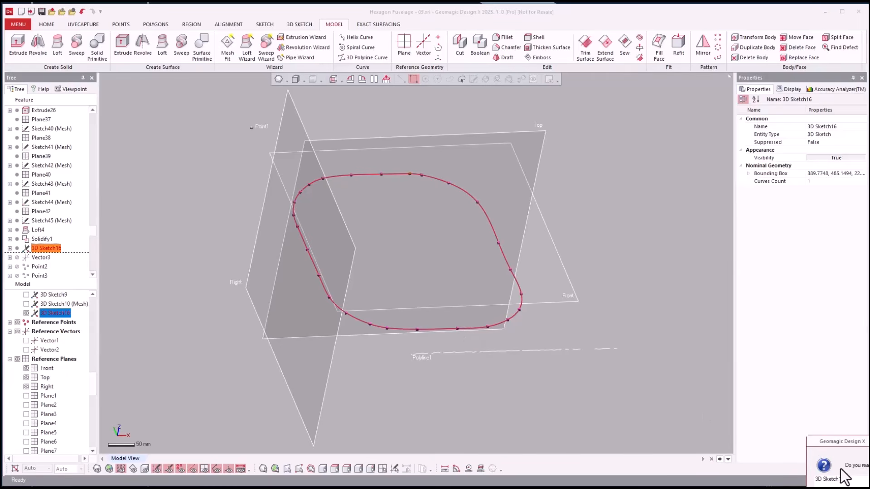
key("Return")
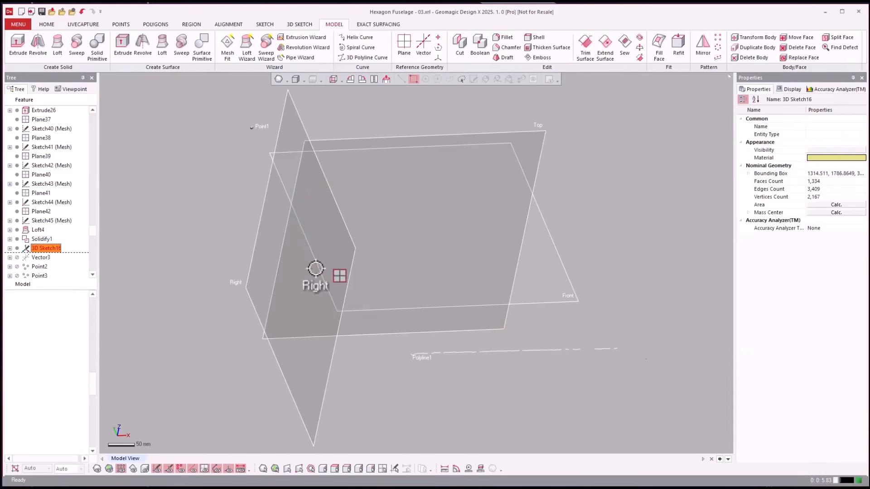
Roll the feature history forward to Extrude28.
left_click(33, 250)
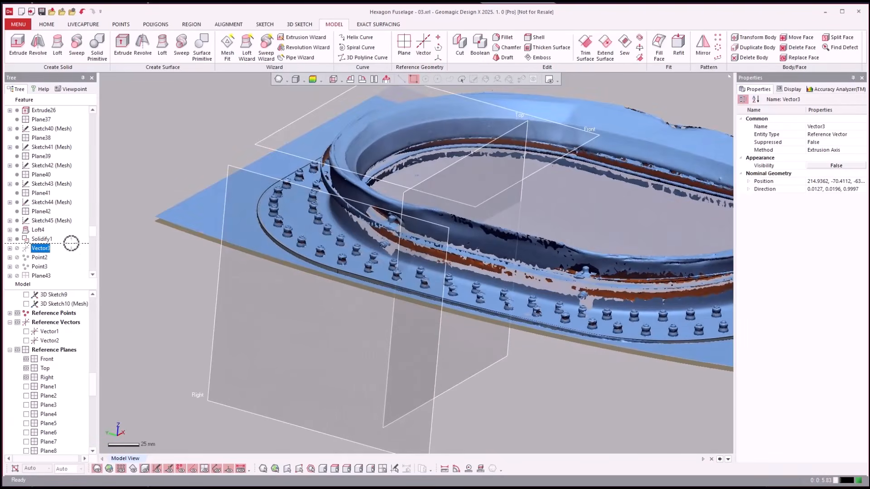
scroll(34, 252, "down", 3)
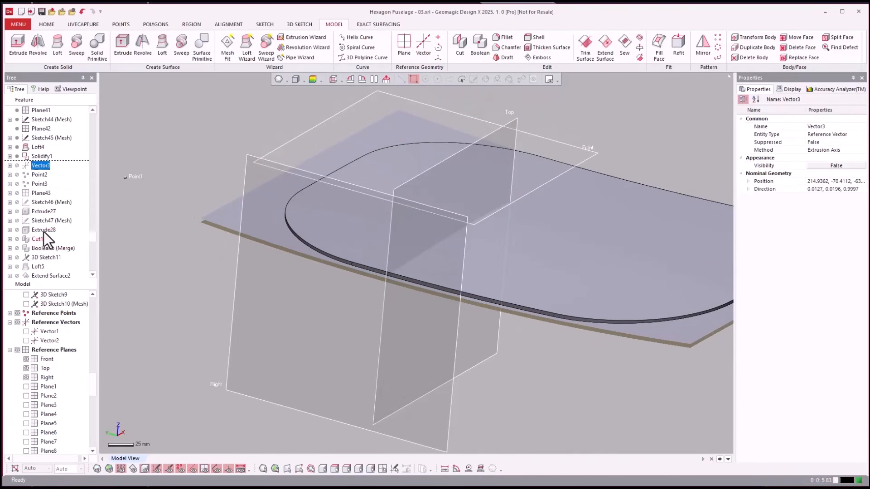
left_click(42, 231)
right_click(42, 232)
left_click(55, 238)
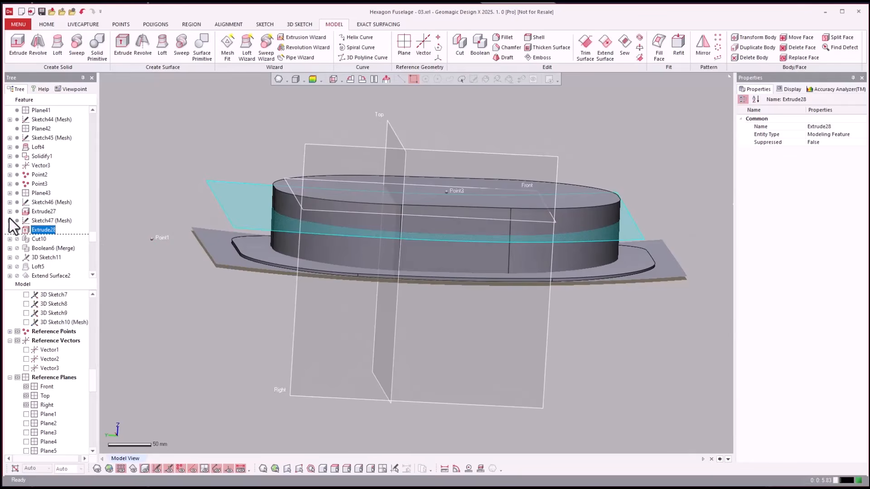
Open Sketch47 (Mesh) and Sketch46 (Mesh) in turn to examine the curves behind the window extrusions.
double_click(54, 220)
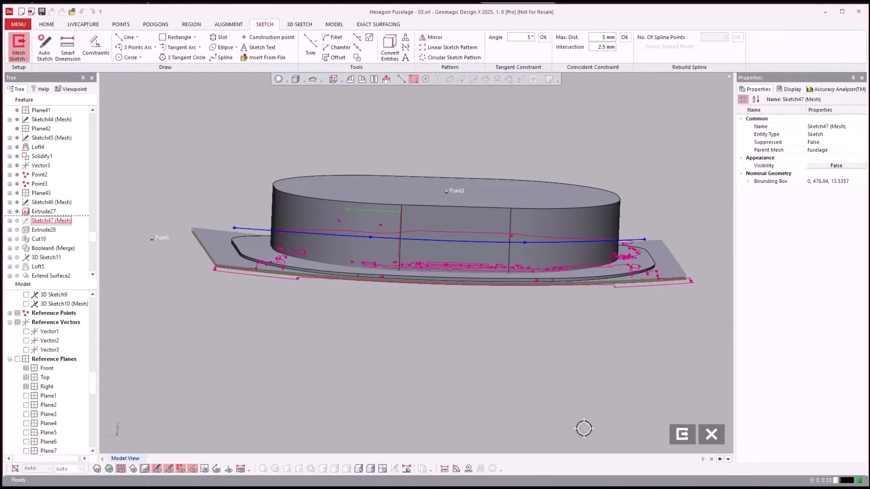
left_click(684, 436)
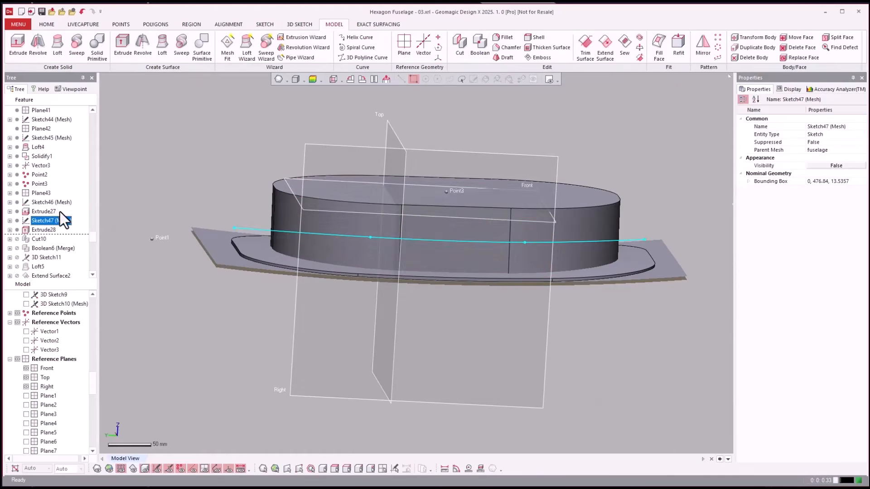
double_click(48, 202)
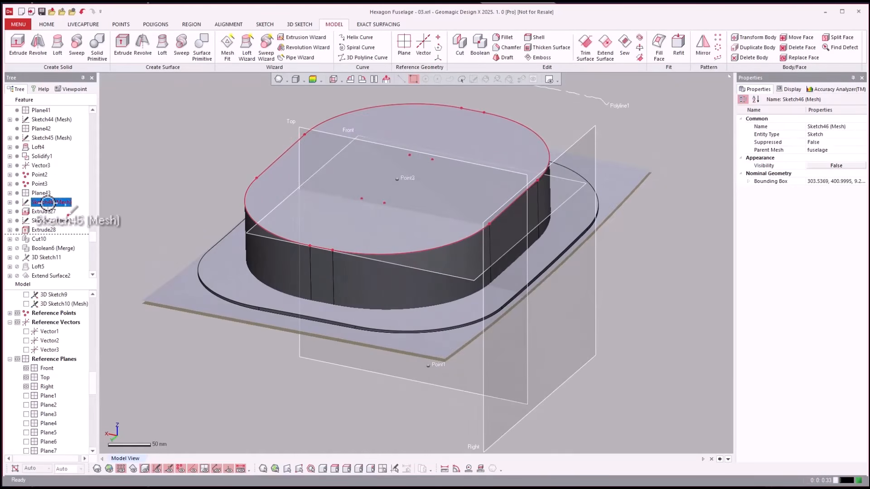
right_click(48, 204)
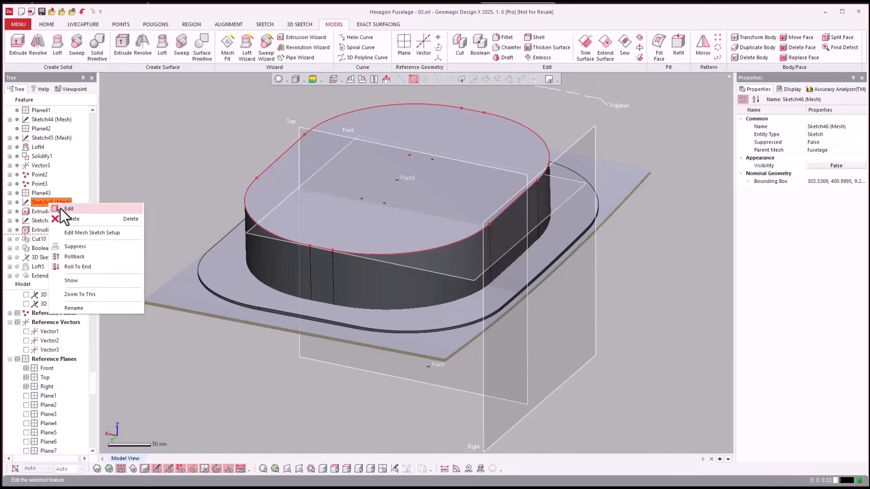
left_click(61, 208)
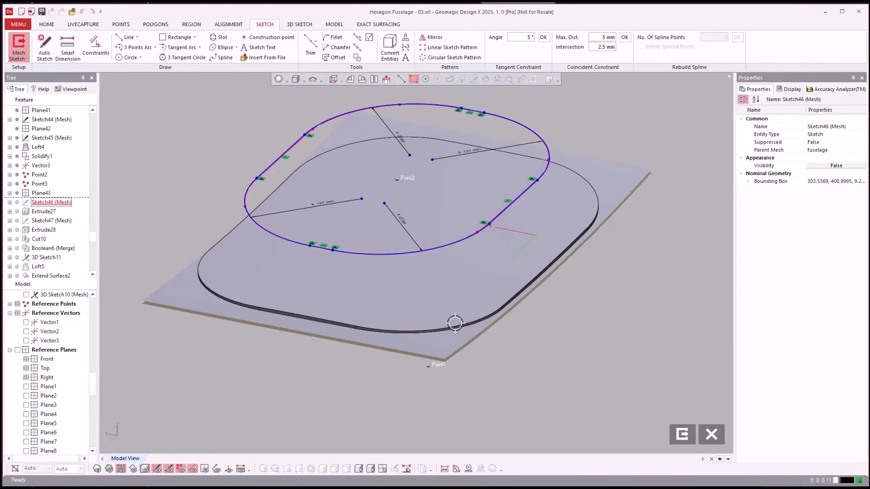
Exit Sketch46 (Mesh) and roll the feature history forward to Cut10.
left_click(687, 438)
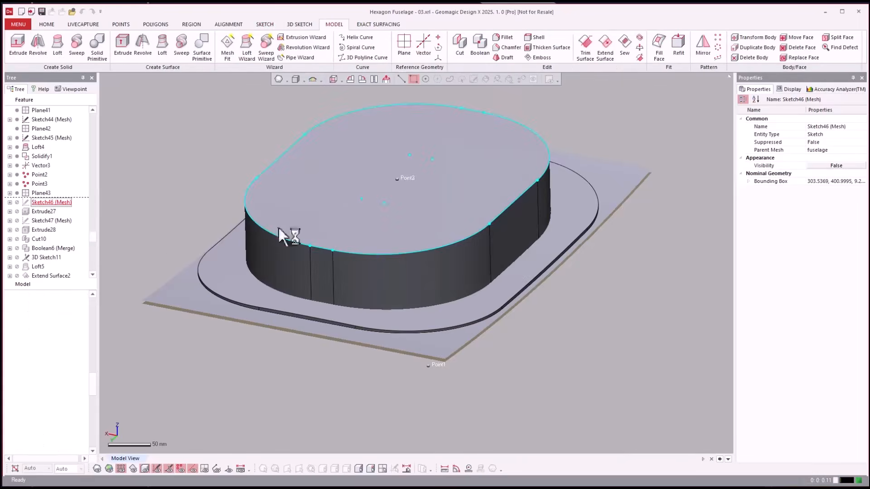
left_click(44, 211)
right_click(44, 213)
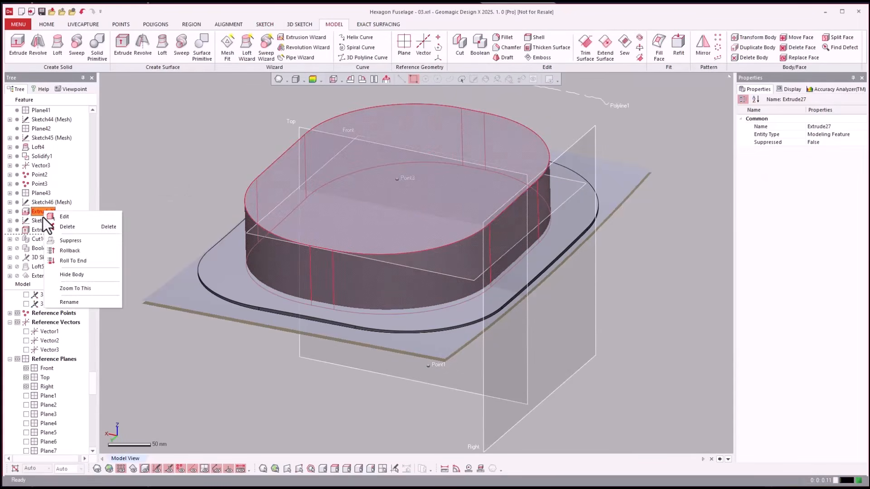
left_click(39, 237)
left_click(45, 230)
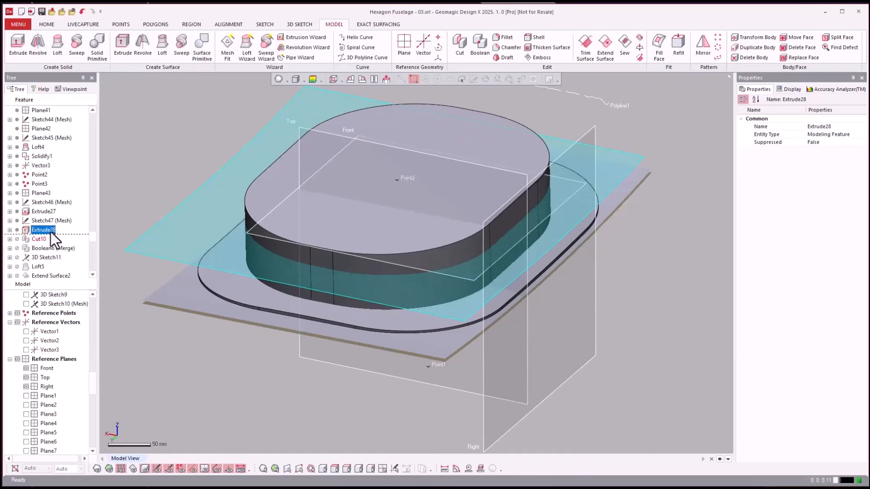
right_click(44, 238)
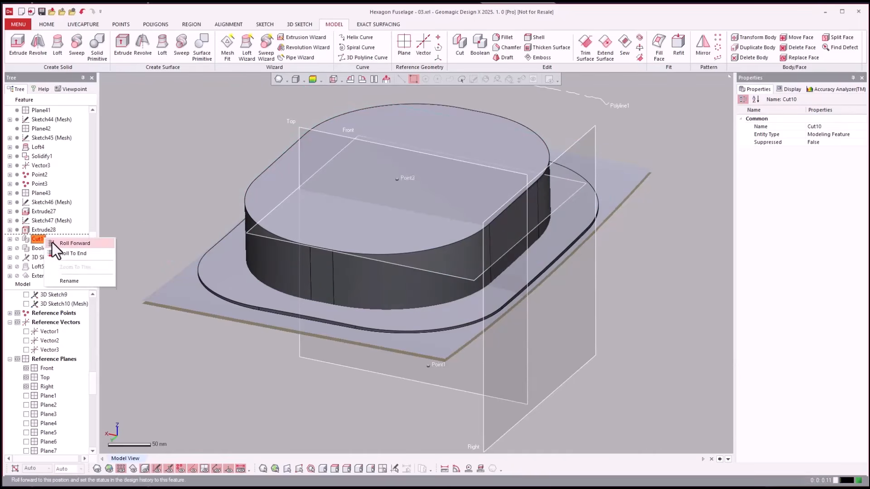
left_click(53, 243)
Roll the feature history forward to Boolean6 (Merge).
mouse_move(146, 197)
left_mouse_down()
mouse_move(48, 255)
mouse_move(50, 237)
left_mouse_up()
left_click(42, 193)
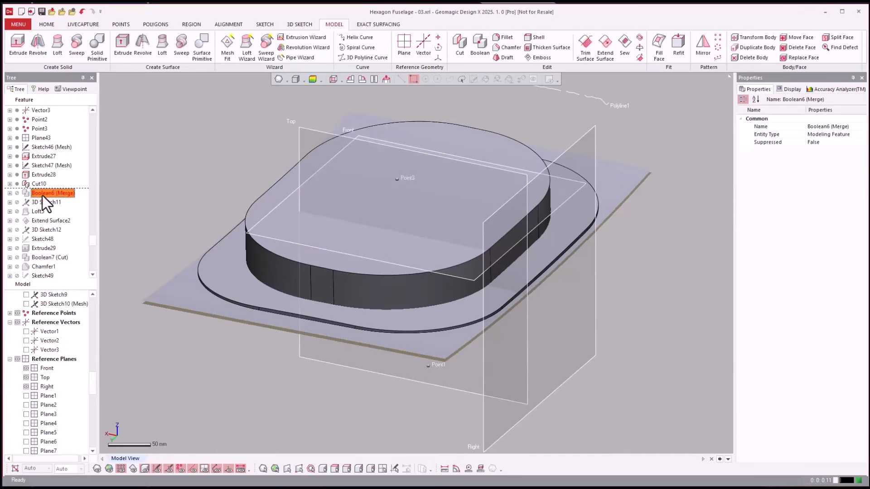
right_click(42, 195)
left_click(51, 198)
mouse_move(135, 209)
left_mouse_down()
mouse_move(52, 200)
mouse_move(38, 210)
mouse_move(81, 220)
mouse_move(145, 202)
mouse_move(142, 210)
mouse_move(144, 200)
mouse_move(58, 198)
left_mouse_up()
Roll the feature history forward to Loft5 and on to Extend Surface2.
left_click(37, 203)
left_click(37, 212)
right_click(38, 212)
left_click(53, 216)
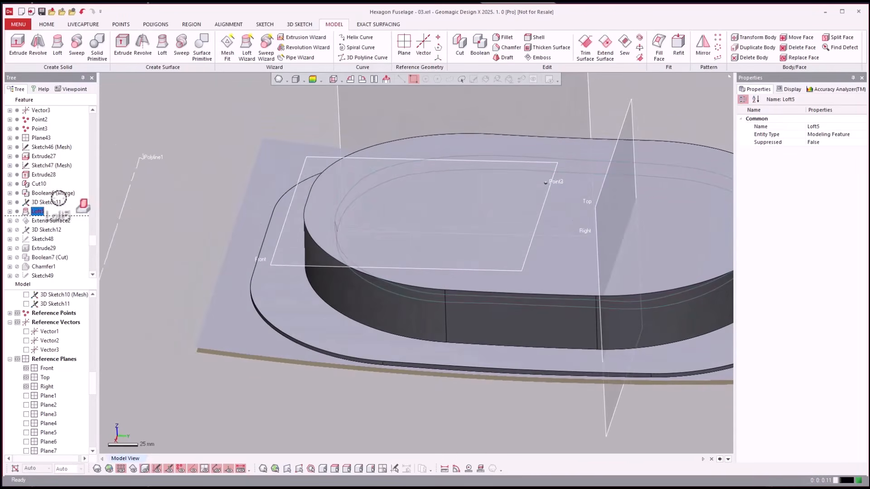
left_click(40, 220)
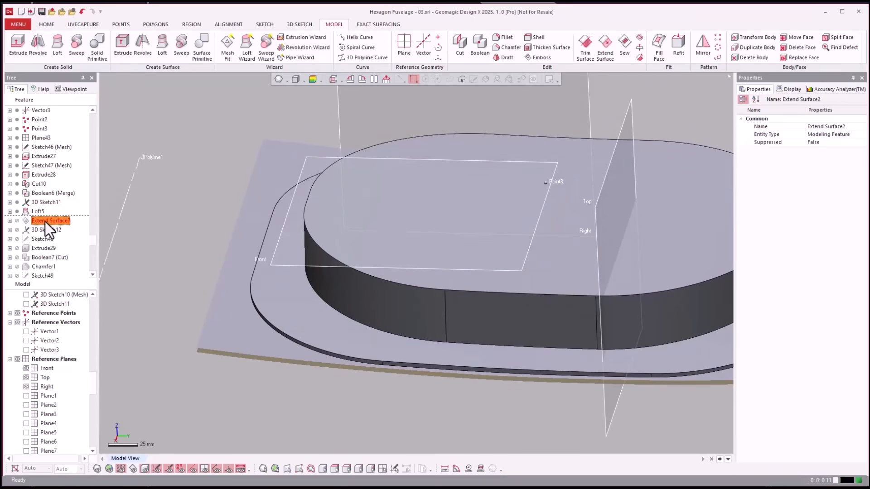
mouse_move(52, 226)
left_mouse_down()
mouse_move(86, 222)
mouse_move(130, 198)
mouse_move(48, 228)
left_mouse_up()
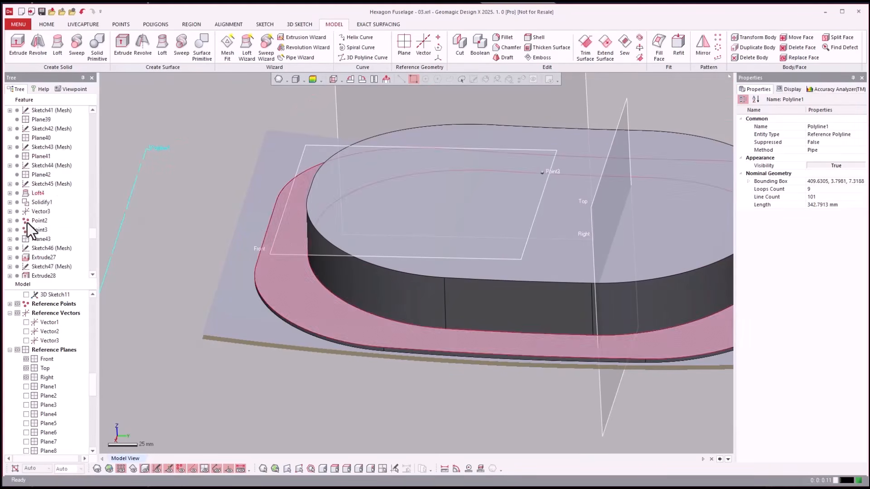
Roll the feature history to its end and open Boolean7 (Cut) to inspect its tool and target bodies.
right_click(46, 186)
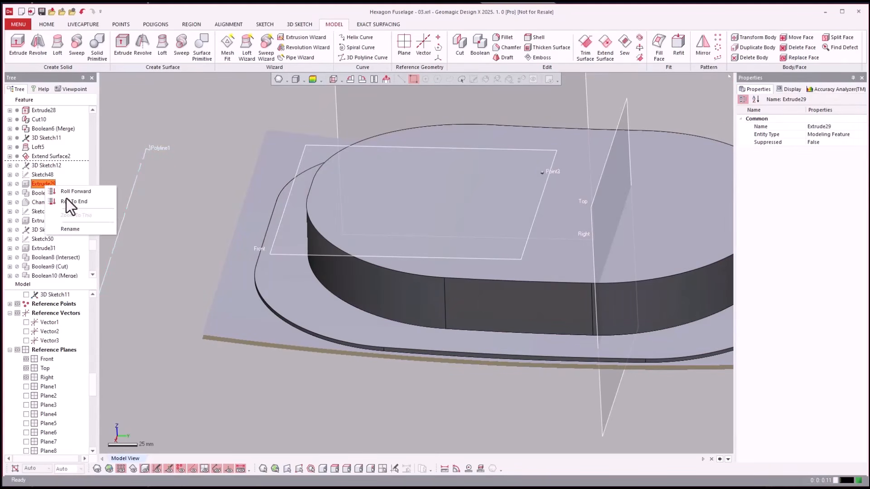
left_click(68, 199)
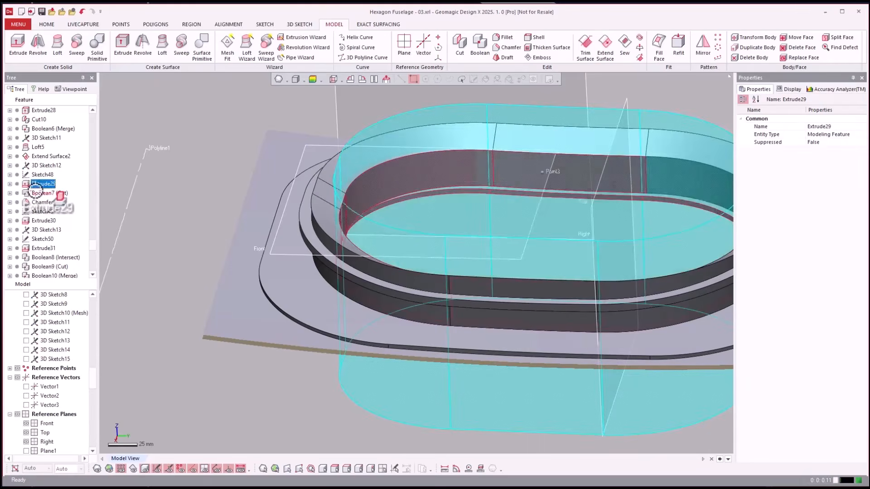
right_click(47, 194)
key("Escape")
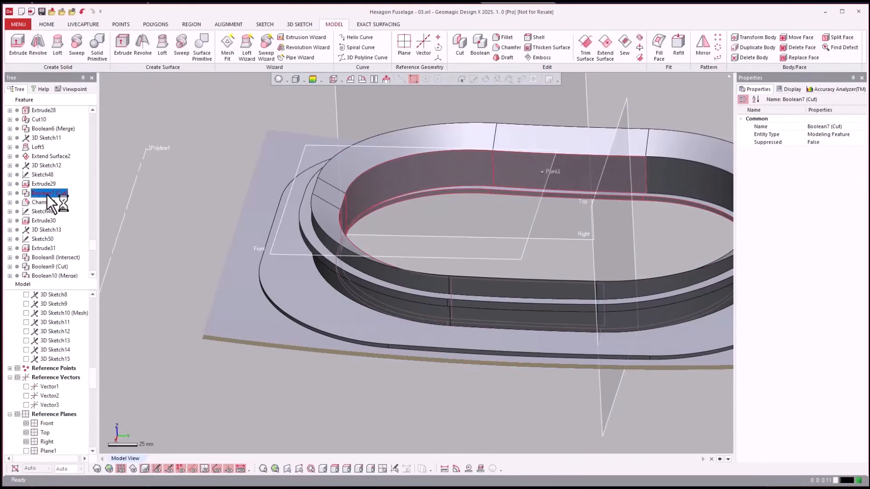
double_click(47, 195)
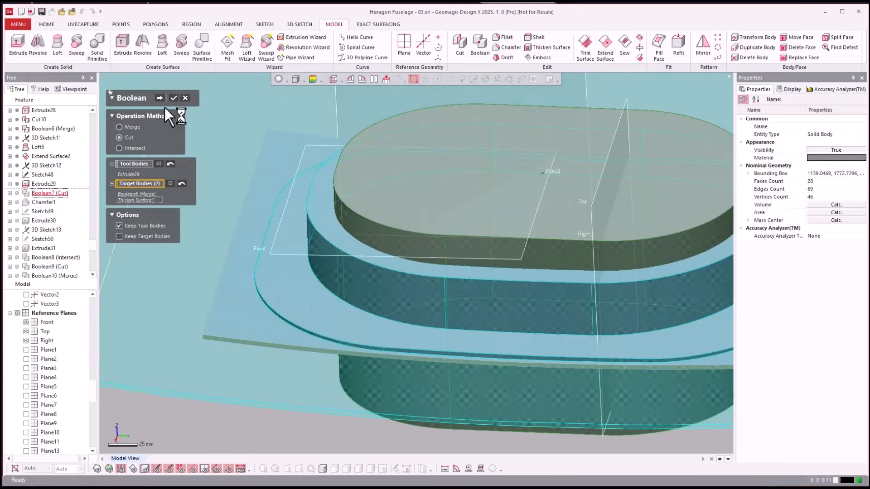
key("Escape")
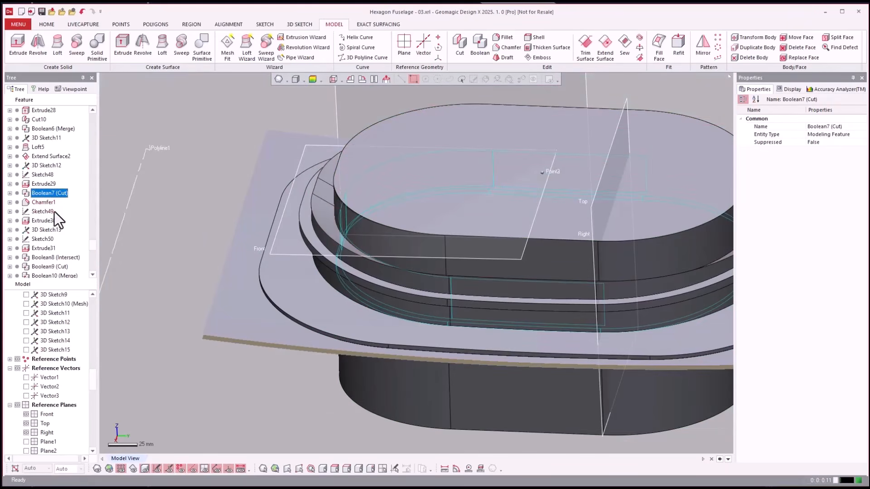
Roll the feature history back to before Boolean7 (Cut) and forward again to include that cut.
right_click(48, 197)
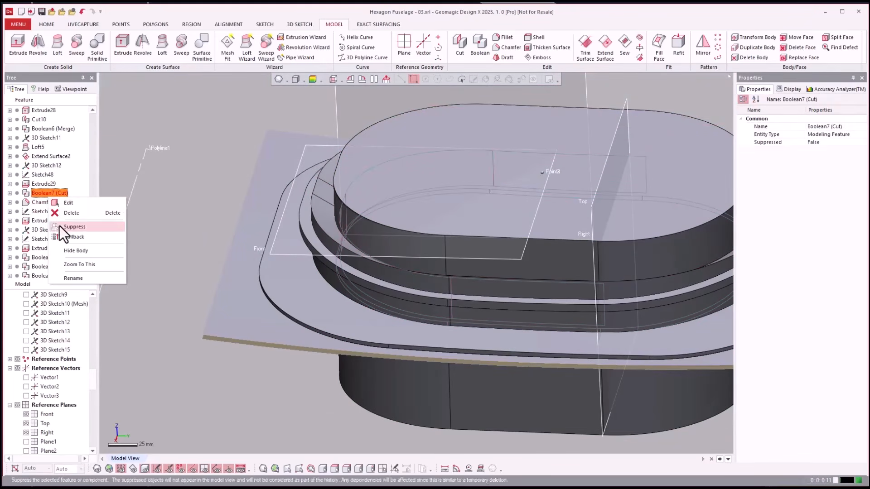
left_click(67, 236)
mouse_move(67, 237)
left_mouse_down()
mouse_move(87, 213)
mouse_move(167, 197)
mouse_move(78, 186)
mouse_move(125, 182)
left_mouse_up()
left_click(46, 196)
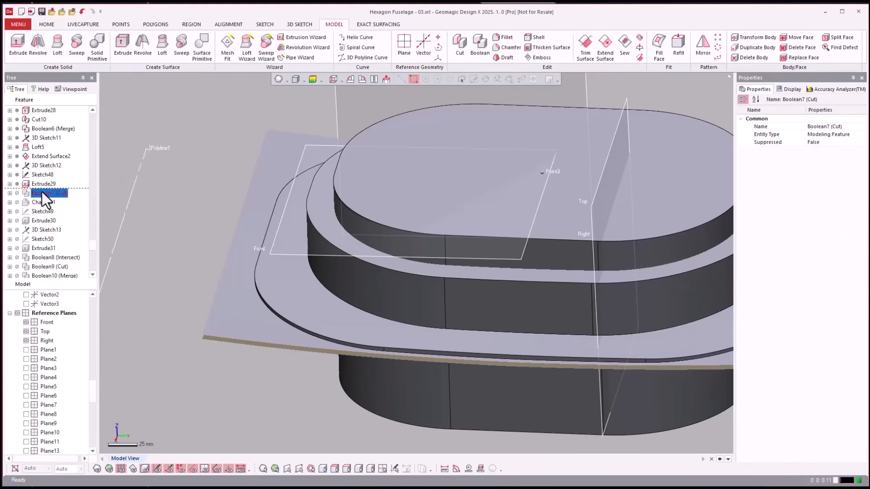
right_click(58, 194)
left_click_drag(63, 200, 295, 283)
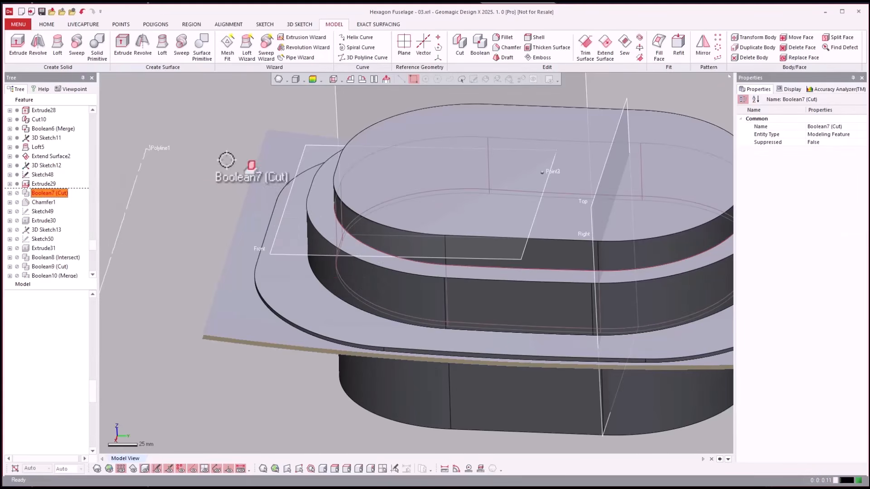
right_click_drag(369, 207, 317, 209)
scroll(311, 225, "down", 3)
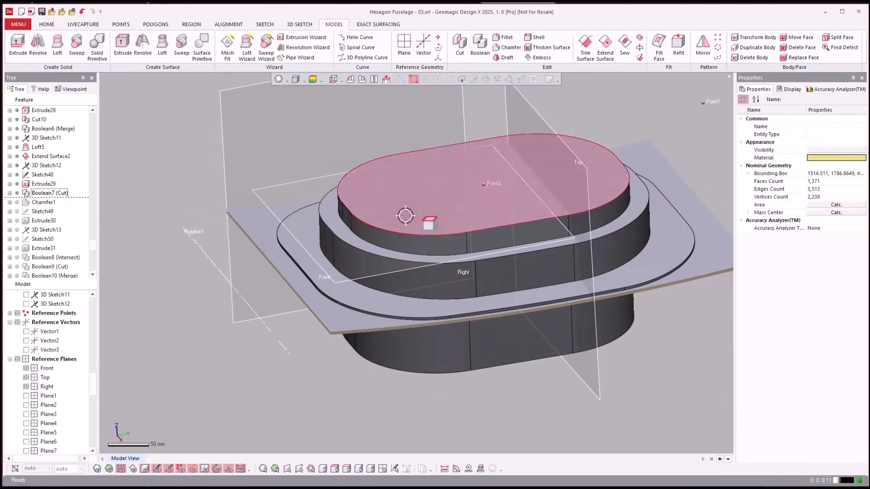
Open Boolean7 (Cut) to examine its operation method and keep-body options, and leave it without changes.
left_click(48, 193)
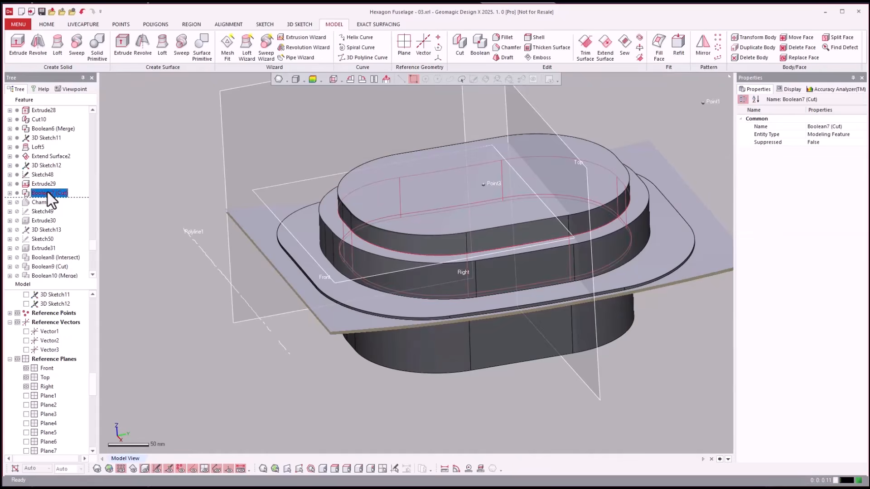
left_click(140, 195)
left_click(52, 193)
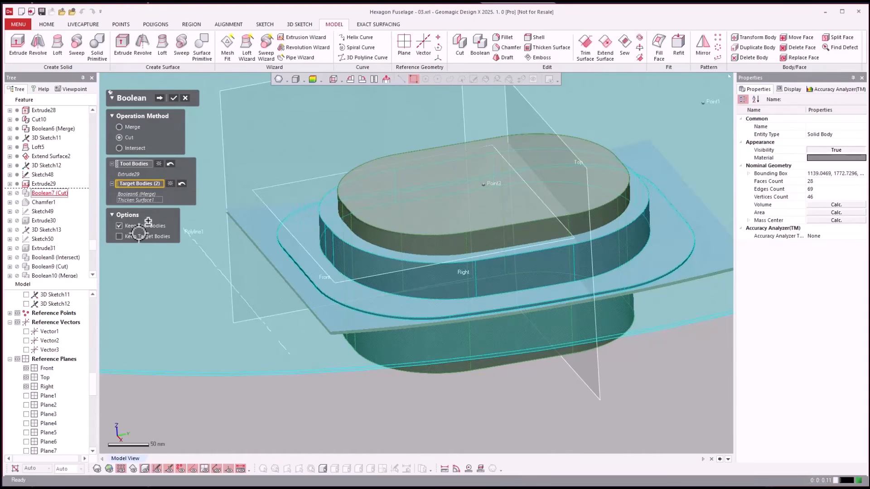
left_click(186, 98)
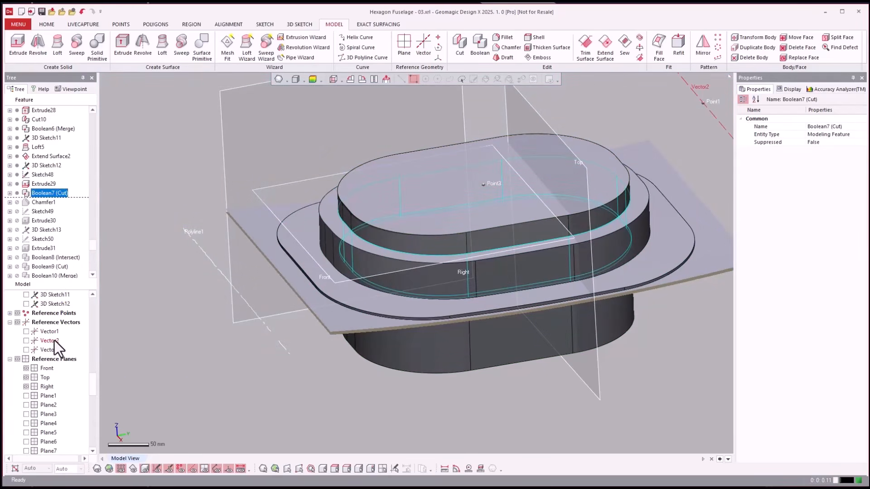
Hide the Boolean7 (Cut)_1 body and show it again to identify which part it is.
left_click(51, 341)
scroll(49, 342, "up", 7)
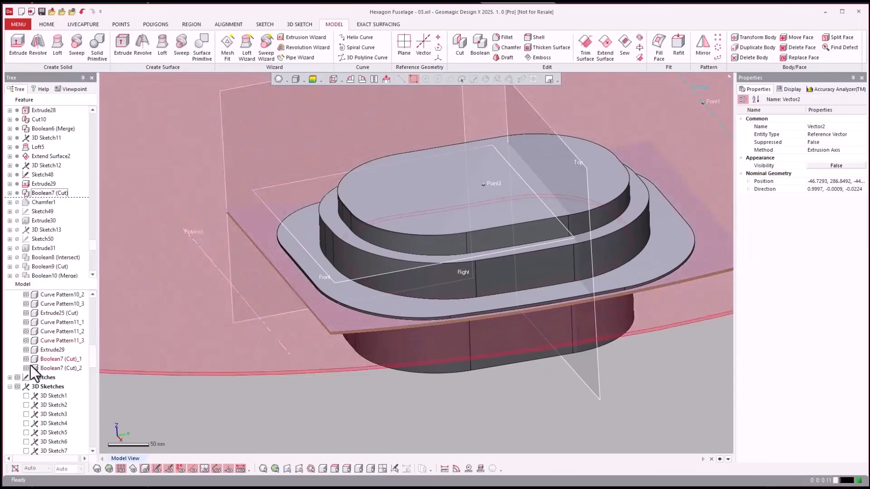
left_click(30, 360)
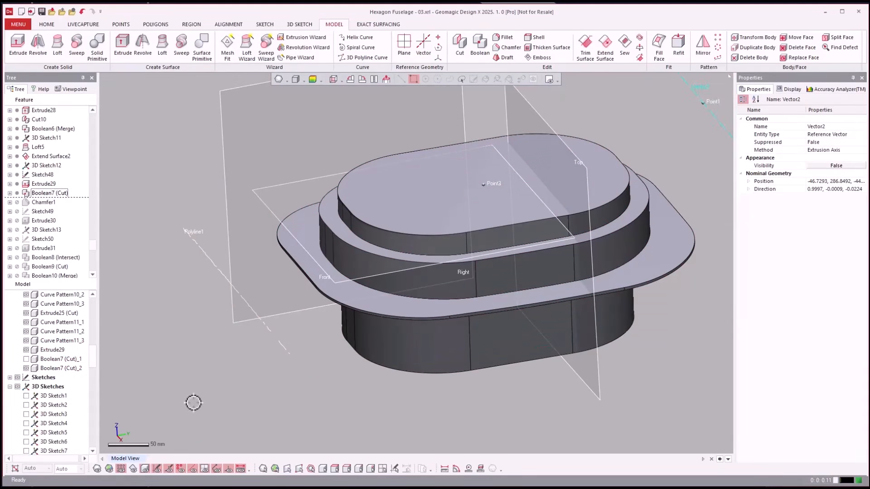
left_click(122, 370)
left_click(26, 359)
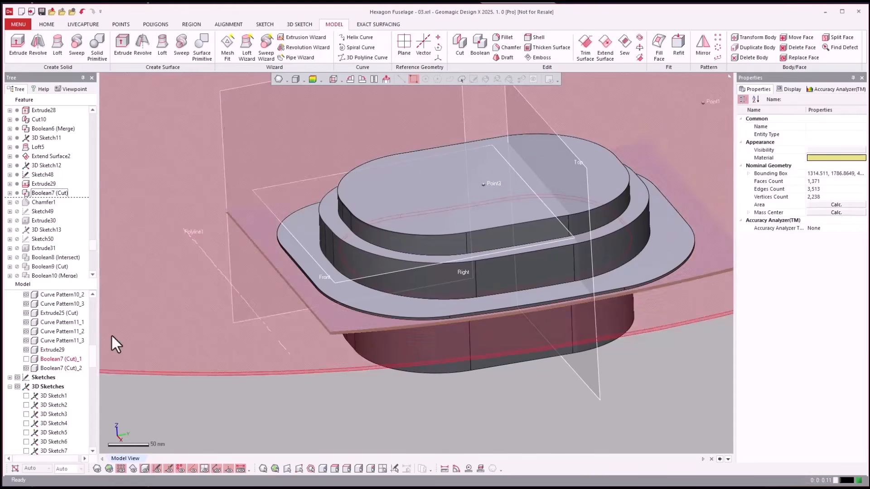
Hide the Extrude29 solid body that fills the window opening.
left_click(381, 204)
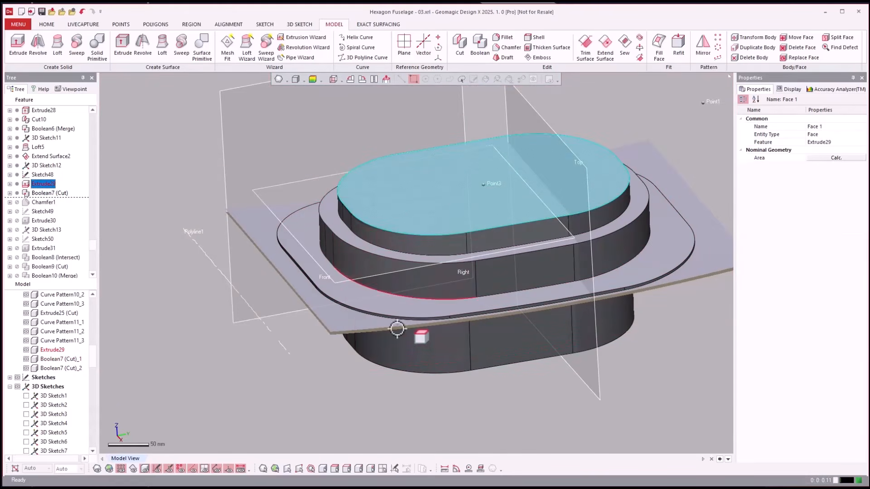
left_click(50, 349)
left_click(26, 350)
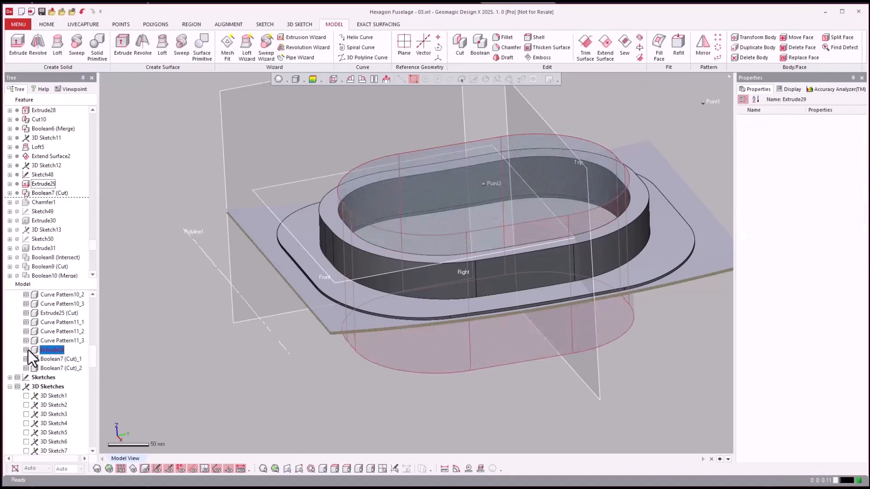
right_click_drag(270, 365, 265, 363)
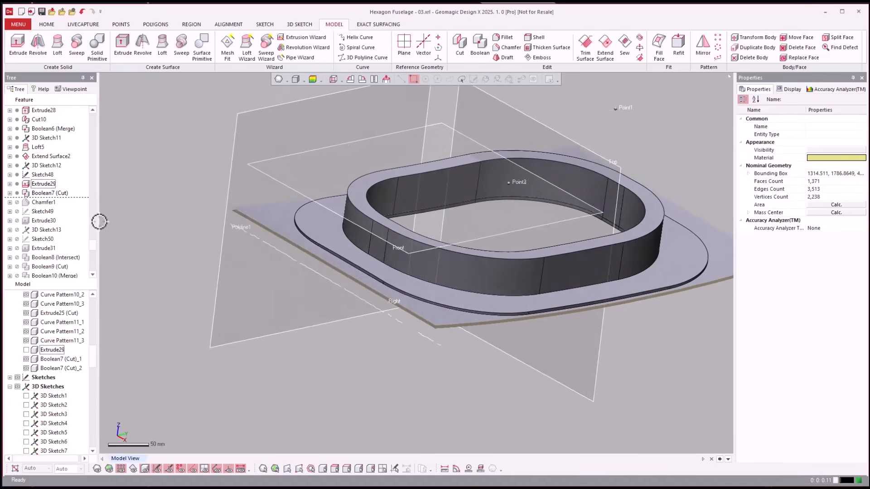
Roll the feature history forward to Chamfer1 on the window frame's inner rim.
left_click(41, 202)
right_click(39, 204)
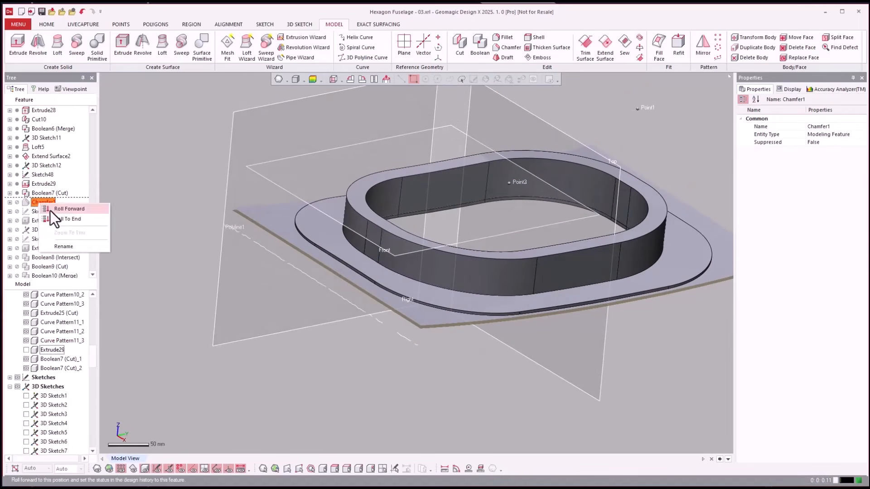
left_click(49, 211)
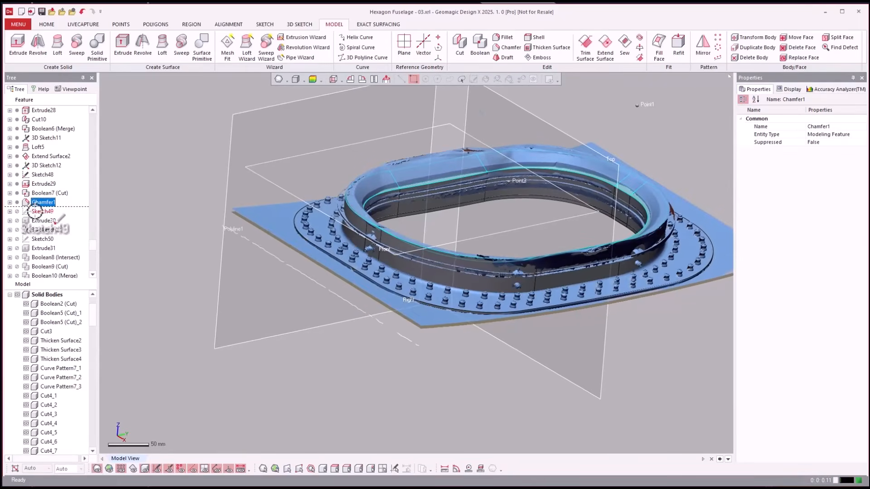
left_click_drag(36, 211, 9, 223)
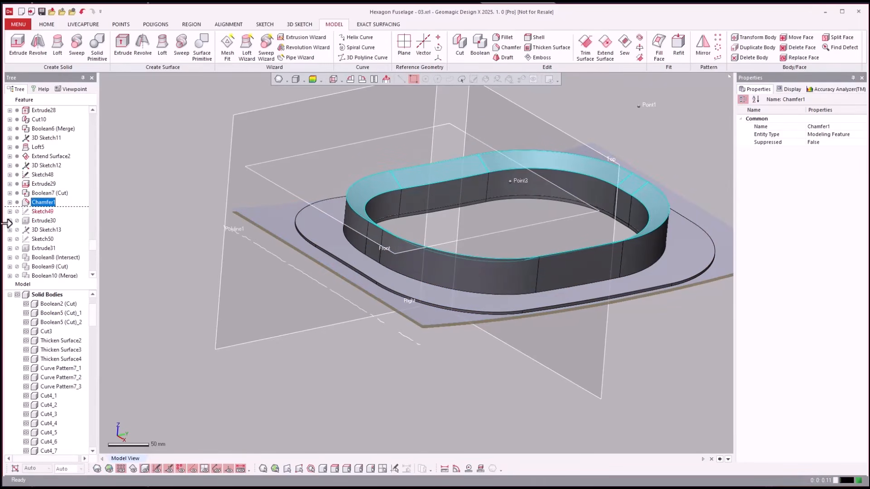
Roll the feature history forward to Extrude30.
left_click(55, 219)
right_click(37, 226)
left_click(51, 230)
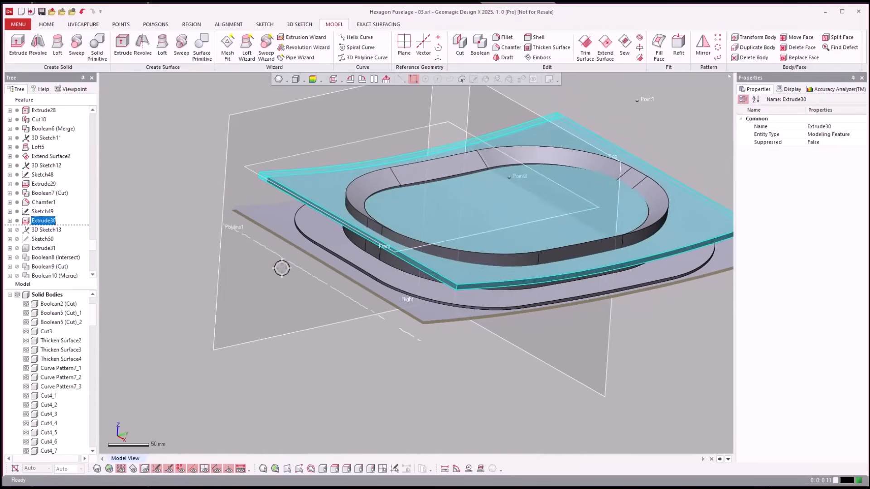
scroll(325, 268, "up", 5)
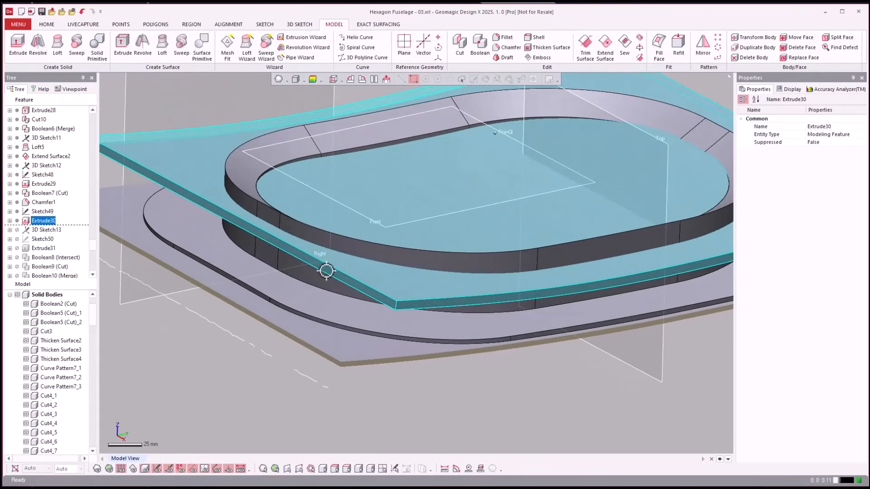
Hide the solid bodies and display the fuselage scan mesh to examine the window frame's side wall.
key("ctrl+5")
key("ctrl+1")
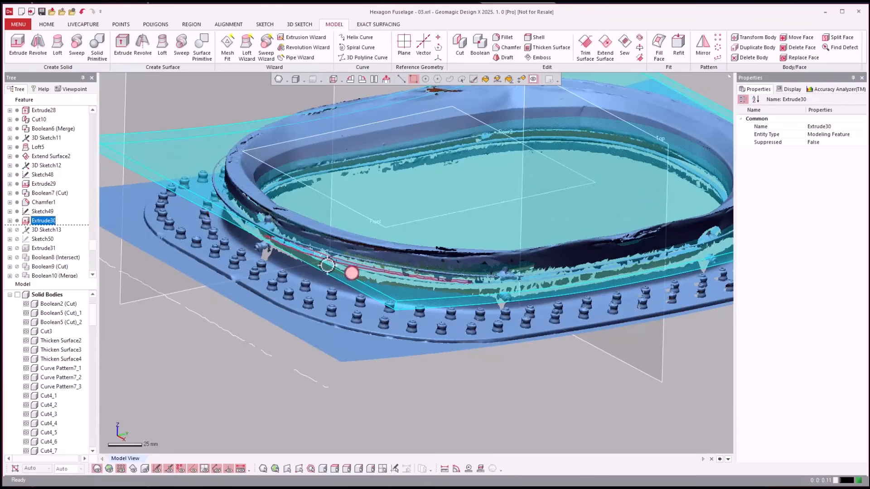
right_click_drag(249, 155, 272, 179)
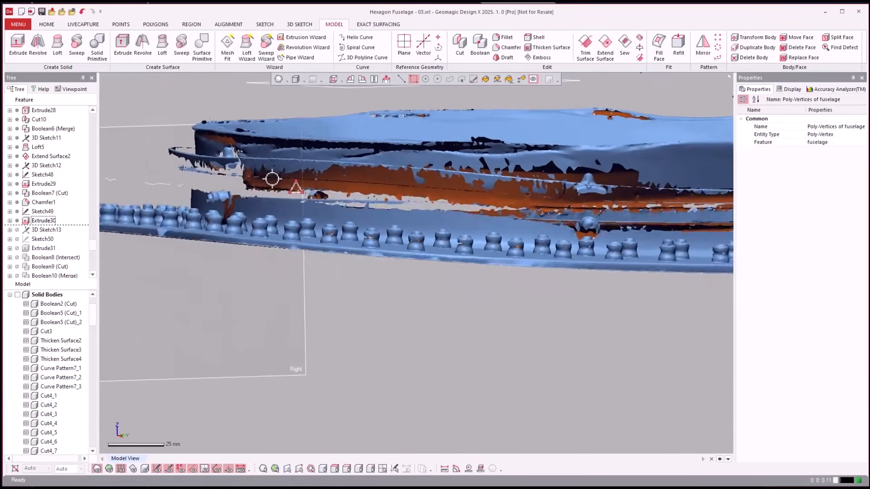
scroll(271, 179, "up", 4)
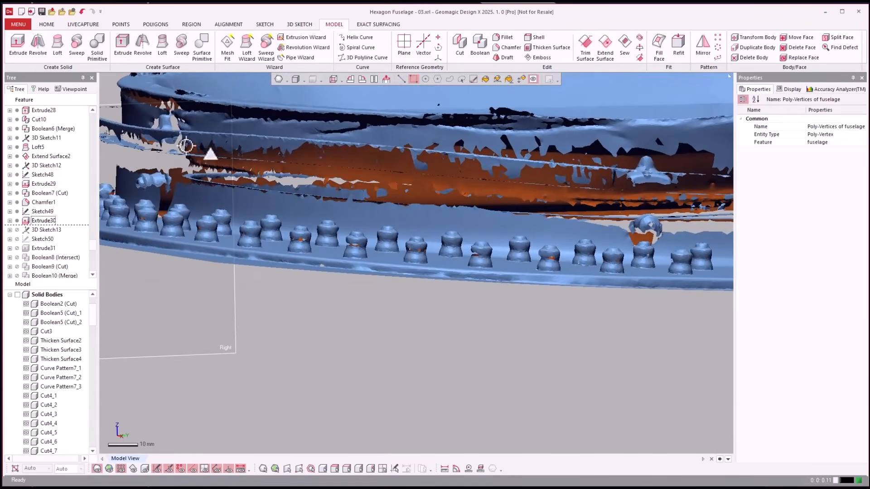
scroll(195, 149, "down", 4)
mouse_move(206, 151)
right_mouse_down()
mouse_move(303, 175)
mouse_move(383, 211)
mouse_move(344, 207)
right_mouse_up()
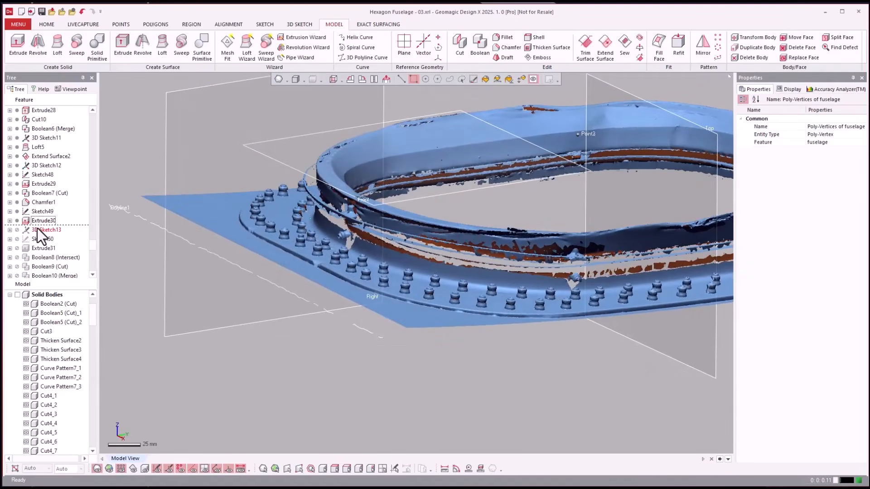
Hide the scan mesh, display the solid bodies, and roll the feature history forward to Extrude31.
key("ctrl+2")
key("ctrl+5")
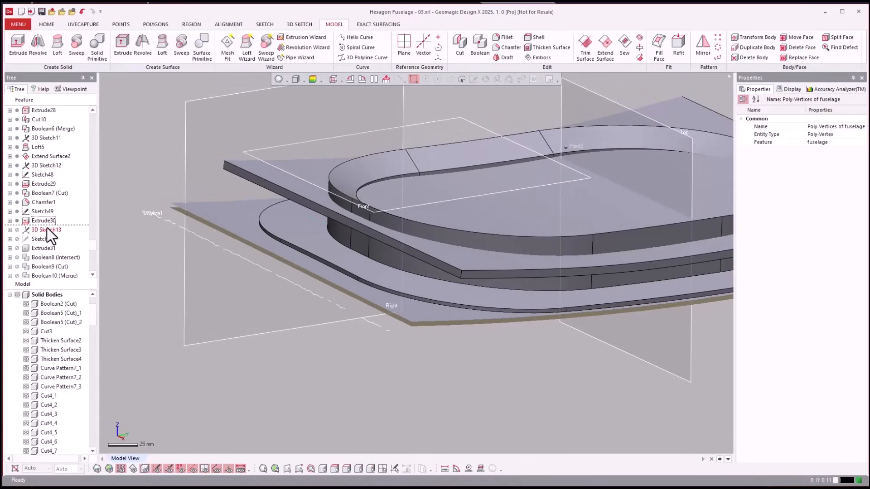
right_click_drag(329, 216, 224, 217)
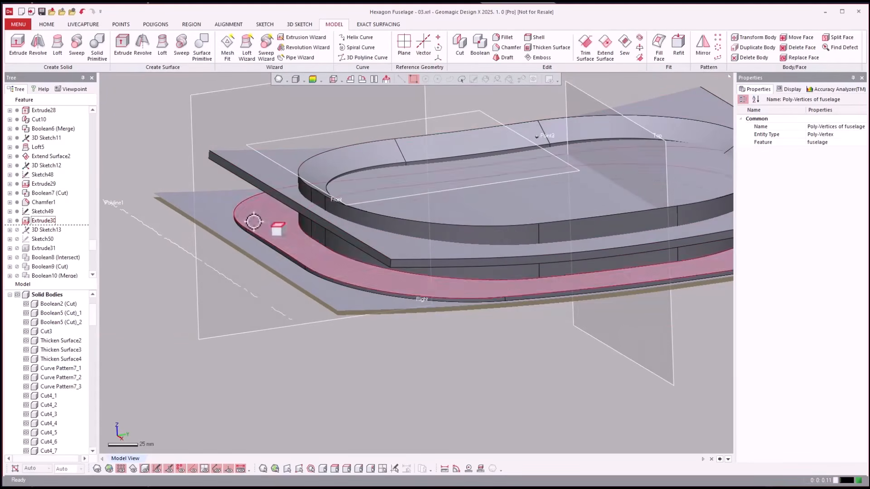
right_click(35, 246)
left_click(53, 250)
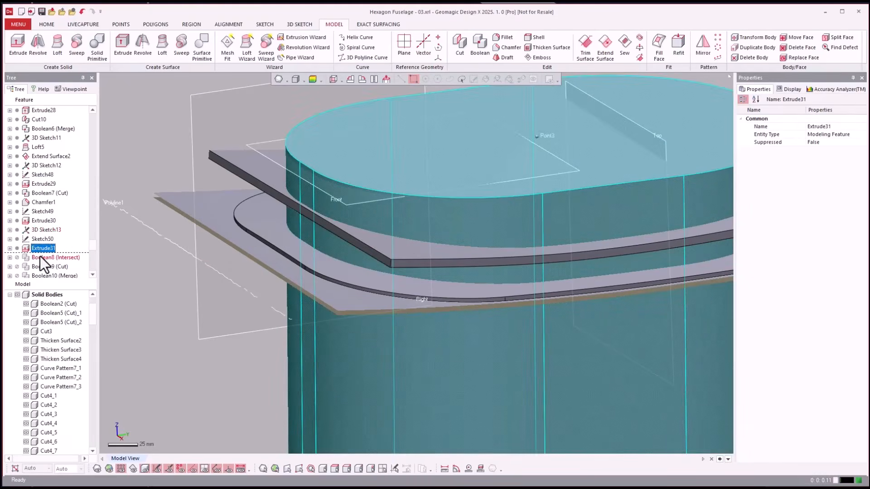
Roll the feature history forward to Boolean8 (Intersect), and examine the outer lip around the window frame.
right_click(40, 257)
left_click(50, 261)
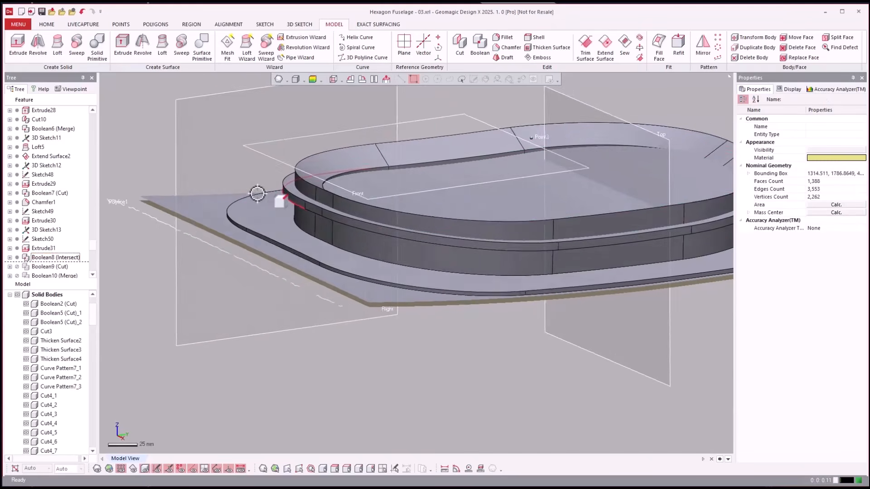
right_click_drag(257, 193, 195, 197)
Roll the feature history forward to Boolean9 (Cut), and examine the window frame's opening.
left_click(39, 248)
scroll(48, 222, "down", 2)
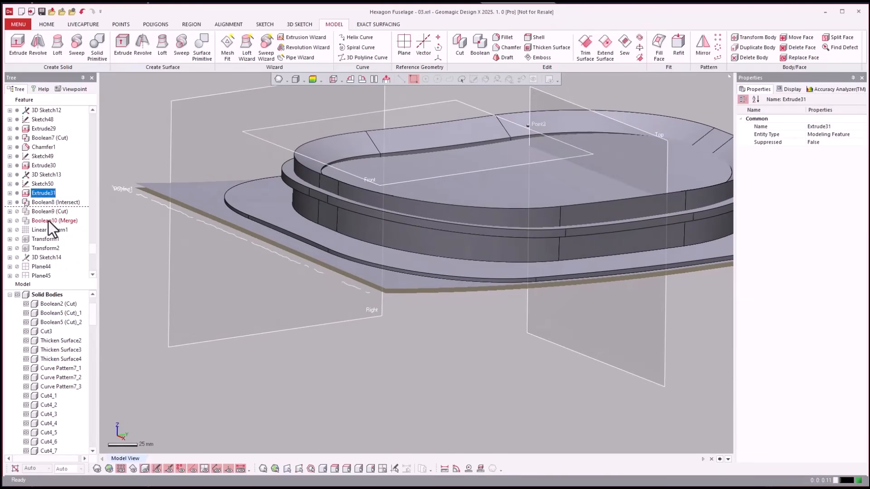
right_click(48, 210)
left_click(57, 214)
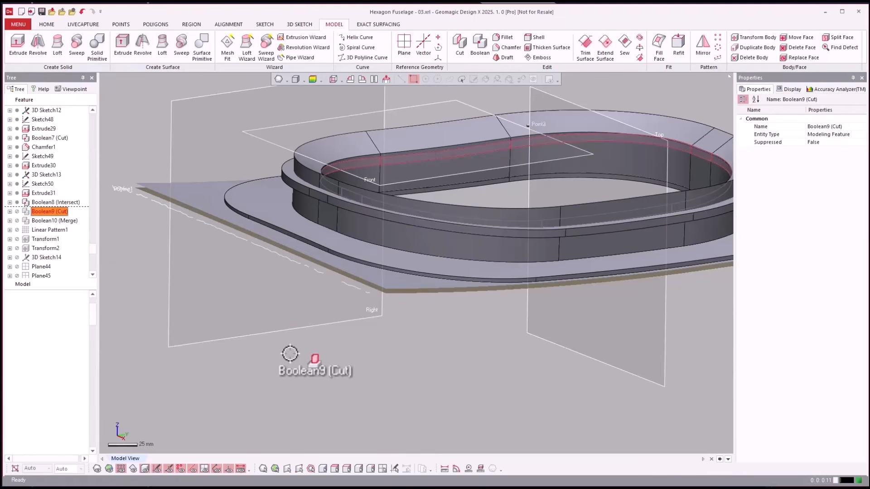
right_click_drag(316, 355, 118, 227)
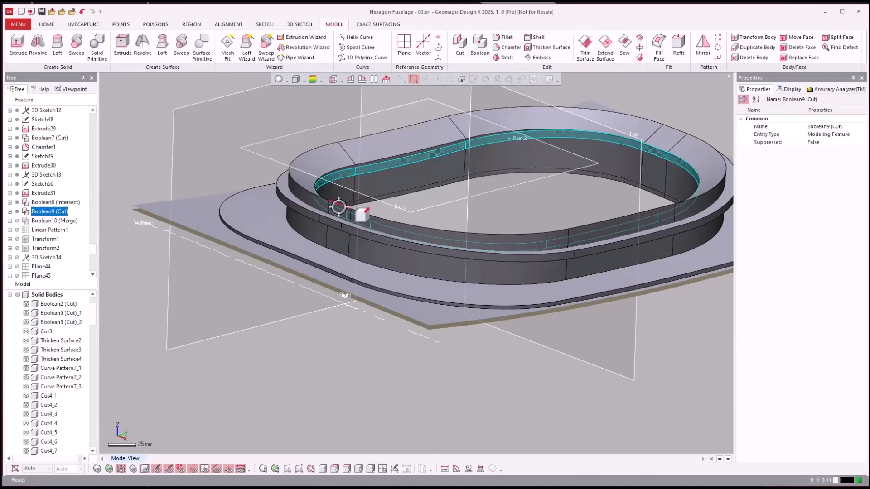
Roll the feature history forward through Boolean10 (Merge) to Linear Pattern1.
right_click(36, 222)
left_click(53, 224)
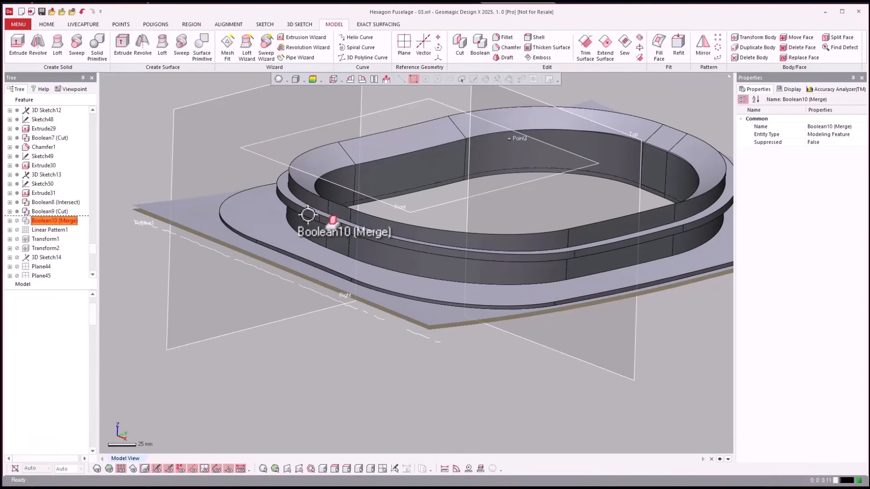
left_click(51, 221)
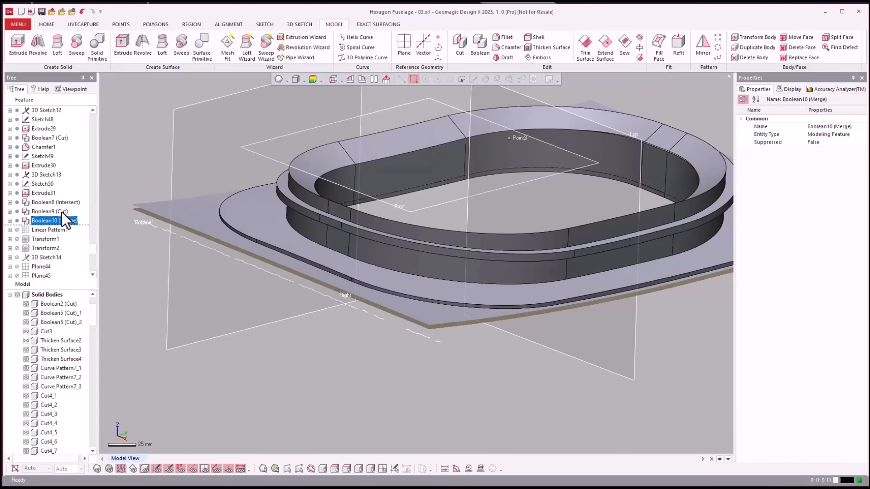
right_click(50, 232)
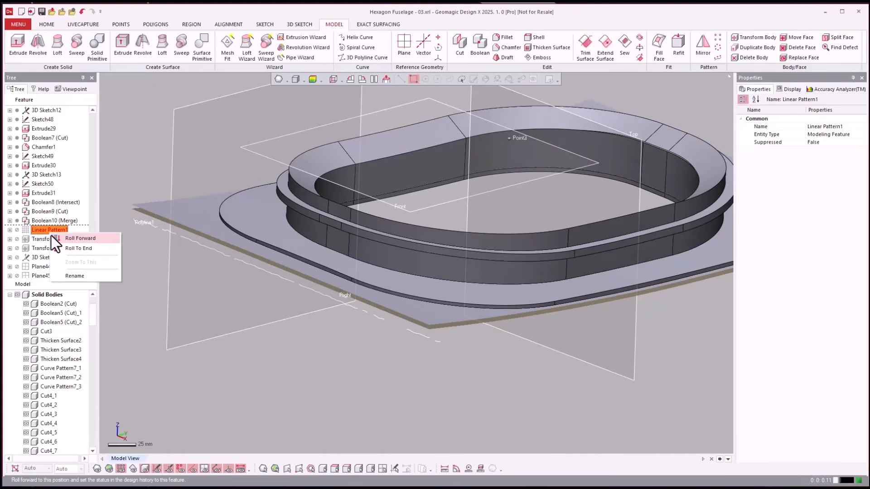
left_click(53, 237)
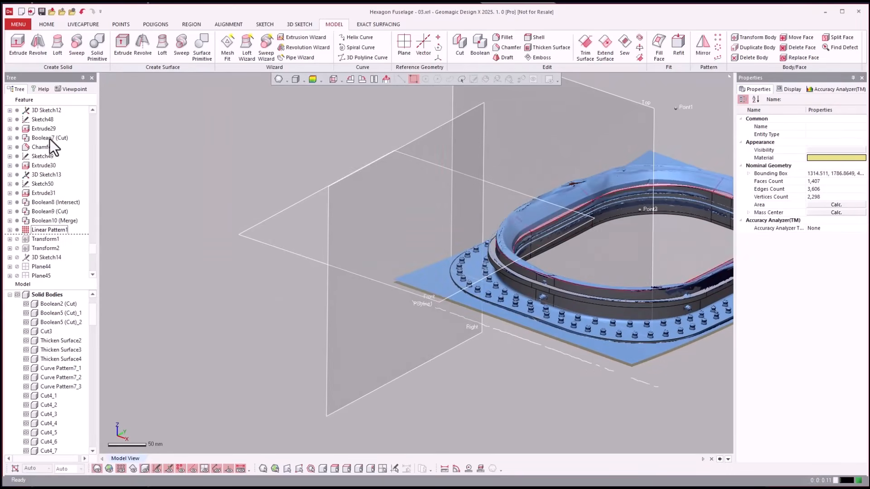
Turn off the view clip so the whole fuselage model is displayed around the window frame.
left_click(11, 26)
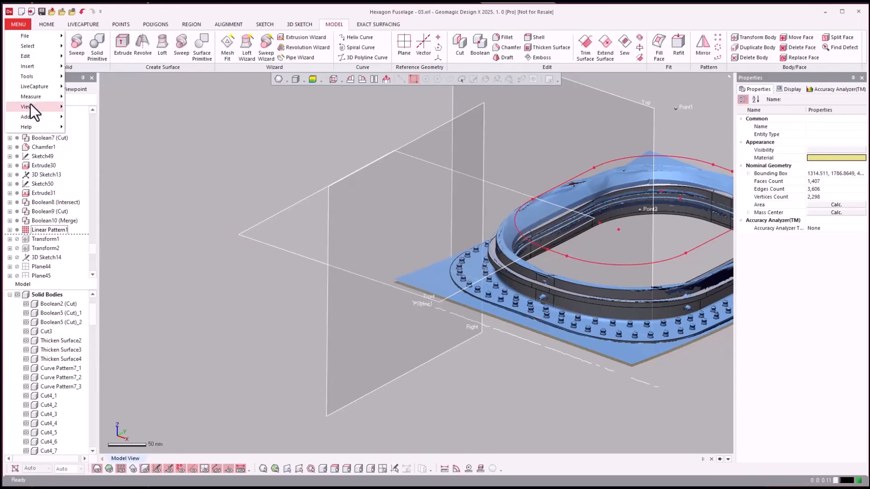
mouse_move(30, 107)
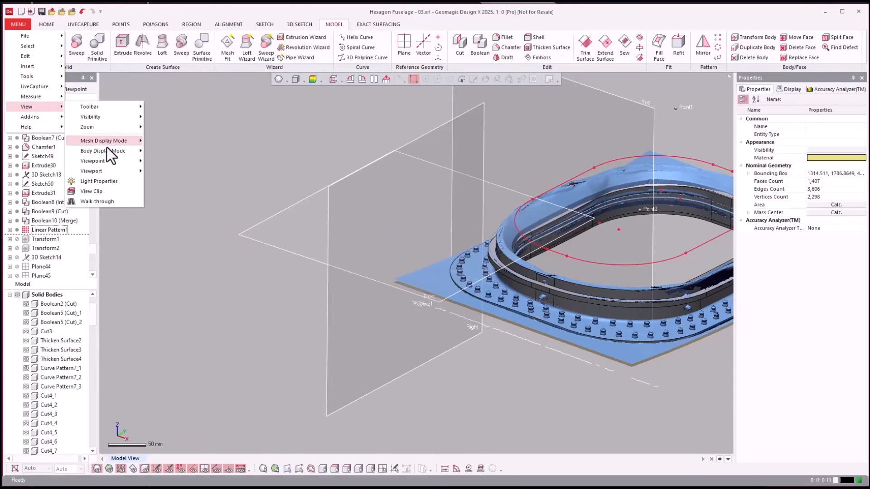
left_click(93, 190)
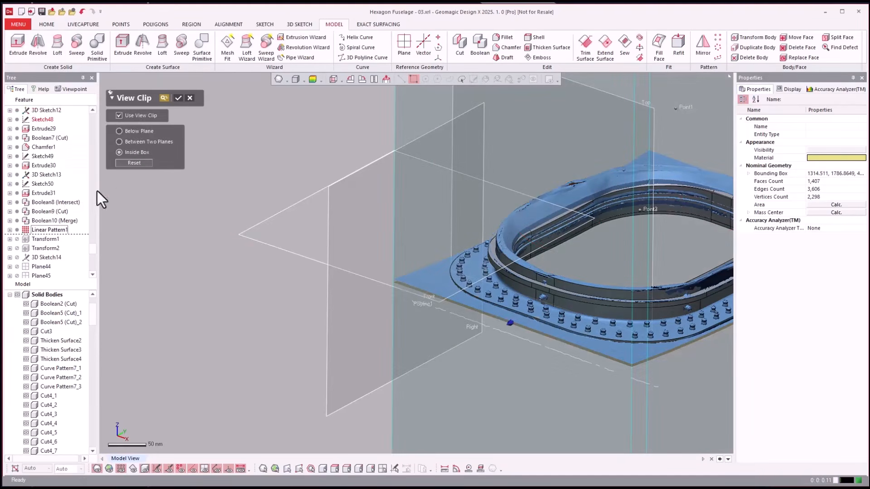
left_click(119, 116)
key("Escape")
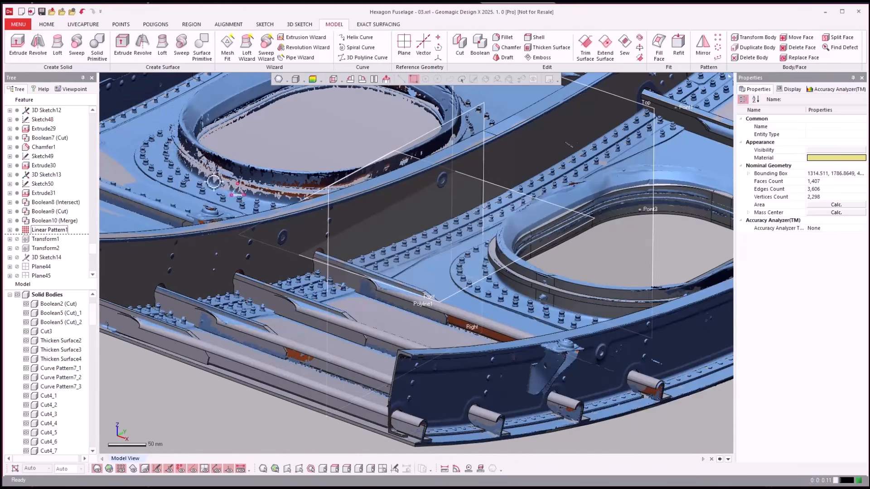
Roll the feature history forward to Transform2, and examine the second window frame against the scan.
scroll(214, 181, "down", 3)
right_click_drag(214, 182, 66, 251)
scroll(168, 234, "up", 1)
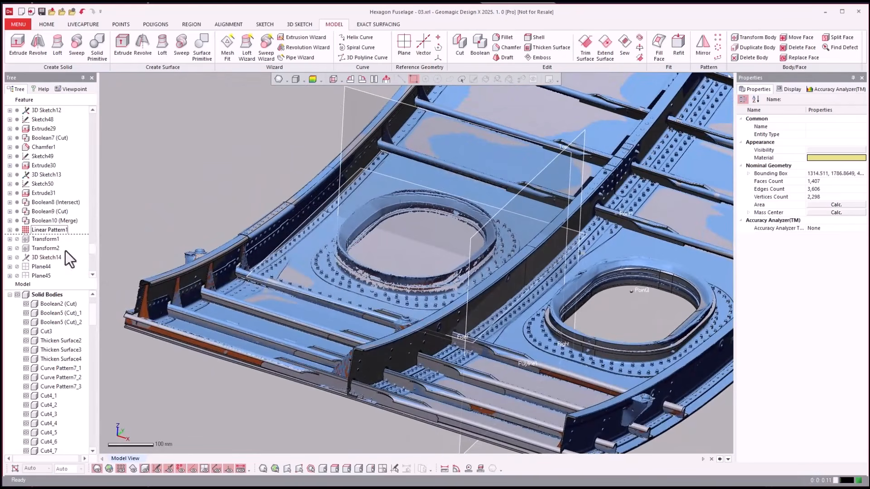
left_click(34, 248)
mouse_move(40, 252)
left_mouse_down()
mouse_move(248, 248)
mouse_move(427, 258)
left_mouse_up()
scroll(420, 262, "up", 5)
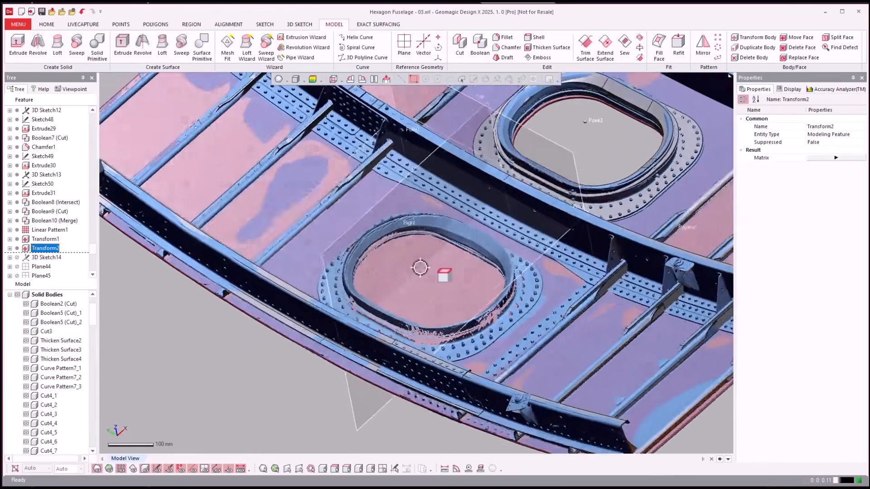
right_click_drag(417, 267, 419, 247)
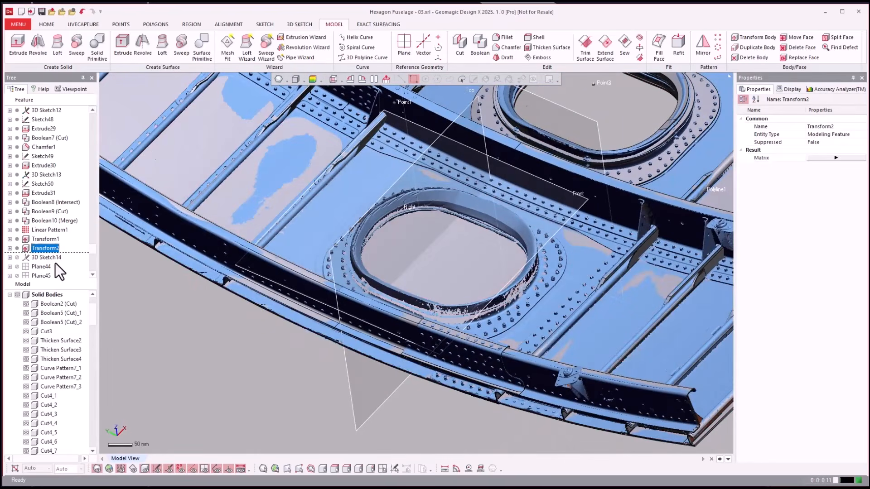
Open 3D Sketch14 to examine its curves around the second window, and exit the sketch.
left_click(48, 257)
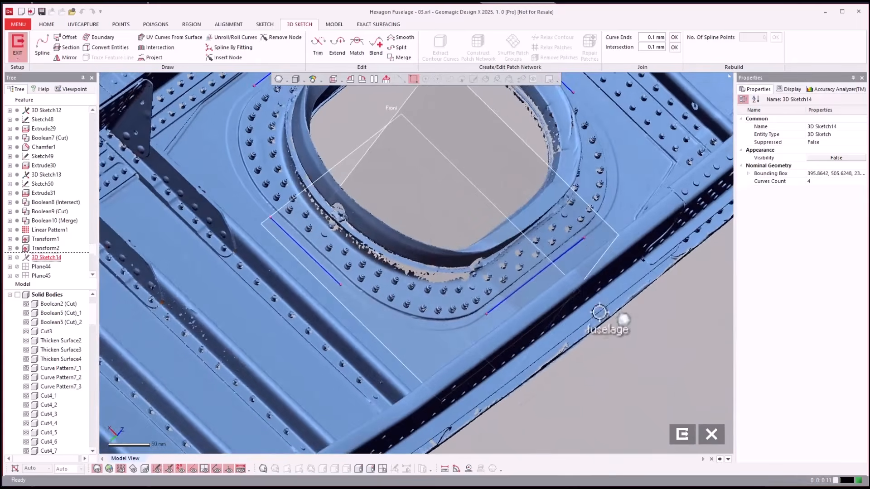
left_click(681, 436)
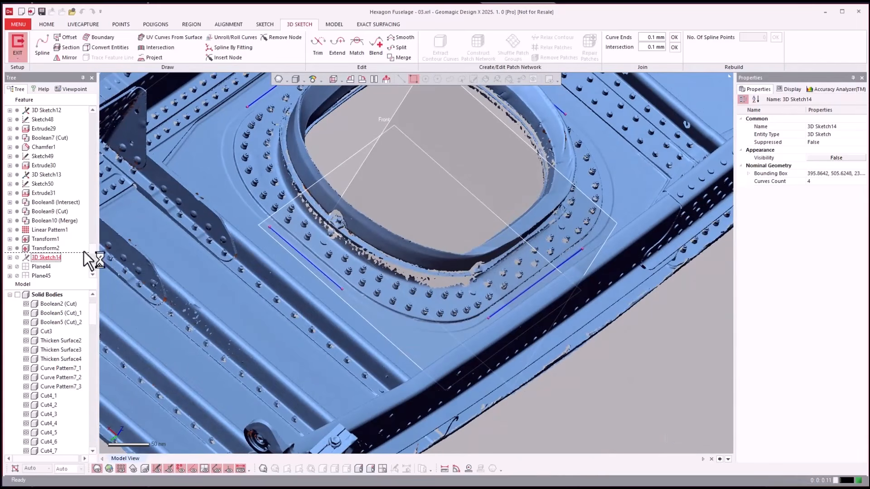
Roll the feature history forward past Plane44 and Plane45 to Surface Offset3.
left_click(41, 267)
scroll(40, 270, "down", 2)
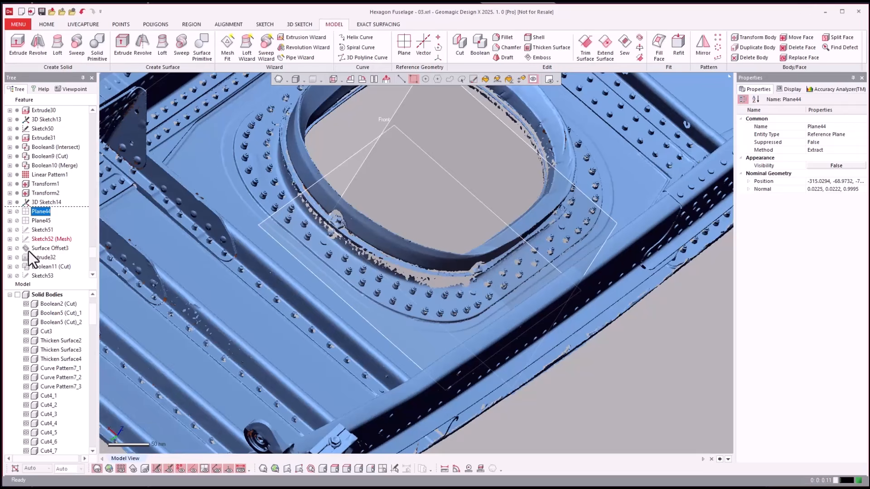
double_click(28, 251)
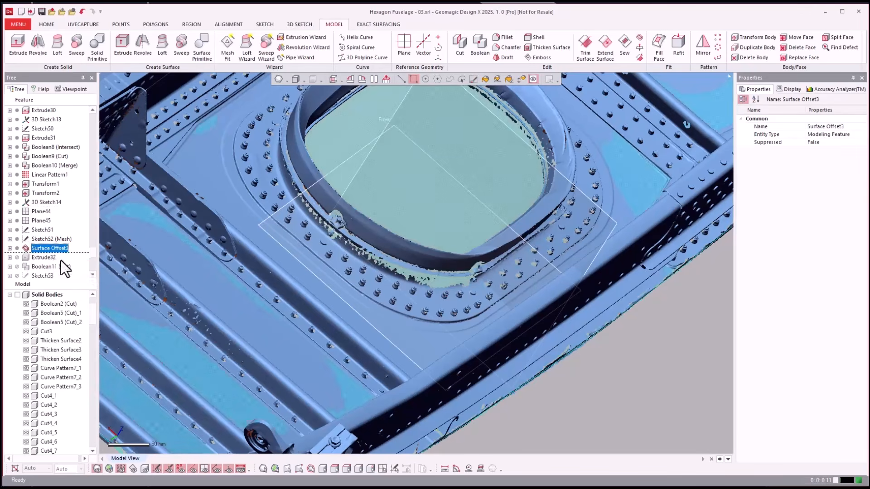
Hide the scan mesh and the solid bodies to isolate the offset skin surface.
key("ctrl+1")
key("ctrl+4")
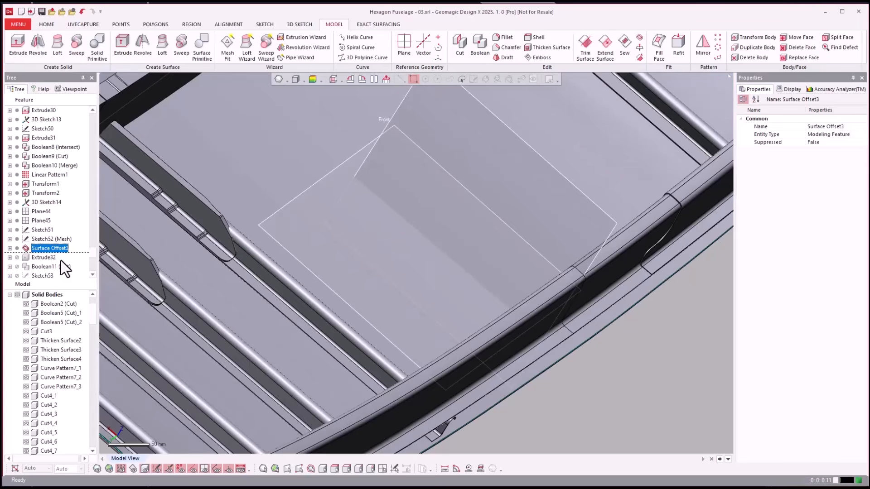
key("ctrl+4")
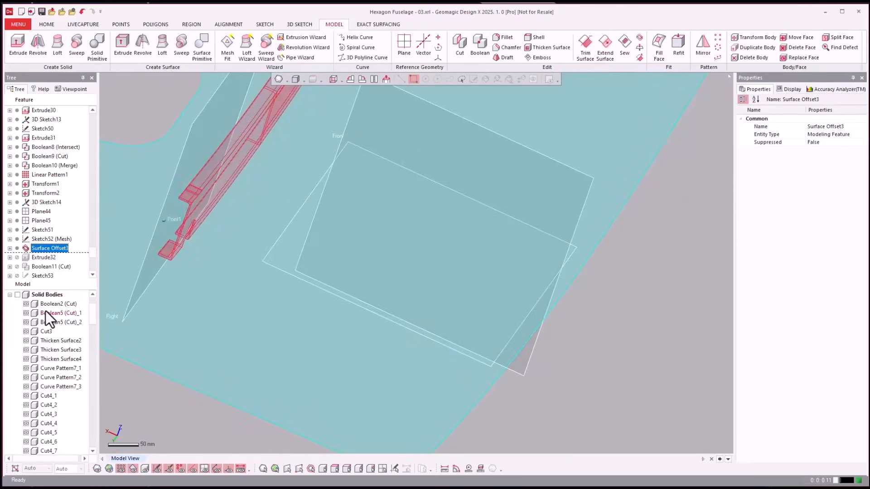
Expand the surface bodies list and show the Surface Offset3 and Loft5 surface bodies.
left_click(45, 313)
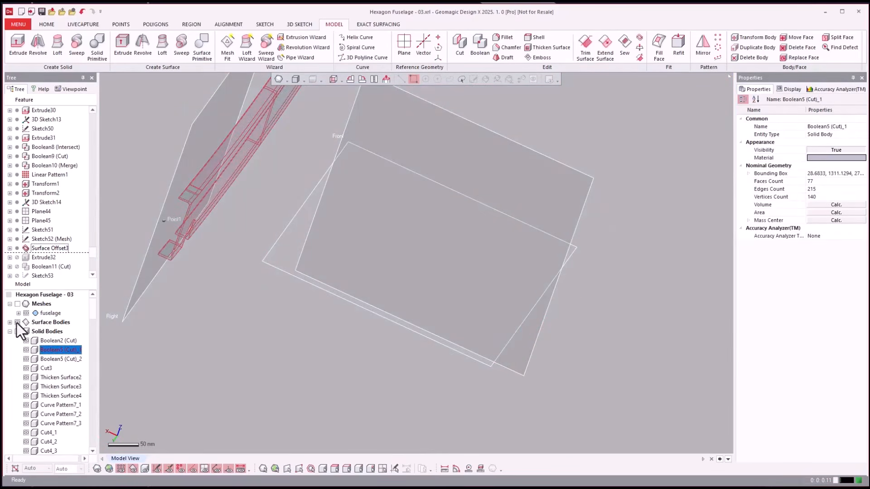
left_click(7, 325)
left_click(49, 370)
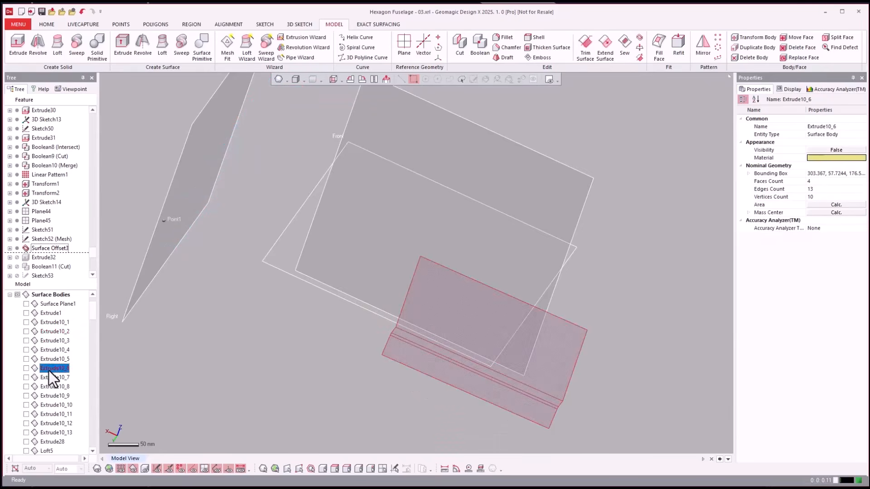
scroll(49, 371, "down", 10)
scroll(39, 353, "up", 1)
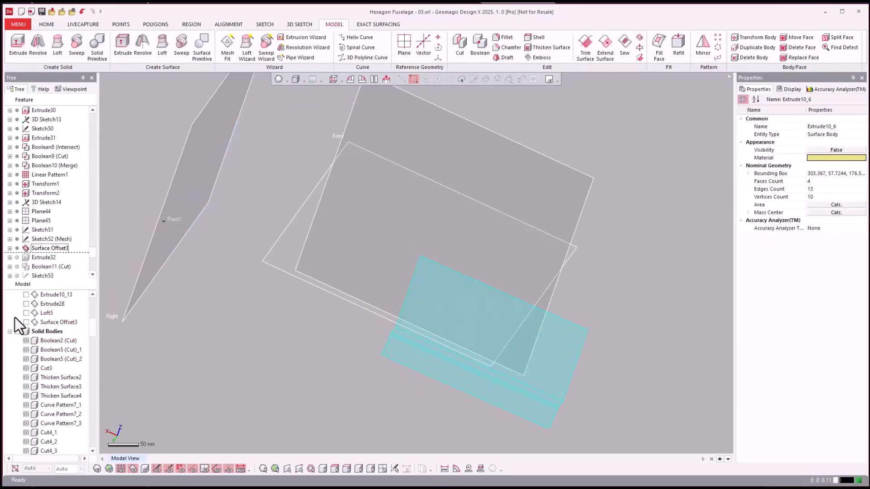
left_click(26, 323)
left_click(26, 322)
left_click(26, 313)
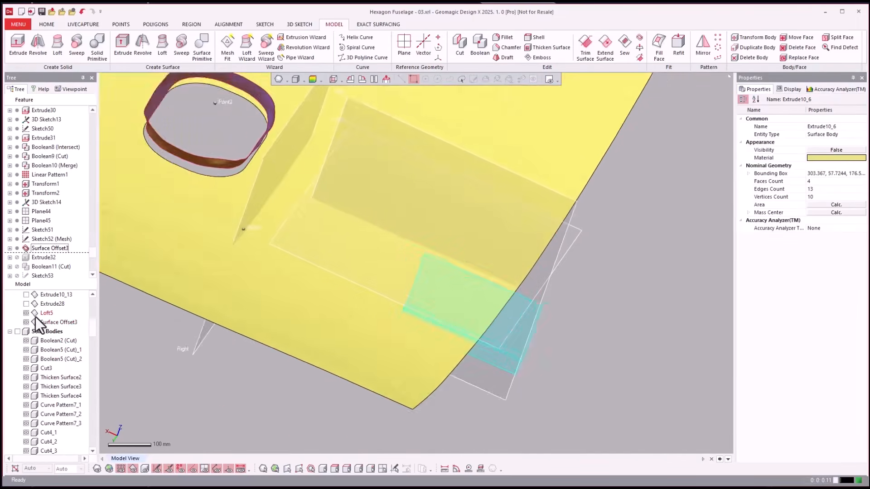
right_click_drag(254, 290, 170, 335)
key("Escape")
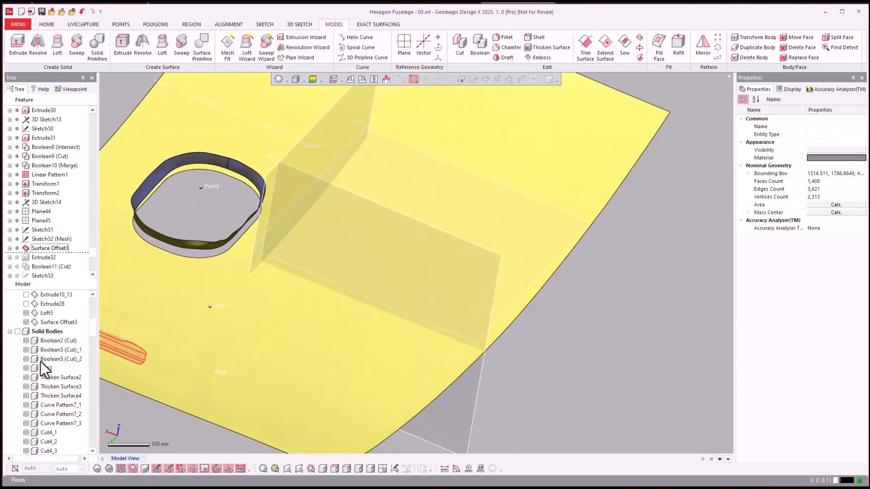
Hide the Loft5 surface body and select the offset skin face to examine it.
left_click(25, 313)
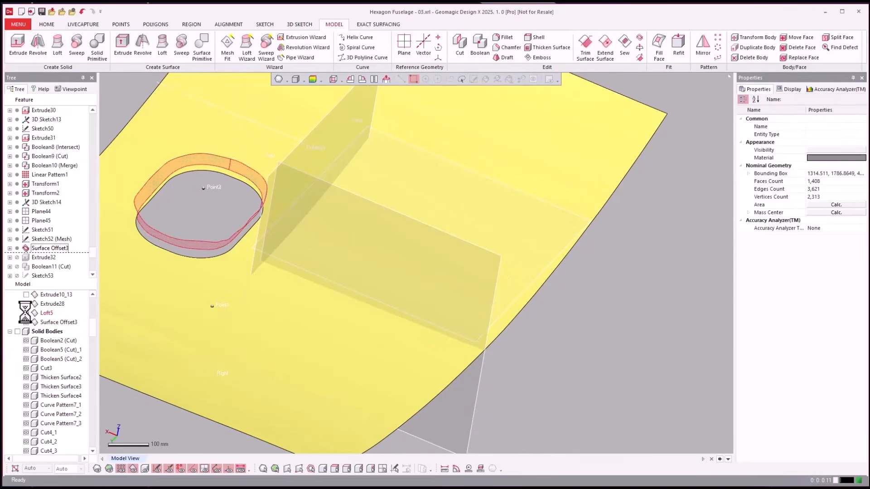
left_click(462, 342)
right_click_drag(462, 342, 402, 365)
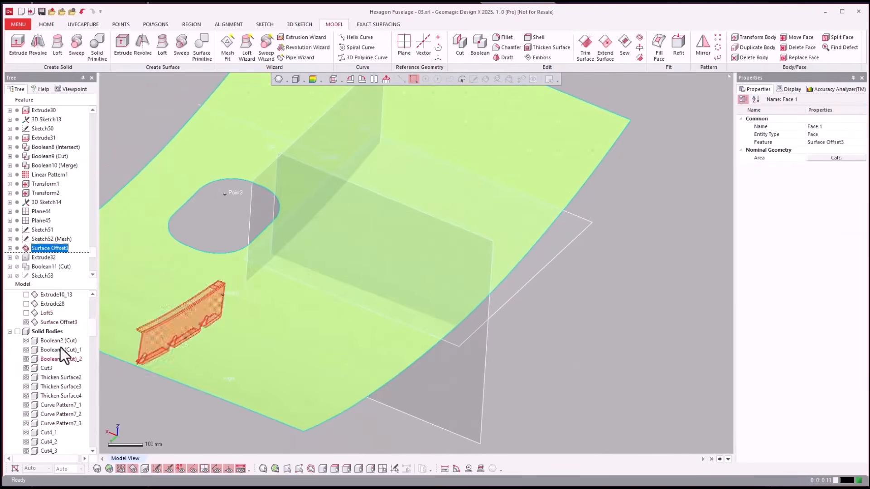
Open the Surface Offset3 definition to review its source face and offset distance, and accept it.
left_click(50, 248)
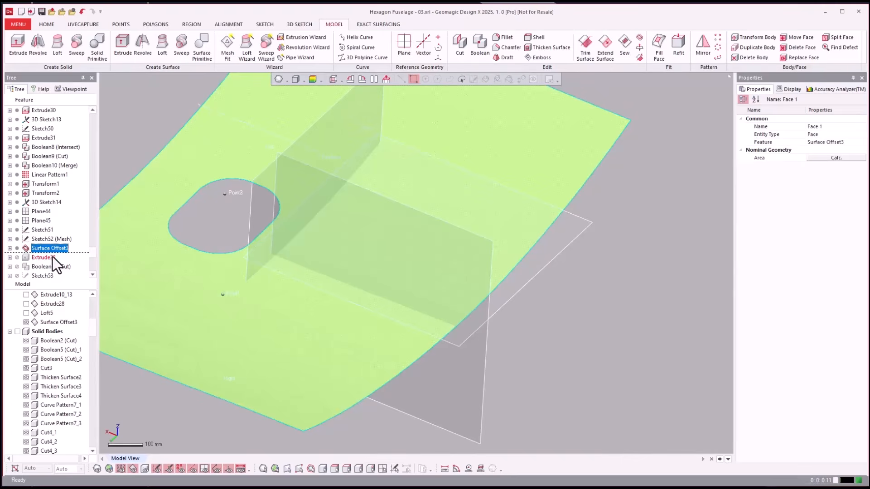
left_click(52, 257)
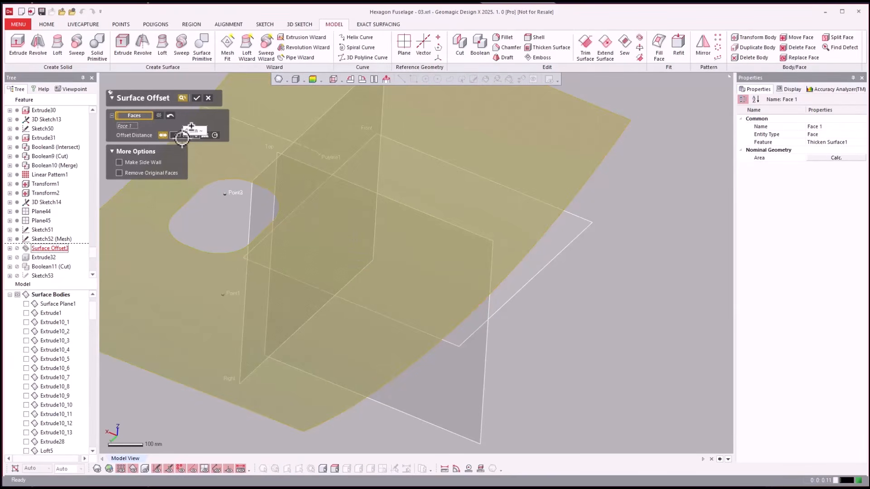
left_click(196, 97)
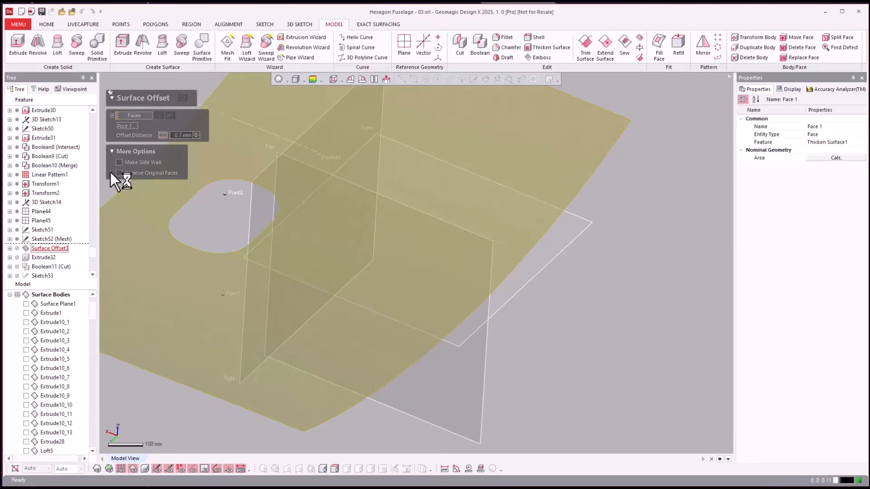
Roll the feature history forward to Extrude32 and show the solid bodies again.
left_click(40, 258)
right_click(39, 251)
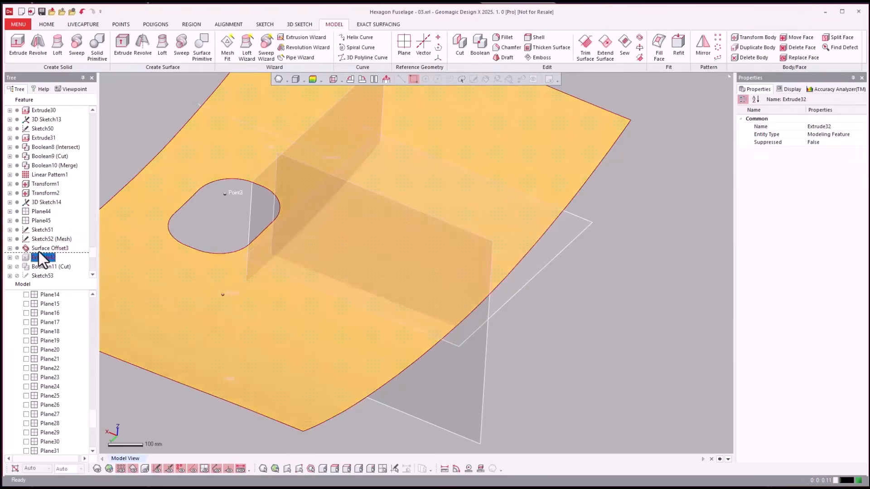
left_click(37, 255)
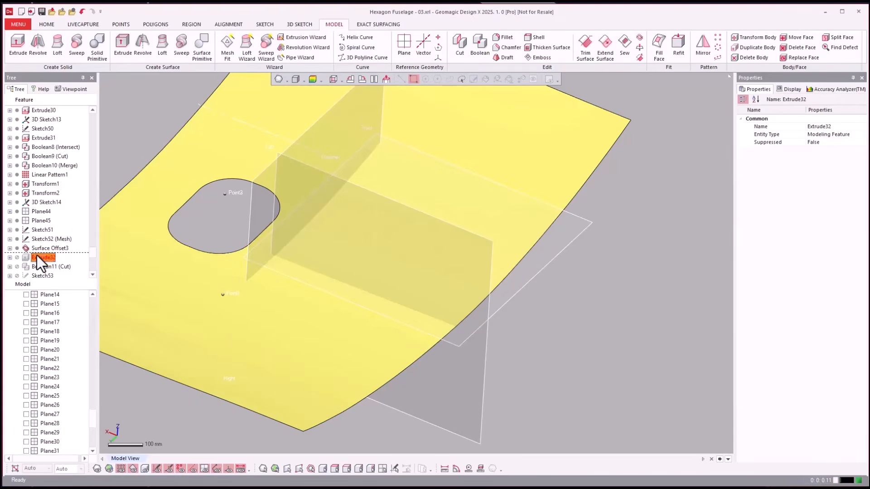
right_click(37, 255)
left_click(49, 258)
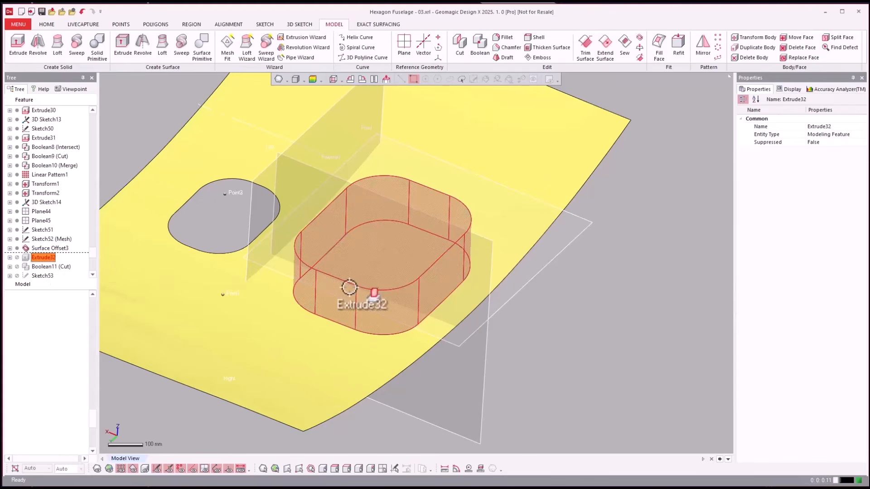
left_click(506, 341)
right_click_drag(506, 340, 532, 366)
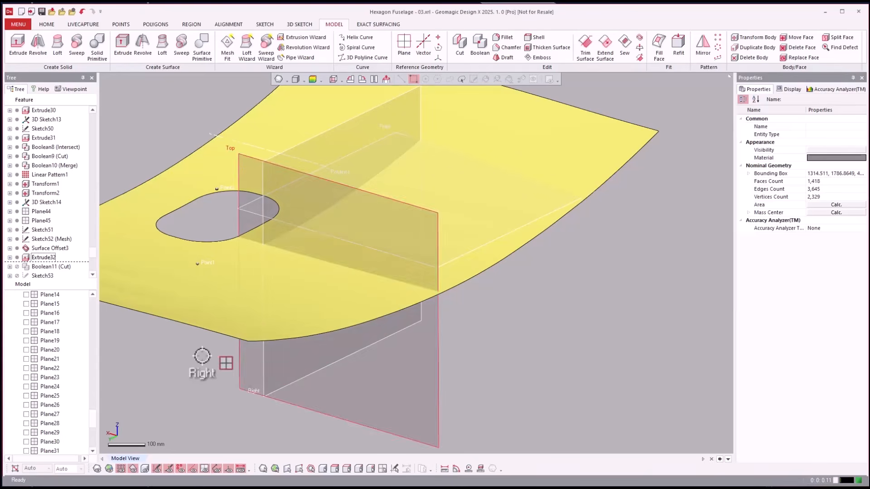
key("ctrl+5")
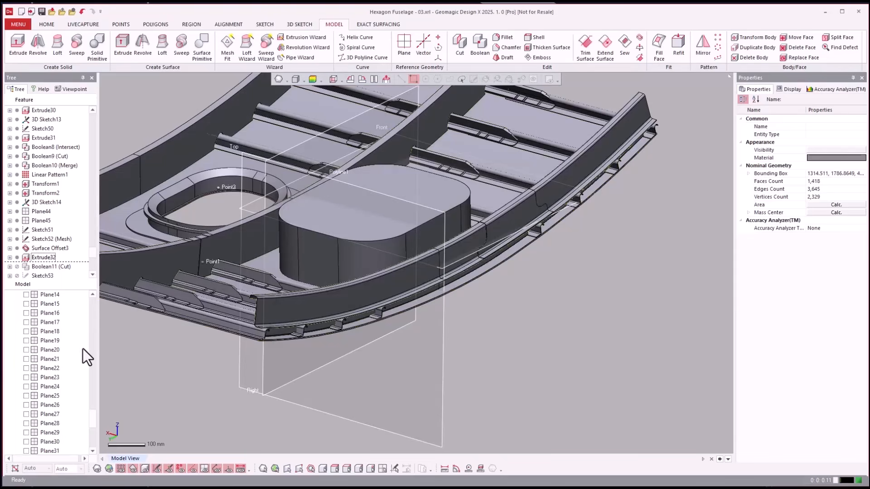
Examine the Extrude32 block beside the window frame and expand the feature to see its source sketch and offset surface.
right_click_drag(507, 345, 528, 356)
scroll(528, 356, "up", 8)
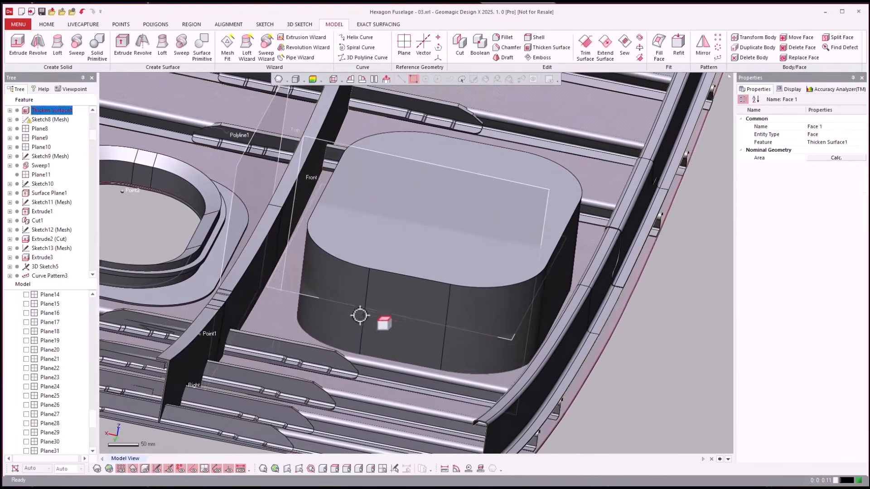
right_click_drag(360, 316, 358, 312)
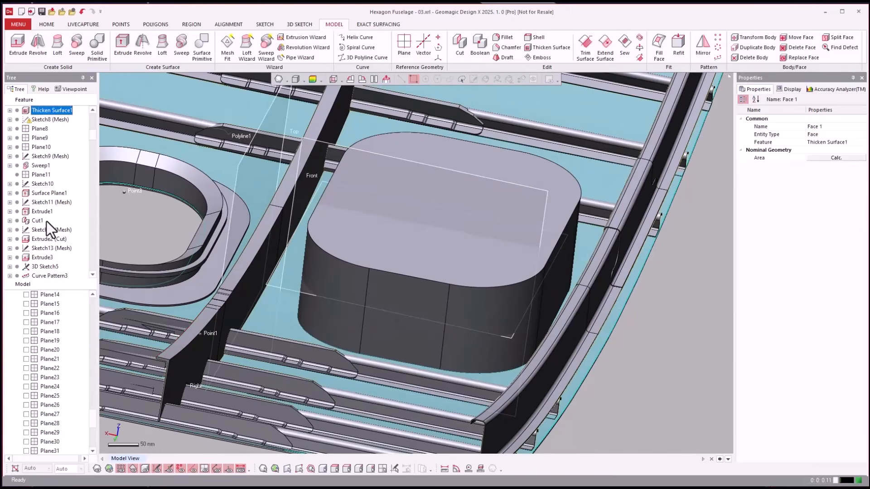
key("Escape")
scroll(36, 241, "down", 10)
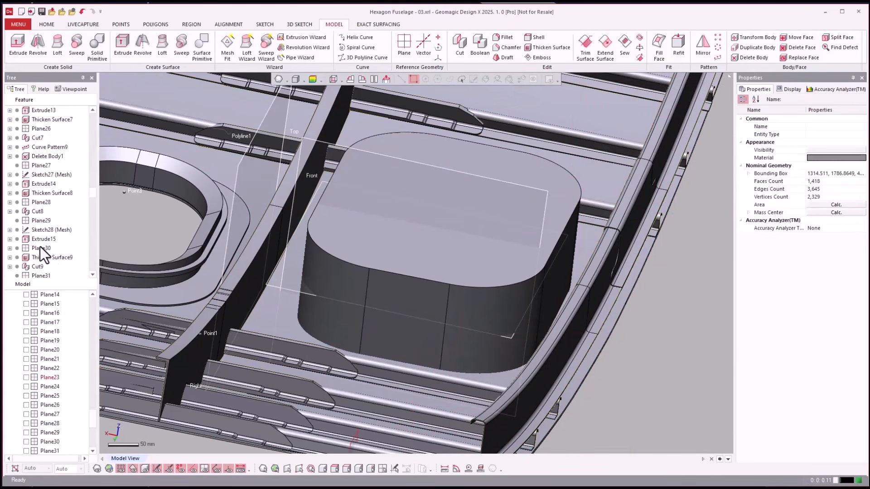
scroll(39, 246, "down", 10)
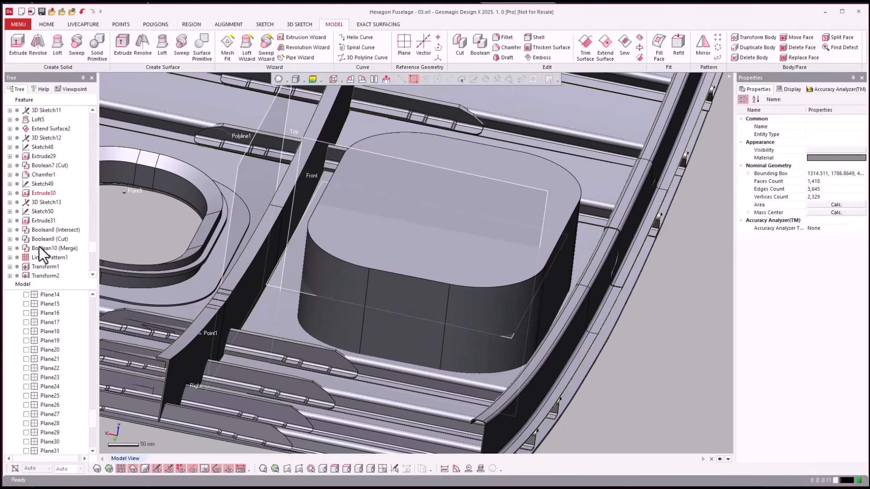
scroll(39, 246, "down", 5)
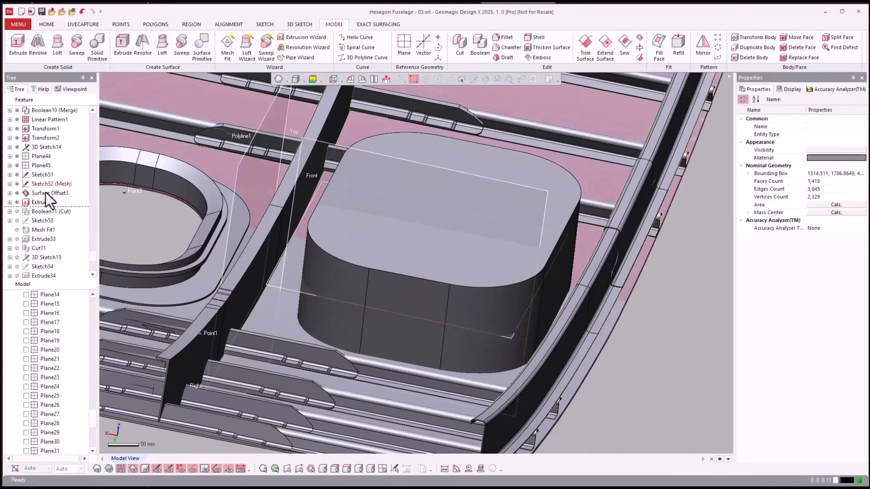
left_click(34, 202)
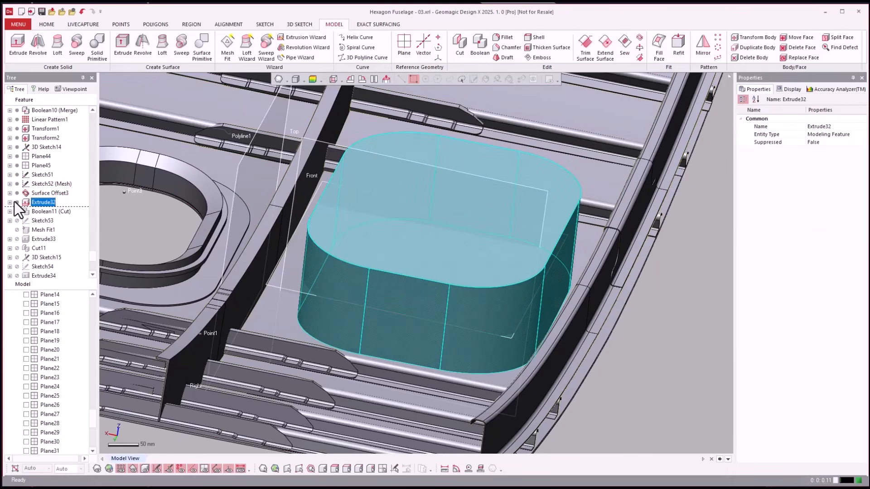
left_click(10, 202)
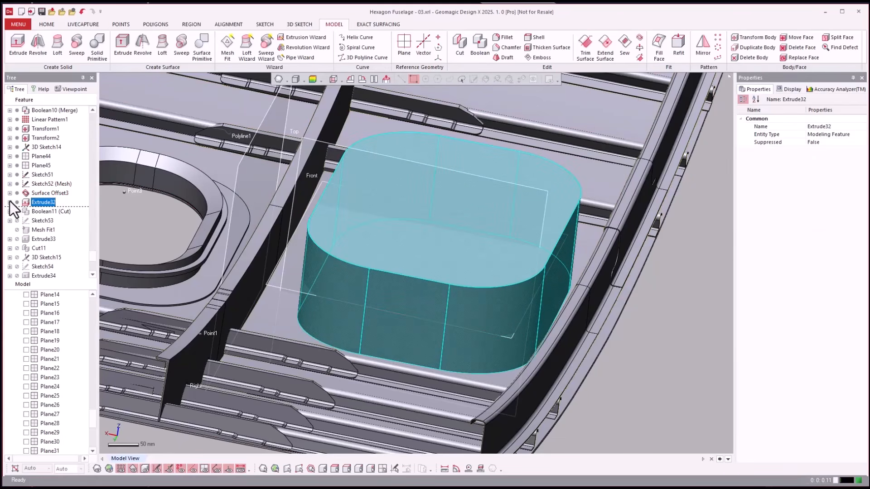
left_click(40, 183)
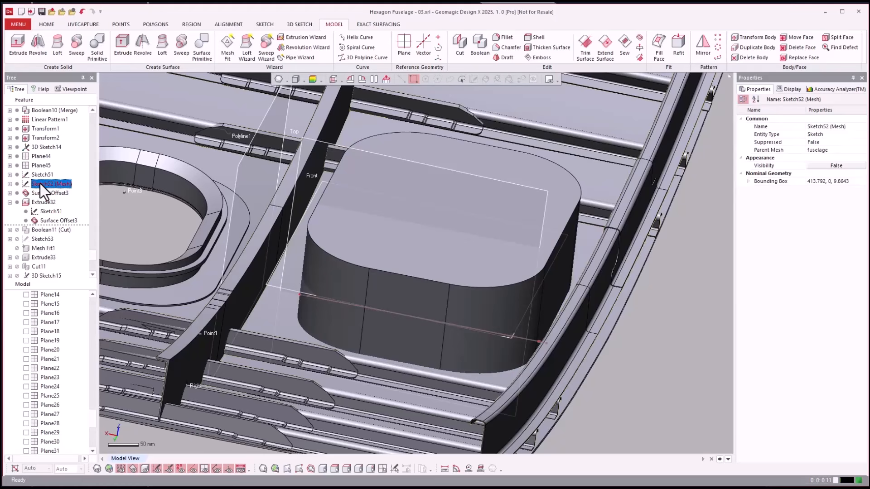
Roll the history forward to Boolean11 (Cut) and inspect the rounded pocket it leaves in the skin.
right_click(46, 234)
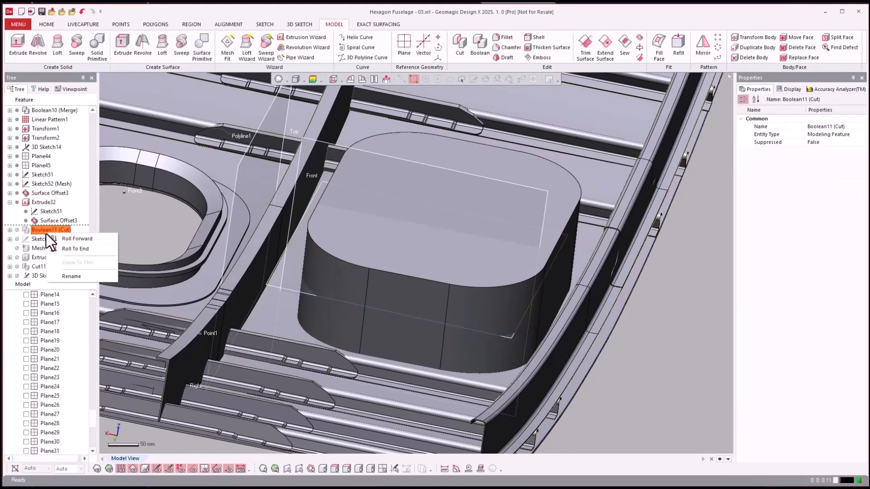
left_click(51, 237)
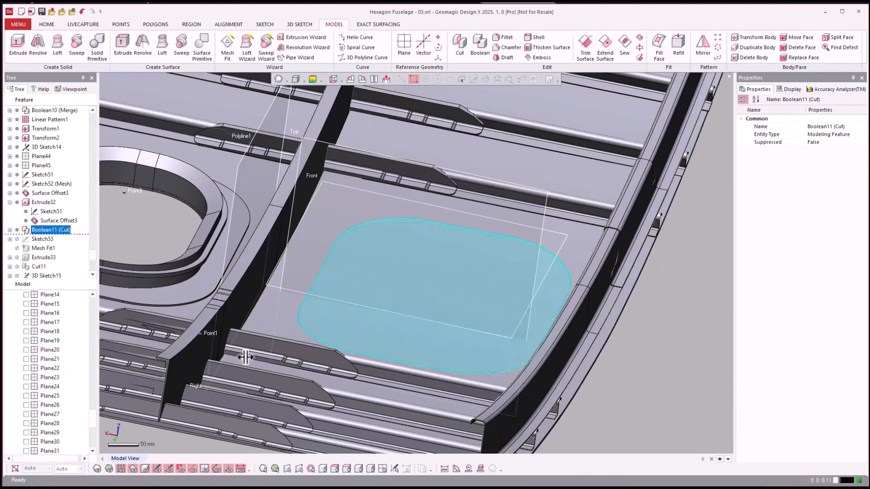
right_click_drag(585, 386, 721, 394)
mouse_move(676, 373)
right_mouse_down()
mouse_move(639, 371)
mouse_move(660, 349)
mouse_move(651, 355)
mouse_move(142, 283)
right_mouse_up()
left_click(662, 358)
Roll the history forward through Sketch53 to Mesh Fit1 and clear the selection.
right_click(36, 237)
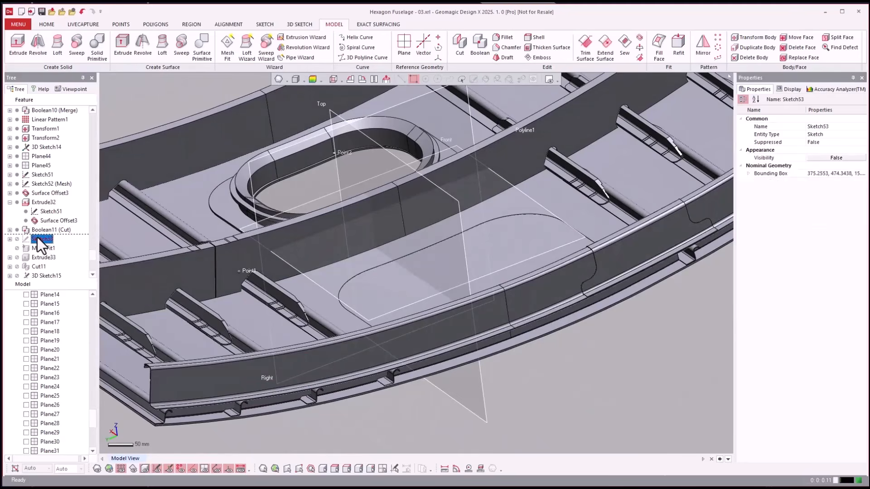
left_click(27, 245)
left_click_drag(26, 245, 548, 360)
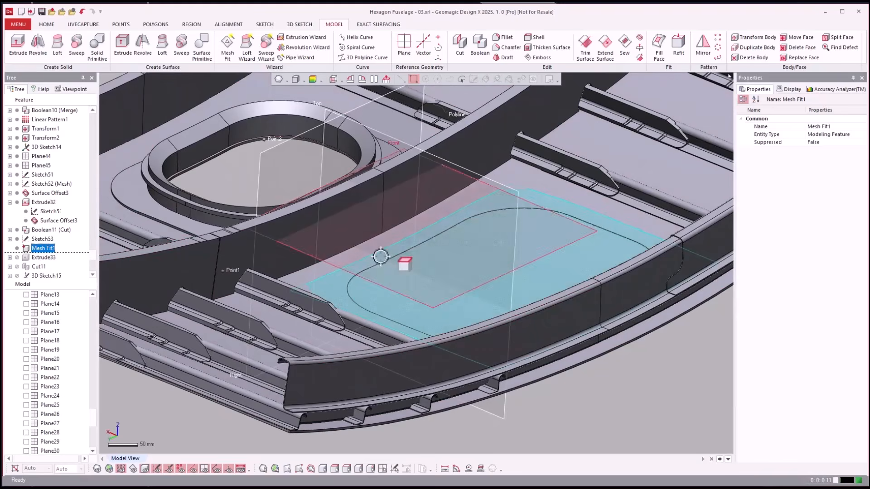
left_click(145, 209)
key("Escape")
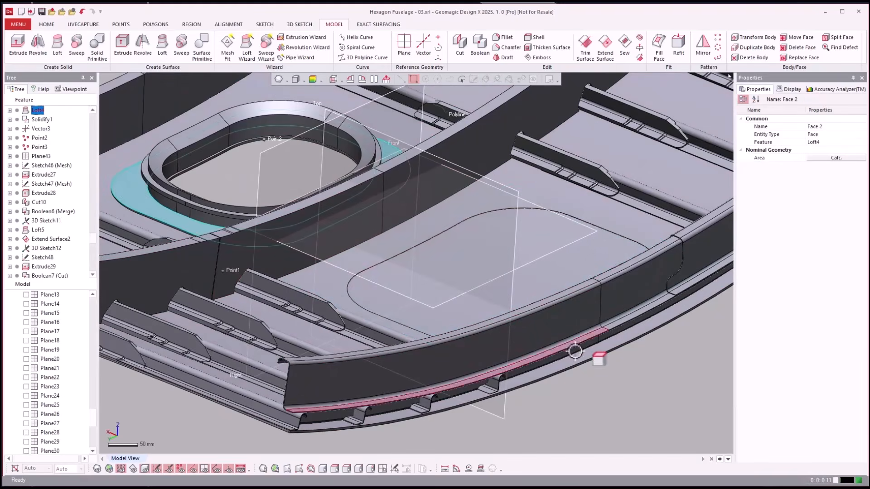
Open the Extrude33 definition to review its Sketch53 profile and Up To Body direction, and accept it.
scroll(647, 390, "down", 3)
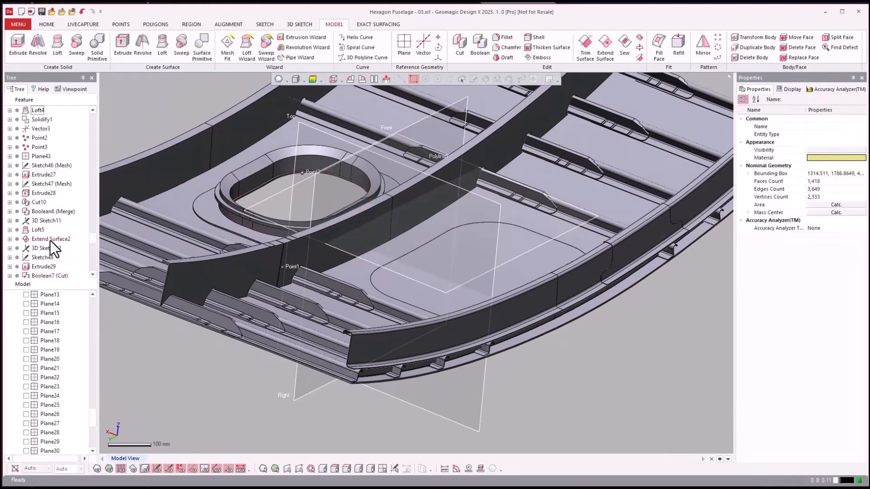
left_click(50, 240)
scroll(59, 234, "down", 5)
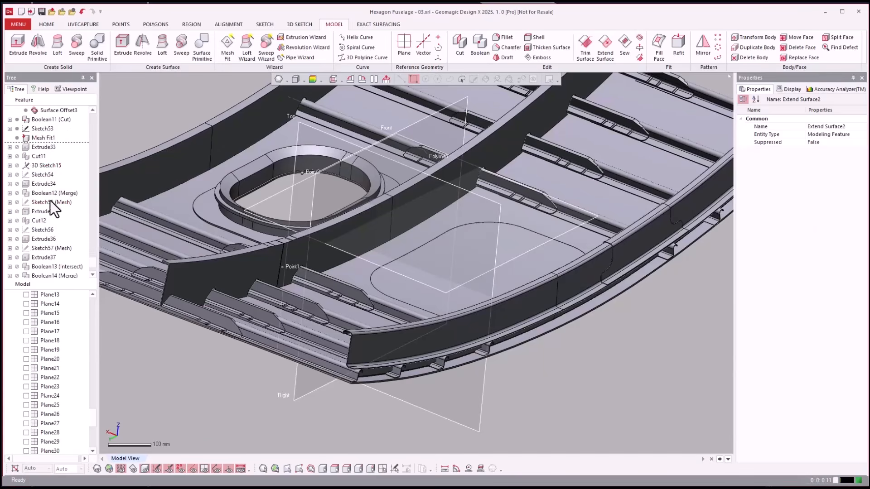
mouse_move(31, 158)
left_mouse_down()
mouse_move(91, 184)
mouse_move(31, 146)
left_mouse_up()
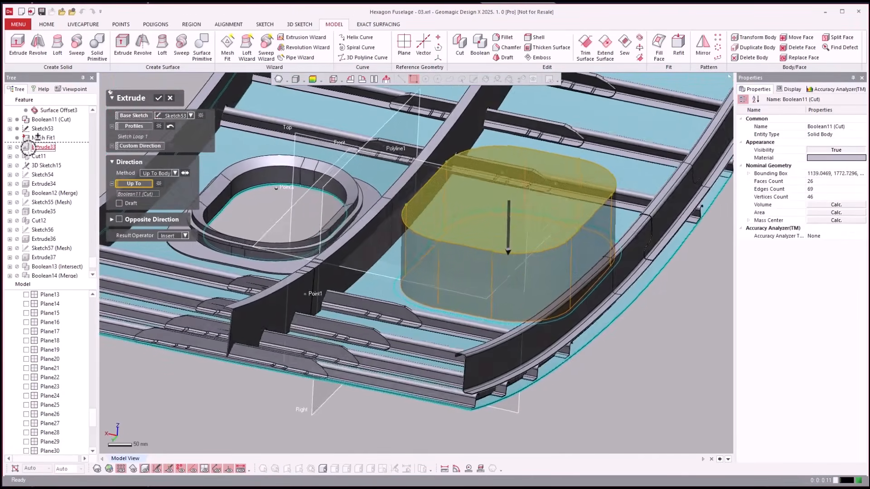
left_click(158, 97)
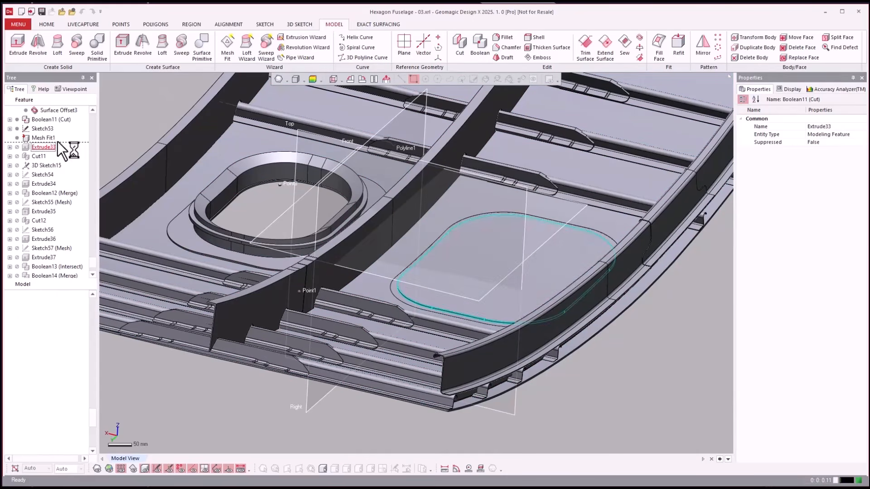
Open the Cut11 definition to review its tool, target and remaining body, and accept it.
right_click(29, 156)
left_click(43, 159)
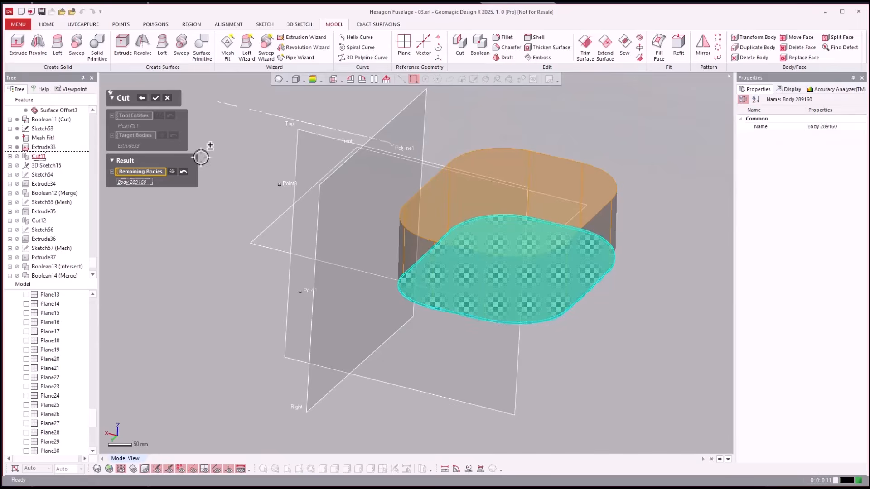
left_click(156, 97)
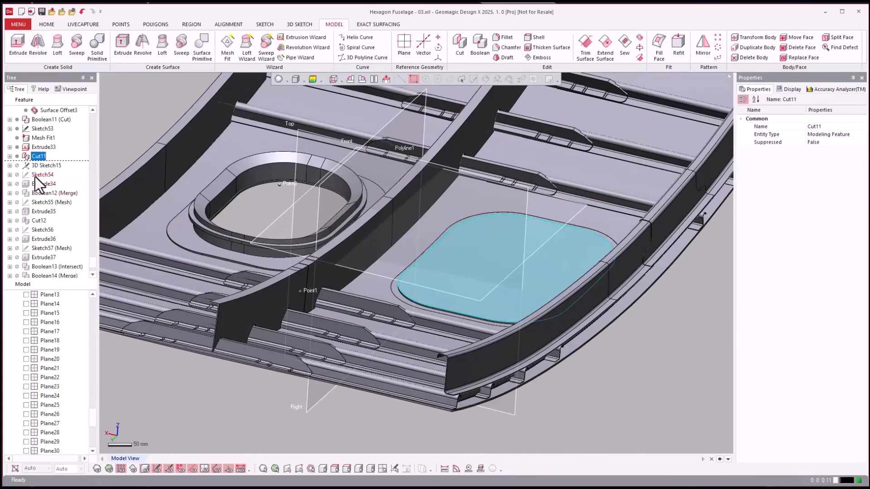
Roll the history forward to Boolean12 (Merge) to add the second window's raised block.
left_click(31, 194)
right_click(31, 194)
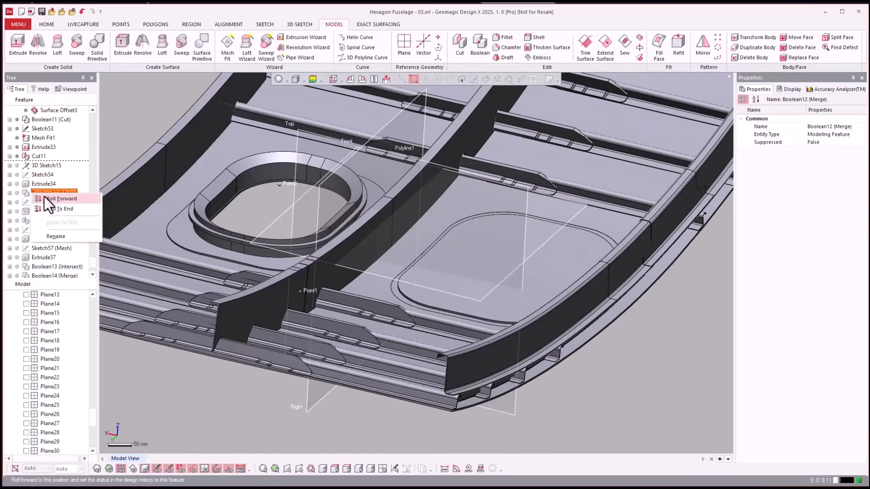
left_click(44, 196)
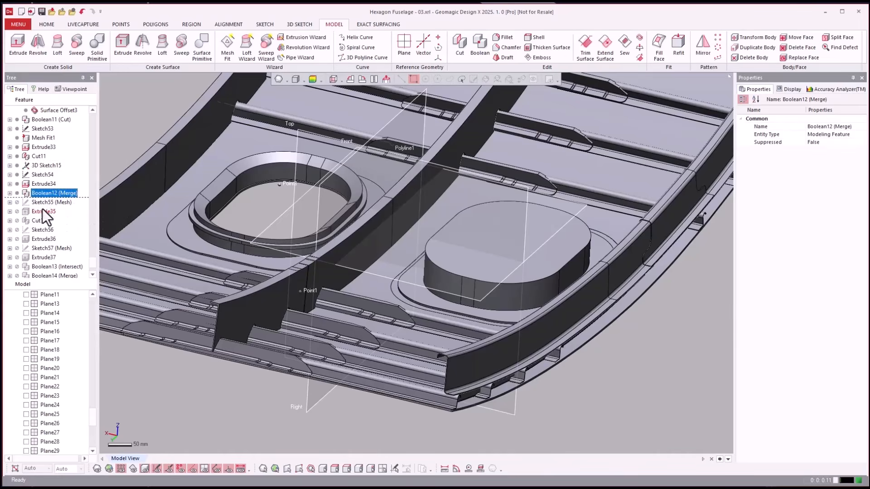
Roll the history forward to Extrude35 and on to Extrude36 to trim the second window's block.
left_click(36, 211)
right_click(35, 213)
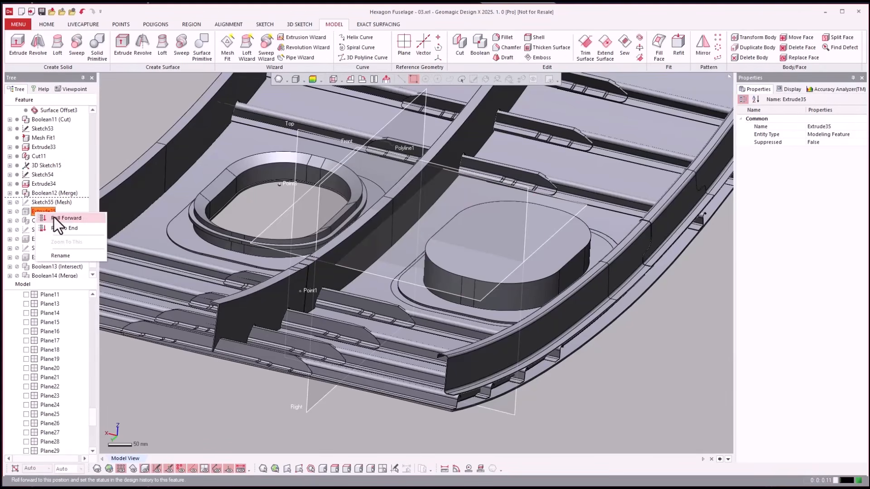
left_click(54, 217)
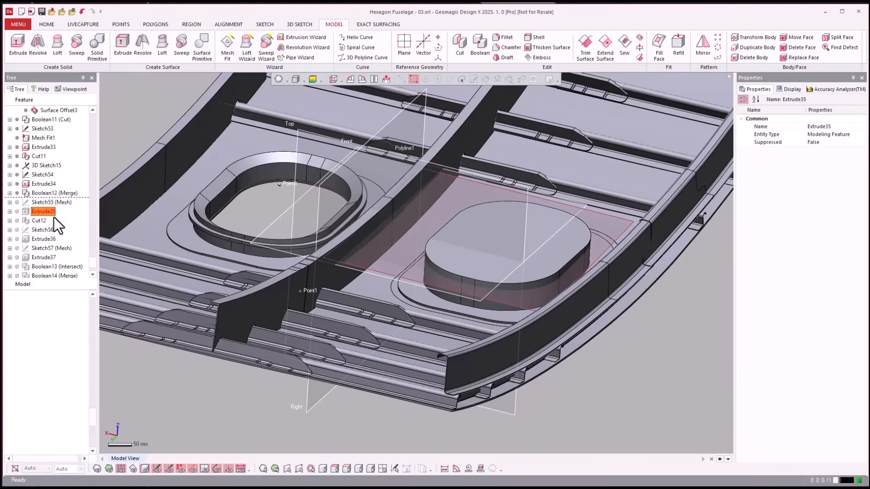
right_click(38, 238)
left_click(49, 241)
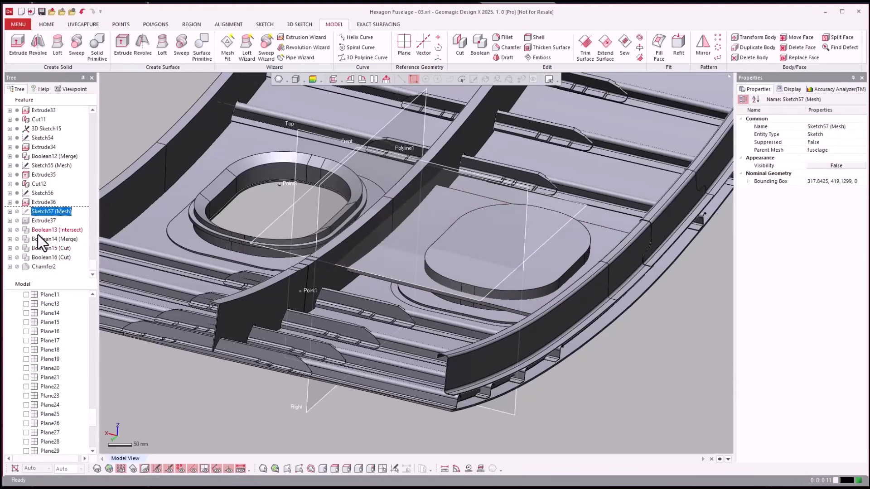
Roll the history forward to Chamfer2 and view the whole fuselage panel with both window frames.
right_click(32, 268)
left_click(45, 273)
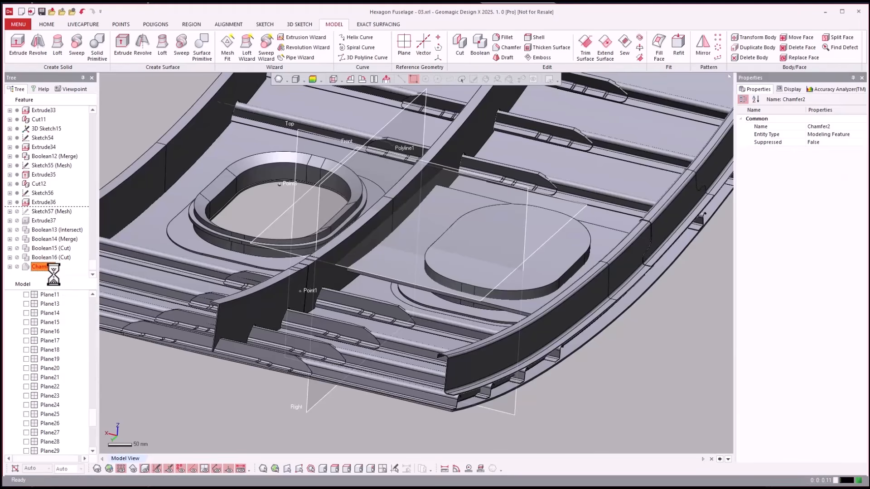
right_click_drag(607, 376, 597, 292)
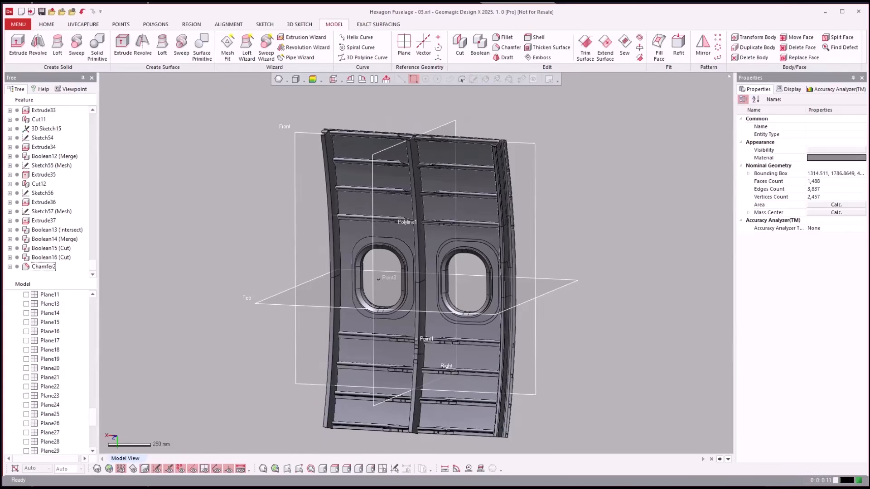
right_click_drag(600, 374, 599, 374)
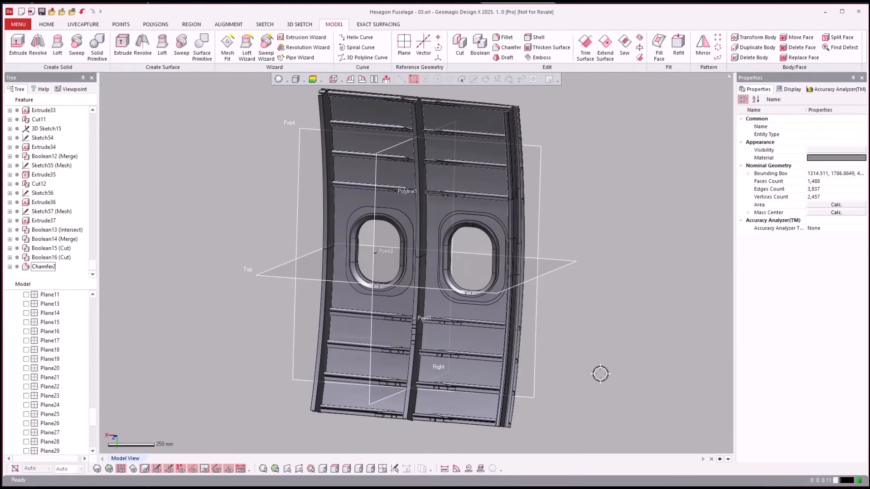